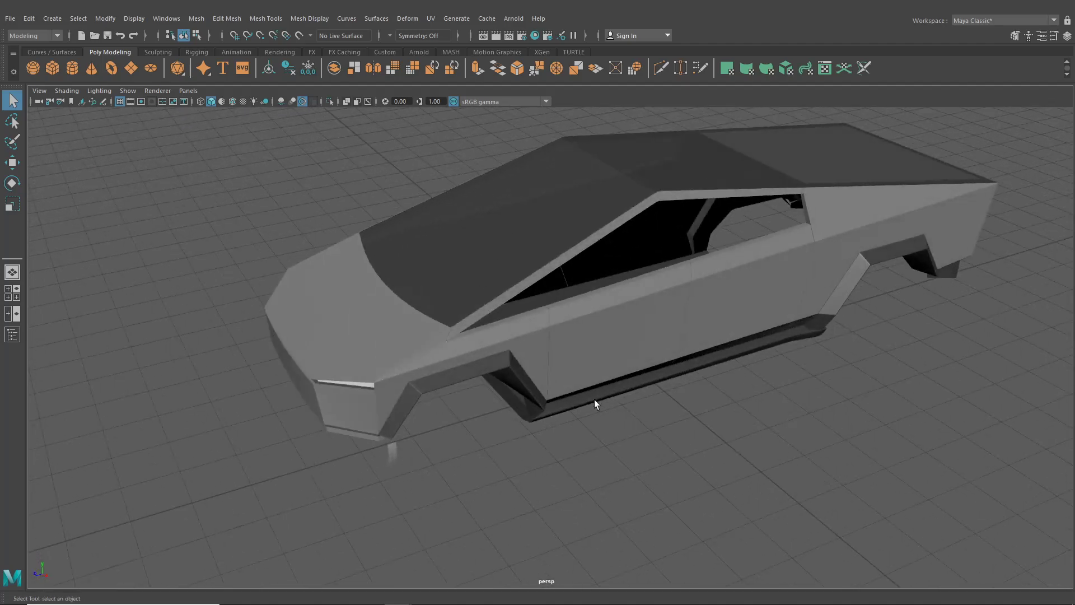
- Examine the front wheel arch and the small strip below it in the perspective view and against the side blueprint
scroll(579, 412, up, 5)
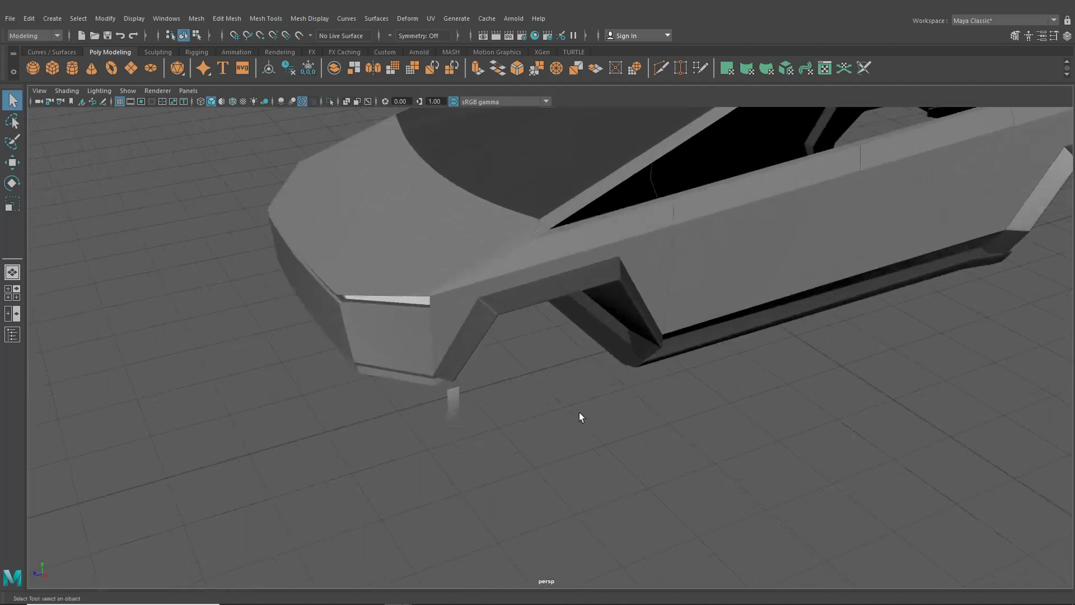
click(16, 298)
key(space)
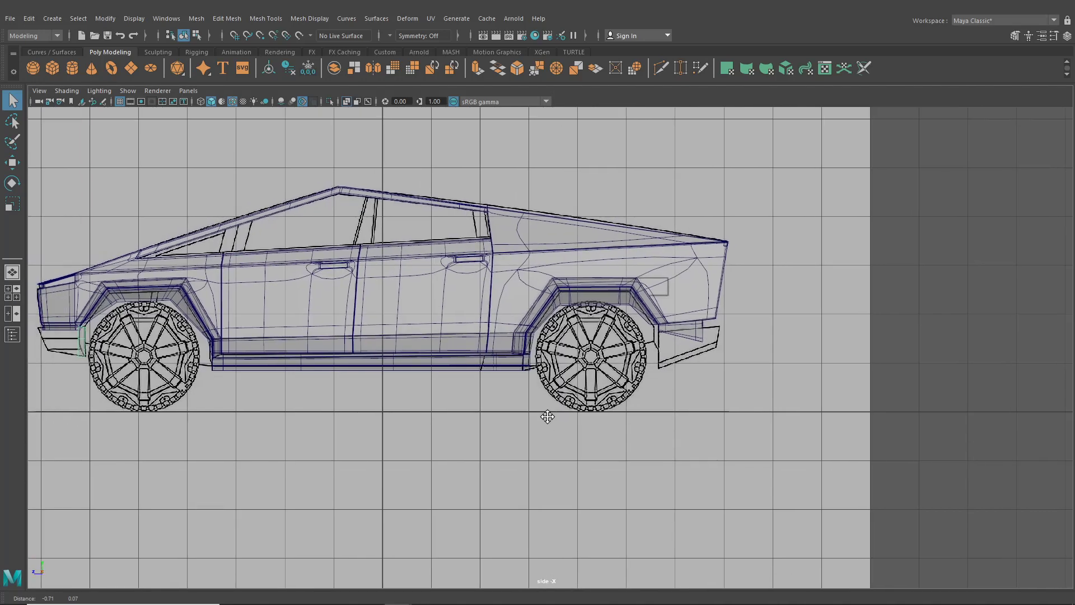
alt+middle_drag(336, 409, 495, 404)
click(12, 271)
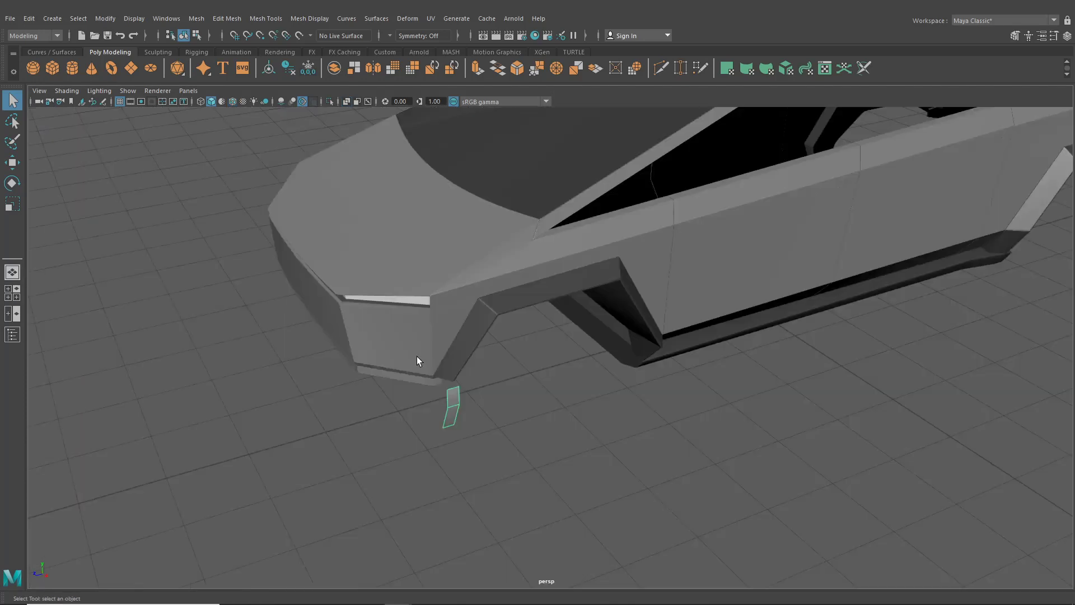
alt+drag(420, 360, 621, 296)
click(621, 296)
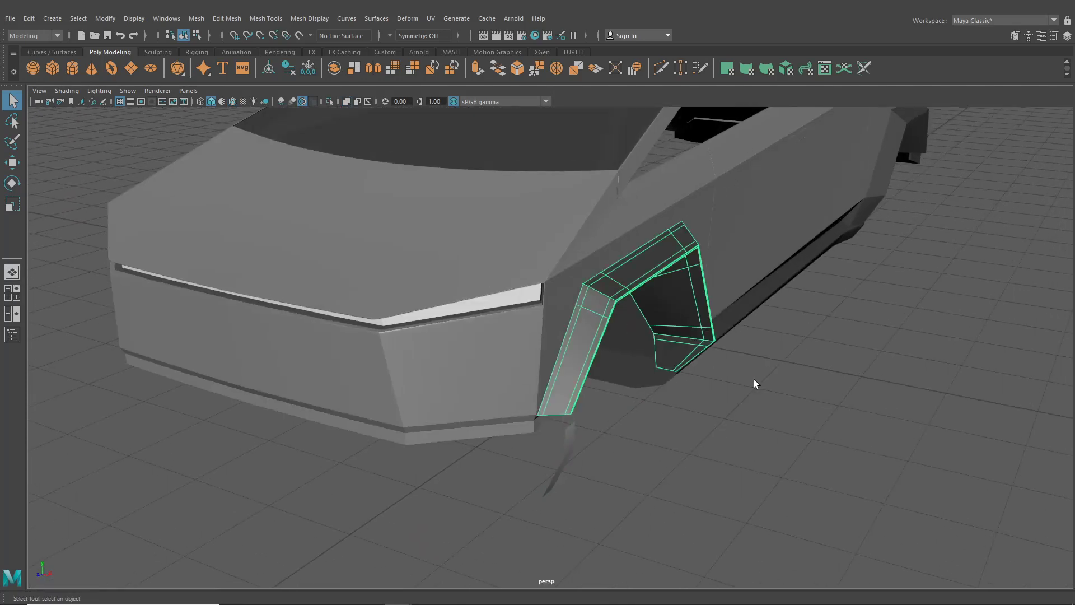
alt+drag(626, 225, 721, 316)
scroll(666, 333, up, 6)
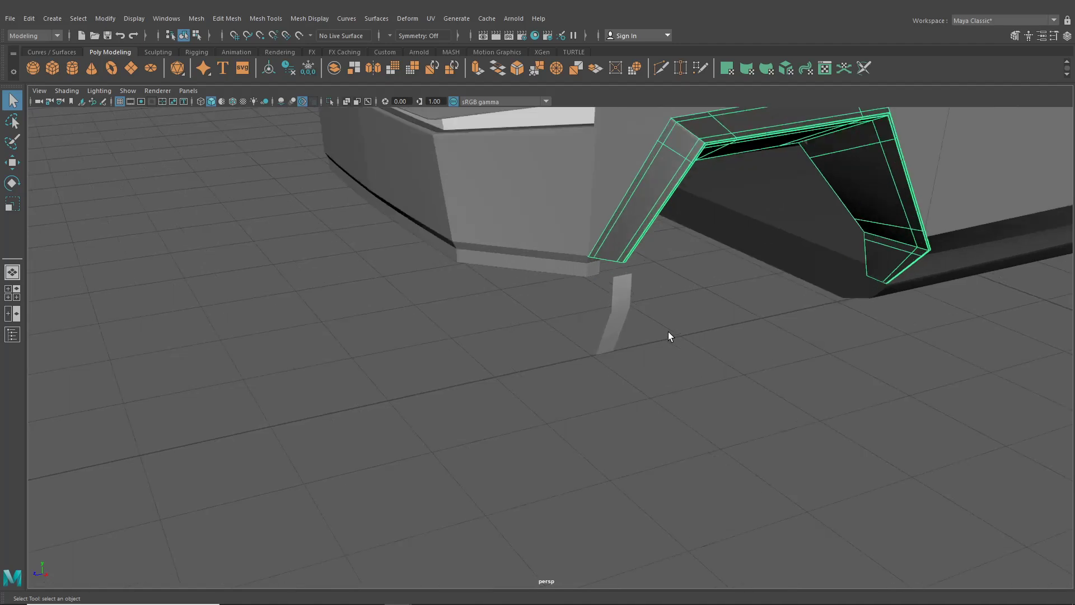
click(628, 315)
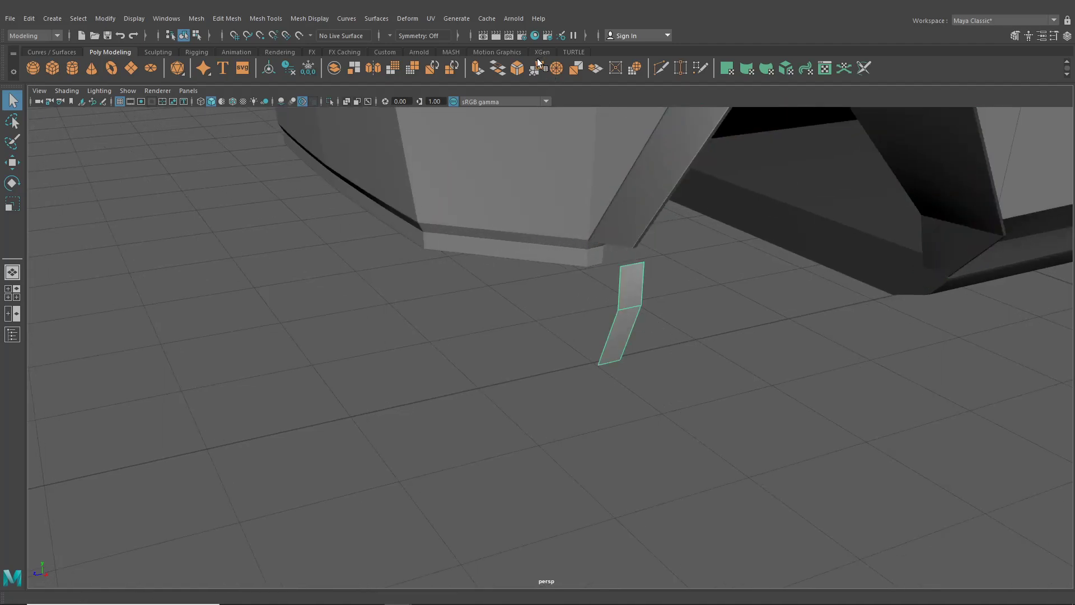
alt+drag(464, 291, 327, 321)
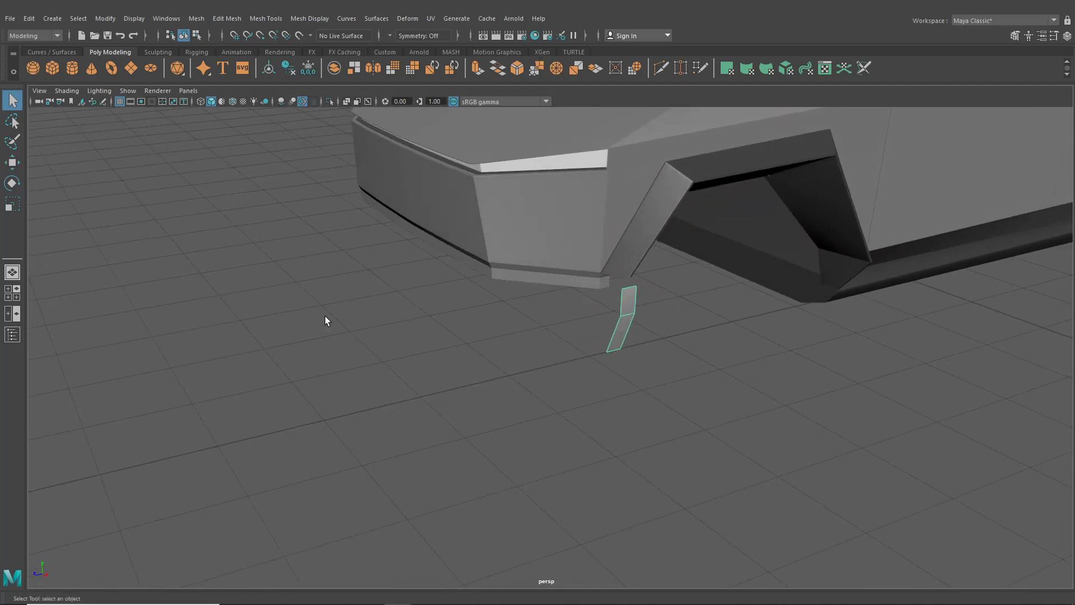
- In the side view, raise the strip's bottom vertices to the blueprint bumper's lower horizontal line
click(16, 289)
key(space)
scroll(571, 397, up, 5)
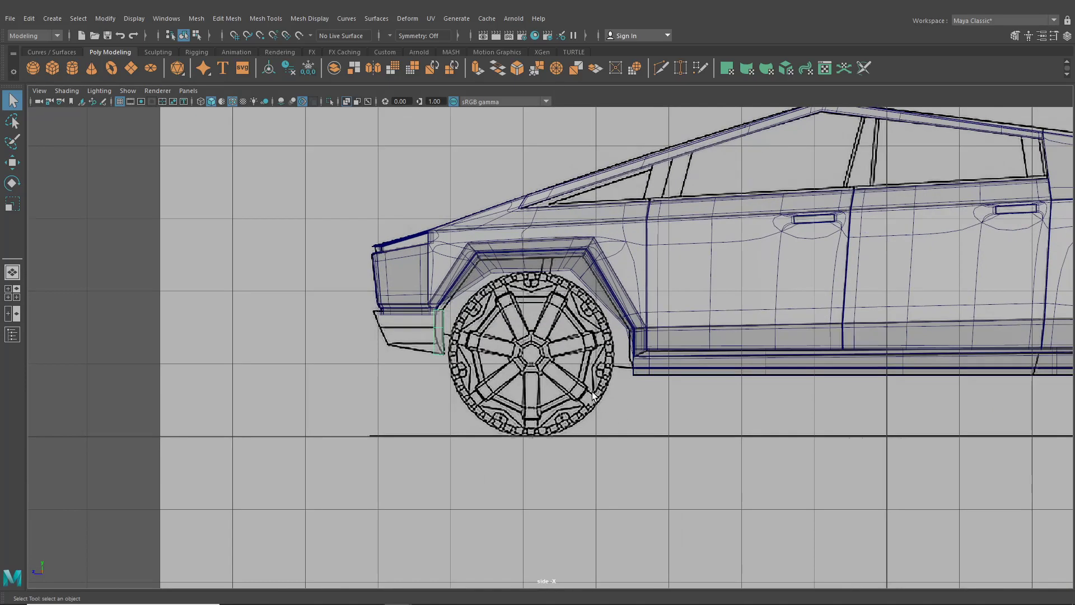
alt+middle_drag(571, 396, 596, 399)
scroll(596, 399, up, 5)
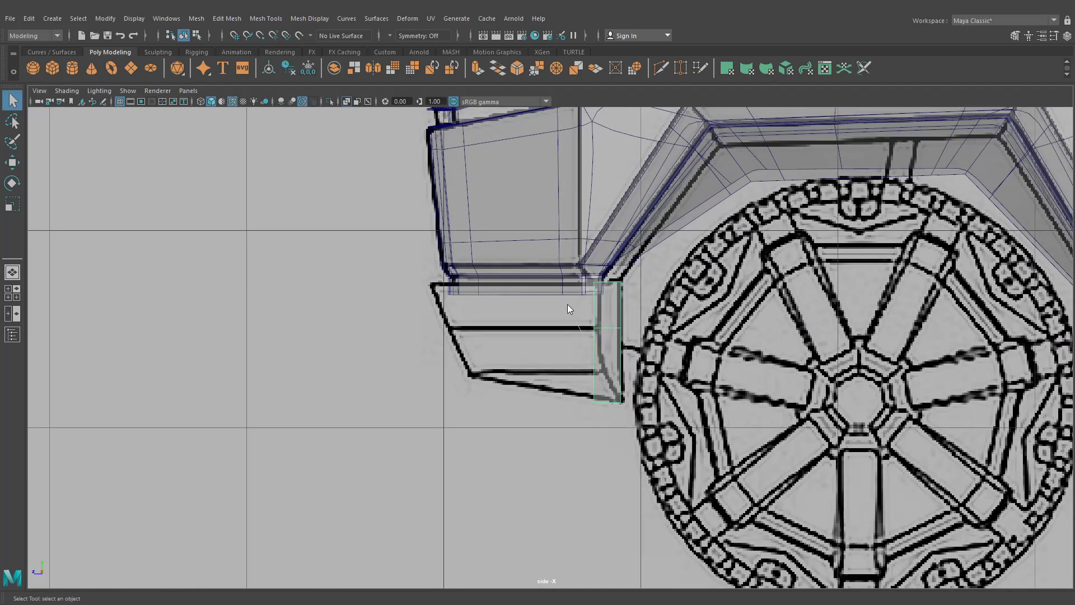
right_drag(598, 284, 563, 285)
key(w)
scroll(590, 389, up, 2)
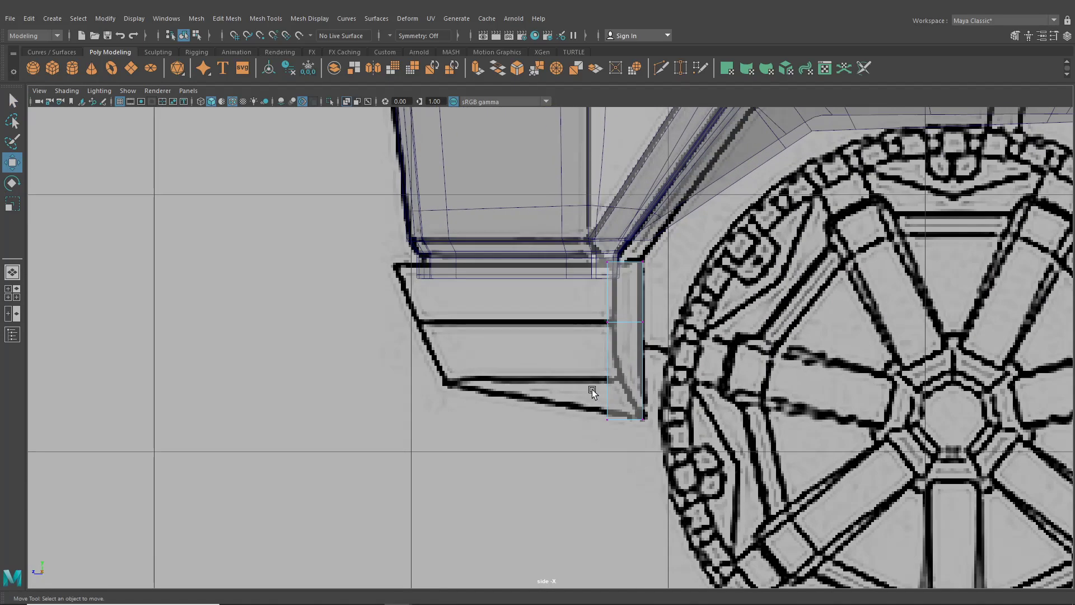
drag(624, 397, 626, 353)
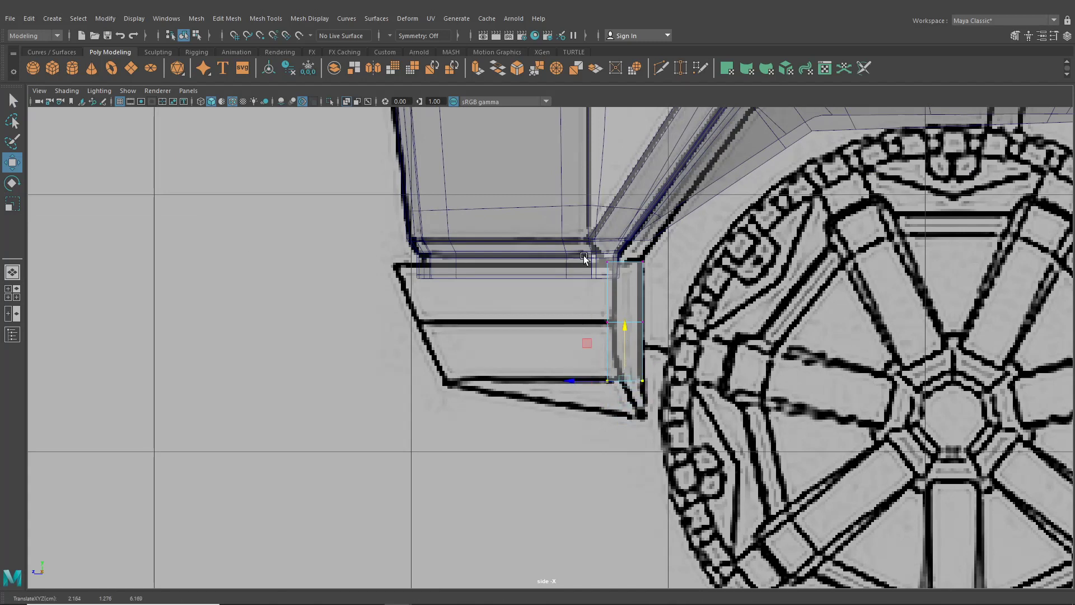
- Narrow the strip in the side view by moving its wheel-side vertices forward to the blueprint's vertical bumper line
drag(584, 259, 631, 435)
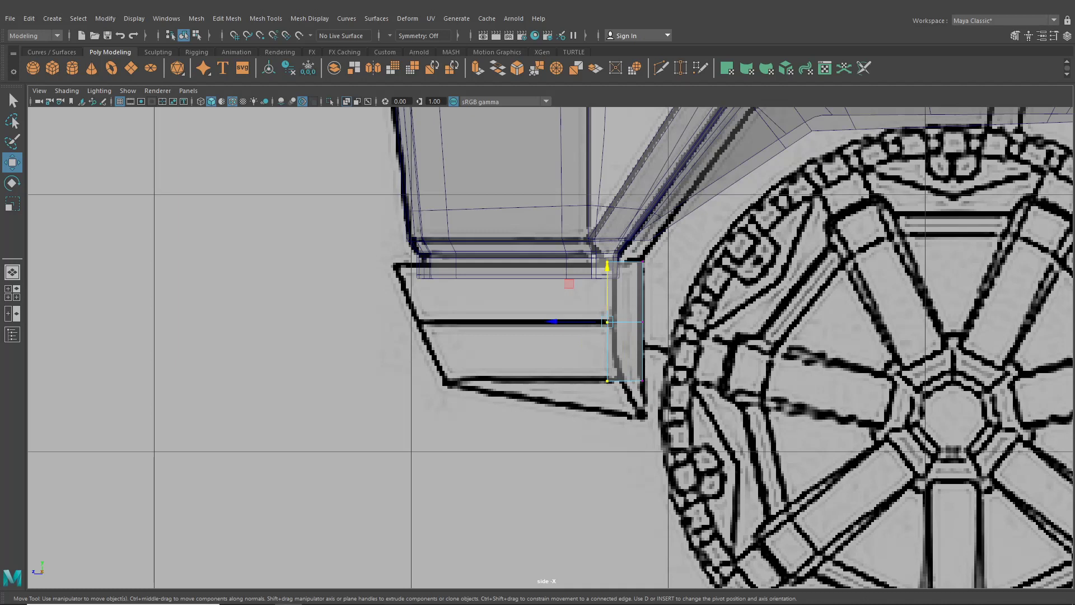
alt+middle_drag(651, 252, 644, 247)
drag(692, 416, 612, 202)
alt+middle_drag(624, 241, 624, 295)
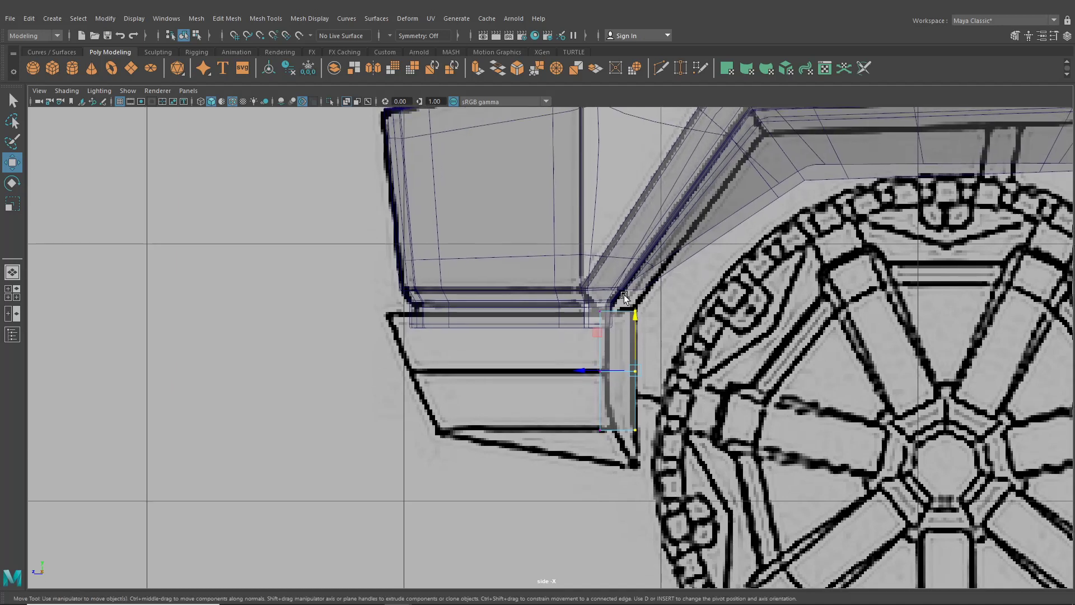
drag(604, 372, 584, 368)
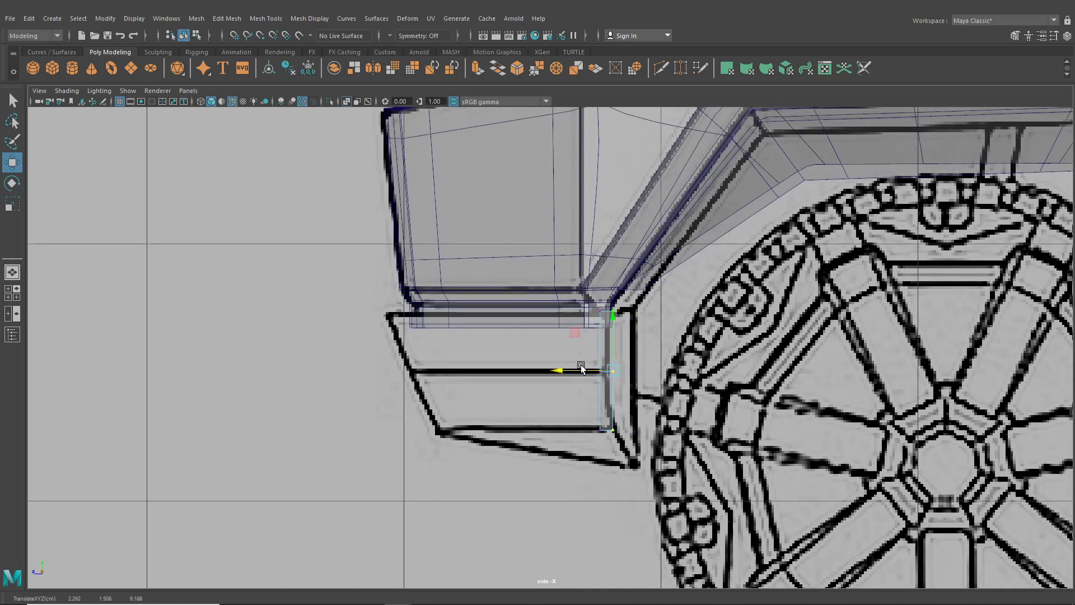
- Check the narrowed strip in the perspective view and turn off X-Ray shading in the side view
click(12, 272)
alt+middle_drag(522, 290, 511, 327)
alt+drag(513, 329, 474, 334)
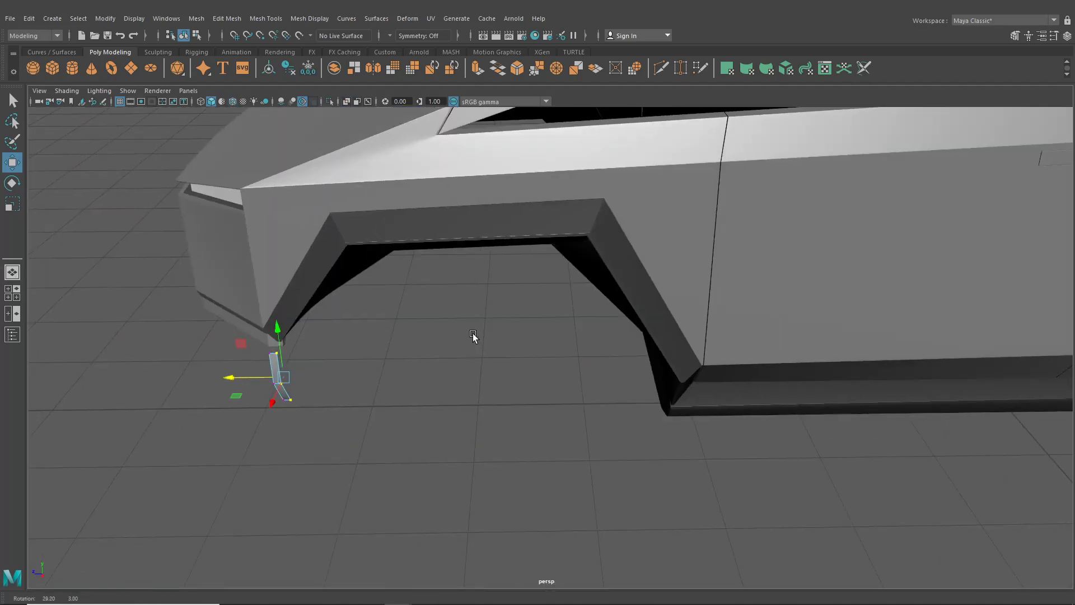
key(f)
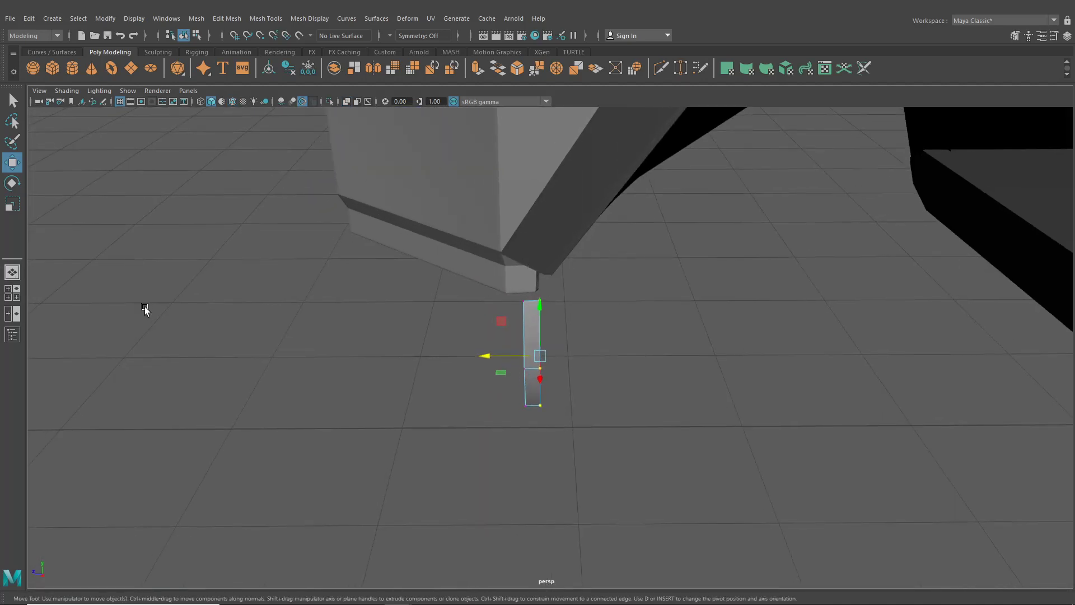
click(17, 297)
key(space)
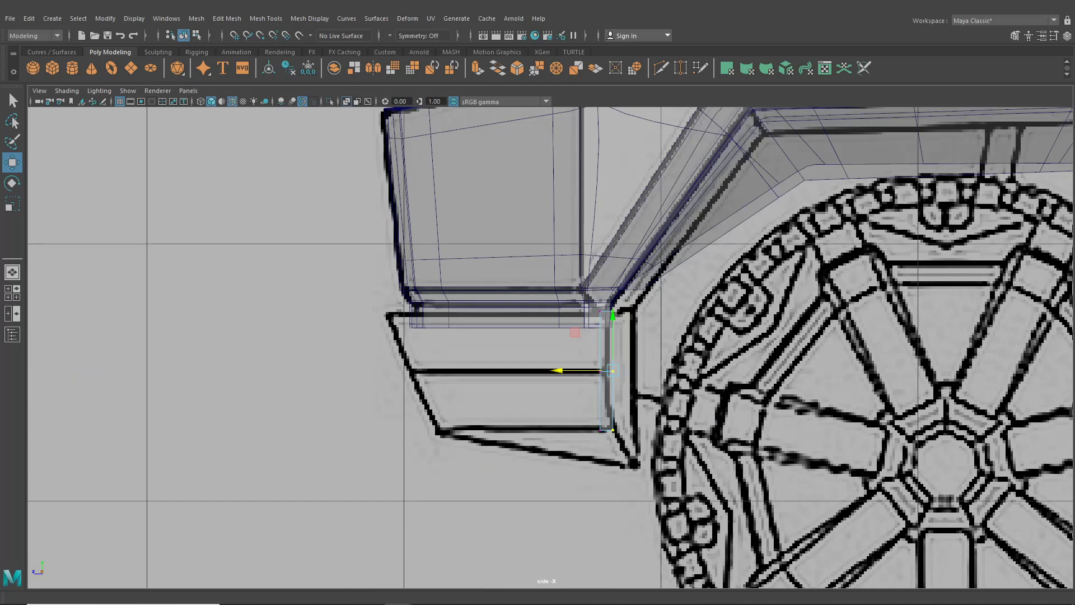
click(69, 92)
click(93, 203)
alt+right_drag(382, 309, 546, 321)
alt+middle_drag(546, 323, 507, 314)
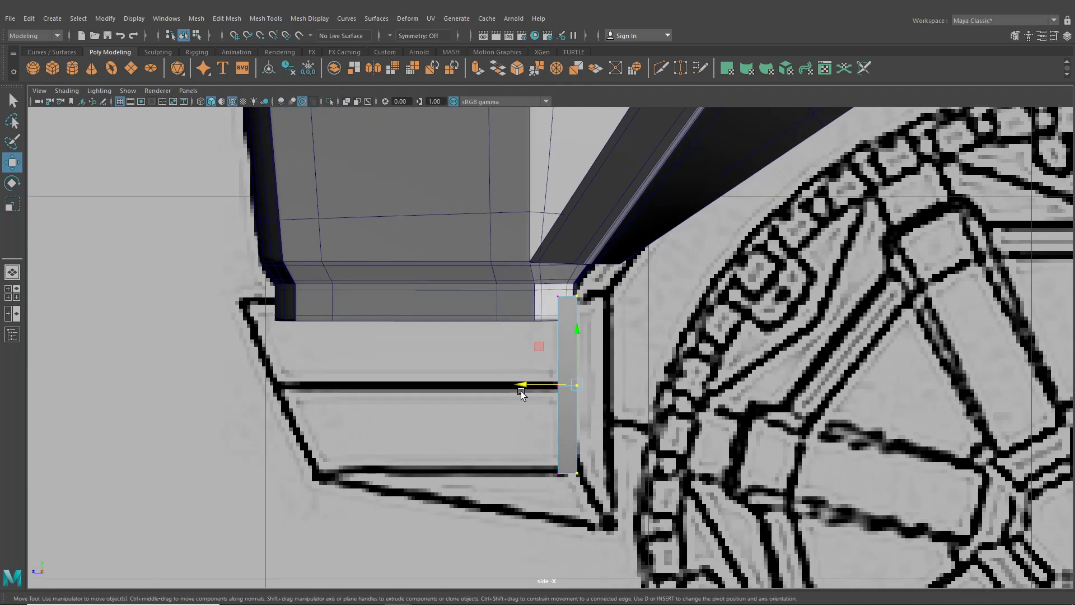
- Fine-tune the strip's rear and front vertex columns in the side view so it sits just behind the blueprint's vertical bumper line
drag(524, 382, 529, 382)
drag(567, 279, 553, 488)
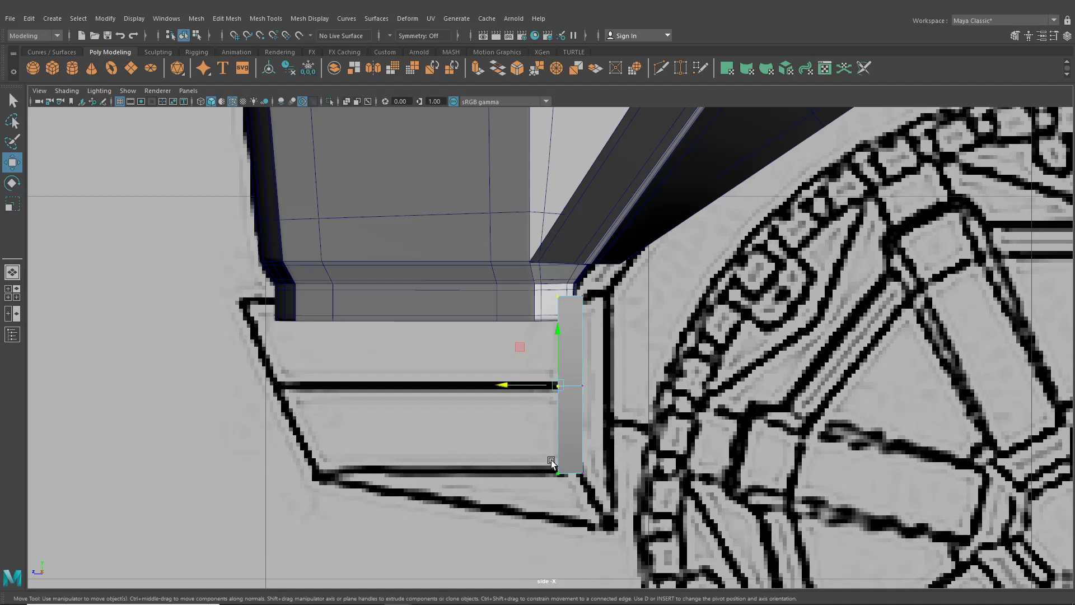
drag(511, 387, 541, 387)
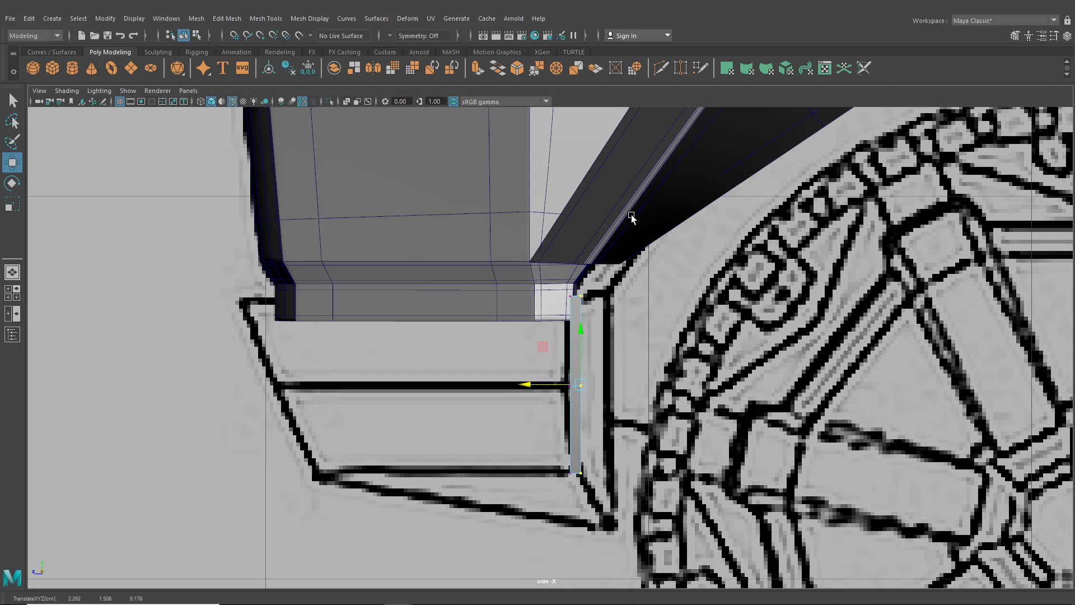
drag(550, 277, 573, 486)
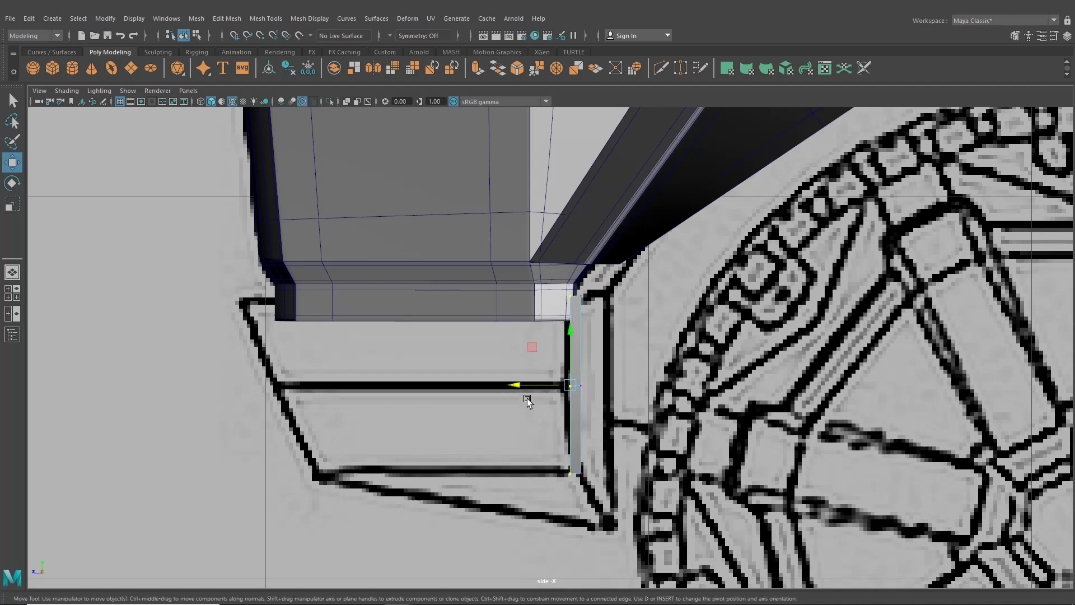
drag(533, 383, 534, 381)
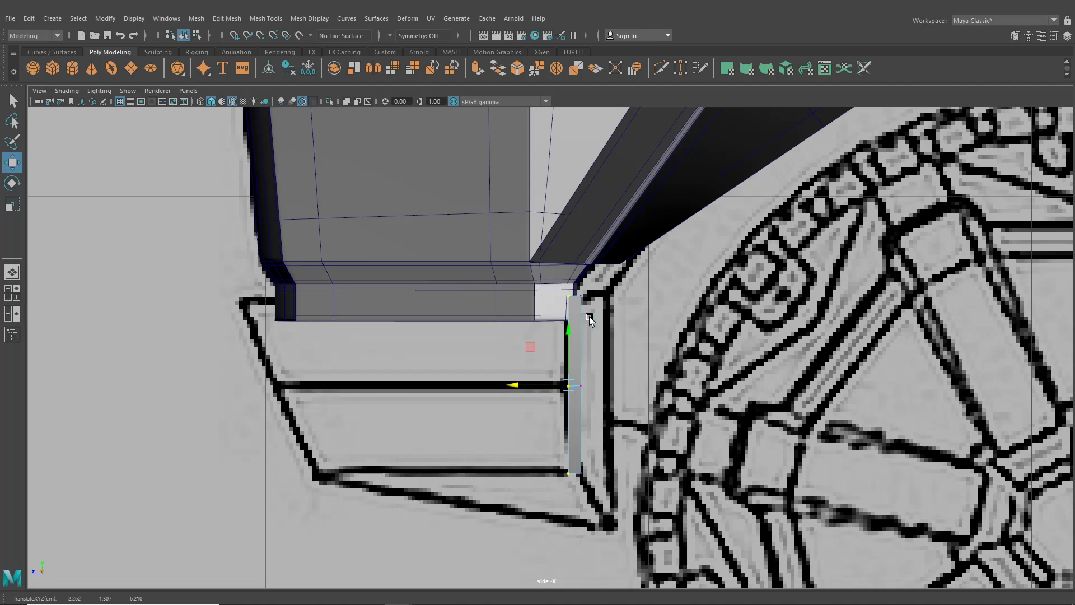
- Show all four views and move the strip's bottom vertices outward to the blueprint bumper's slanted outline in the front view
key(space)
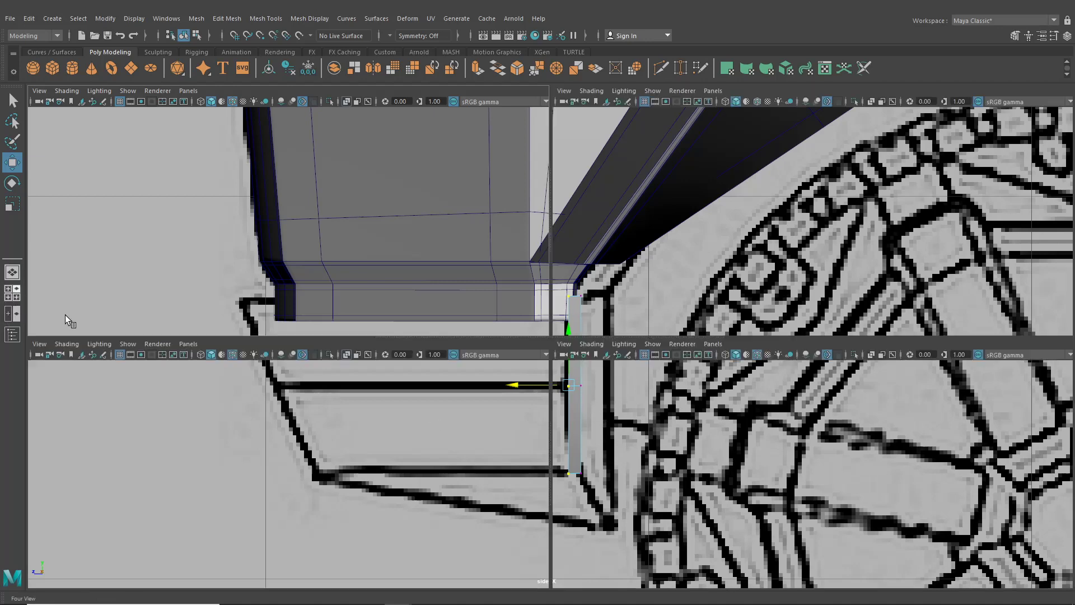
scroll(399, 502, up, 2)
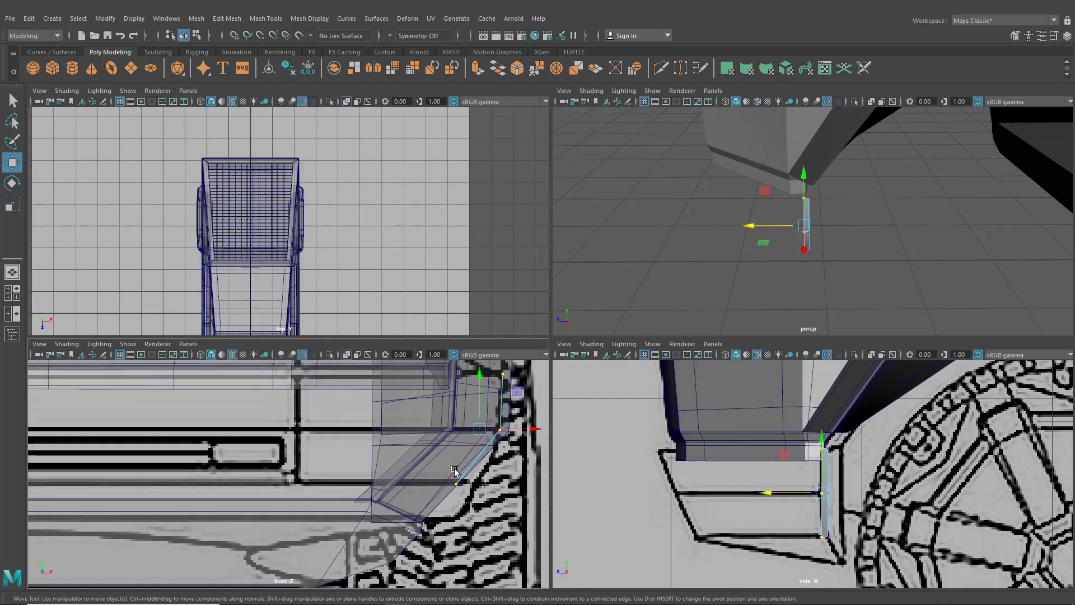
drag(455, 470, 521, 494)
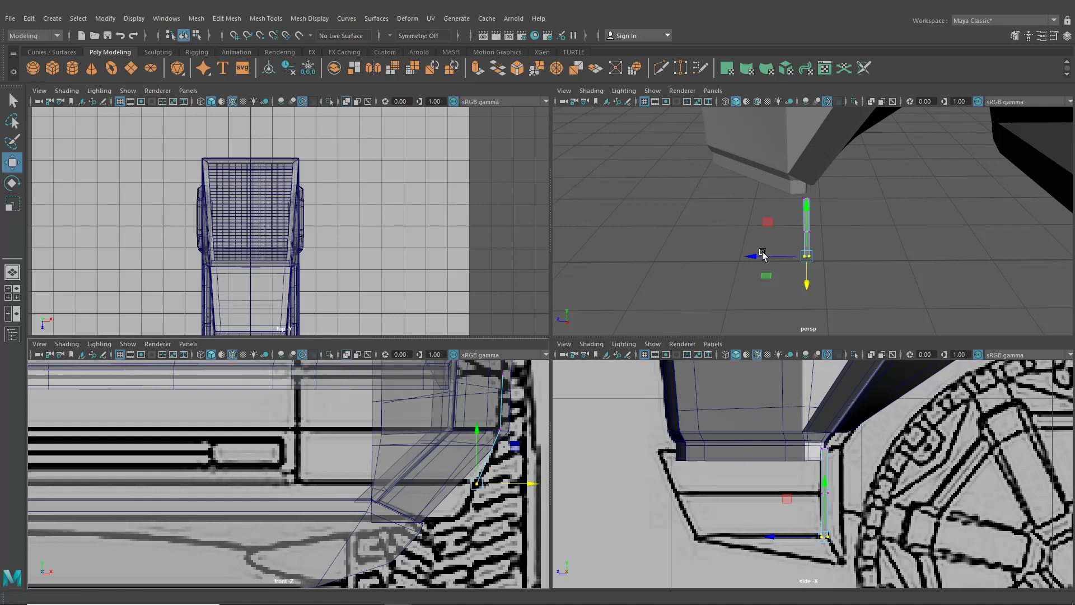
- Extrude the strip's two front-side edges along the world axis forward to the blueprint bumper's lower front corner
right_drag(810, 229, 811, 214)
alt+drag(811, 214, 799, 263)
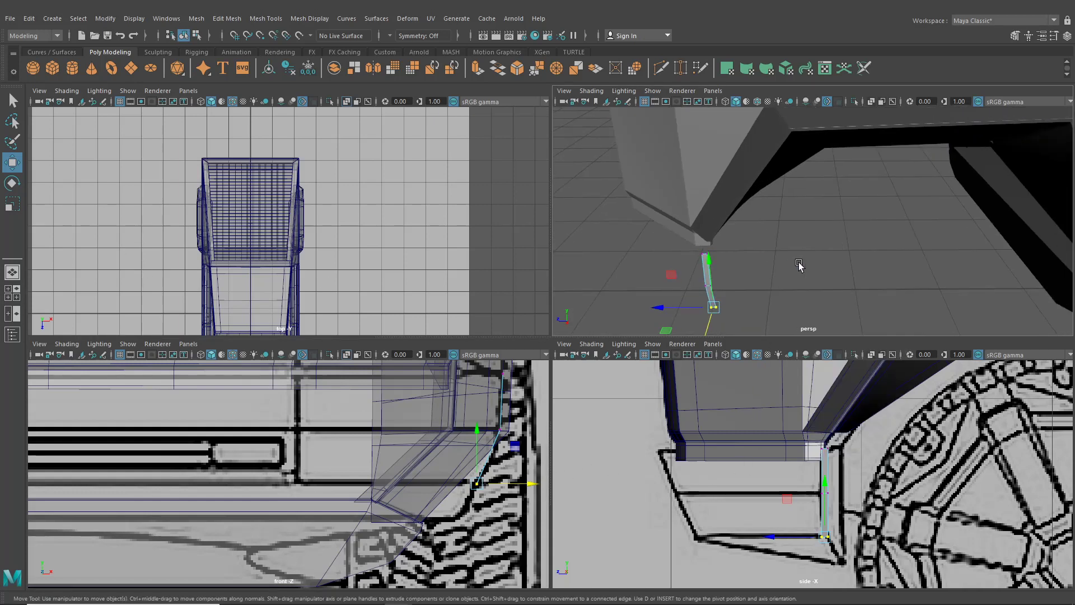
click(800, 263)
alt+middle_drag(771, 284, 835, 221)
alt+right_drag(834, 221, 808, 275)
right_drag(754, 175, 754, 147)
click(755, 169)
shift+click(761, 230)
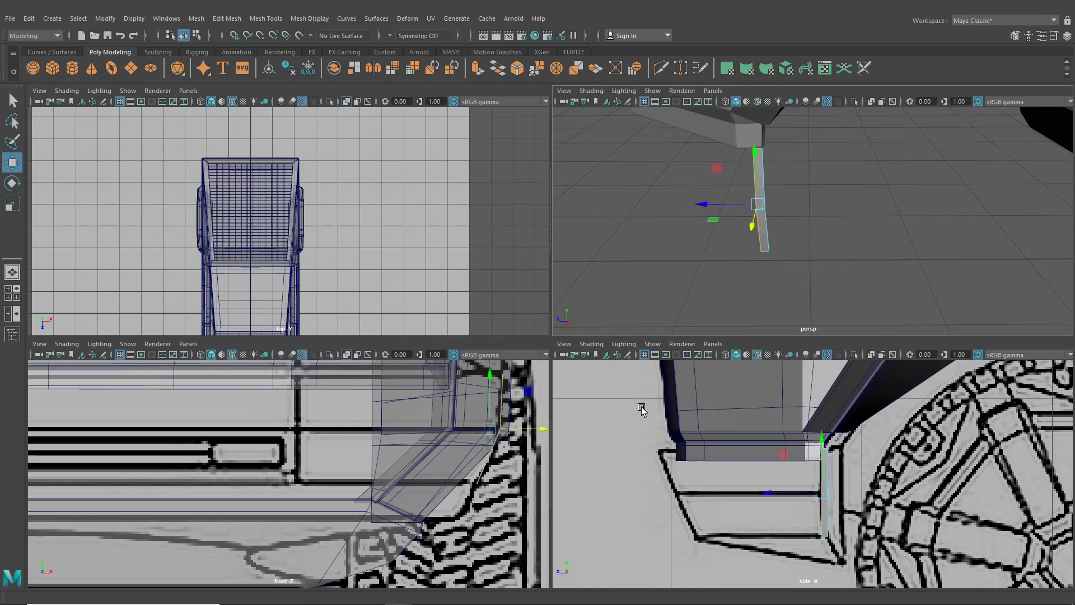
key(ctrl+e)
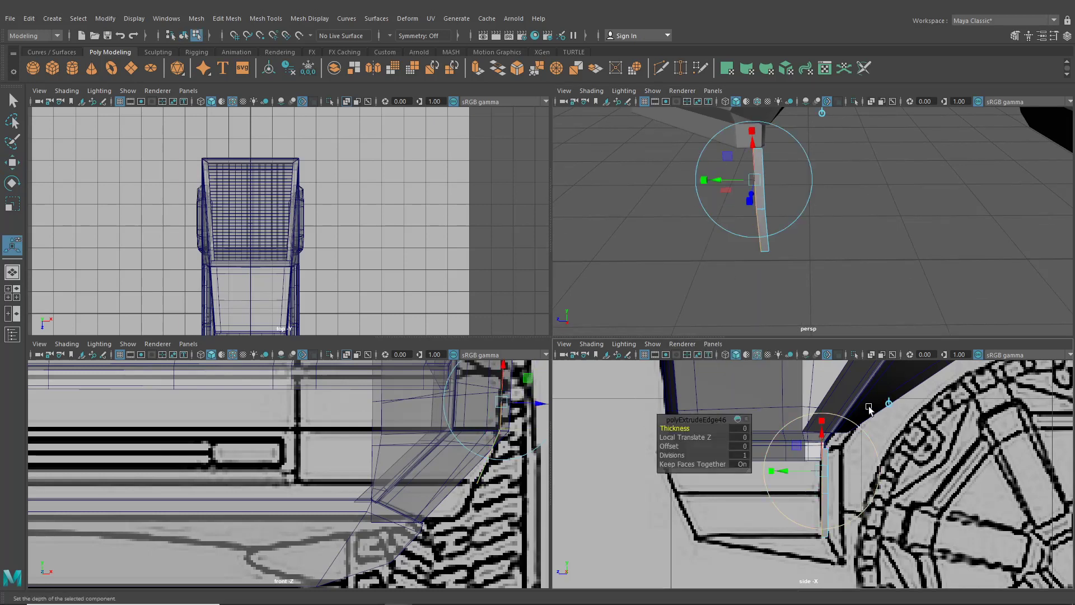
key(t)
alt+middle_drag(757, 440, 771, 447)
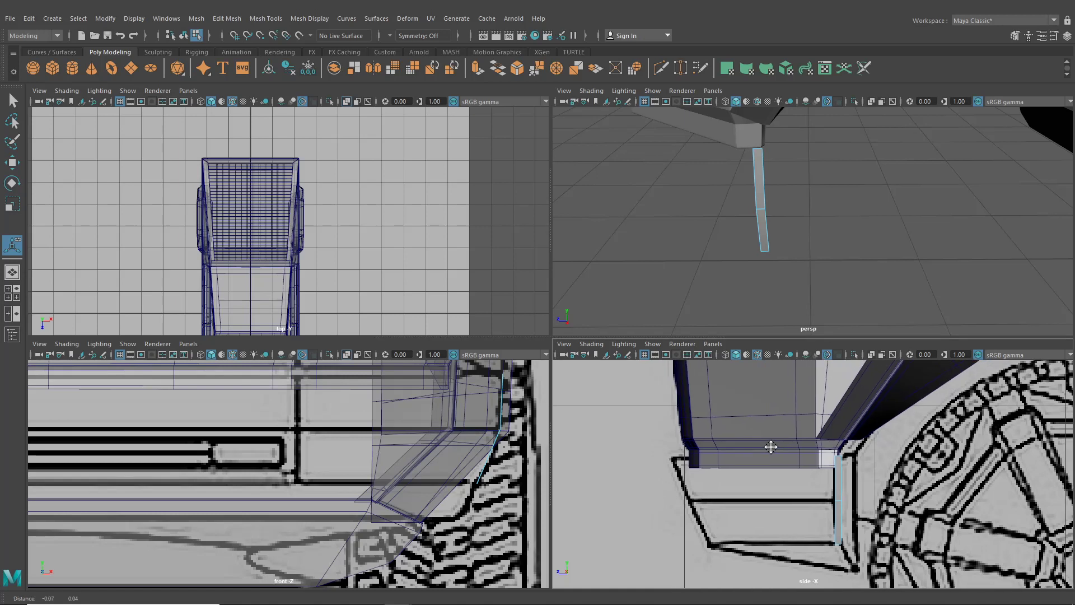
key(ctrl+z)
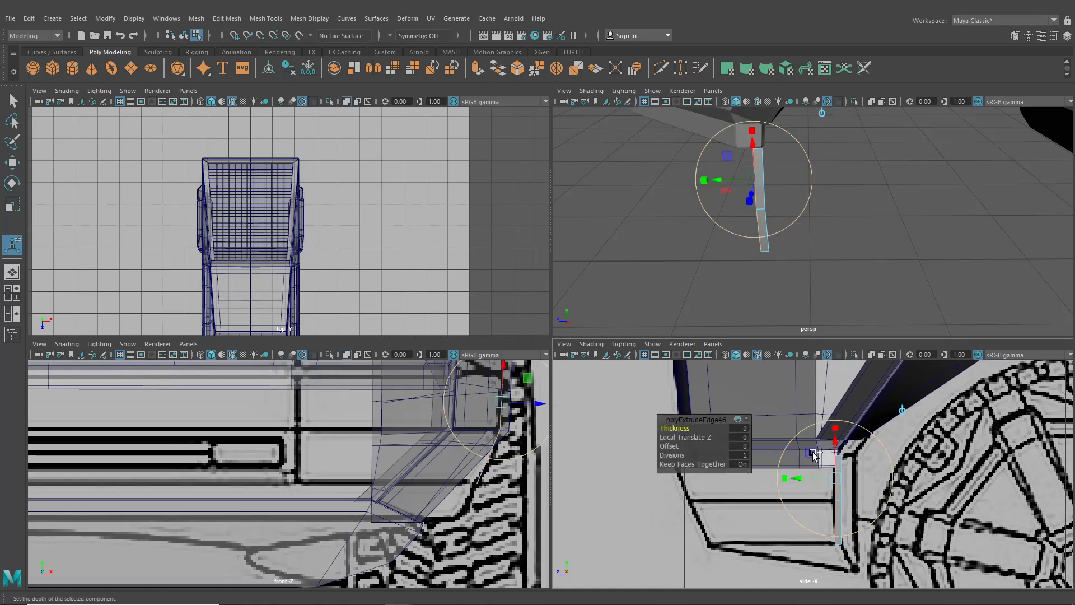
click(903, 409)
drag(806, 503, 679, 503)
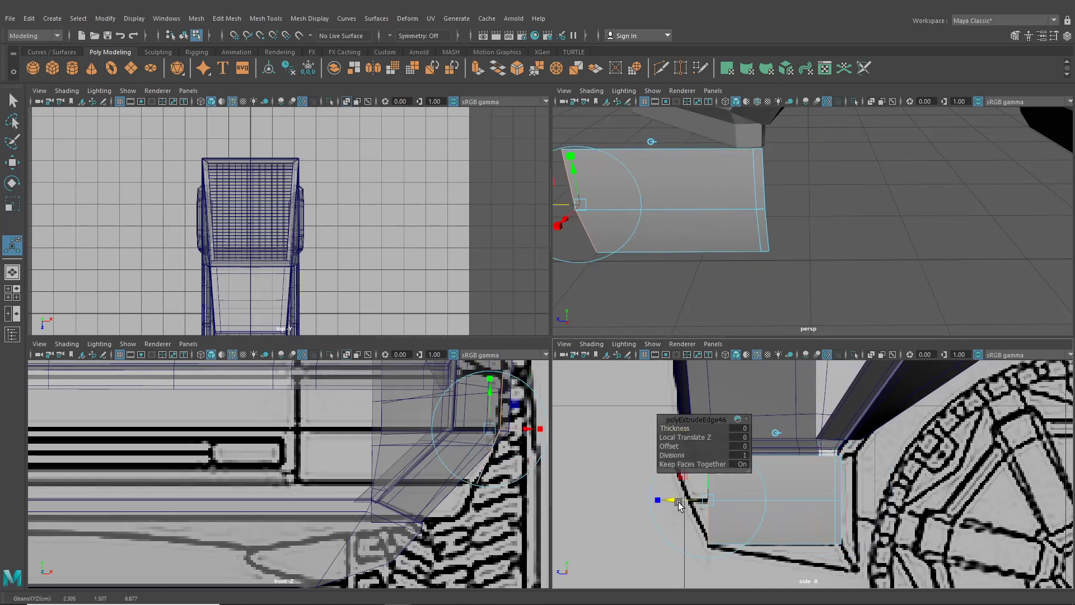
- Move the extruded edges inward in the front view to the blueprint's vertical line beside the grille
alt+middle_drag(680, 503, 760, 539)
drag(538, 431, 330, 430)
- Move the new panel's top front vertex forward to the blueprint bumper's upper tip in the side view
alt+middle_drag(821, 492, 852, 466)
scroll(823, 492, up, 3)
right_drag(812, 486, 751, 290)
alt+middle_drag(789, 461, 800, 476)
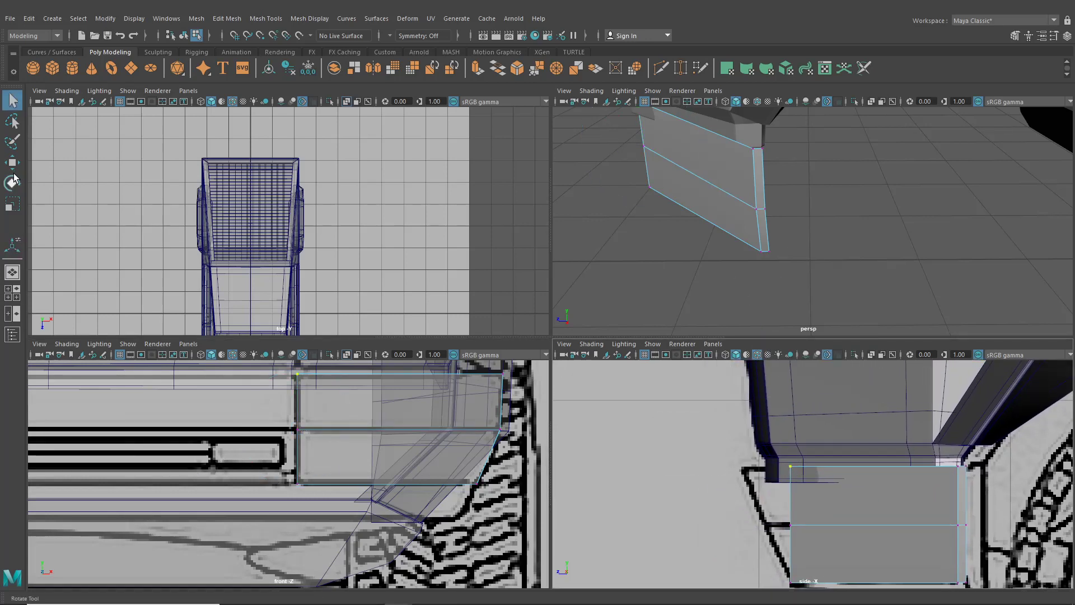
key(w)
drag(741, 467, 692, 466)
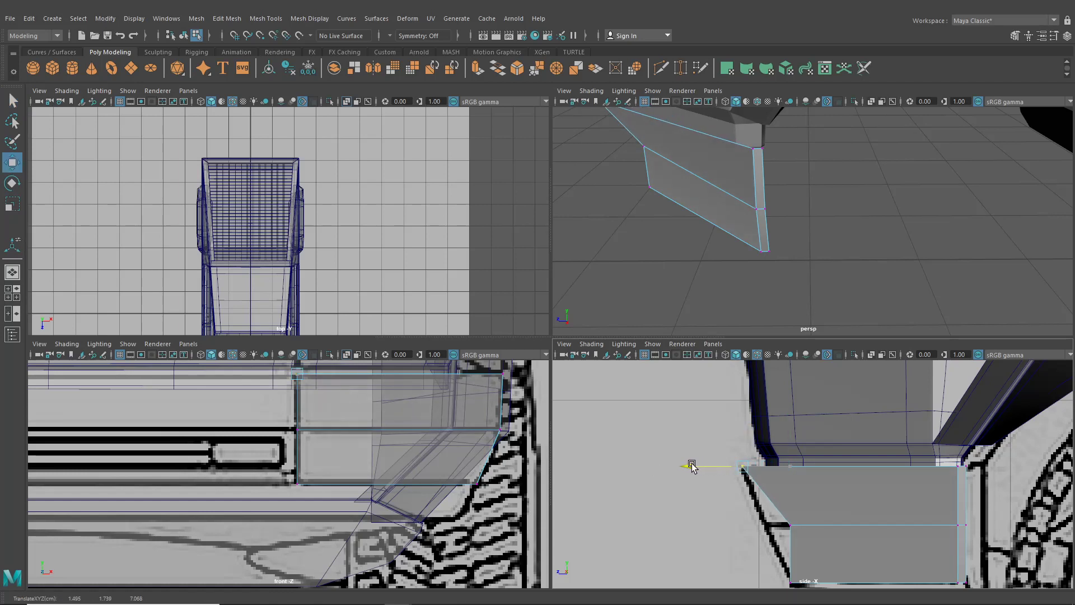
- Align the new panel's middle and bottom front vertices with the blueprint bumper's slanted front line in the side view
click(789, 525)
drag(744, 524, 728, 526)
alt+middle_drag(749, 549, 734, 468)
drag(749, 477, 789, 525)
drag(740, 500, 741, 502)
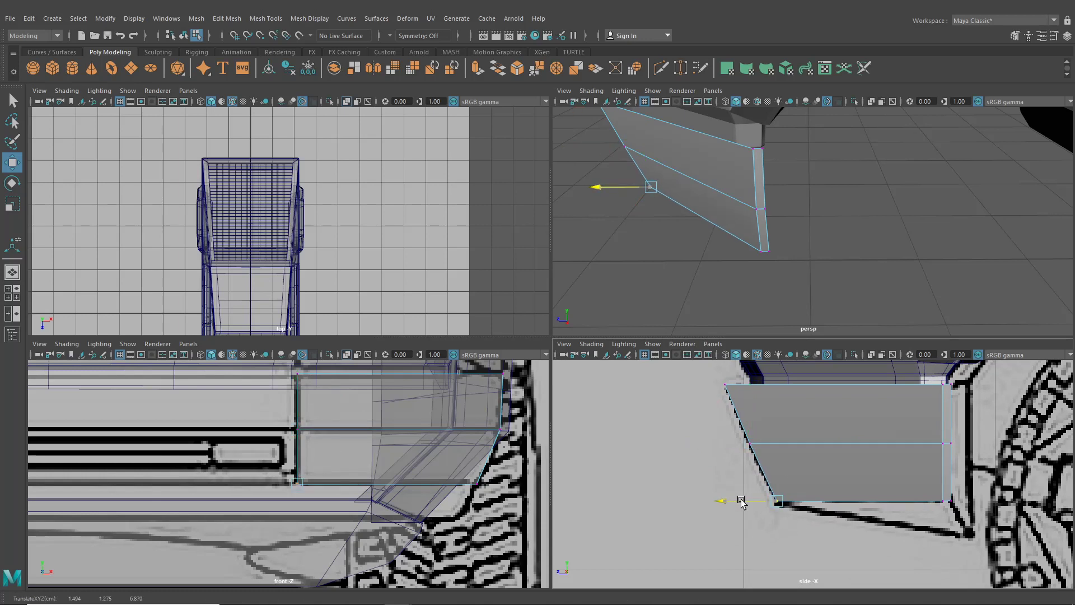
drag(741, 500, 741, 500)
scroll(736, 249, down, 5)
alt+drag(737, 252, 828, 264)
alt+middle_drag(372, 288, 427, 160)
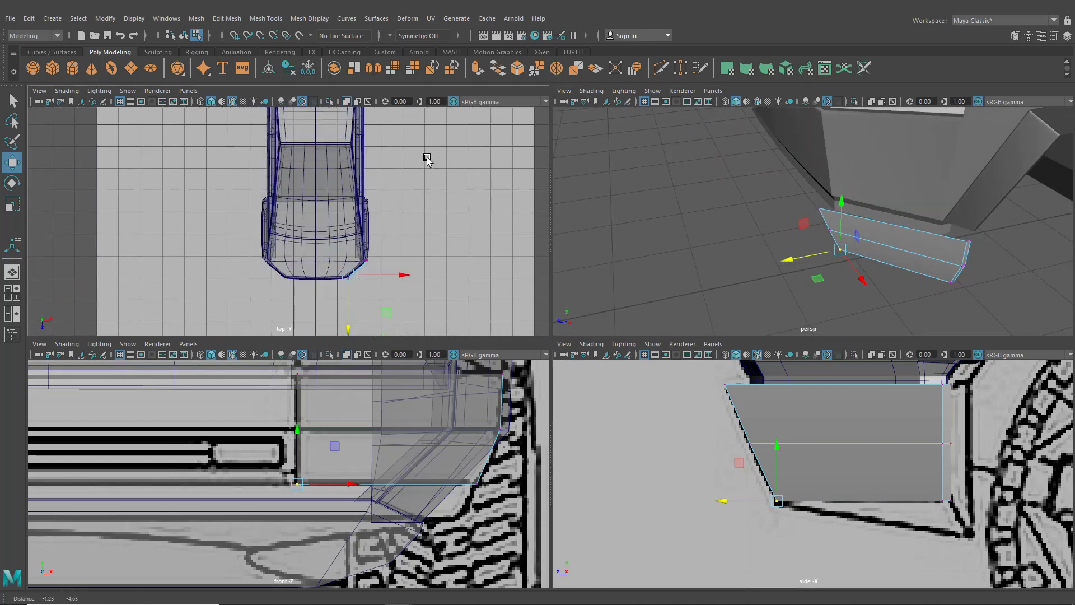
- Fine-tune the depth of the panel's middle and bottom front vertices against the blueprint's slanted bumper outline
scroll(427, 160, up, 3)
alt+middle_drag(454, 436, 451, 447)
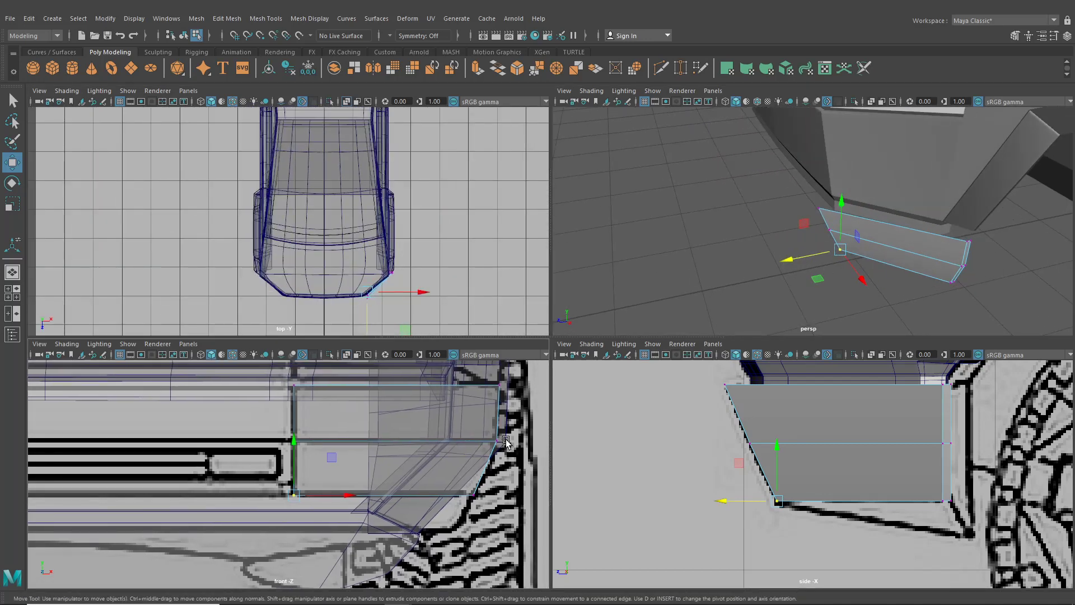
alt+drag(894, 241, 776, 280)
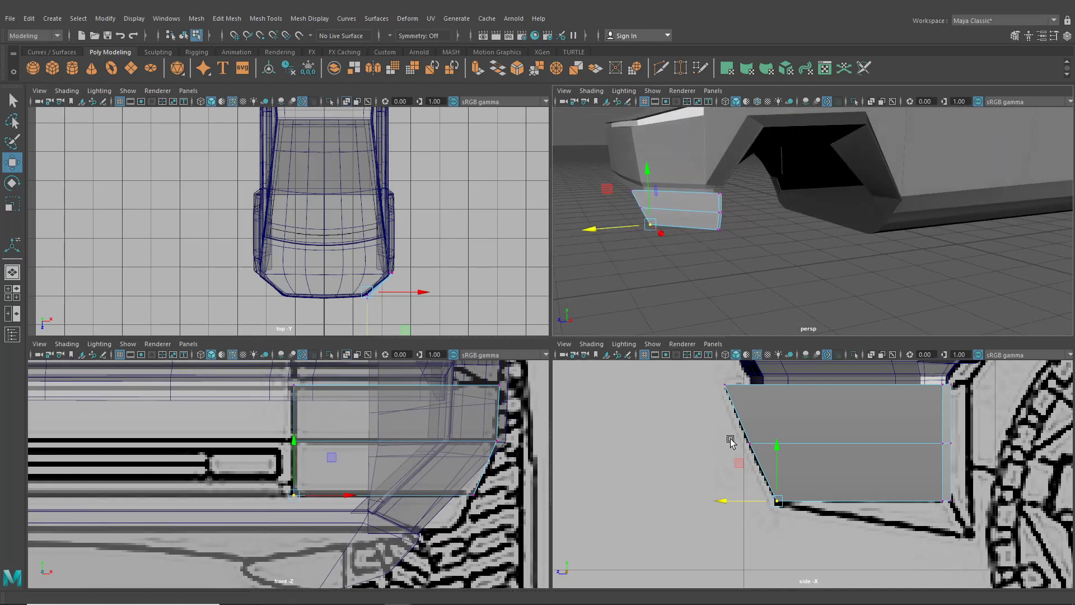
click(749, 445)
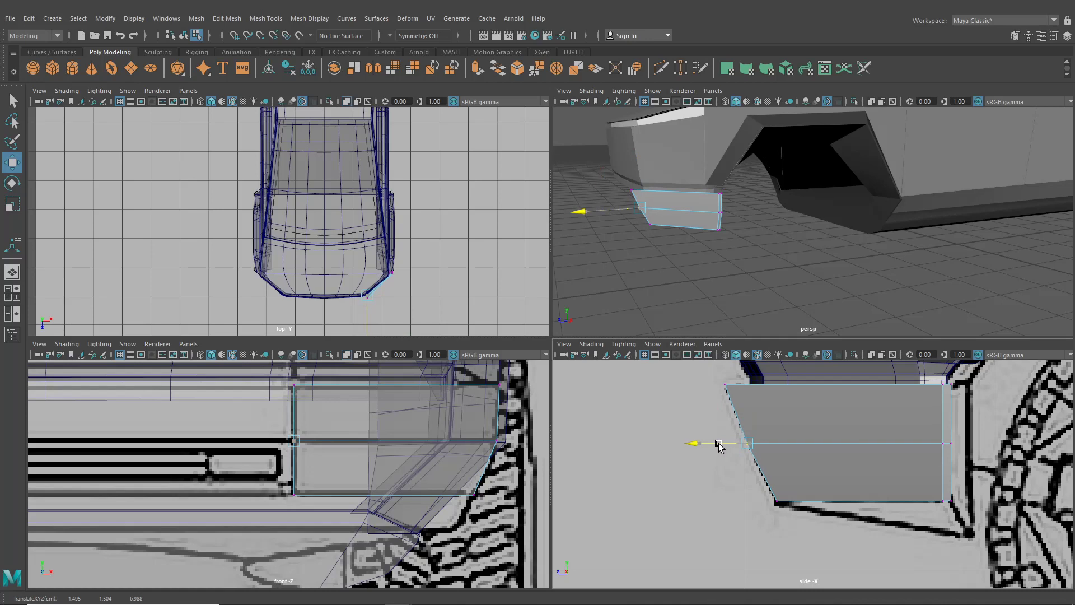
click(778, 500)
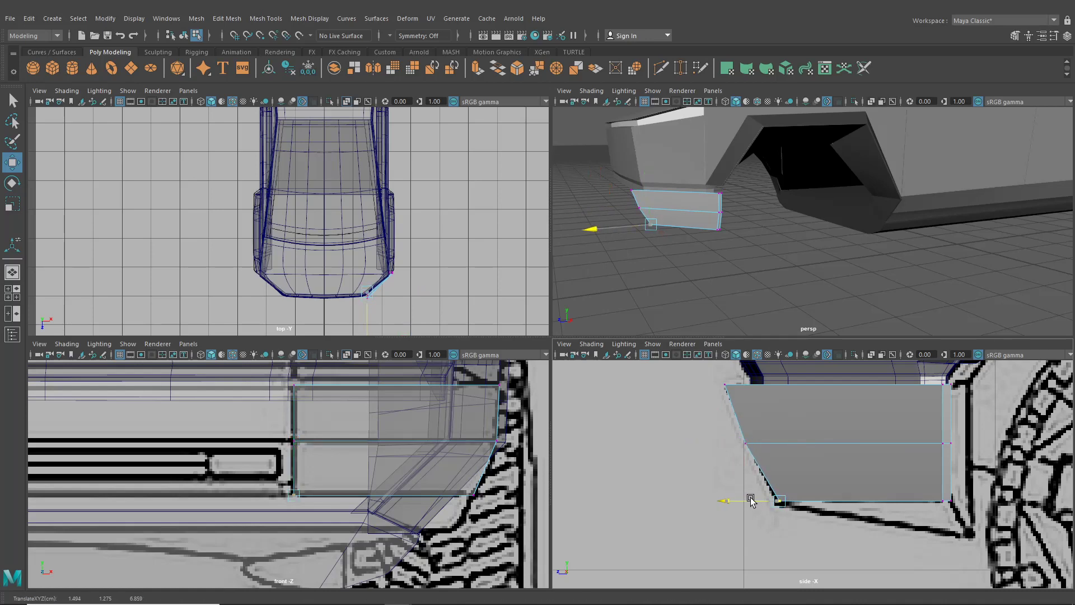
- Adjust the top front vertex against the blueprint's vertical line, and shift the top and middle front vertices onto the slanted outline
alt+drag(775, 228, 908, 147)
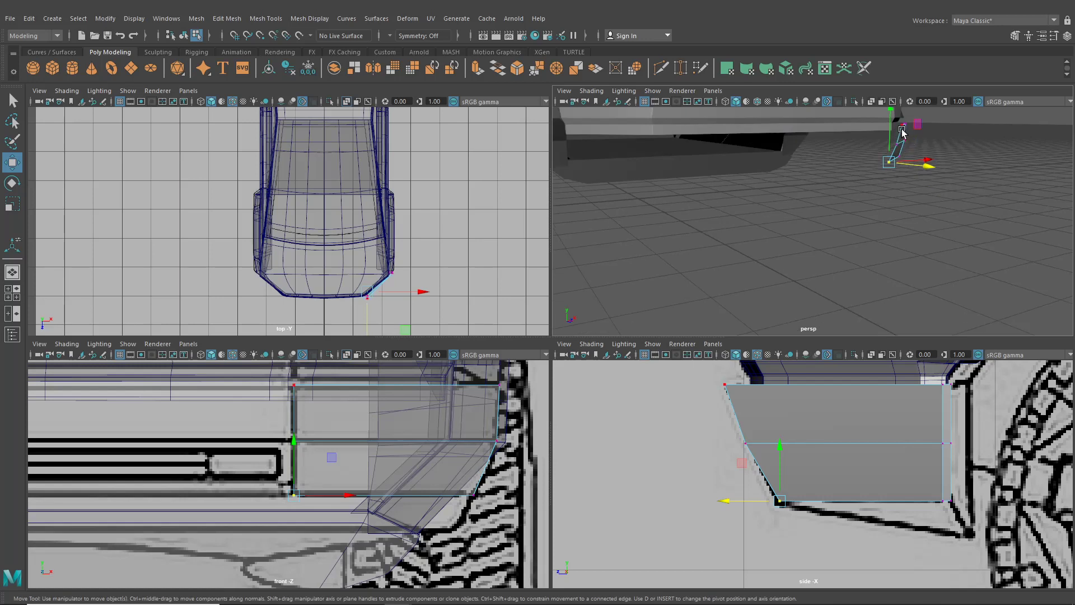
click(902, 129)
alt+middle_drag(465, 404, 476, 415)
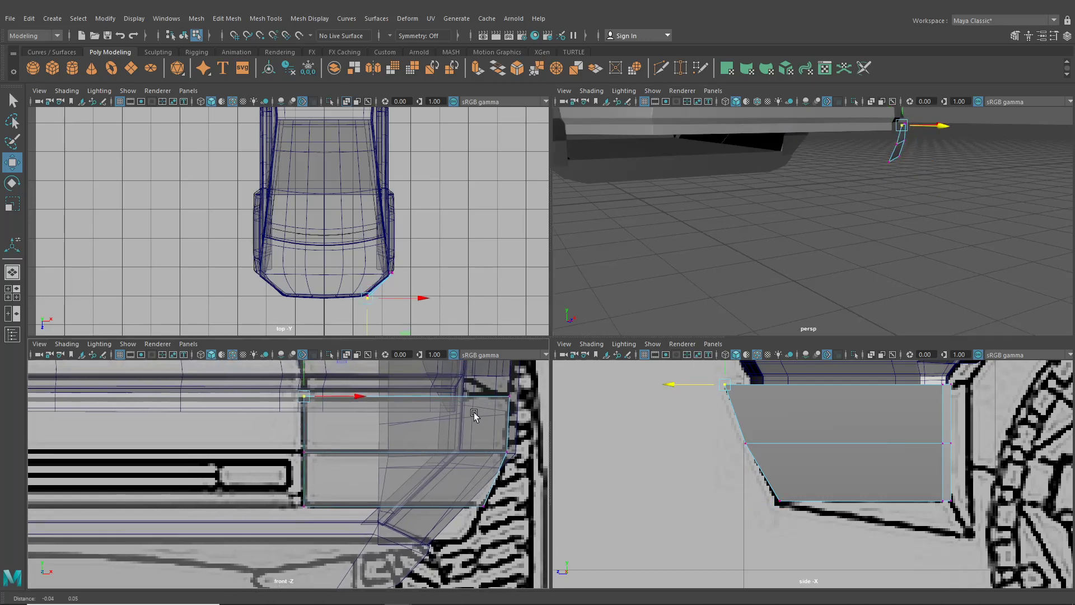
drag(345, 396, 344, 394)
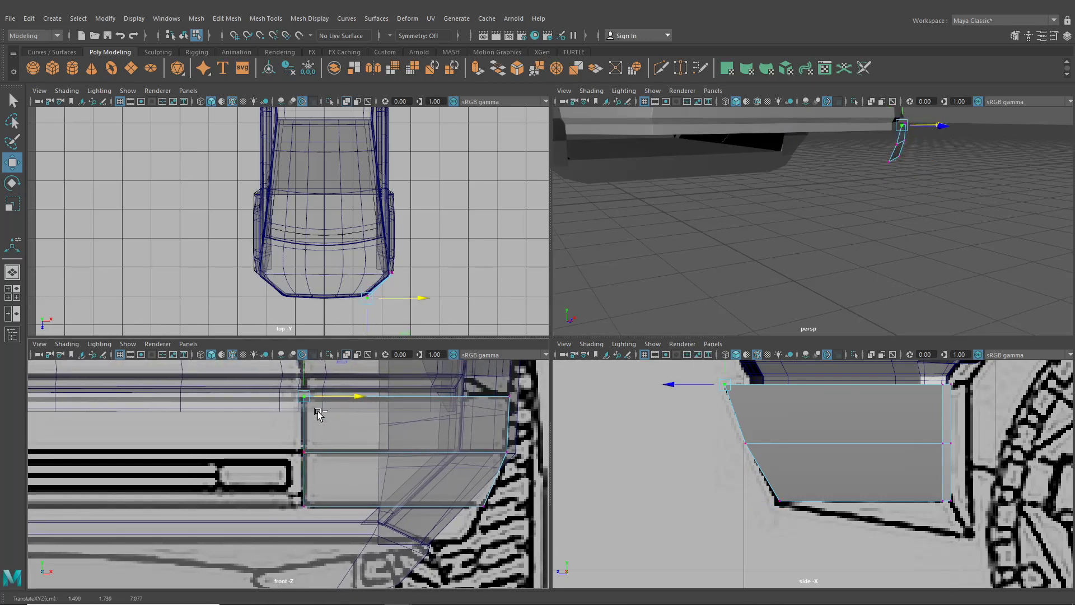
alt+middle_drag(320, 430, 321, 465)
alt+drag(896, 168, 896, 247)
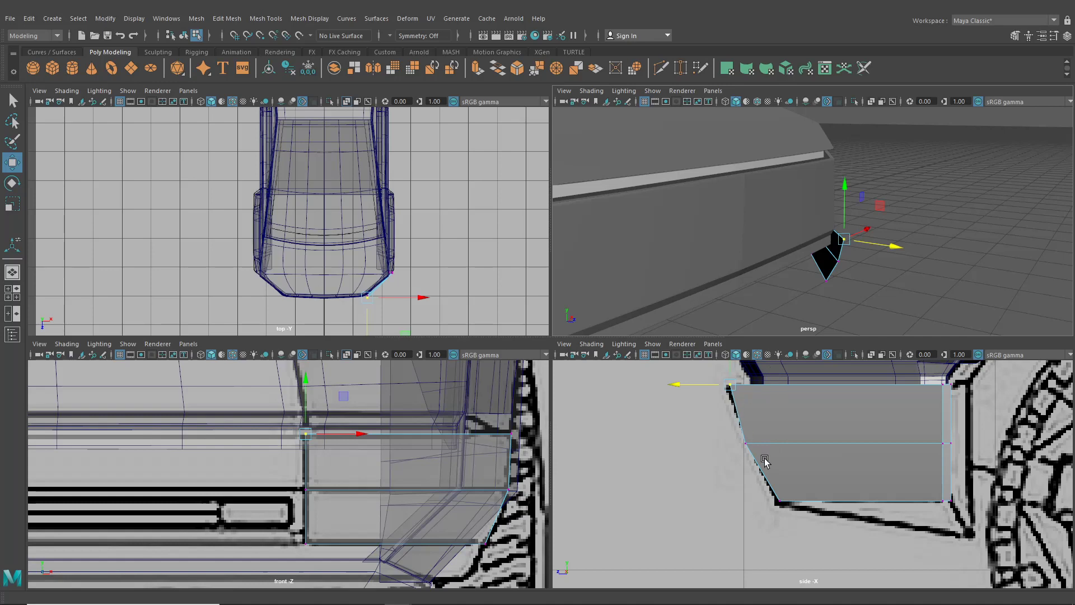
drag(765, 459, 695, 374)
drag(684, 412, 682, 411)
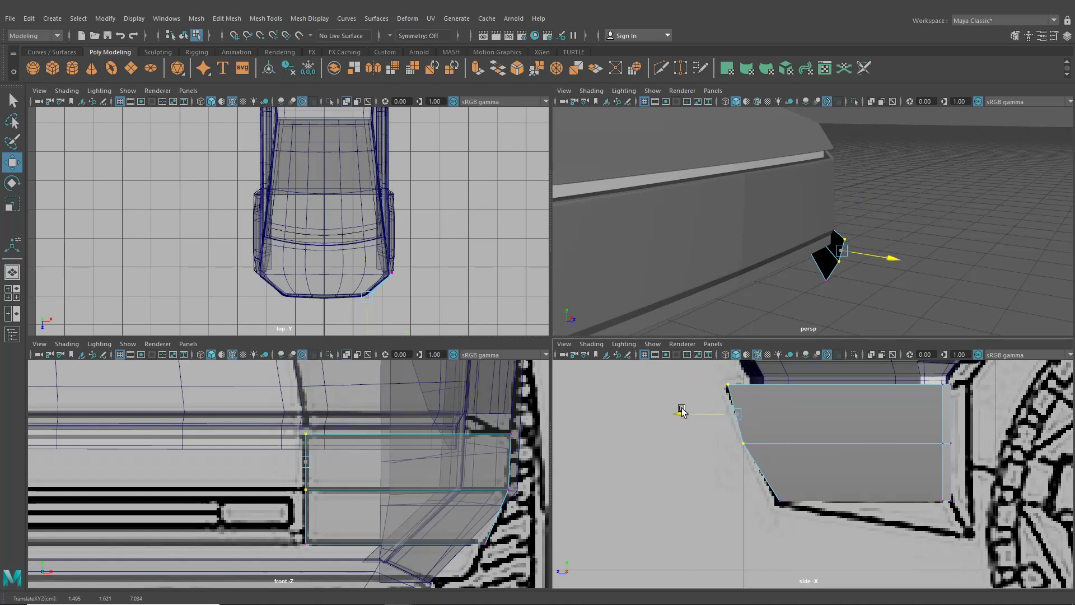
- Extrude the panel's front-side edges sideways across the grille, snapping them to the car's centre line
alt+drag(825, 258, 669, 258)
scroll(734, 246, up, 5)
right_drag(741, 240, 745, 208)
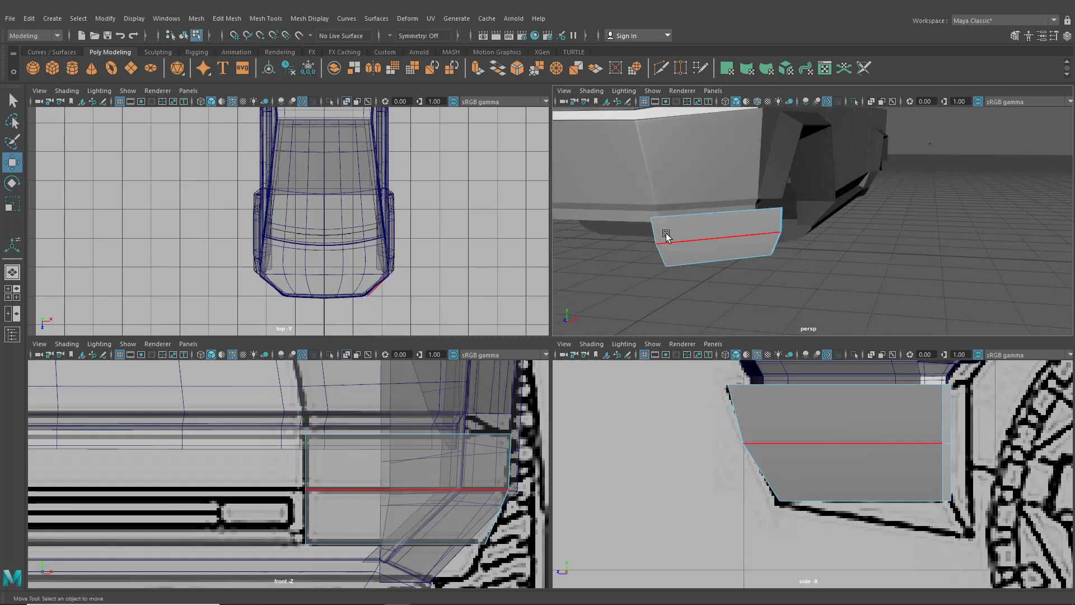
click(667, 236)
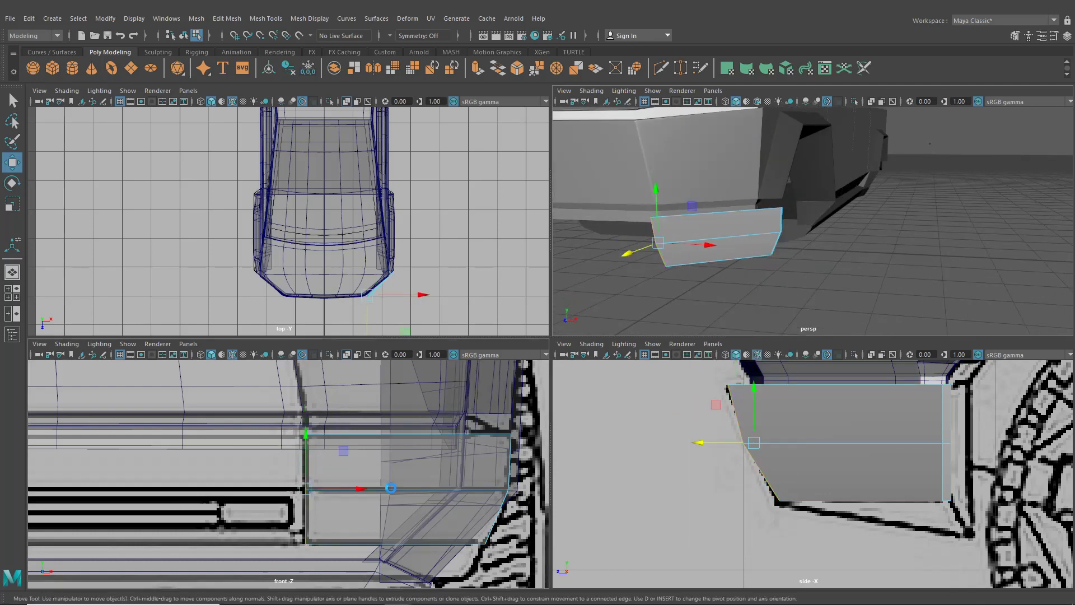
key(ctrl+e)
alt+middle_drag(343, 501, 421, 503)
drag(423, 489, 279, 489)
alt+middle_drag(279, 489, 403, 493)
drag(401, 492, 154, 492)
key(x)
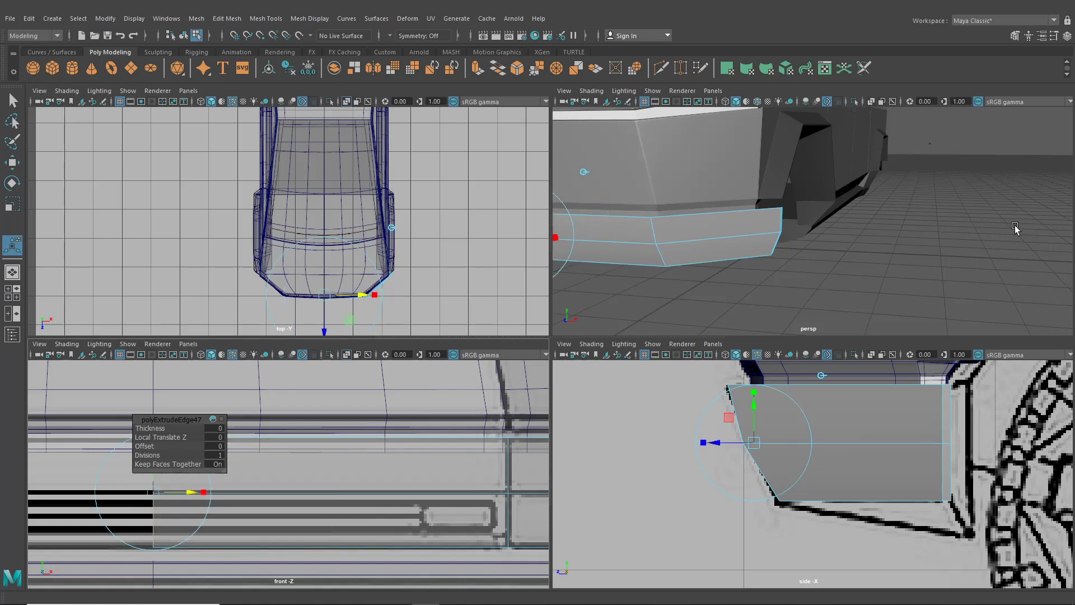
- Examine the extended front bumper strip against the car body from the front corner and head-on
alt+right_drag(756, 254, 707, 218)
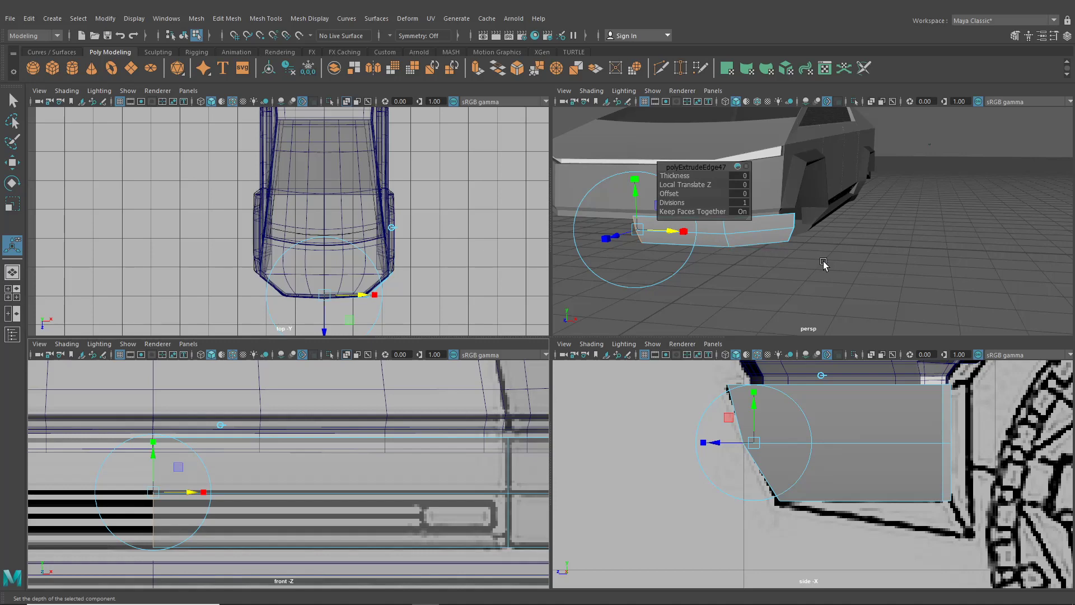
key(space)
alt+drag(805, 259, 691, 305)
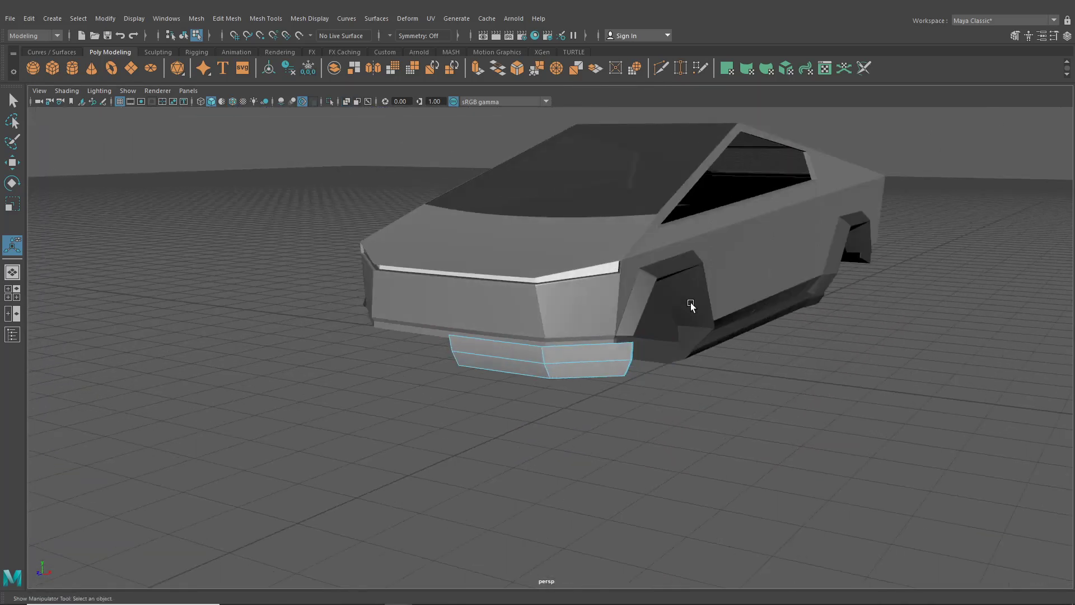
key(F8)
alt+drag(325, 314, 531, 392)
scroll(526, 417, up, 3)
key(ctrl+e)
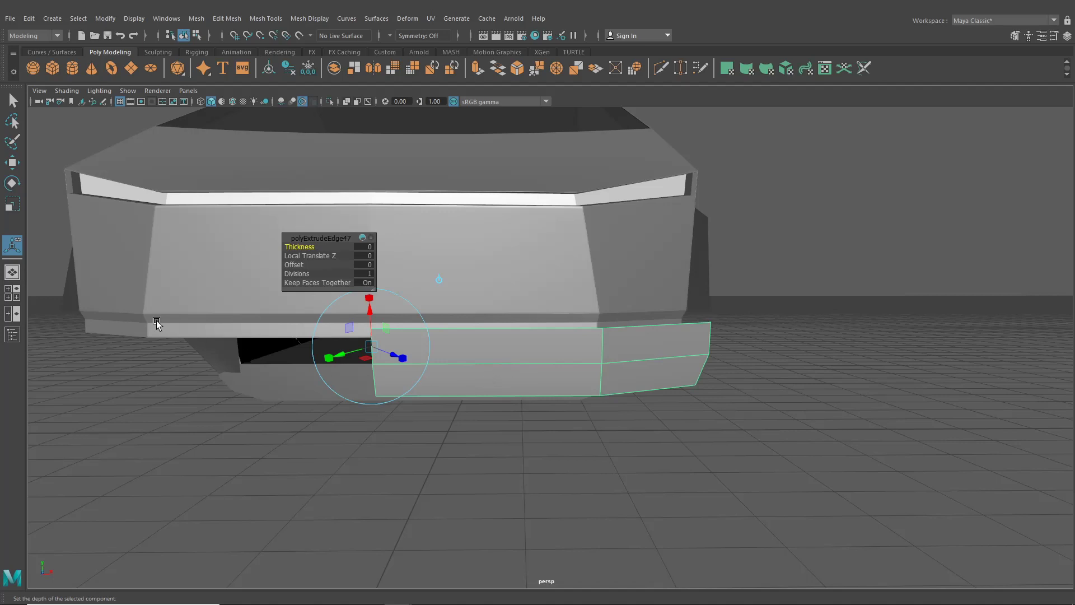
click(12, 293)
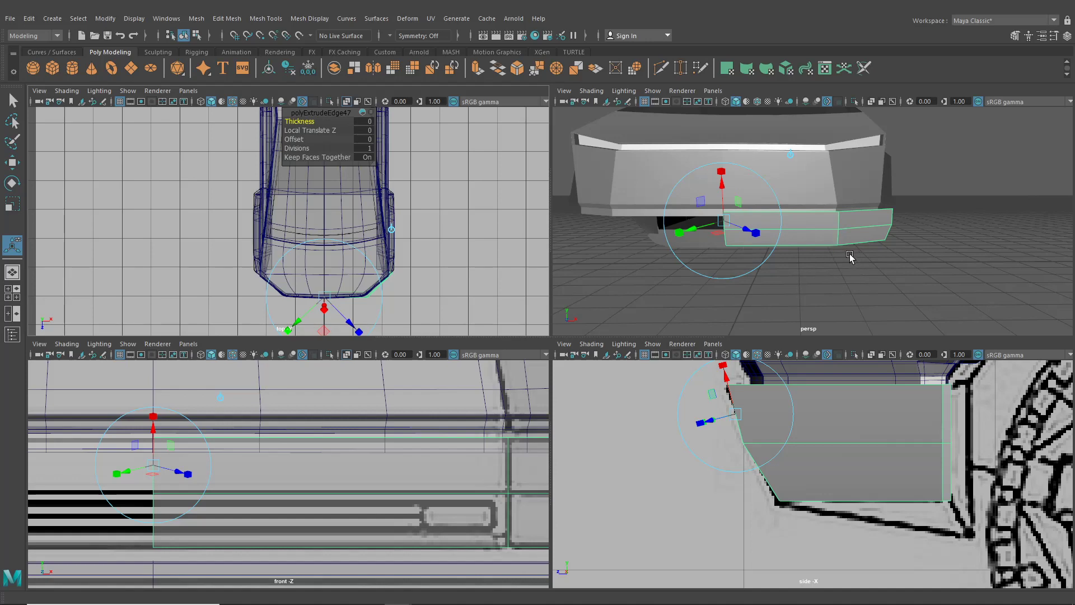
- Extrude the bumper strip's top edges inward beneath the body with a Local Translate Z of -0.276
key(space)
alt+drag(816, 291, 648, 392)
right_drag(637, 388, 671, 332)
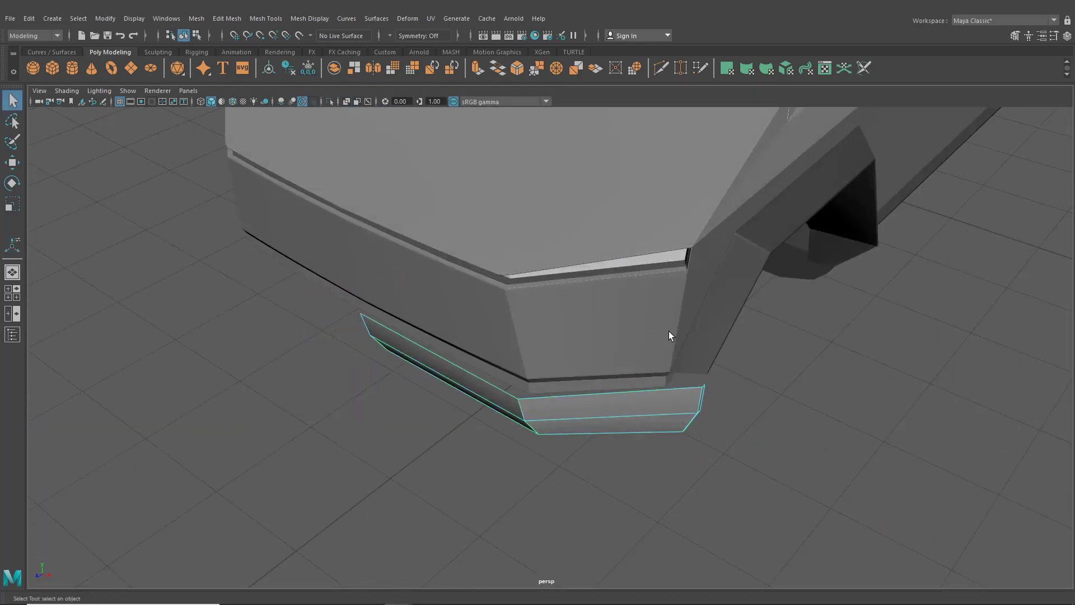
click(702, 384)
shift+click(461, 375)
key(ctrl+e)
drag(727, 399, 586, 403)
alt+middle_drag(585, 403, 695, 412)
alt+drag(694, 412, 723, 403)
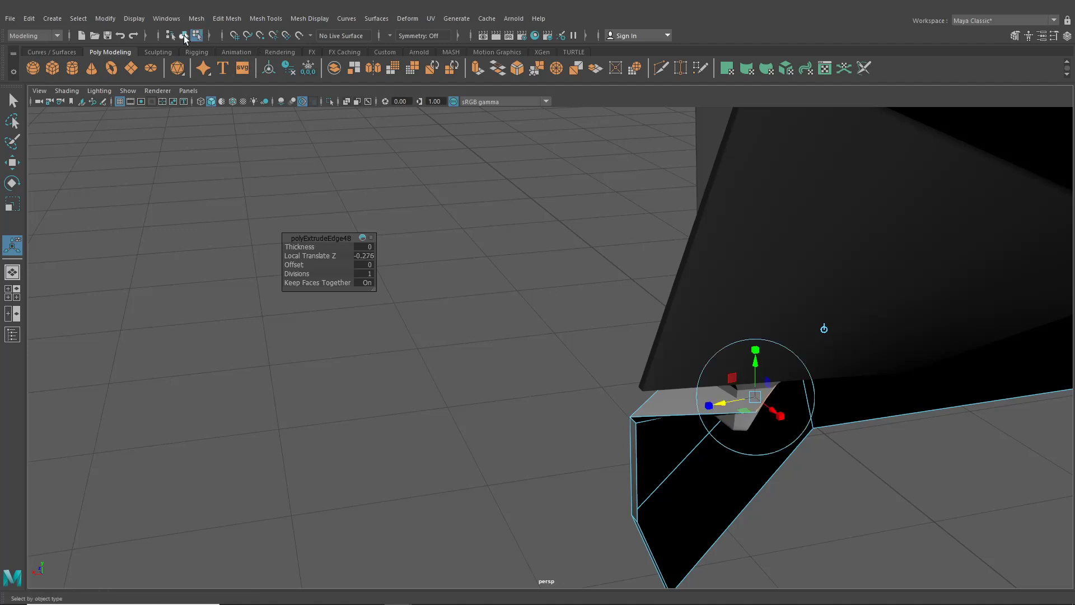
- Isolate the bumper strip and select the inner vertex at the wheel-side end of its top flange
click(183, 35)
click(330, 101)
alt+drag(616, 333, 664, 339)
right_drag(667, 285, 595, 302)
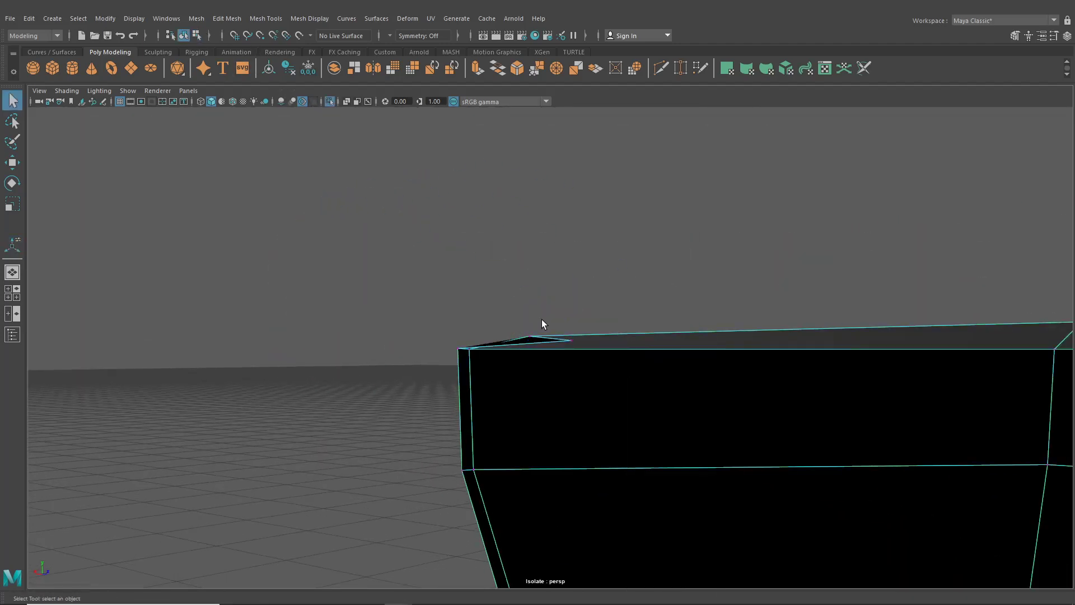
click(12, 164)
alt+drag(493, 247, 579, 290)
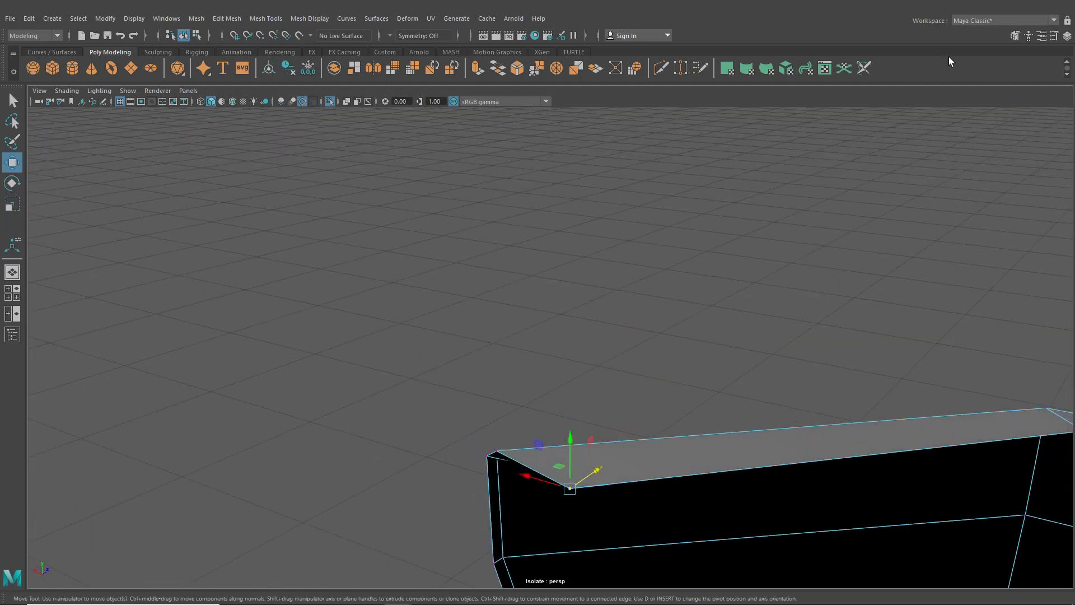
- Slide the flange's inner end vertex along its edge using the Edge transform constraint, and adjust its depth with the constraint off
click(1015, 35)
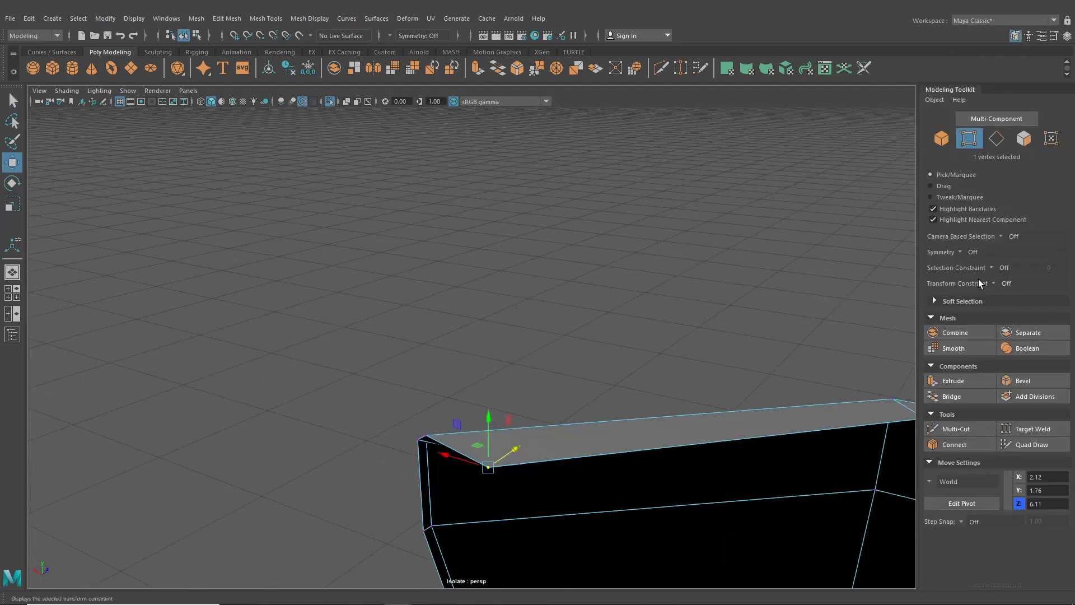
click(993, 281)
click(1013, 298)
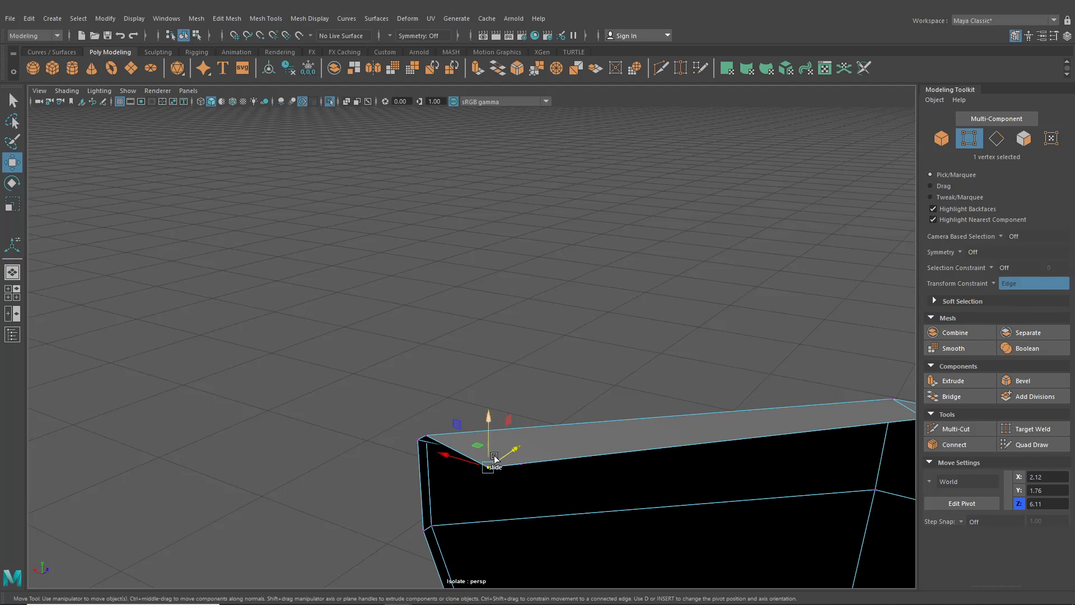
drag(495, 458, 523, 446)
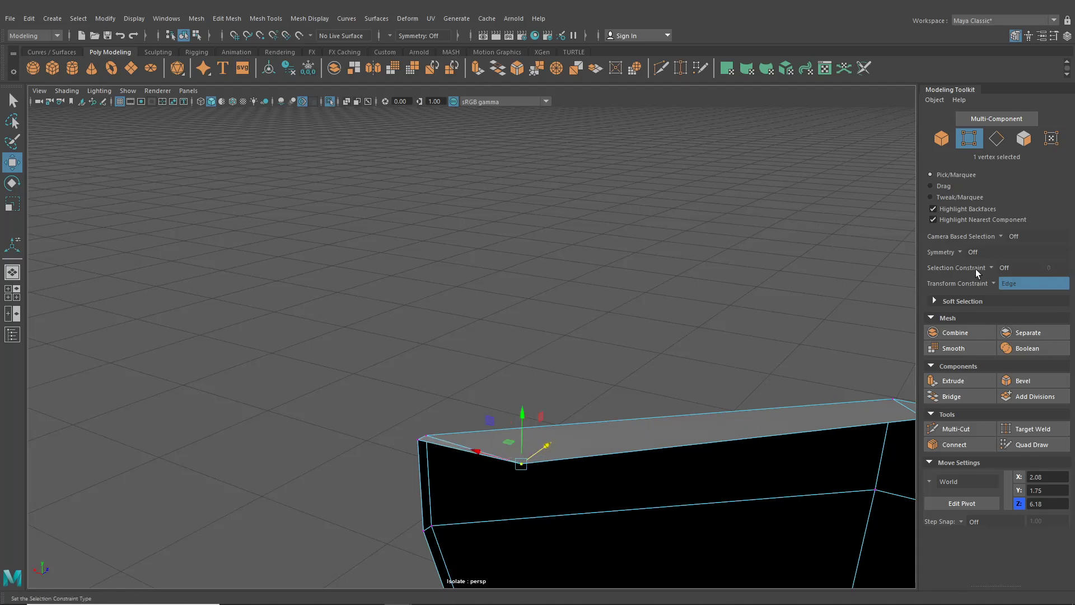
mouse_move(547, 446)
mouse_down()
mouse_move(493, 451)
mouse_move(550, 453)
mouse_up()
scroll(589, 454, down, 5)
alt+drag(629, 456, 422, 304)
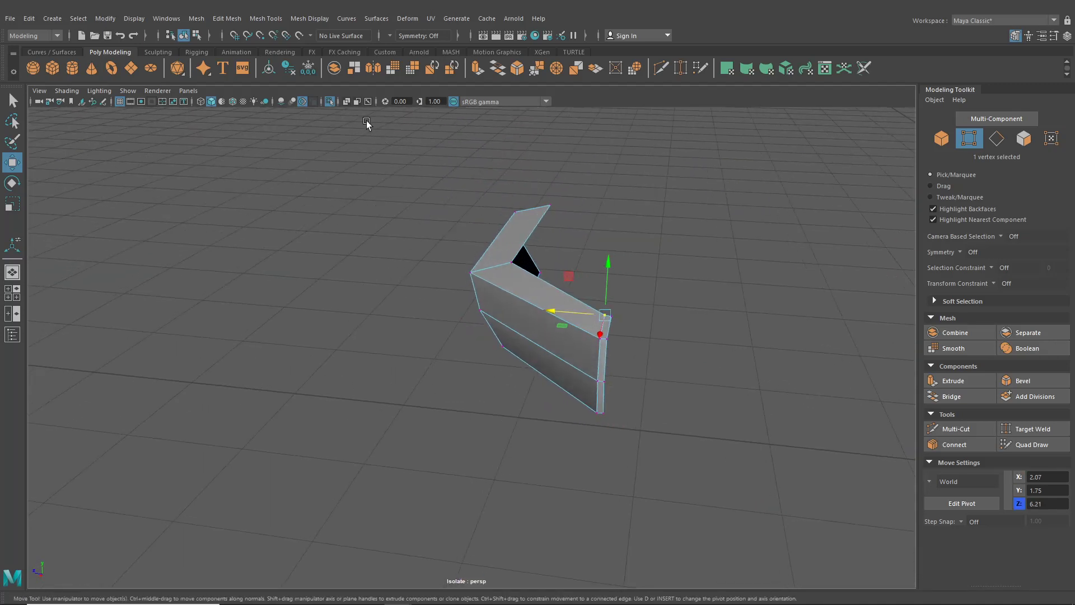
- Bring back the whole car and move the two inner vertices at the flange's wheel-side end to X 2.05, Z 6.20
click(331, 102)
alt+drag(542, 255, 451, 360)
scroll(431, 339, up, 3)
alt+right_drag(451, 360, 557, 369)
shift+drag(490, 292, 491, 293)
alt+drag(491, 293, 453, 342)
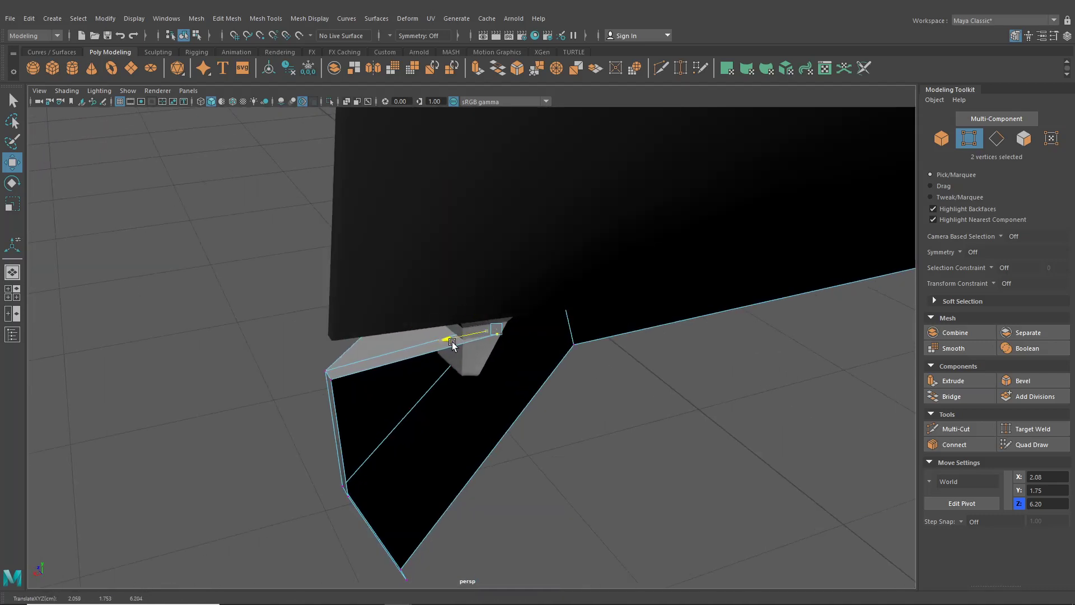
alt+drag(534, 347, 654, 331)
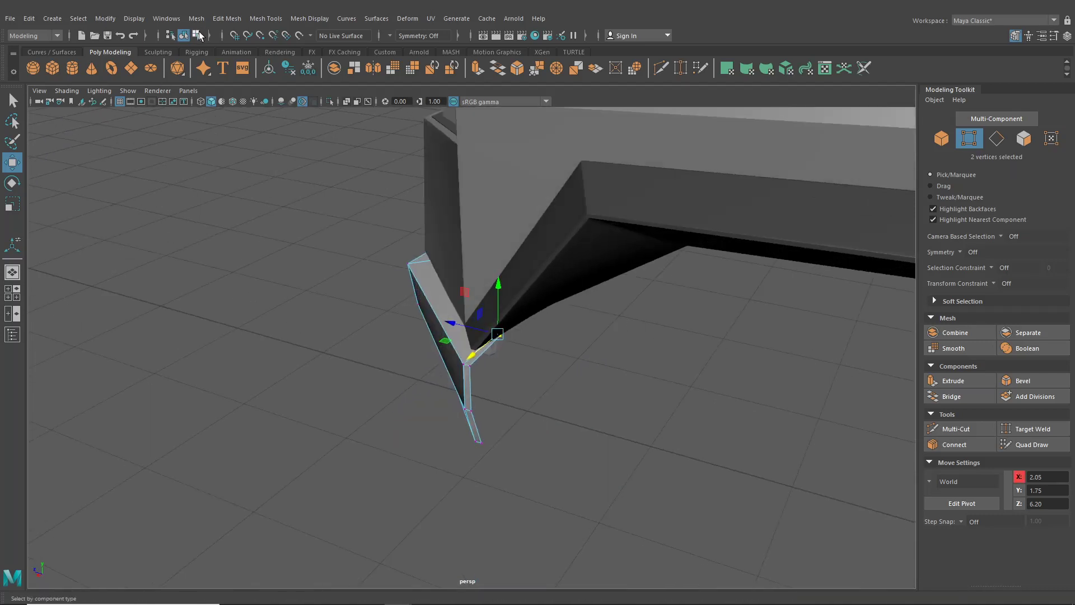
- Extrude the two upright edges at the bumper's wheel-side end inward behind the panel
click(183, 36)
alt+drag(325, 336, 457, 361)
right_drag(446, 297, 446, 255)
click(465, 423)
alt+drag(465, 423, 452, 411)
key(ctrl+e)
scroll(425, 364, up, 3)
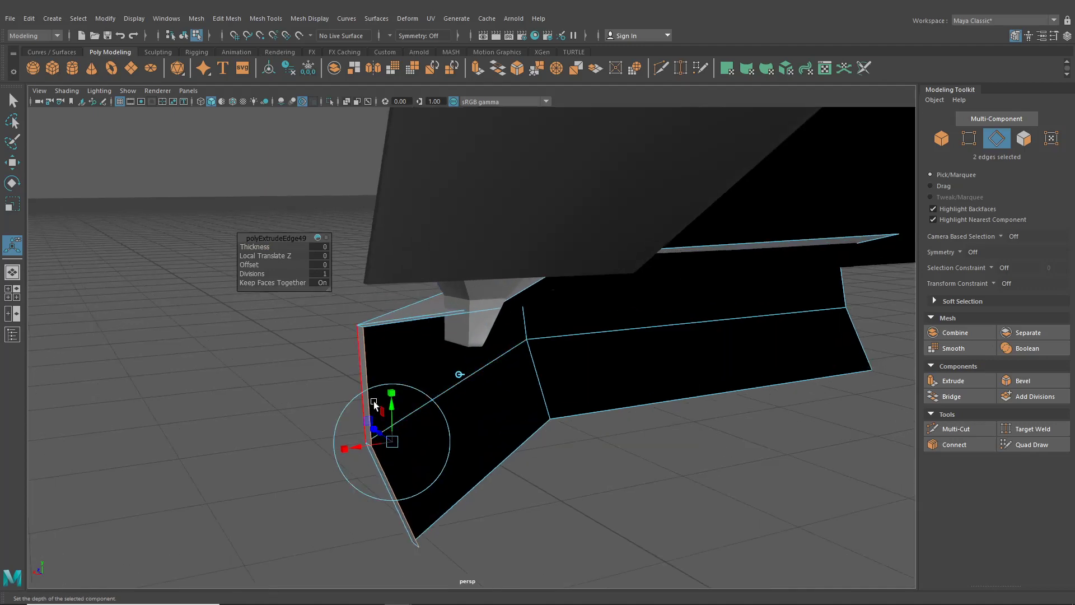
drag(388, 445, 584, 428)
scroll(413, 434, up, 4)
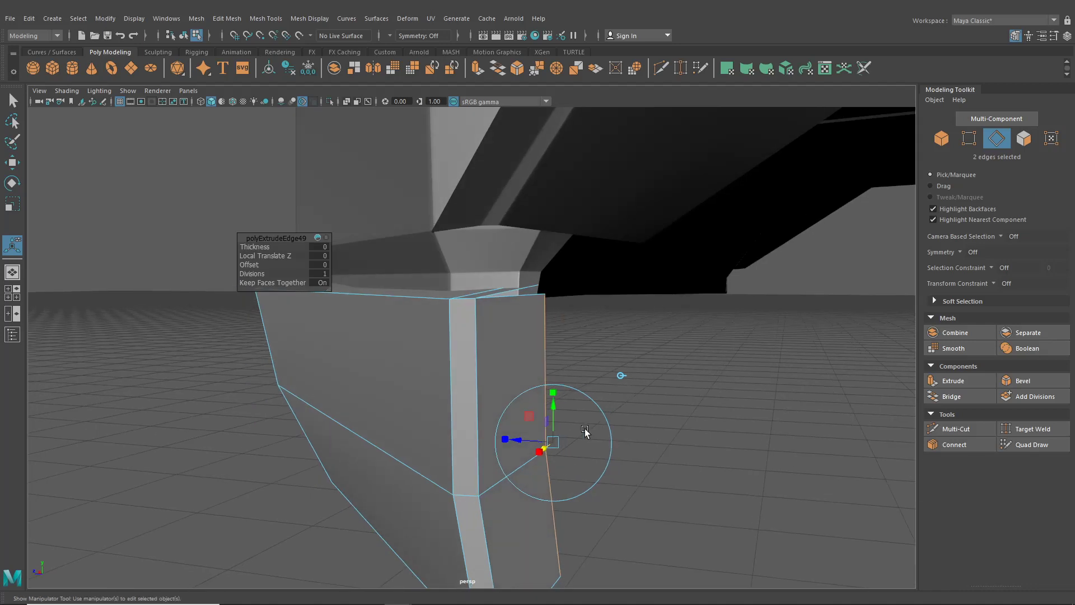
- Flatten the four inner vertices of the bumper's top flange to one height by scaling them vertically
right_drag(485, 286, 432, 300)
alt+drag(478, 338, 508, 310)
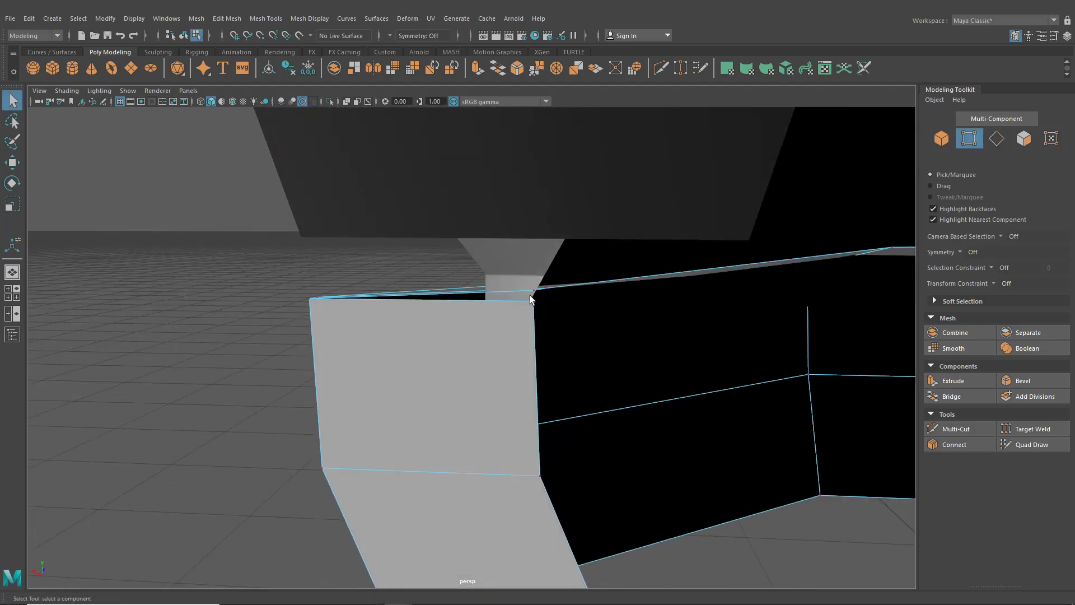
shift+click(545, 293)
scroll(683, 353, down, 1)
alt+middle_drag(684, 352, 516, 342)
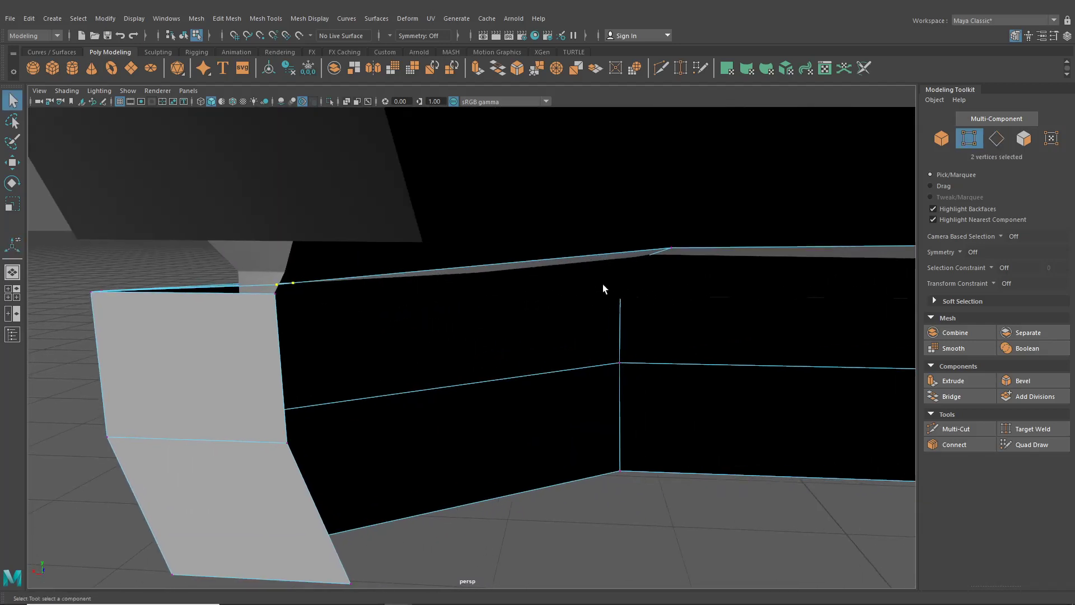
shift+click(676, 251)
scroll(593, 347, down, 4)
alt+drag(593, 348, 791, 298)
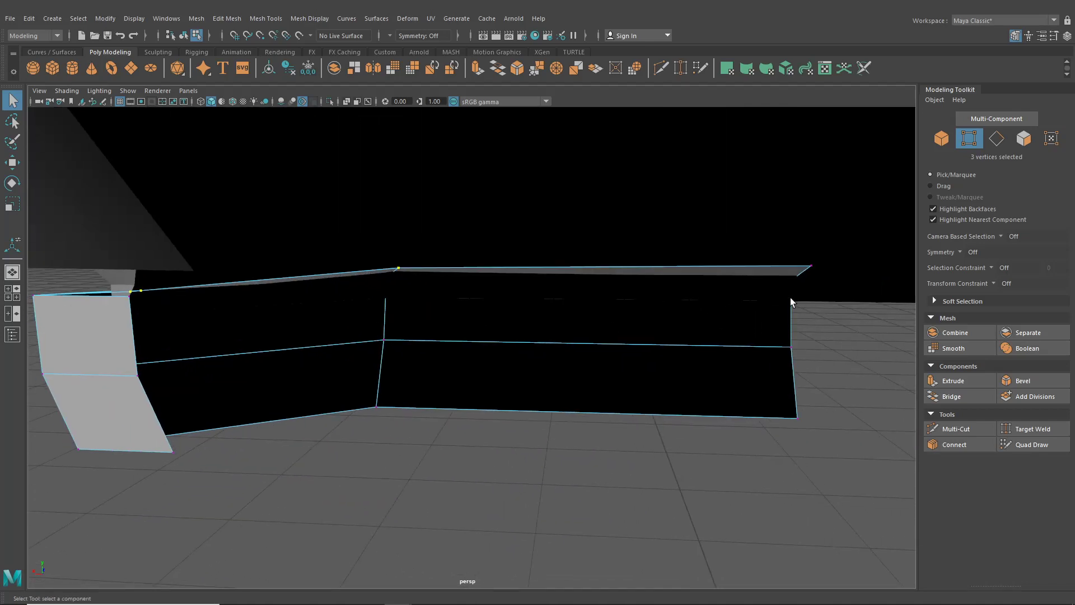
click(5, 205)
mouse_move(500, 225)
mouse_down()
mouse_move(493, 270)
mouse_move(496, 247)
mouse_up()
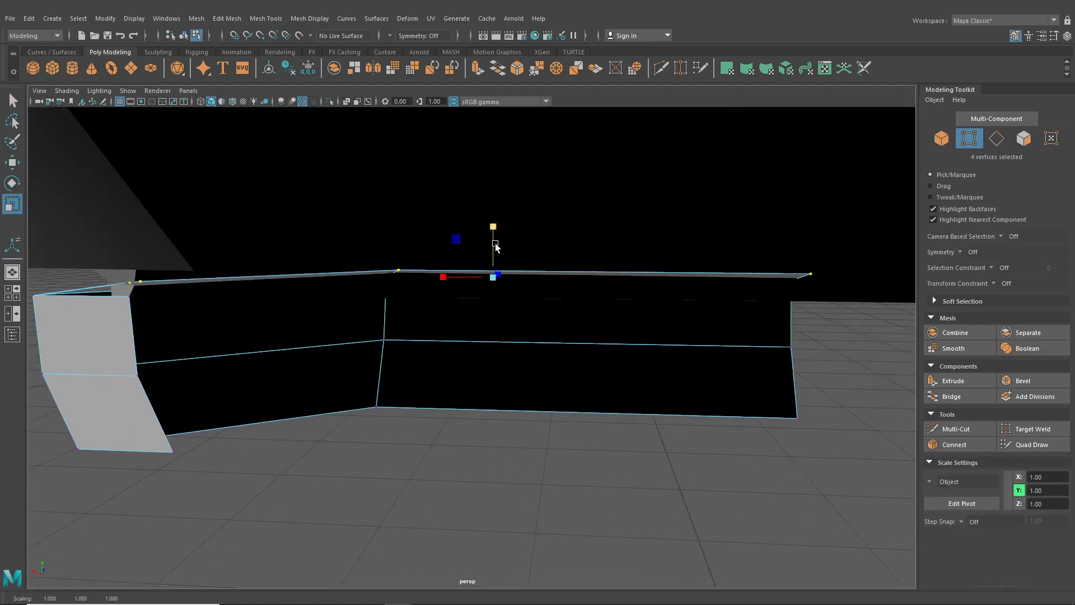
- Lower the top flange's four inner vertices to Y 1.74, level with the bumper's top edge
click(12, 163)
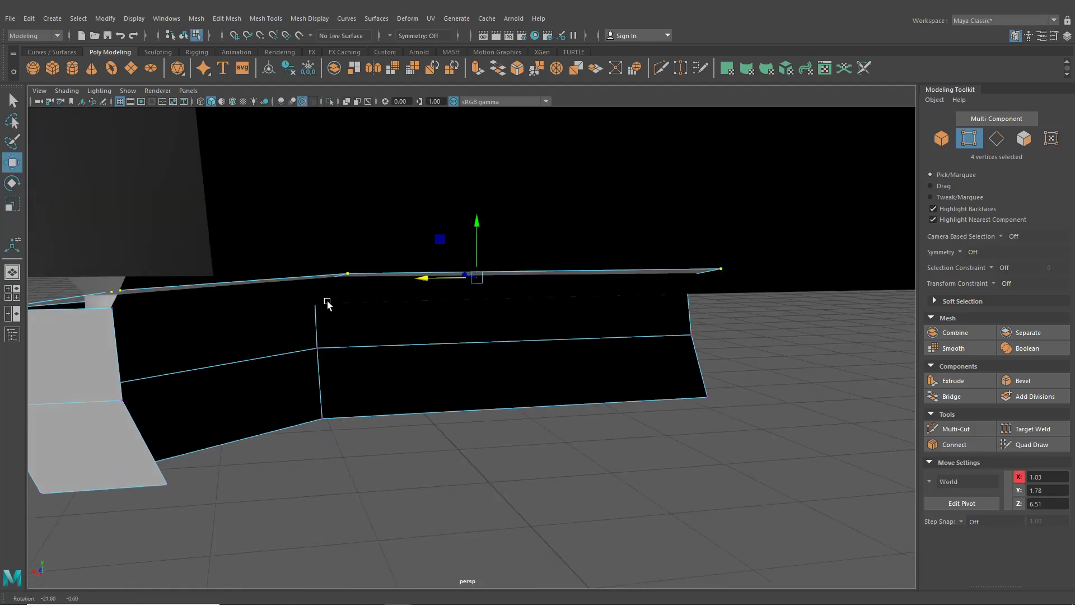
alt+drag(327, 302, 696, 397)
alt+drag(698, 264, 714, 268)
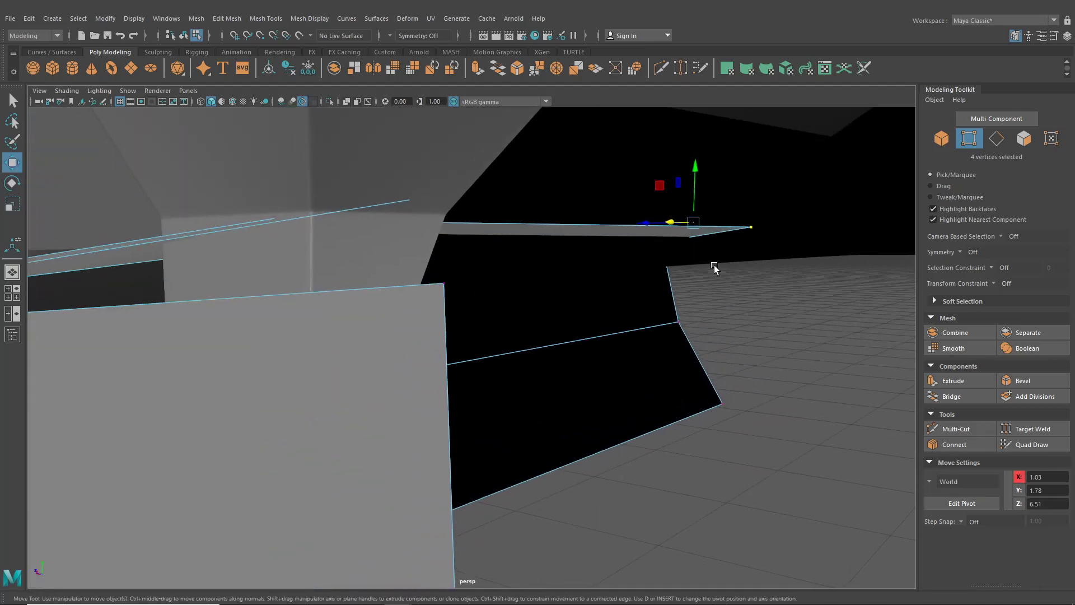
drag(695, 168, 701, 196)
alt+drag(661, 265, 596, 297)
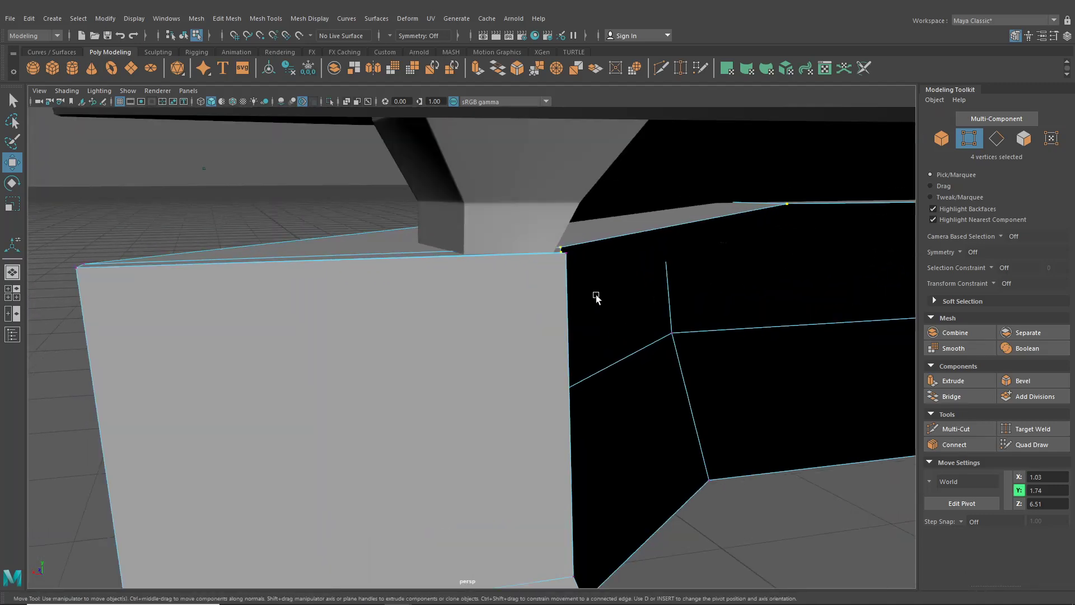
- Weld the end flange's top inner vertex onto the top flange's adjacent corner vertex with Target Weld
click(681, 68)
mouse_move(561, 253)
alt+mouse_down()
mouse_move(559, 370)
mouse_move(568, 255)
mouse_move(558, 249)
alt+mouse_up()
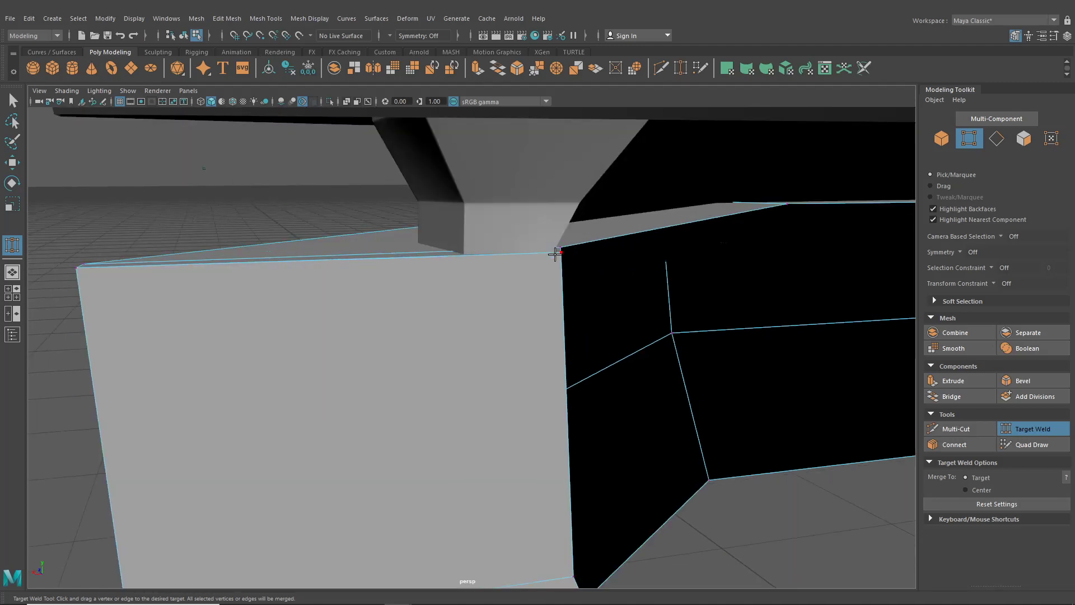
scroll(556, 250, down, 8)
alt+middle_drag(553, 343, 565, 280)
click(12, 163)
alt+drag(378, 306, 579, 293)
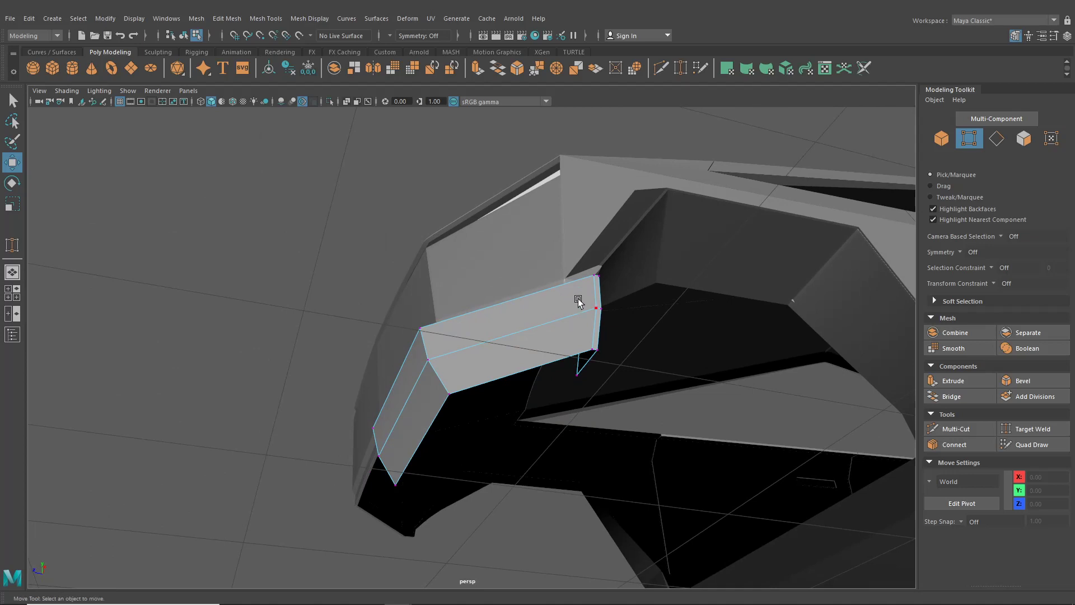
- Move the end flange's bottom inner vertex to X 1.95, Y 1.14, Z 6.11, matching the side blueprint's lower rear corner
click(19, 295)
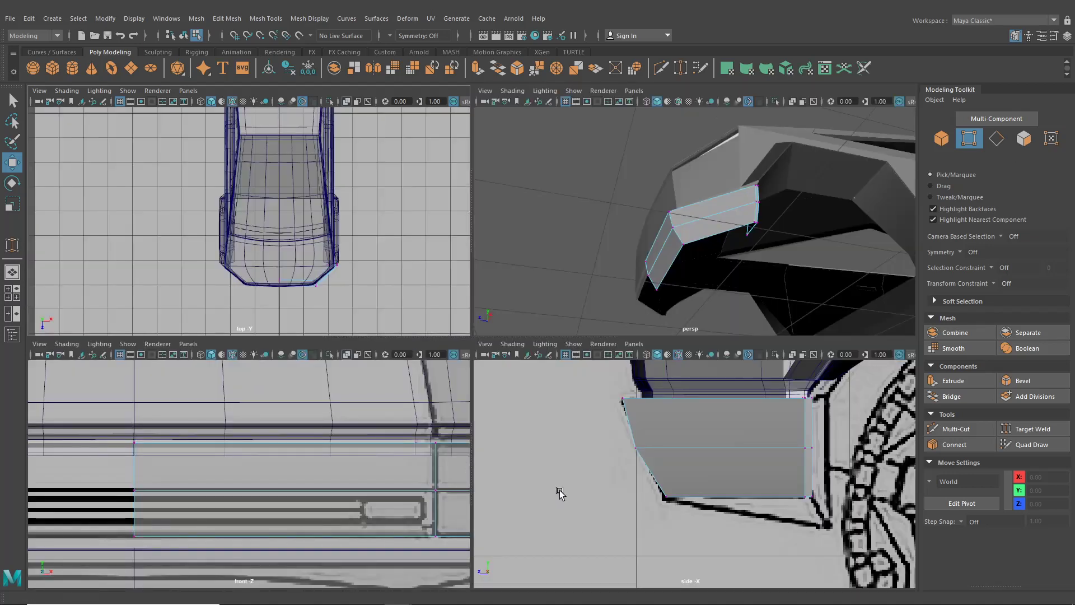
click(746, 235)
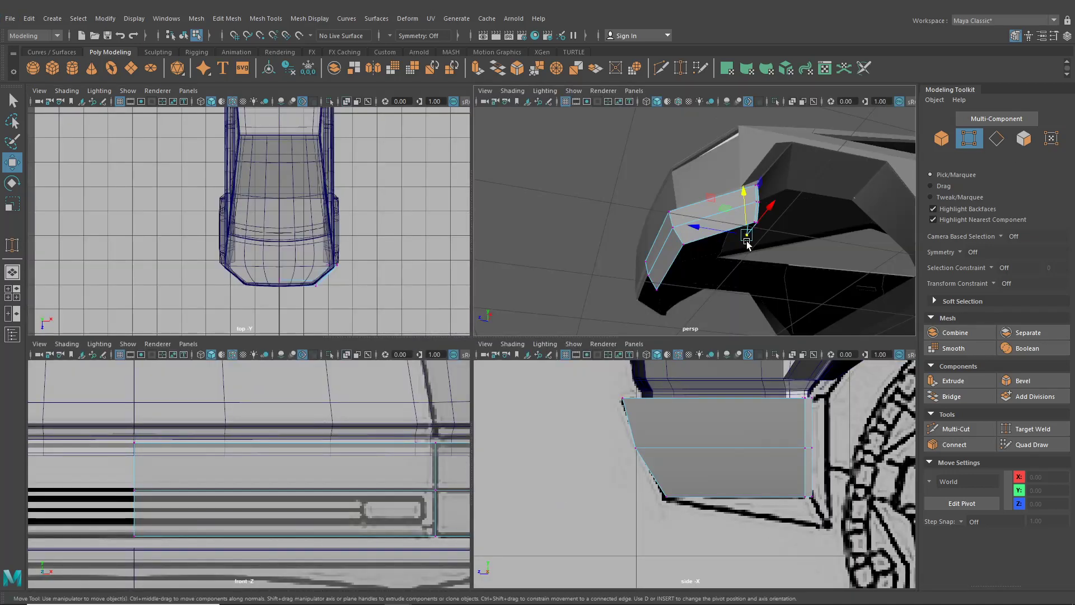
drag(815, 506, 816, 505)
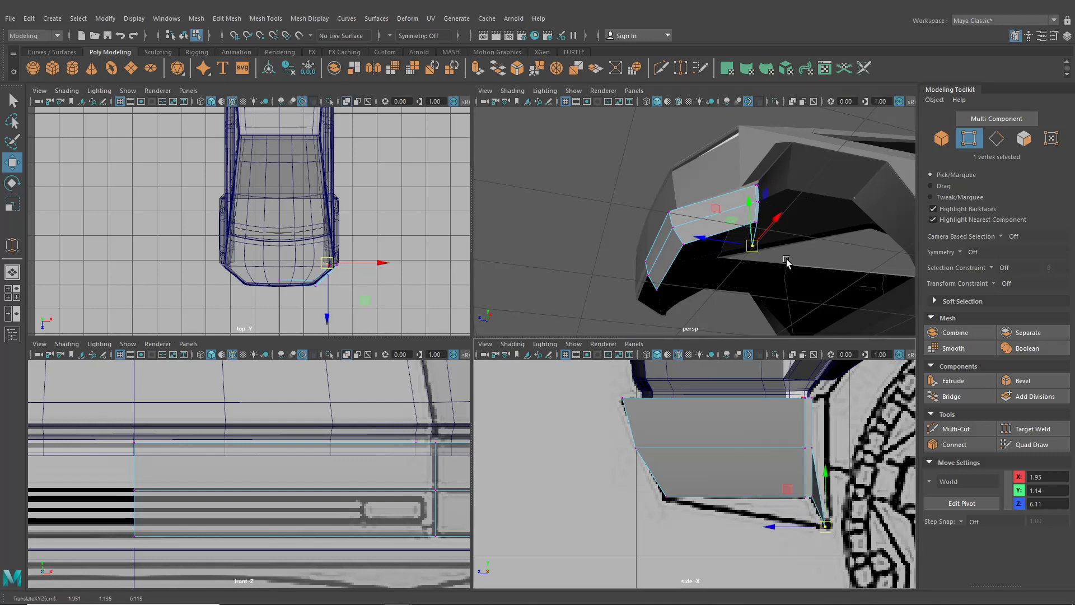
- Move the end flange's upper and middle inner vertices back to about Z 6.14 to follow the side blueprint's rear outline
mouse_move(787, 262)
alt+mouse_down()
mouse_move(717, 235)
mouse_move(780, 257)
mouse_move(768, 252)
alt+mouse_up()
click(799, 207)
alt+drag(820, 184, 823, 201)
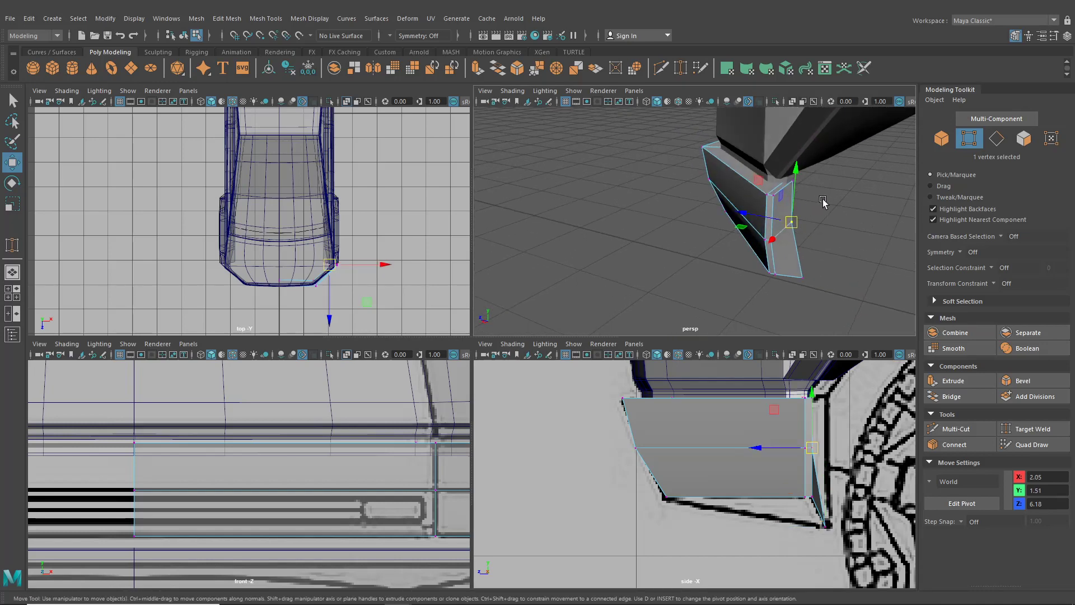
shift+drag(780, 166, 777, 165)
alt+drag(764, 201, 739, 161)
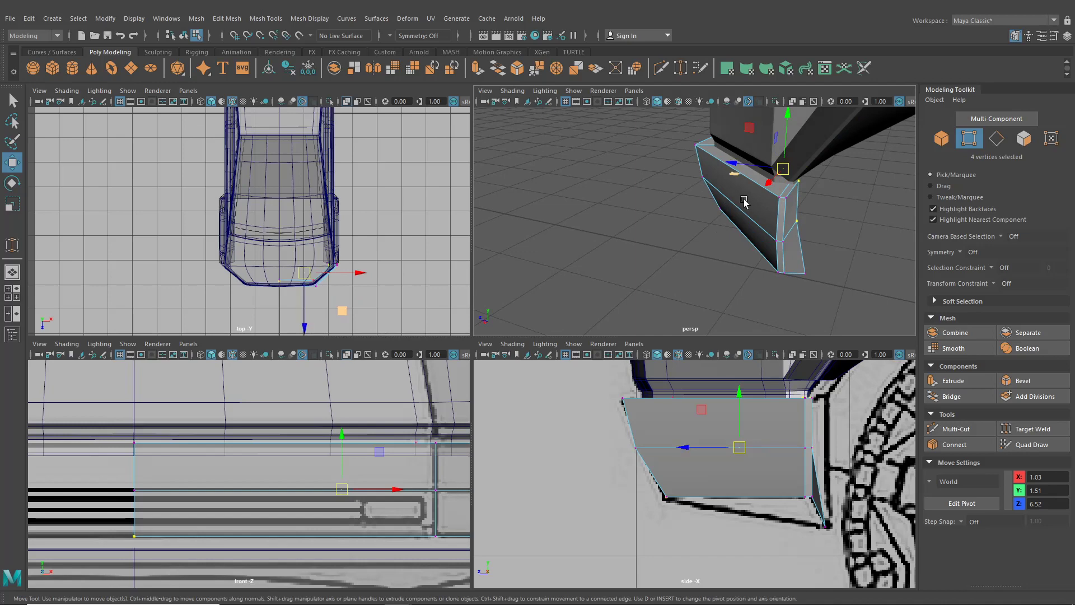
alt+drag(744, 201, 796, 238)
alt+drag(761, 136, 732, 175)
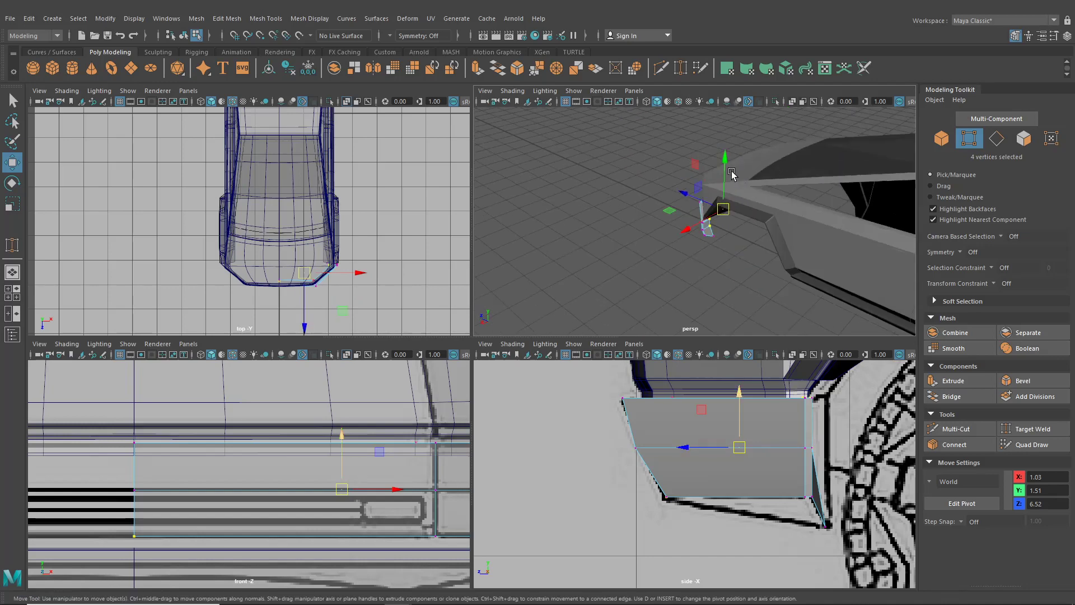
ctrl+drag(776, 213, 776, 213)
alt+drag(721, 225, 754, 221)
drag(684, 185, 695, 186)
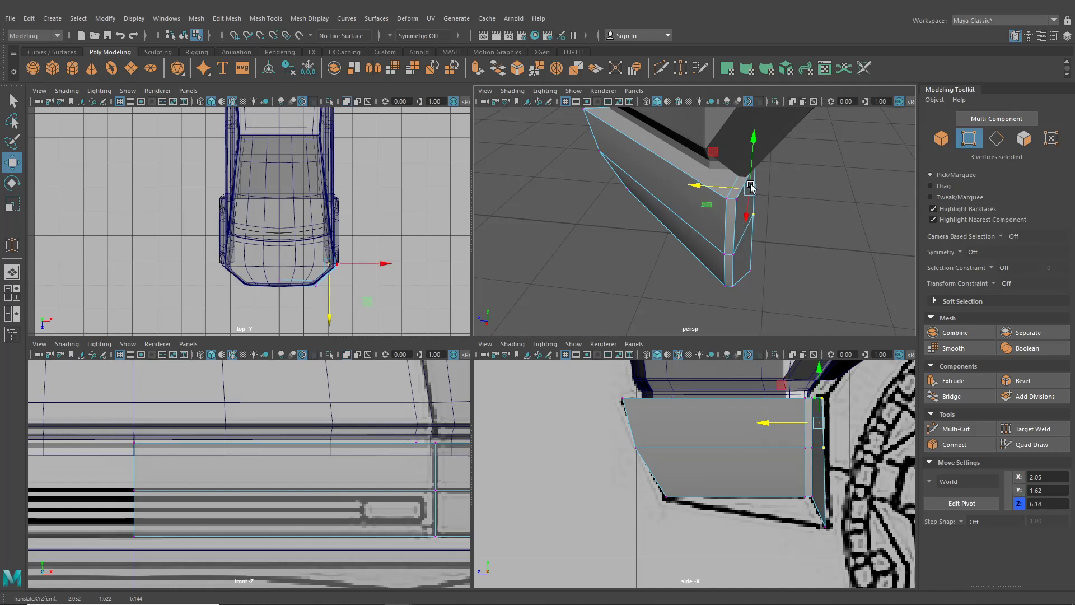
drag(773, 186, 708, 162)
alt+drag(780, 322, 786, 280)
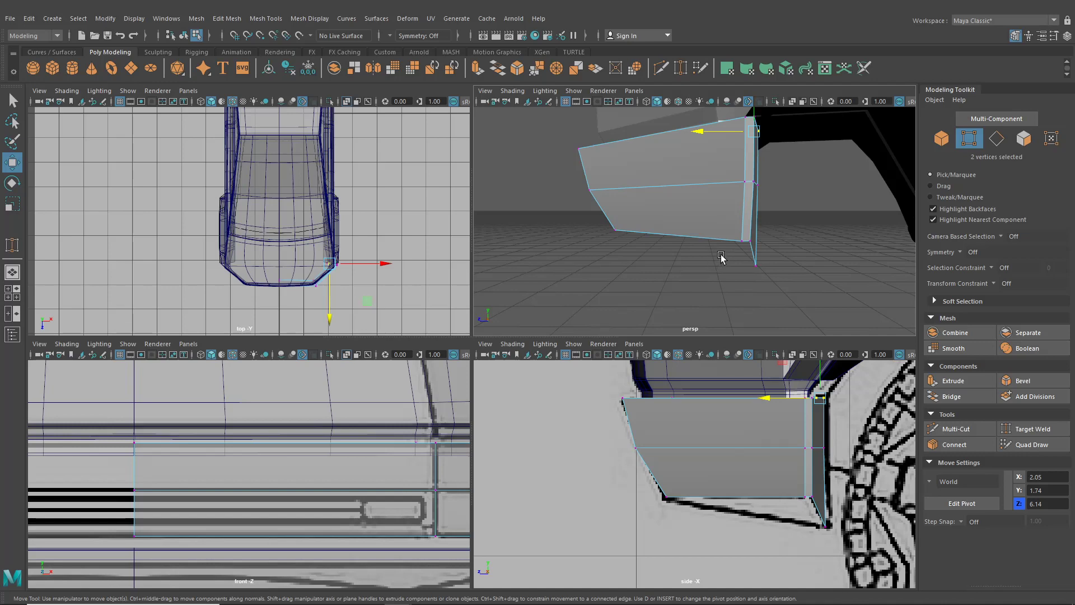
- Extrude the bumper's front bottom edge backwards under the car and lower it to the bottom corner of the side blueprint
alt+drag(721, 257, 701, 201)
right_drag(701, 201, 696, 171)
click(569, 274)
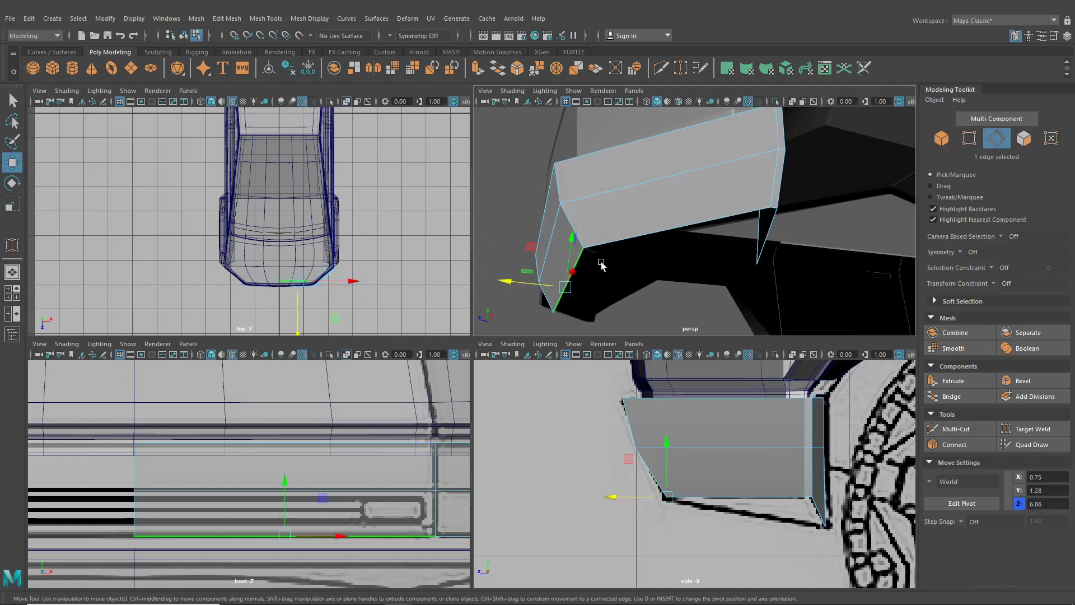
alt+drag(601, 265, 751, 276)
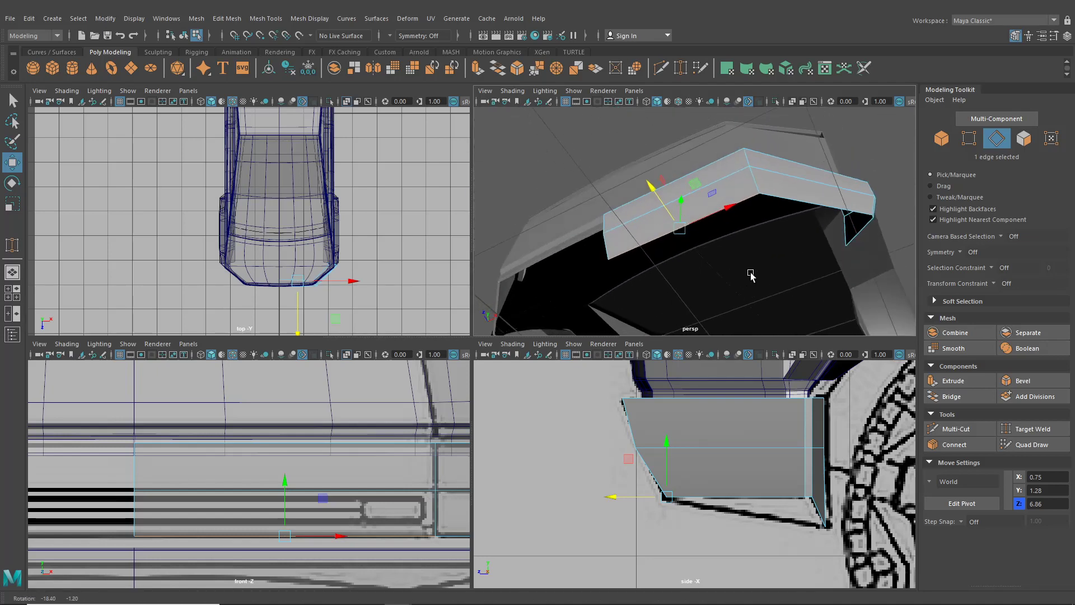
key(ctrl+e)
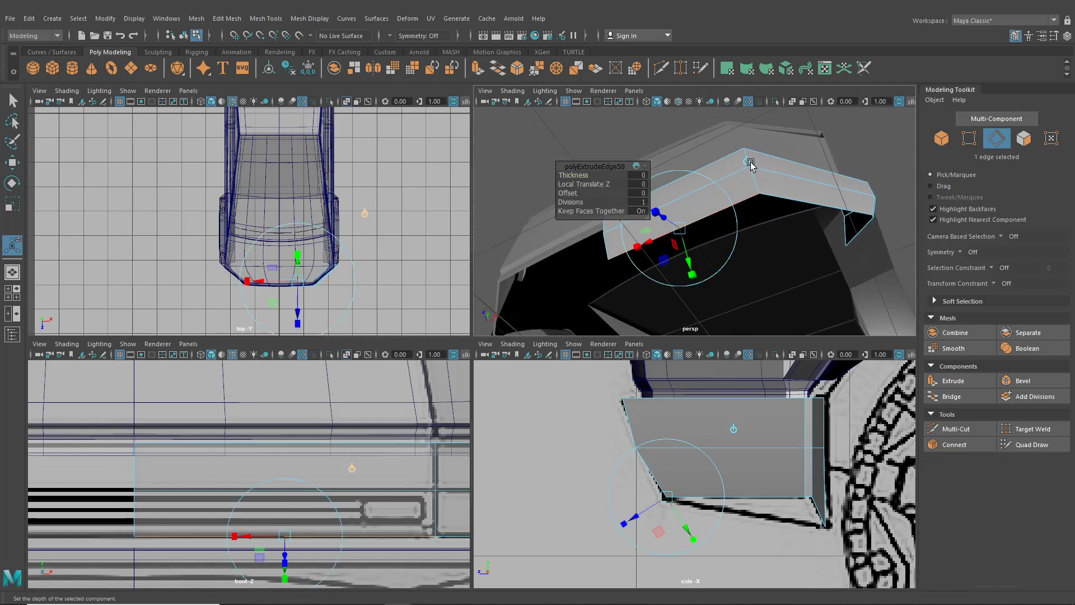
click(748, 159)
alt+drag(747, 176, 672, 314)
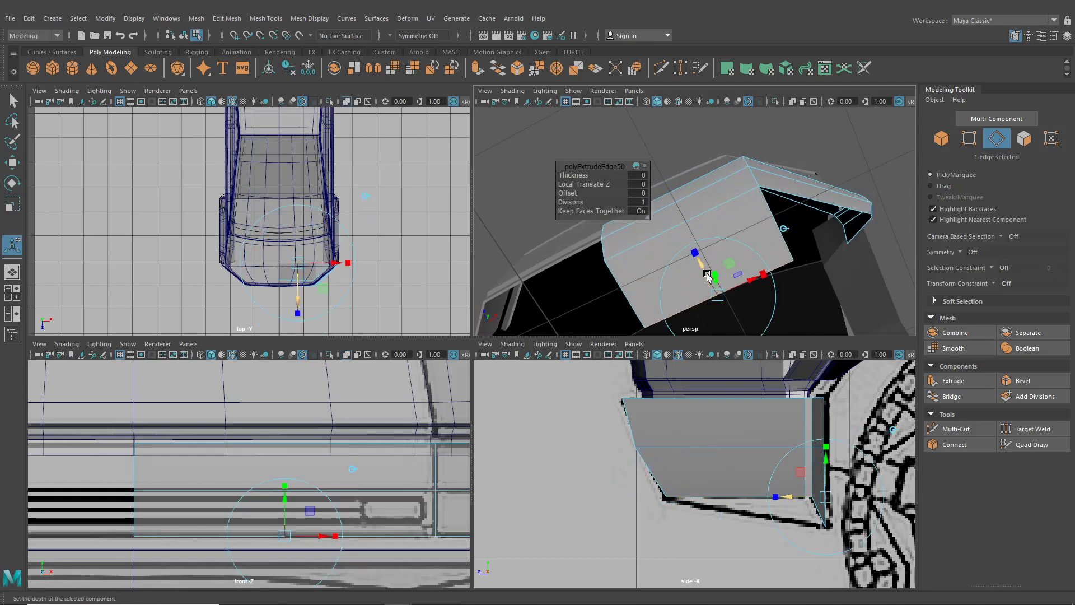
alt+right_drag(672, 314, 637, 265)
drag(694, 244, 720, 245)
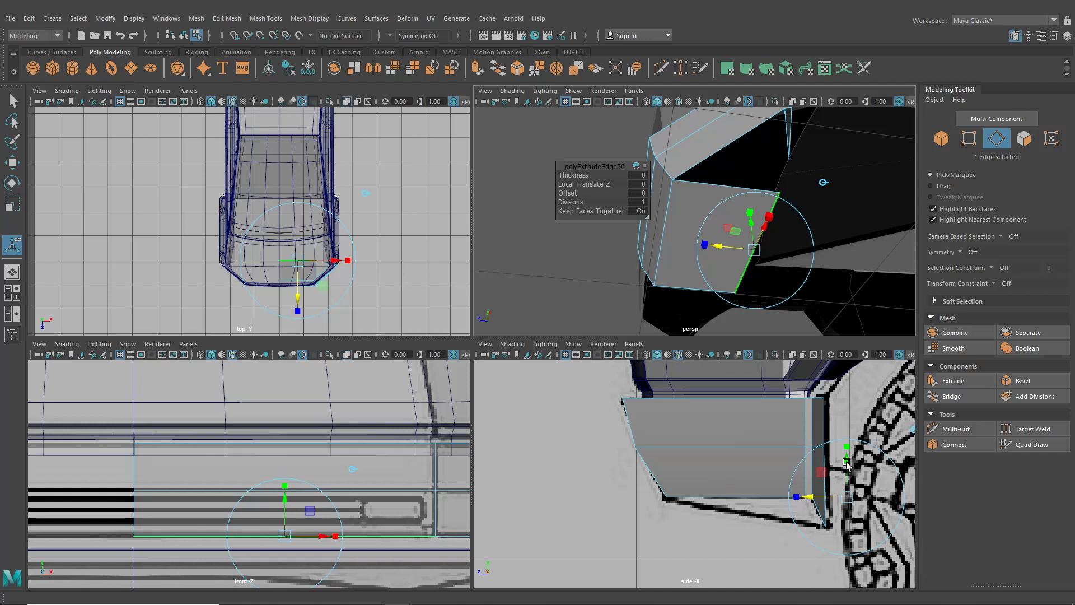
drag(847, 463, 823, 532)
alt+middle_drag(343, 539, 260, 472)
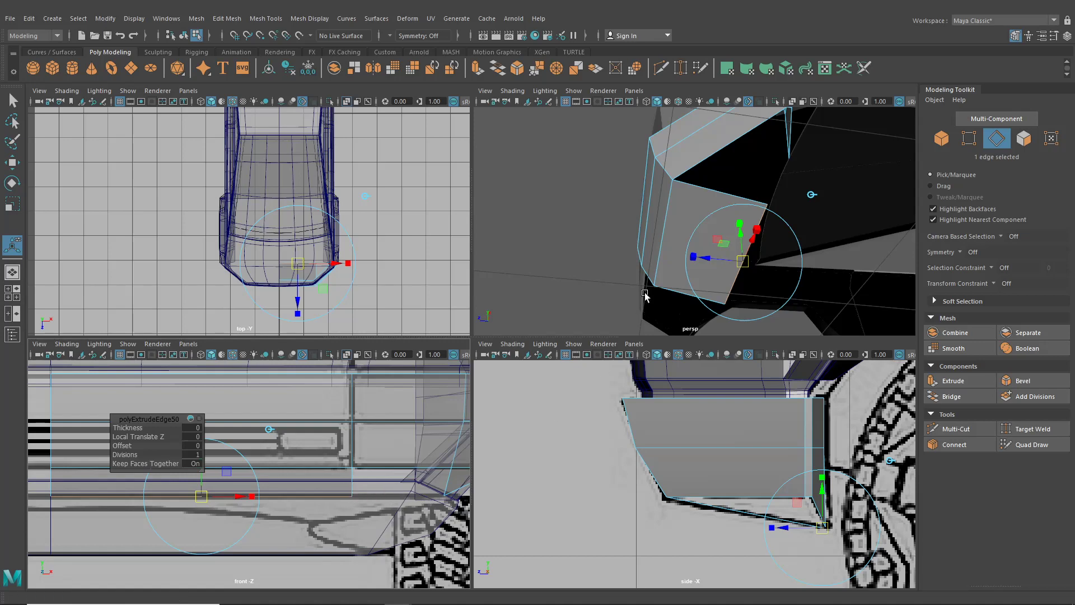
- Bridge the new underside's outer edge with the angled panel's bottom edge to fill the corner gap
key(space)
alt+drag(713, 290, 775, 329)
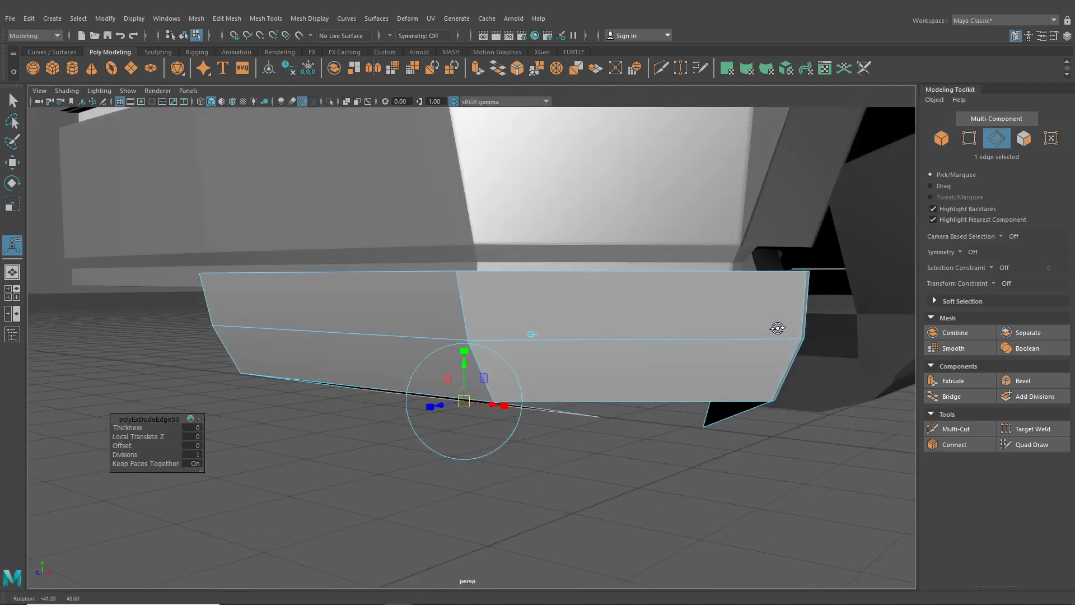
scroll(735, 358, up, 2)
alt+drag(735, 358, 524, 344)
right_drag(525, 226, 525, 194)
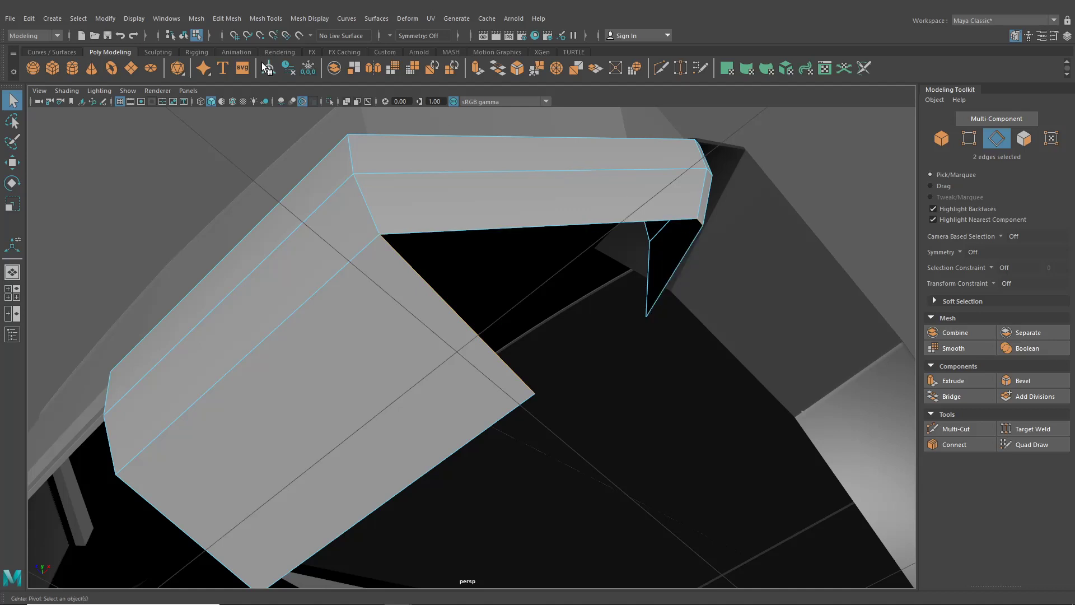
click(262, 19)
mouse_move(227, 18)
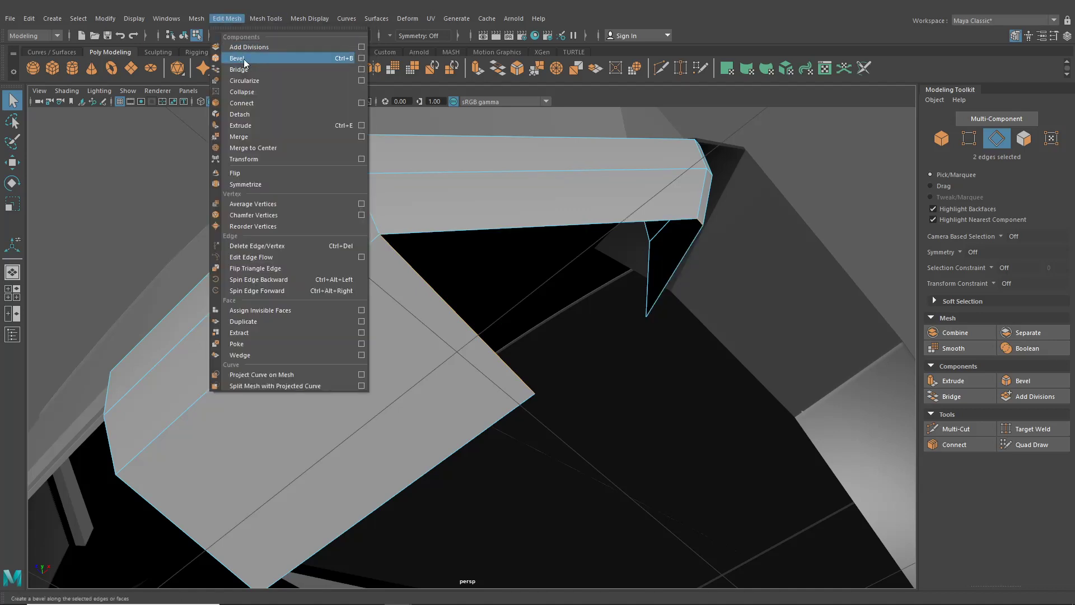
click(249, 69)
alt+drag(492, 250, 361, 290)
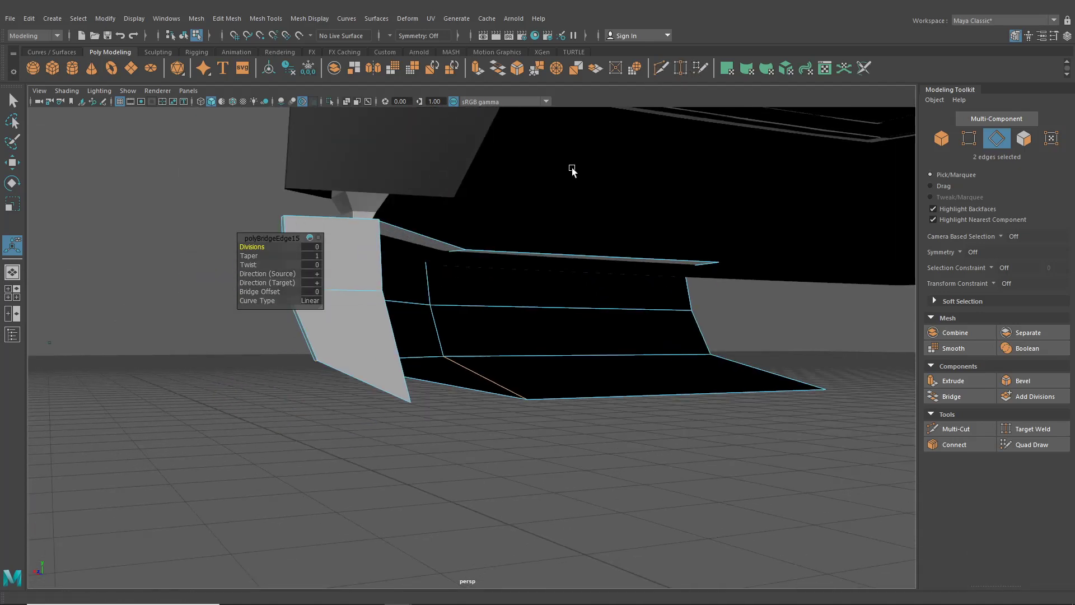
- Weld the end flange's lower inner vertex onto the rear outer corner of the bumper's underside with Target Weld
shift+right_drag(419, 287, 389, 377)
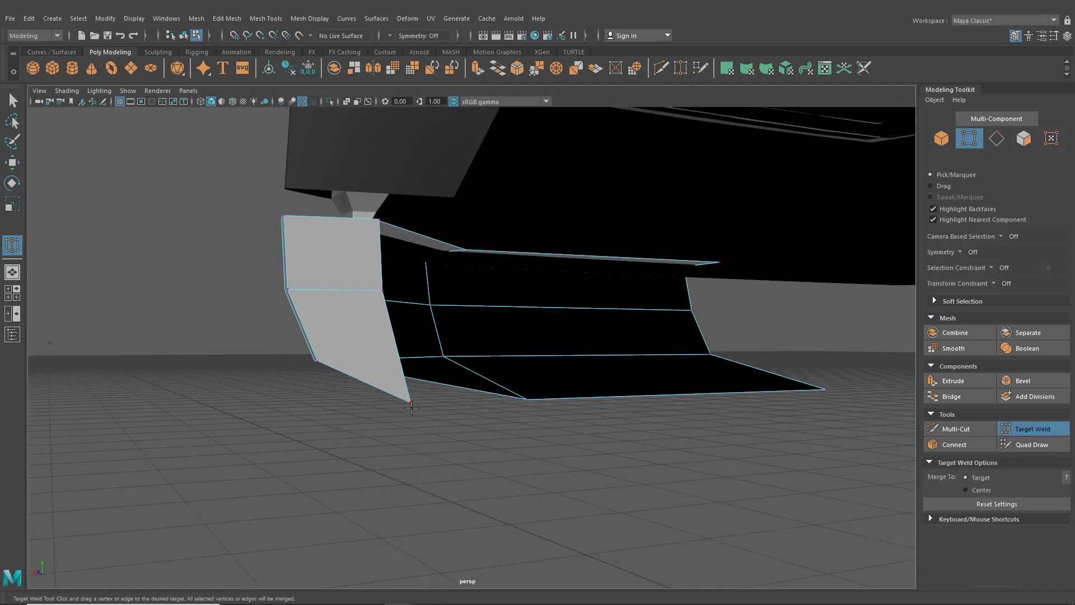
drag(533, 408, 533, 408)
mouse_move(532, 408)
alt+mouse_down()
mouse_move(580, 405)
mouse_move(523, 420)
alt+mouse_up()
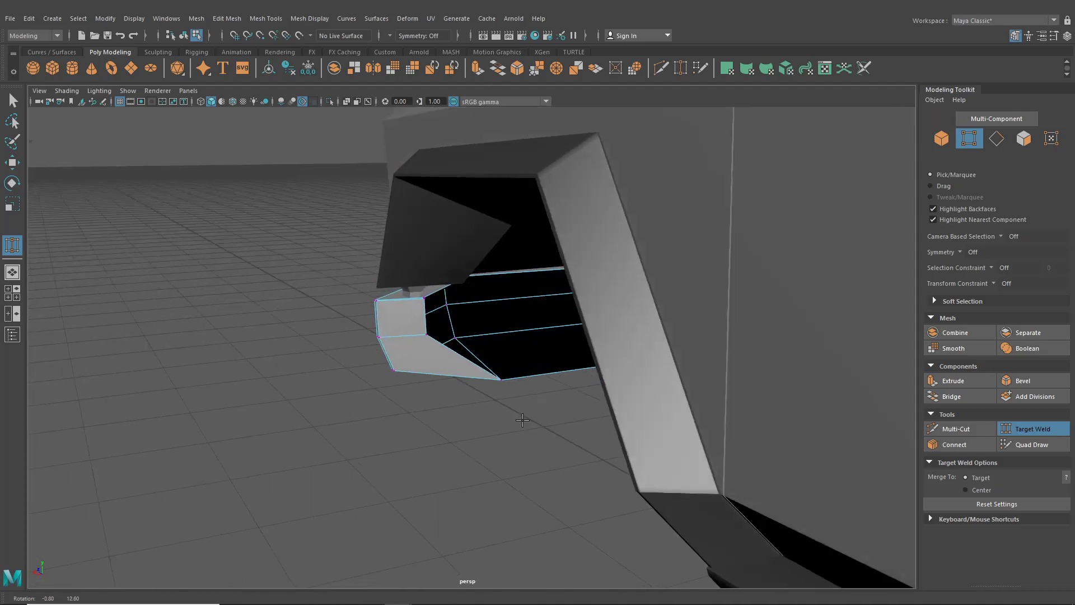
- Move the end flange's middle inner vertex to X 1.63 and its top inner pair to X 1.66, then leave component editing
click(11, 163)
scroll(360, 303, up, 4)
click(395, 326)
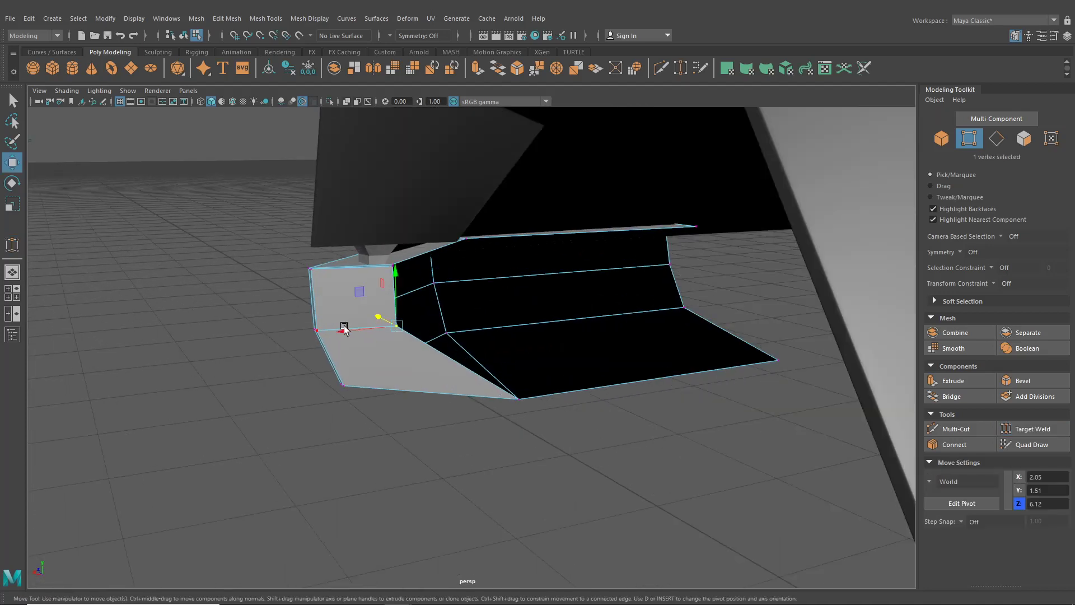
drag(344, 329, 416, 294)
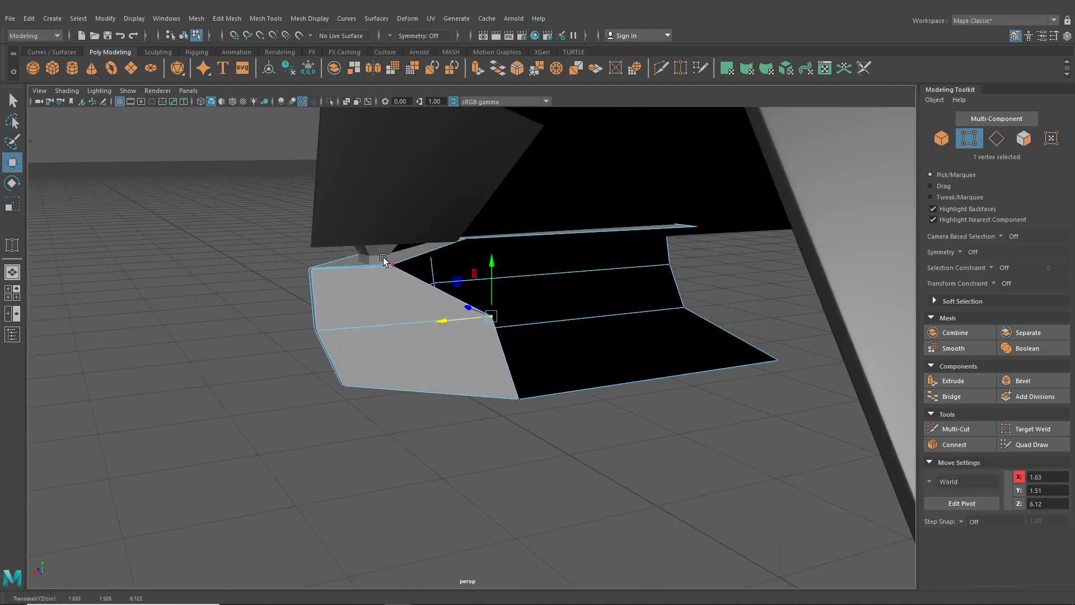
drag(384, 258, 400, 271)
alt+drag(400, 271, 565, 328)
scroll(442, 281, down, 5)
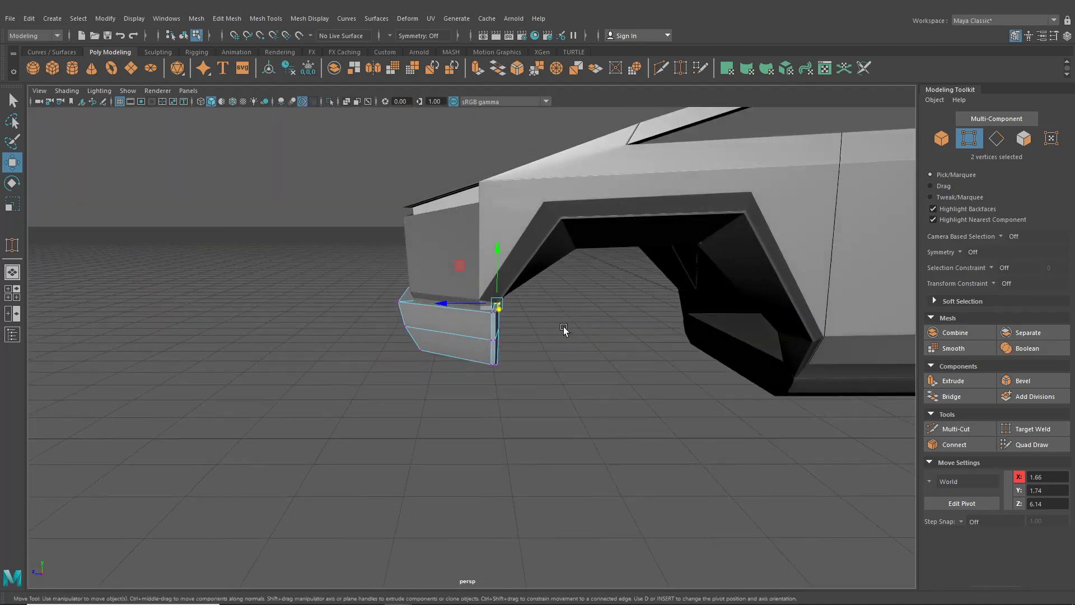
click(185, 36)
click(359, 319)
- Extrude the bumper's lower front face and scale it inward to leave a thin border around it
scroll(423, 339, down, 4)
alt+drag(426, 342, 454, 326)
scroll(551, 344, up, 5)
click(416, 331)
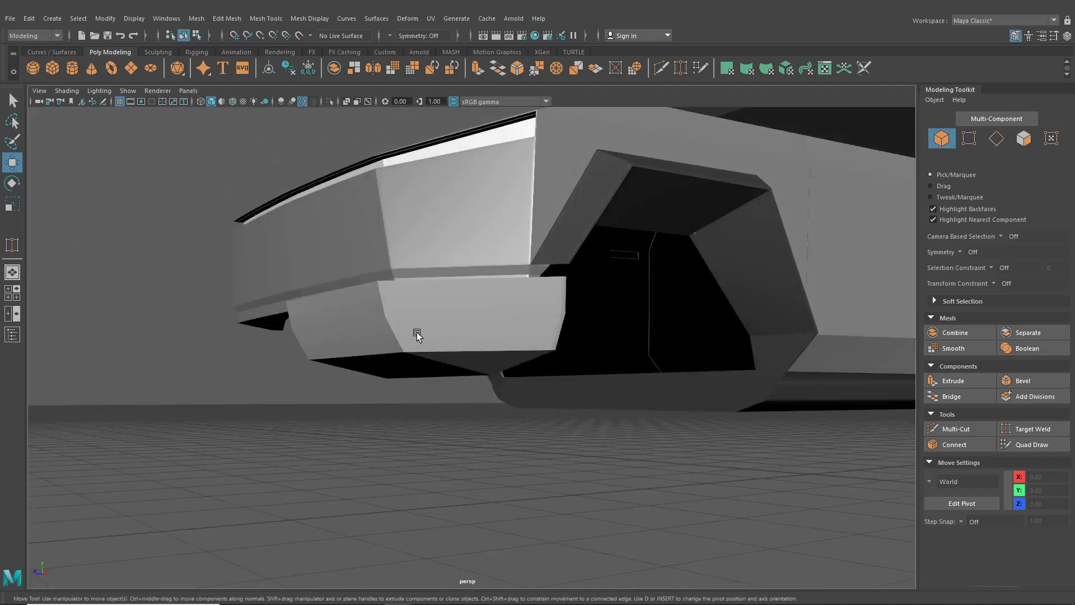
right_drag(376, 286, 378, 330)
click(379, 336)
alt+drag(379, 336, 487, 336)
scroll(563, 345, up, 3)
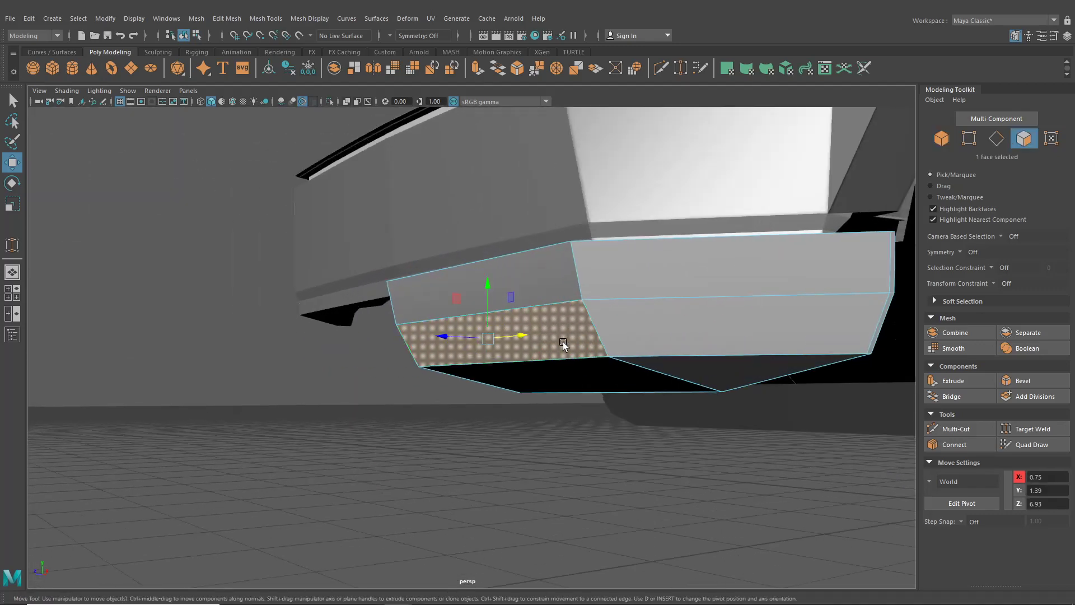
key(ctrl+e)
alt+drag(560, 348, 469, 276)
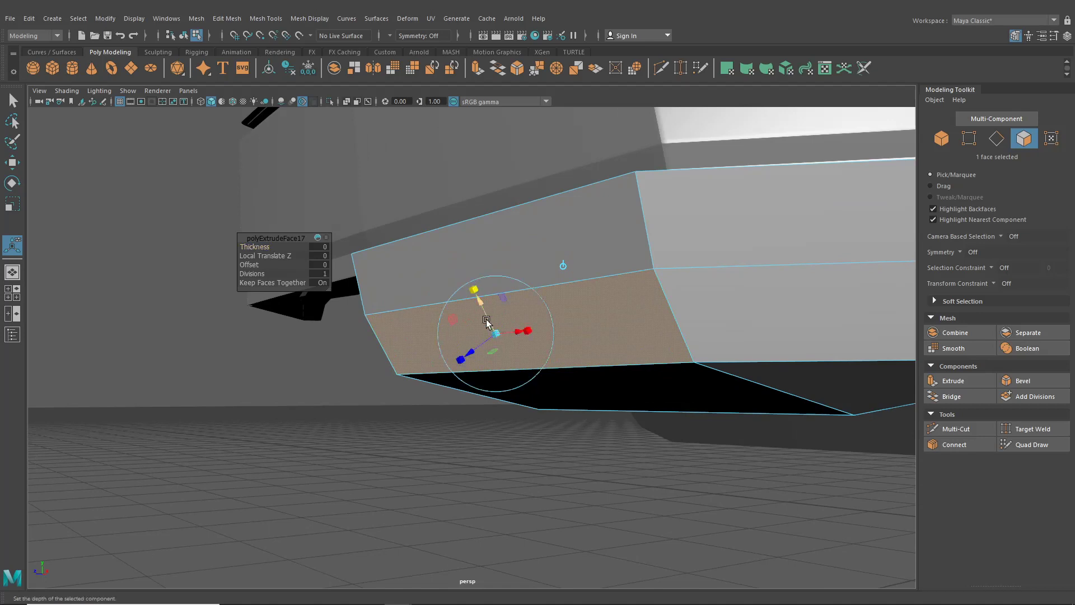
drag(497, 337, 583, 336)
alt+middle_drag(580, 309, 461, 311)
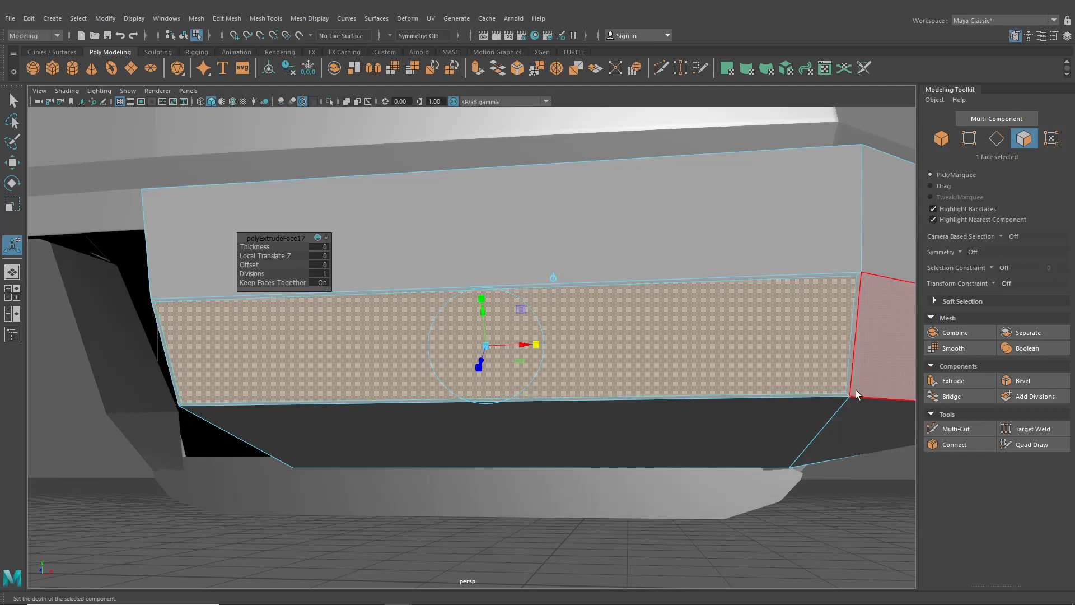
- Delete the narrow border face beside the inset at the car's centre line
alt+middle_drag(545, 381, 584, 379)
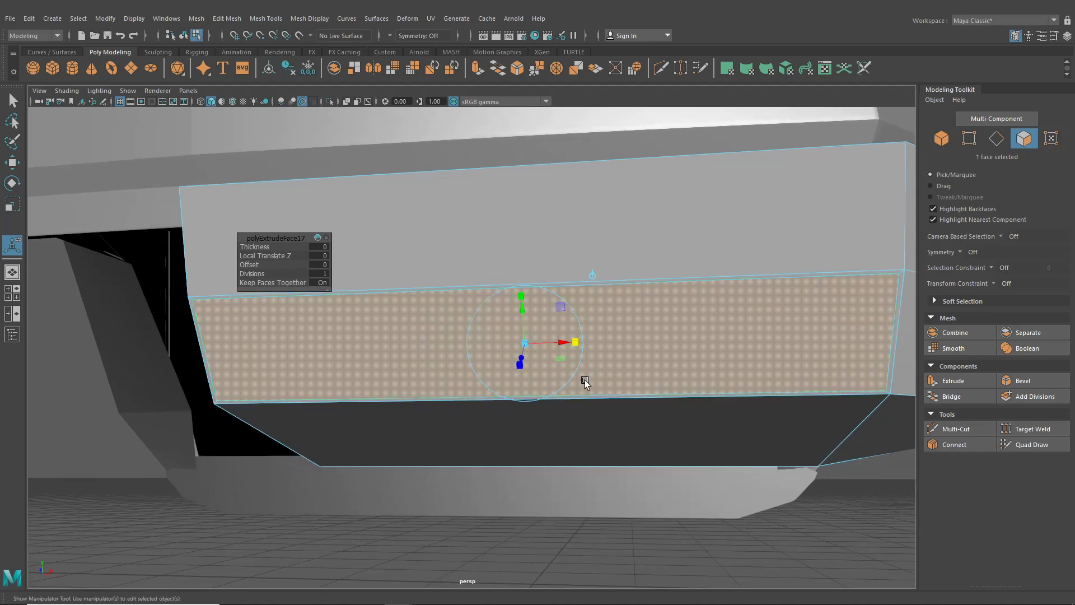
alt+middle_drag(364, 347, 506, 363)
scroll(506, 362, up, 3)
right_drag(398, 284, 384, 317)
click(308, 337)
key(Delete)
- Move the inset face's two centre-line vertices to X 0
right_drag(325, 285, 309, 284)
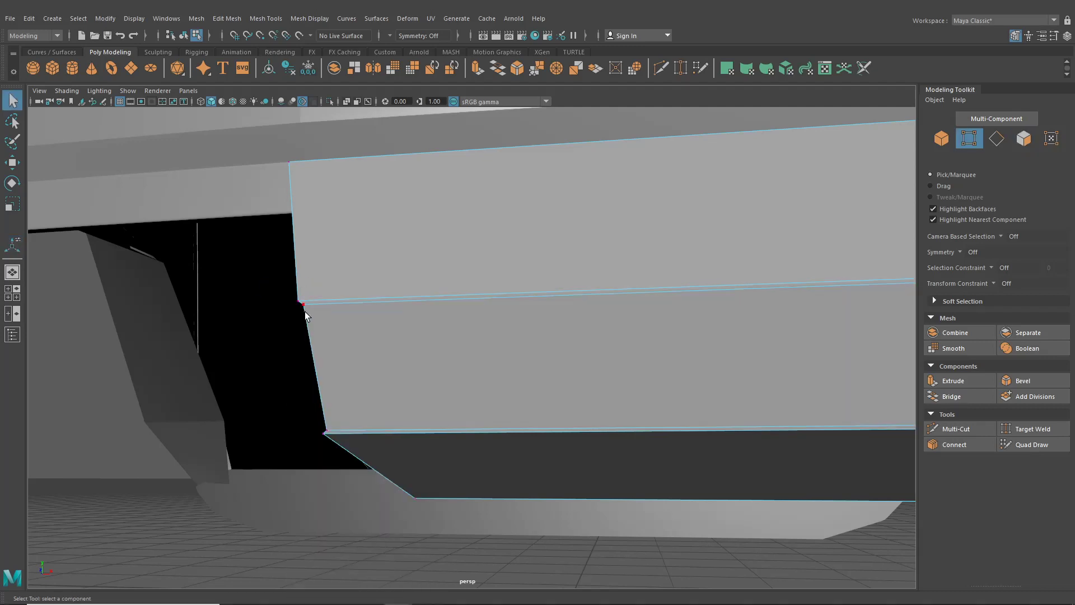
click(11, 162)
drag(358, 365, 304, 367)
scroll(460, 392, down, 1)
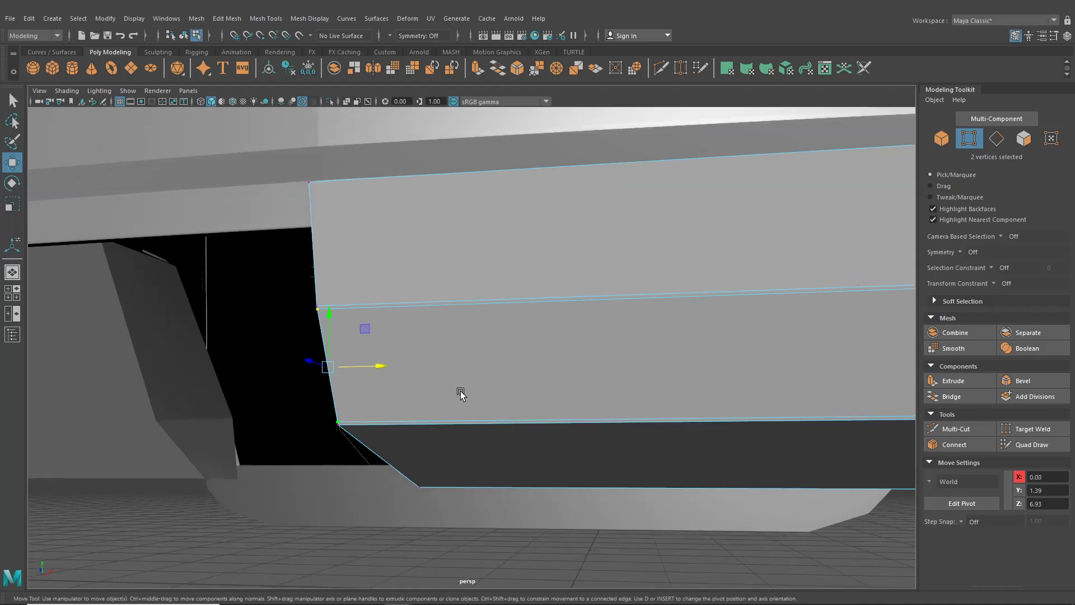
- Extrude the inset lower front face inward as a recess and delete the end face it leaves at the centre line
right_drag(479, 286, 481, 318)
click(563, 359)
alt+drag(563, 358, 571, 288)
key(ctrl+e)
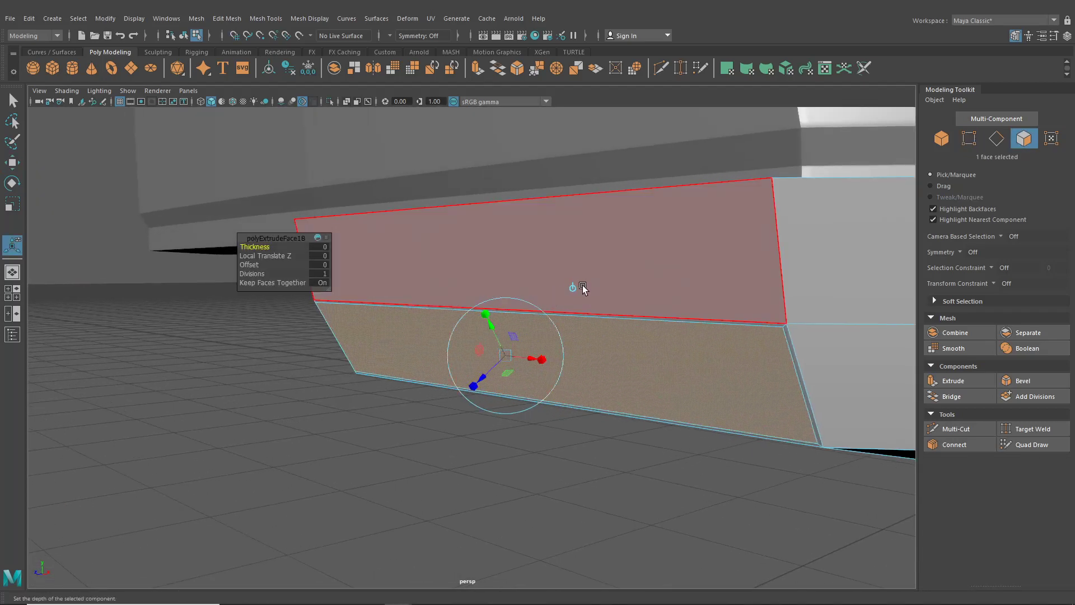
drag(471, 358, 550, 355)
click(352, 347)
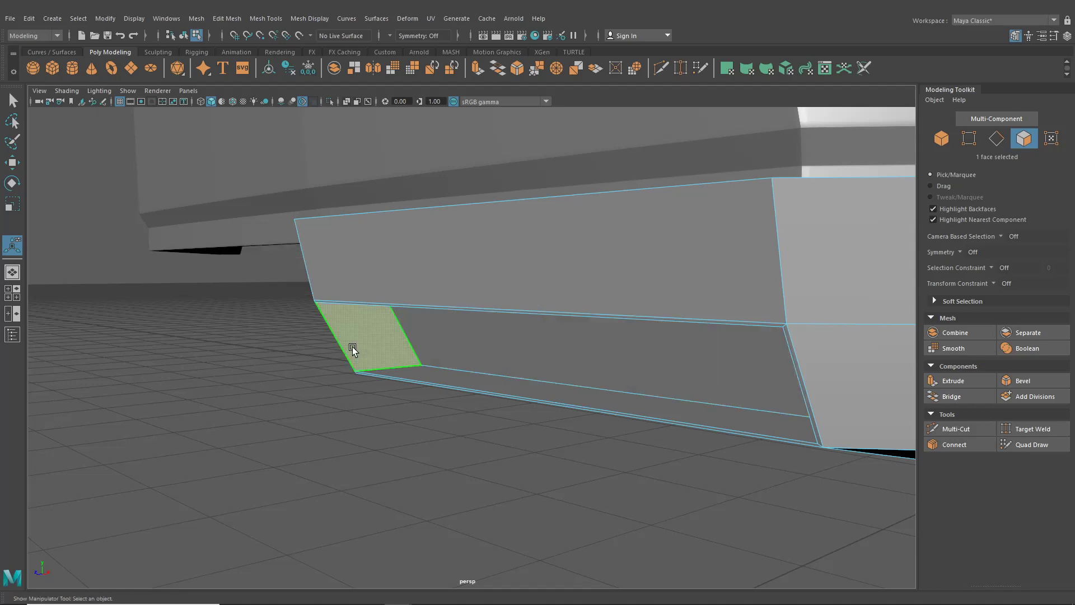
key(Delete)
alt+drag(357, 347, 429, 354)
click(264, 18)
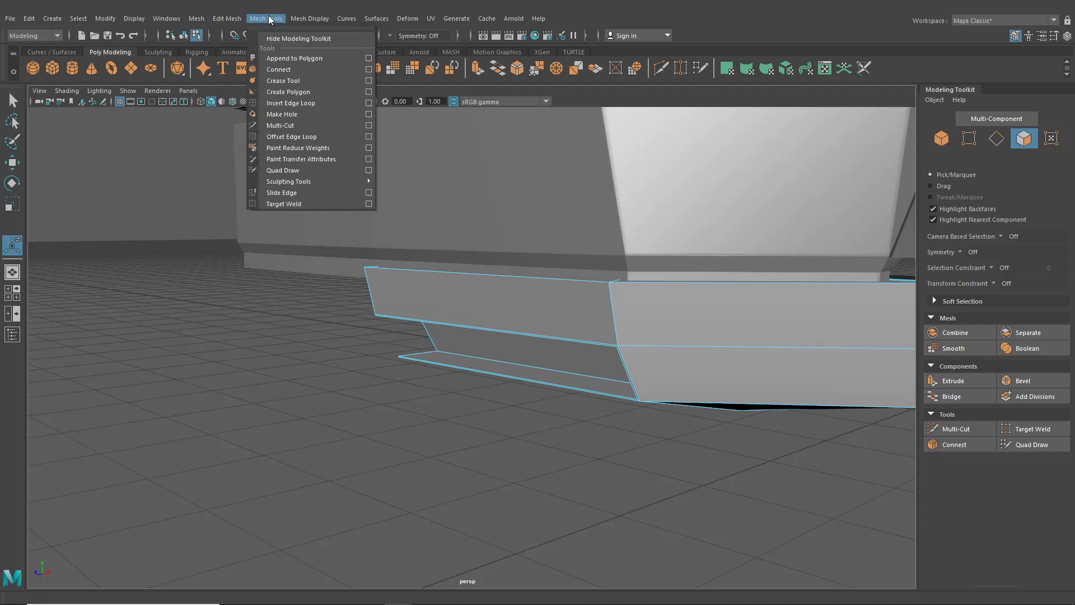
click(297, 101)
click(12, 292)
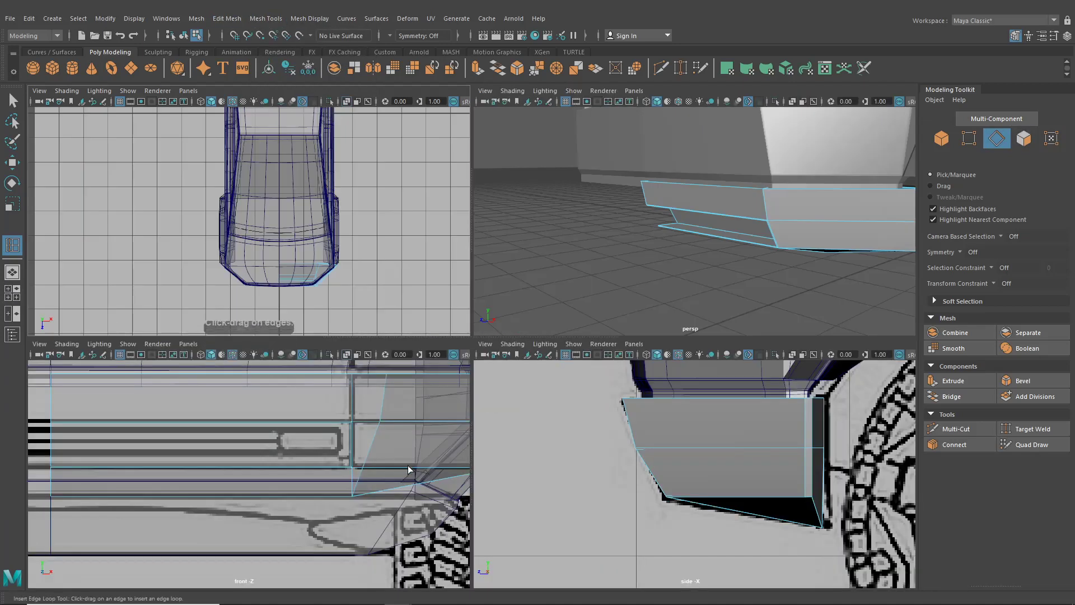
key(space)
scroll(573, 306, up, 1)
scroll(573, 309, down, 1)
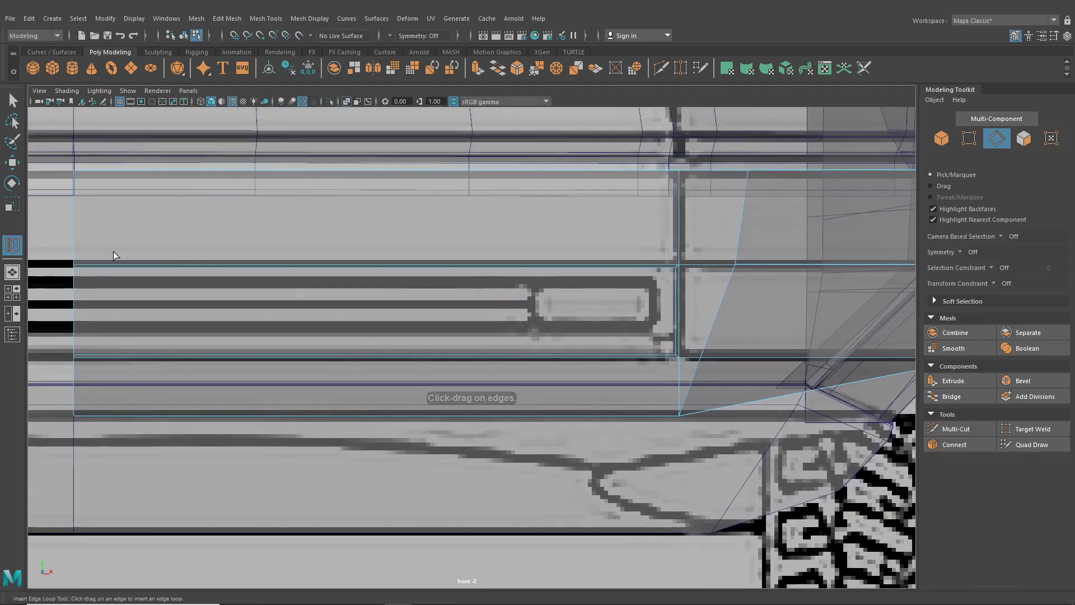
click(12, 273)
scroll(399, 335, up, 1)
alt+drag(399, 335, 180, 259)
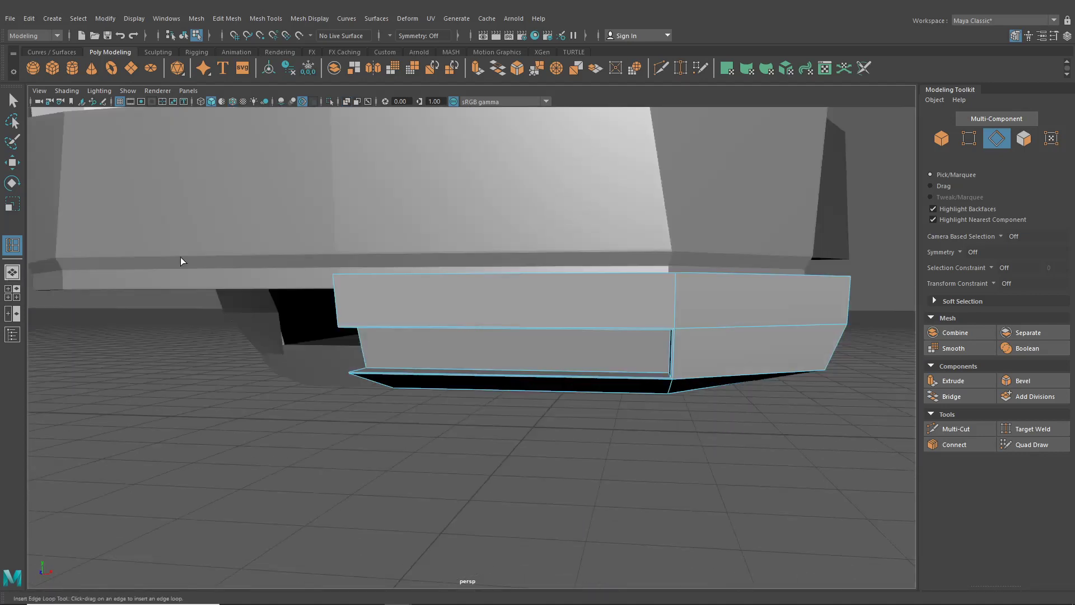
key(w)
- Scale the upper and lower edges of the recess's back face vertically to match the front blueprint
alt+right_drag(180, 259, 610, 384)
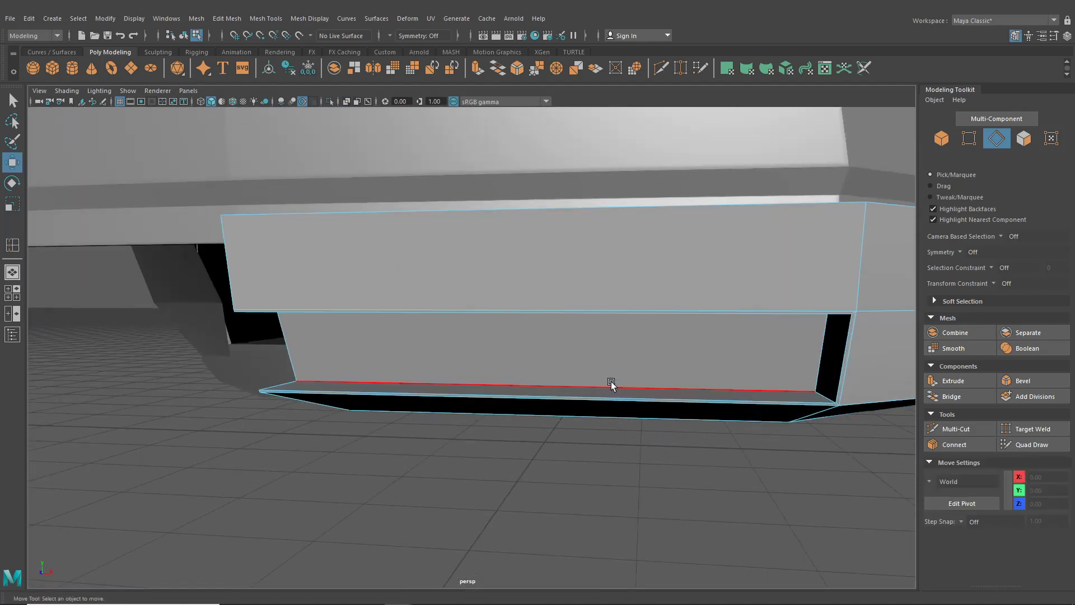
click(775, 389)
alt+drag(773, 387, 729, 344)
shift+click(727, 335)
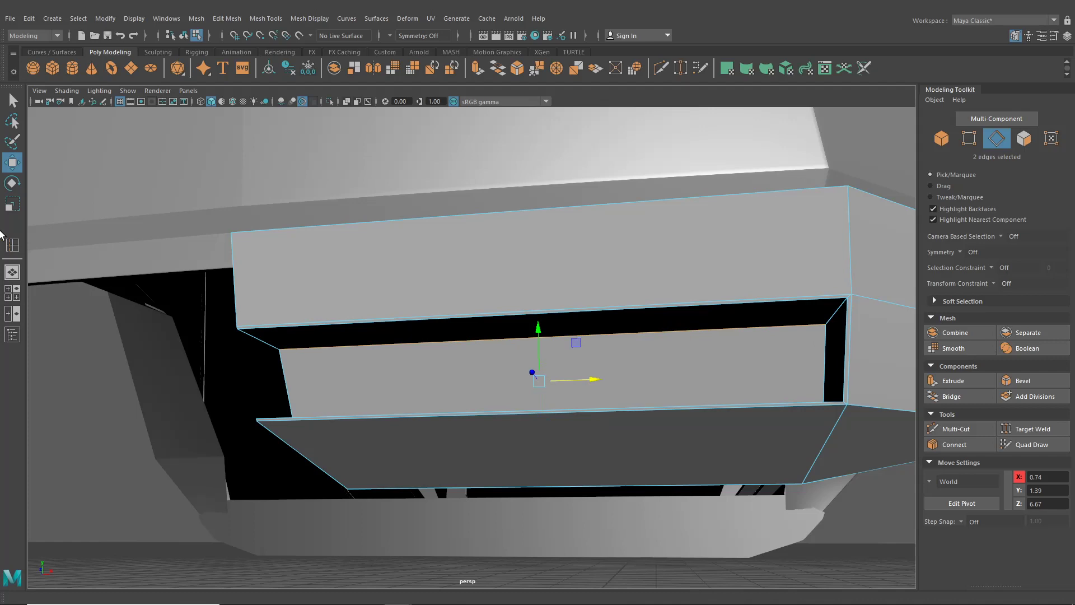
click(12, 204)
drag(537, 341, 538, 349)
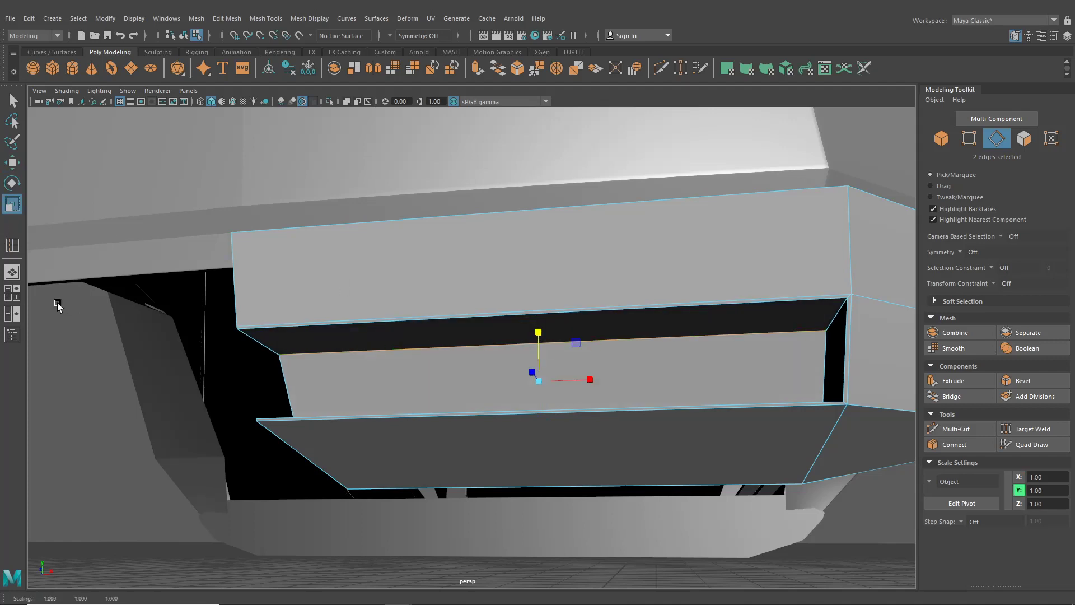
click(18, 290)
scroll(285, 439, up, 4)
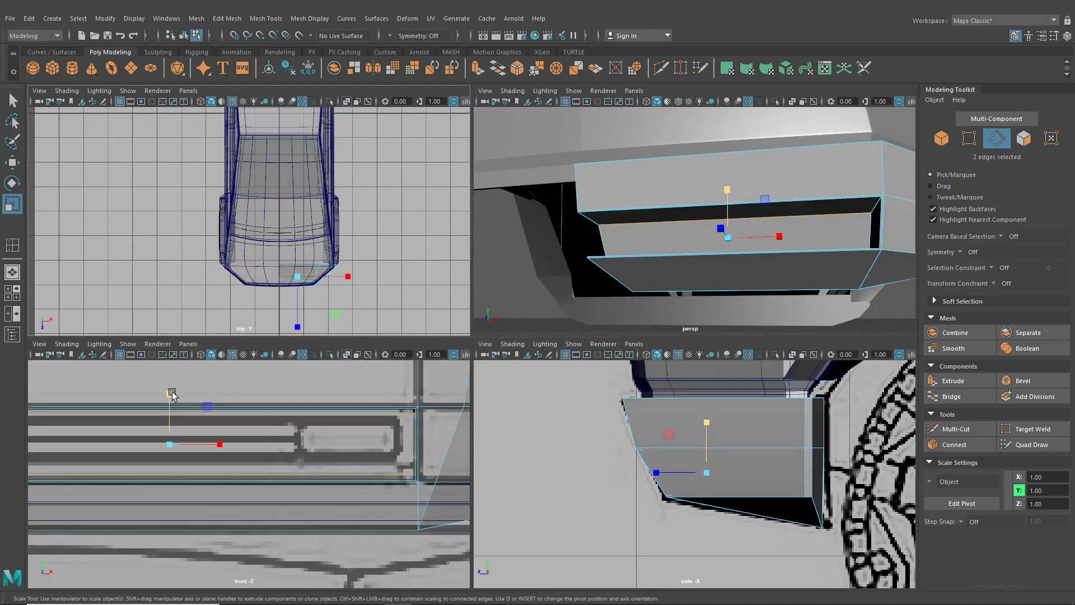
drag(172, 394, 169, 390)
- Move the outer end edge of the recess's back face inward to X 1.44
click(12, 162)
alt+drag(784, 265, 790, 290)
click(862, 228)
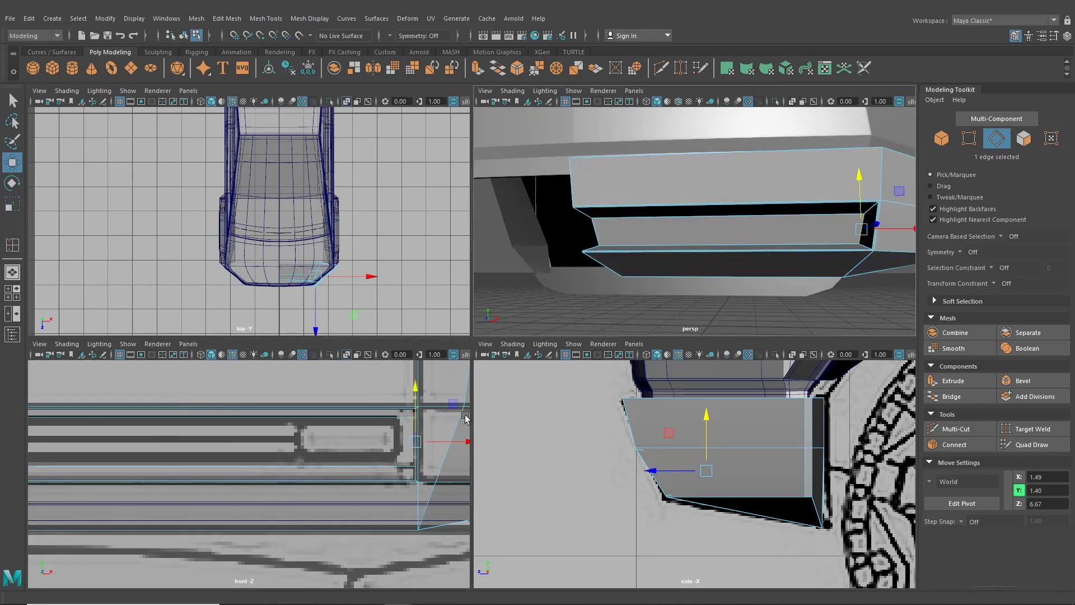
drag(448, 443, 429, 443)
key(space)
- Duplicate the back face of the bumper recess as a separate piece
alt+drag(696, 281, 315, 225)
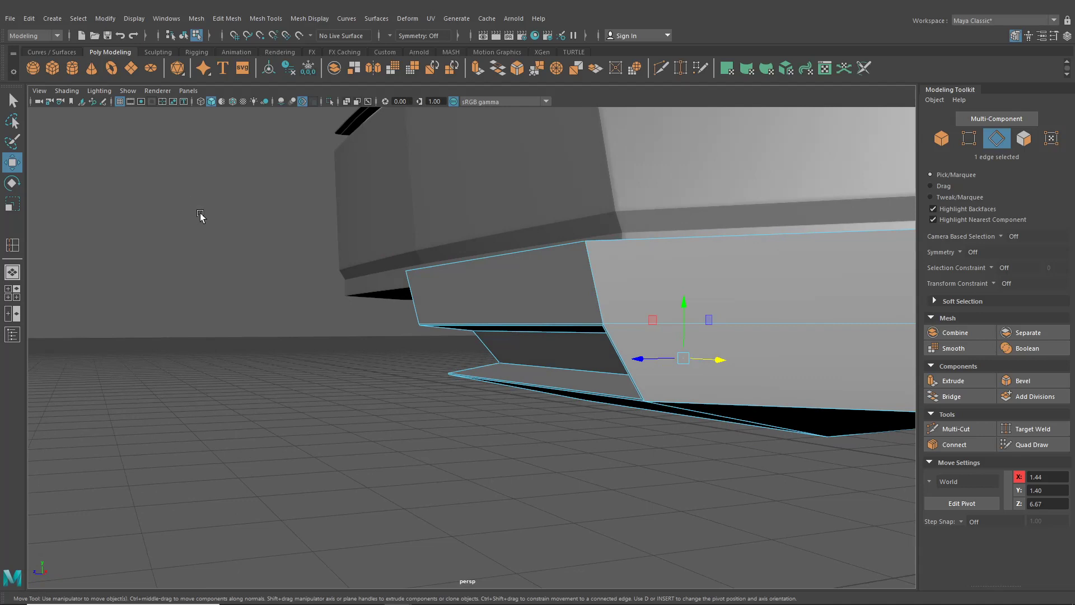
alt+drag(200, 213, 446, 343)
key(F11)
click(466, 350)
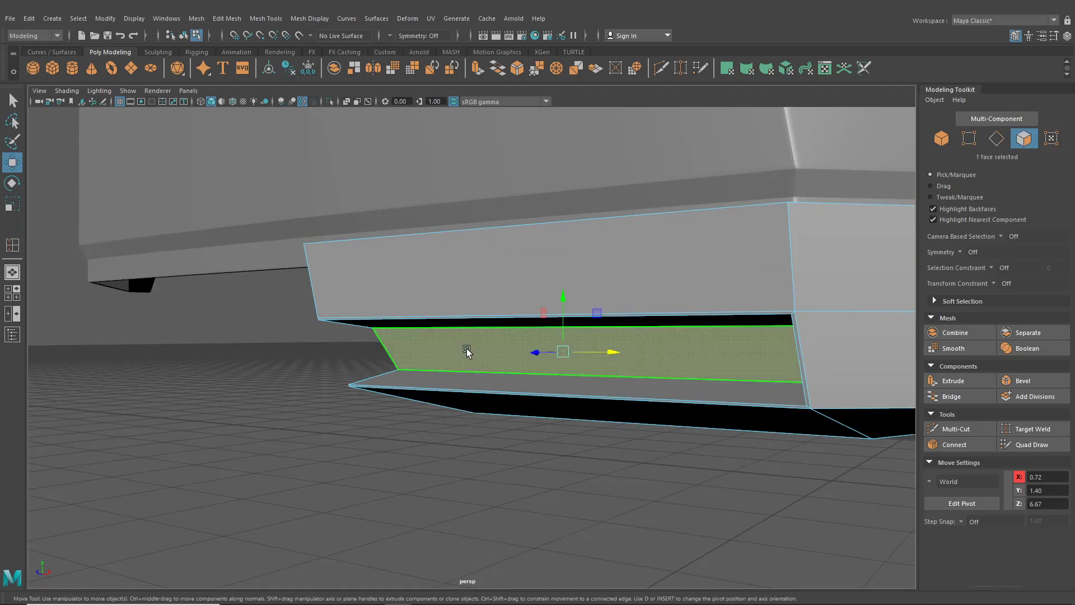
click(218, 19)
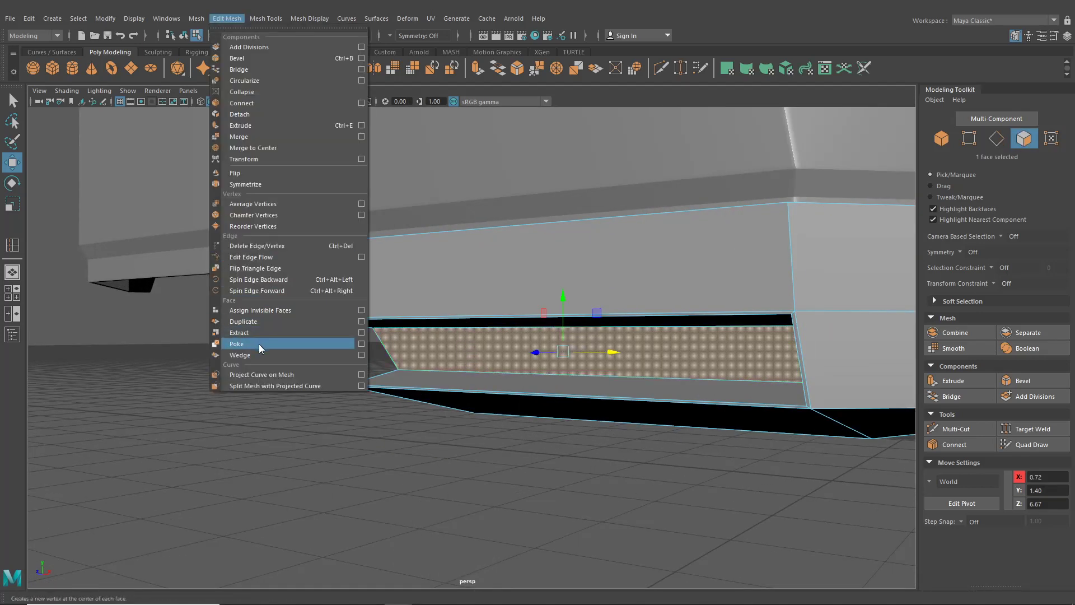
click(263, 321)
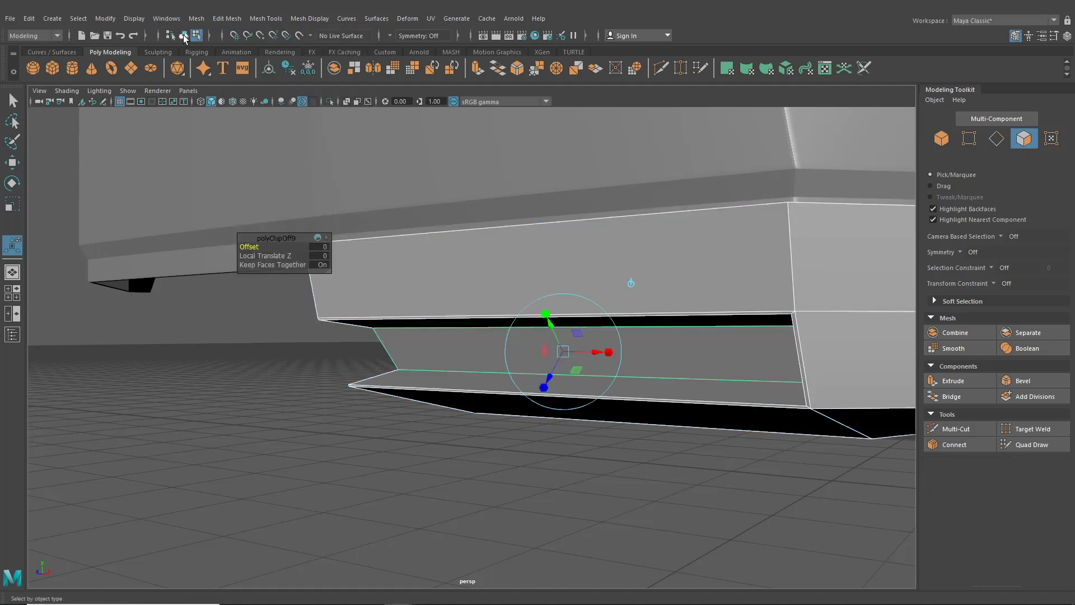
- Centre the duplicated panel's pivot and move the panel slightly forward to Z 6.69
click(184, 35)
key(w)
alt+drag(312, 307, 512, 372)
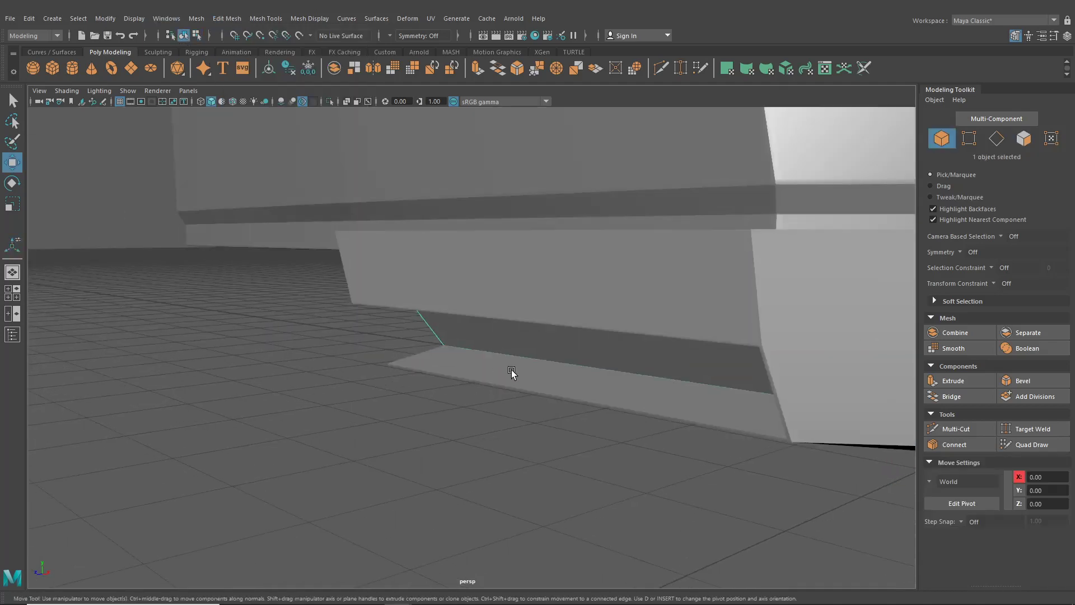
click(105, 18)
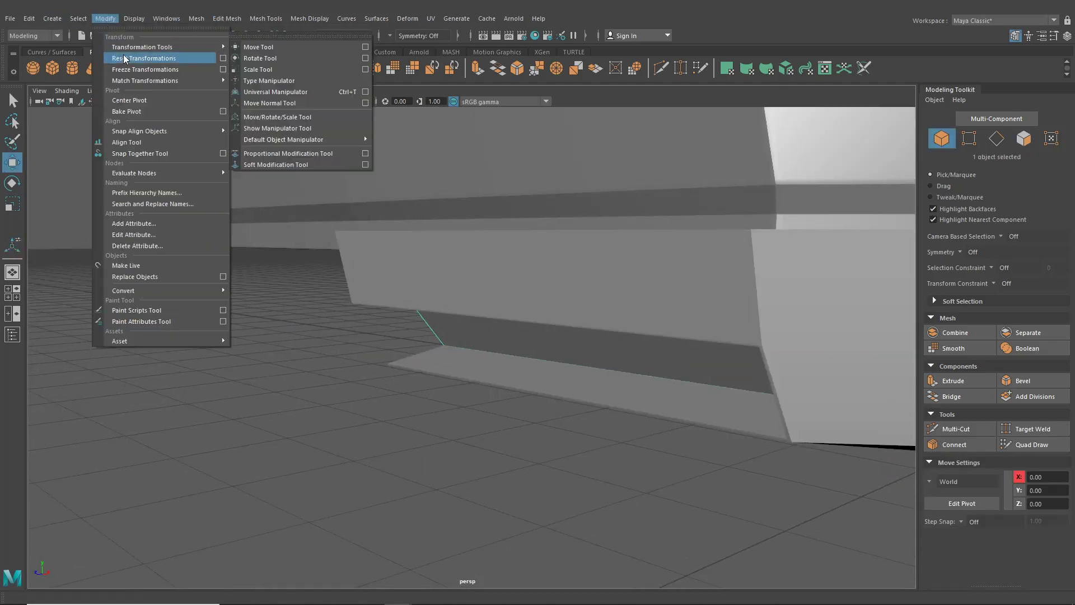
click(135, 108)
drag(542, 349, 545, 350)
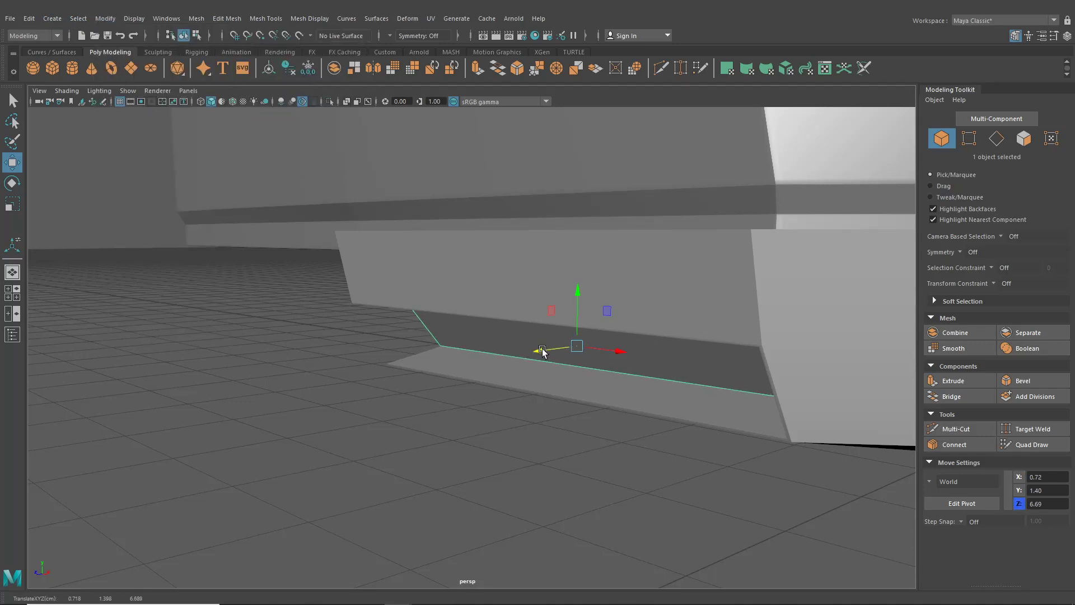
- Insert two vertical edge loops in the duplicated panel, at the inner and outer edges of the blueprint's lamp
alt+drag(541, 345, 587, 340)
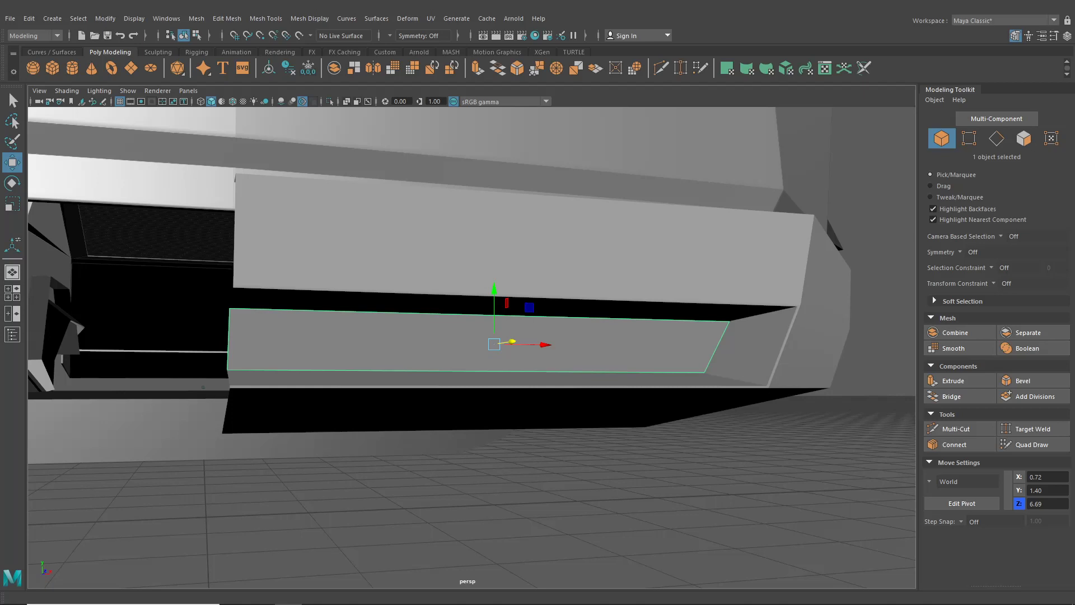
alt+middle_drag(667, 293, 106, 271)
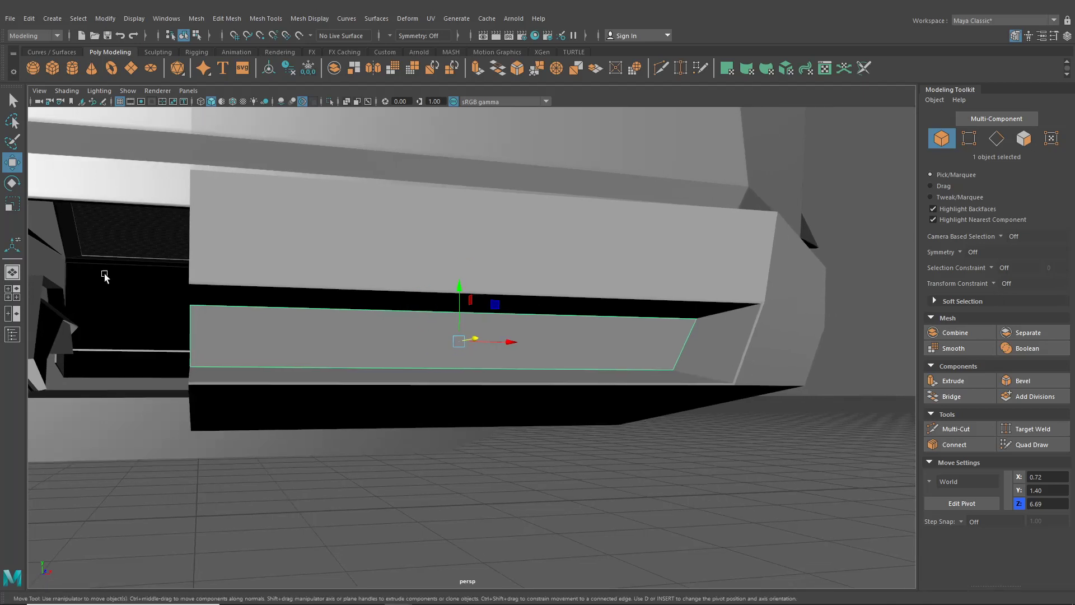
click(259, 19)
click(280, 114)
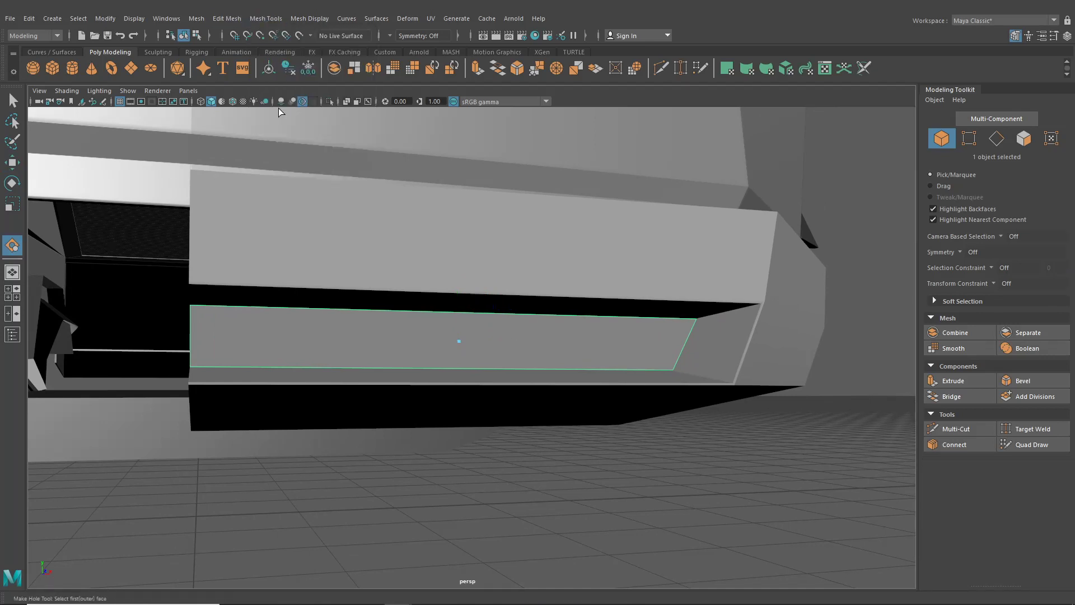
click(268, 20)
click(282, 104)
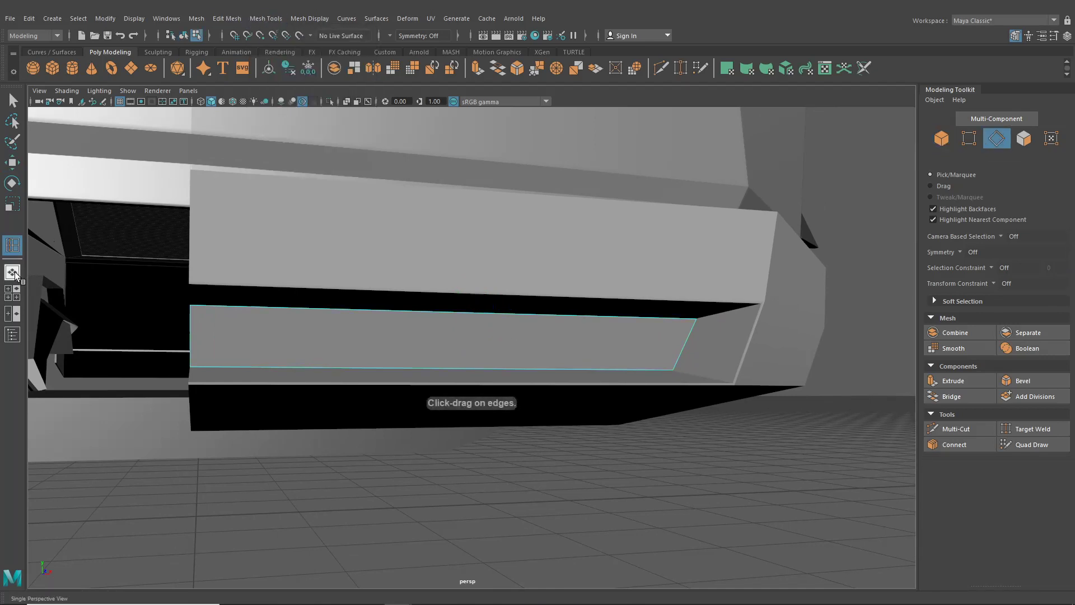
click(12, 275)
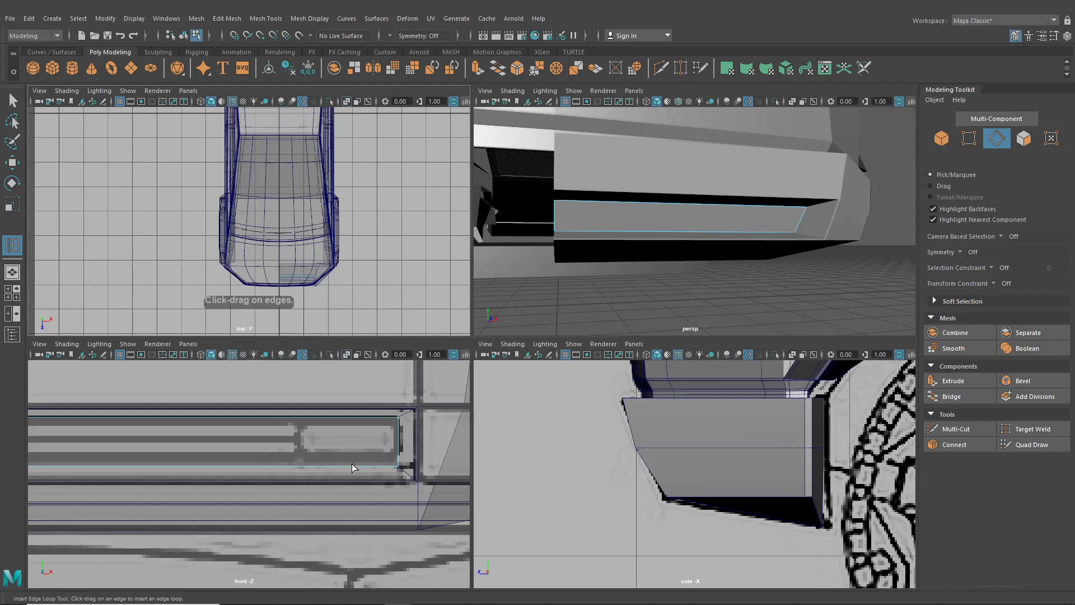
click(301, 417)
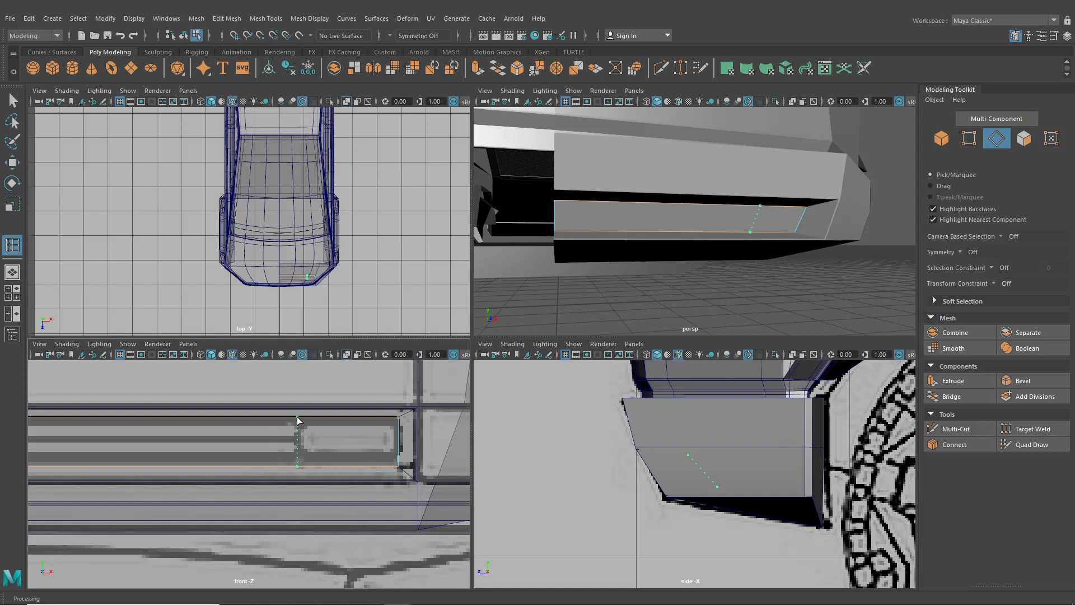
drag(297, 416, 297, 417)
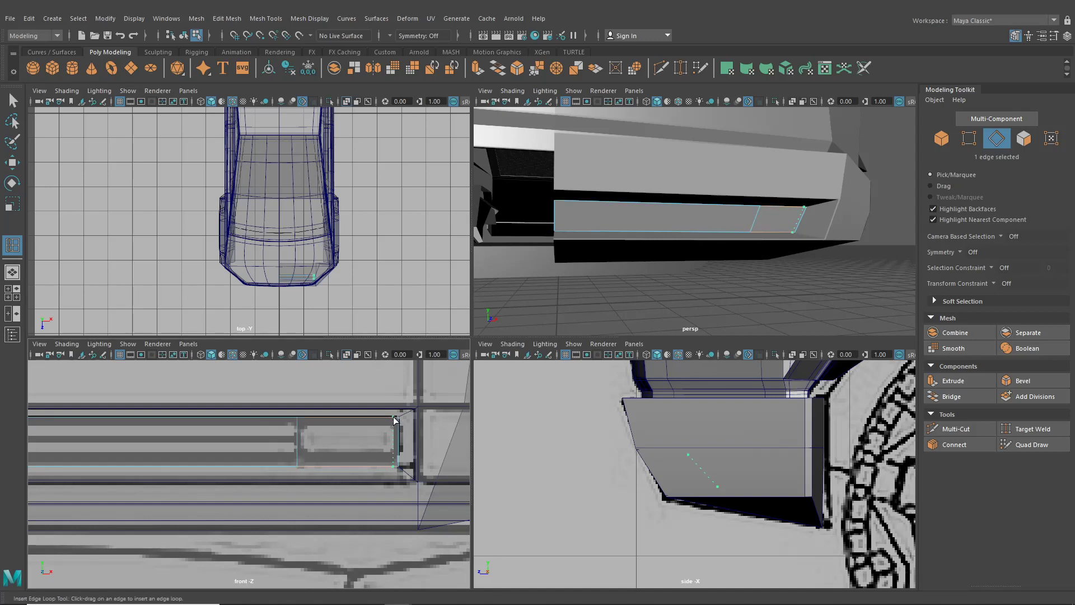
- Move the lower vertex of the outer edge loop inward to X 1.37 to slant the lamp's end
click(10, 165)
alt+drag(779, 242, 752, 259)
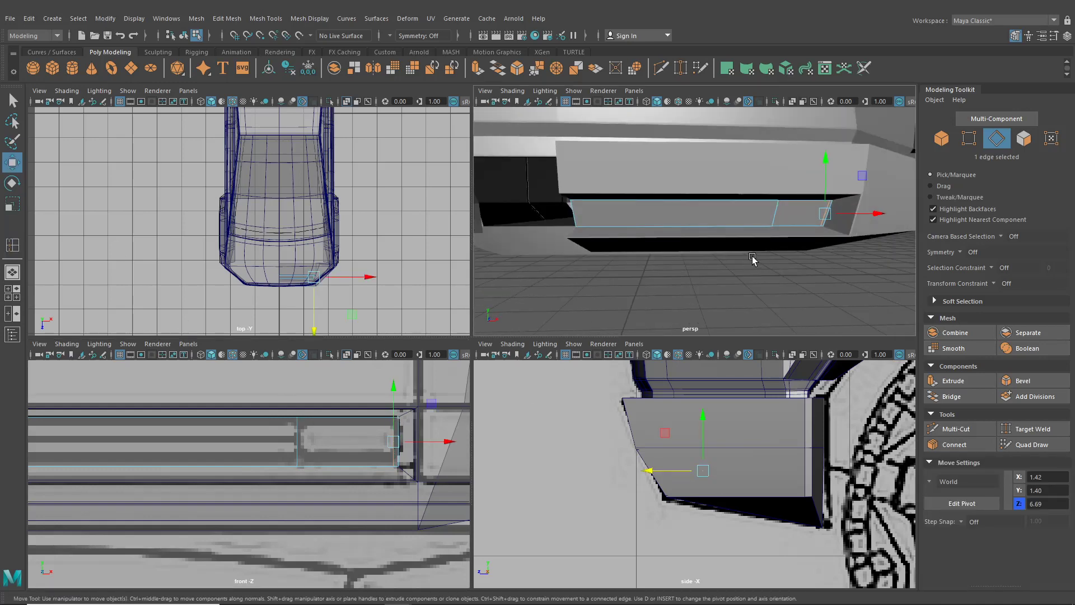
alt+right_drag(752, 258, 868, 202)
alt+middle_drag(868, 201, 684, 262)
right_drag(706, 291, 663, 276)
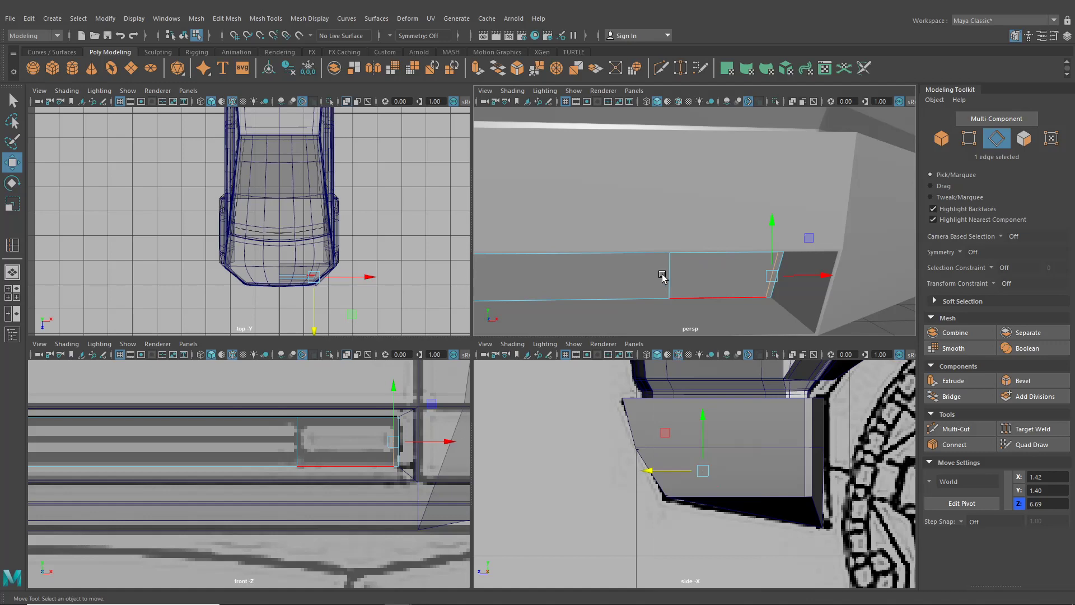
click(764, 299)
drag(795, 297, 781, 301)
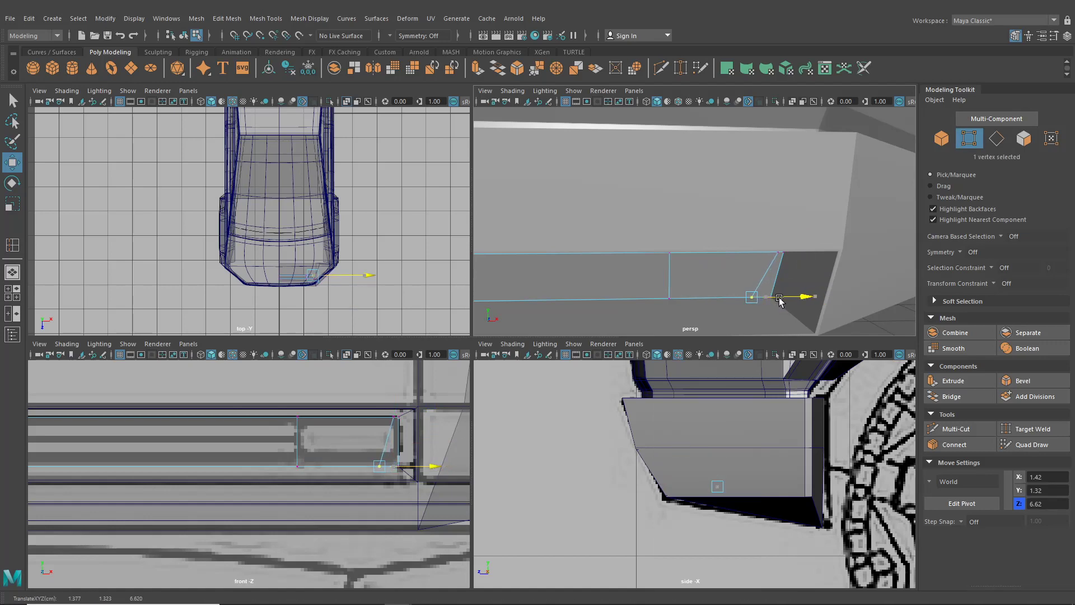
- Extract the lamp face between the two edge loops from the duplicated panel
alt+right_drag(779, 301, 758, 303)
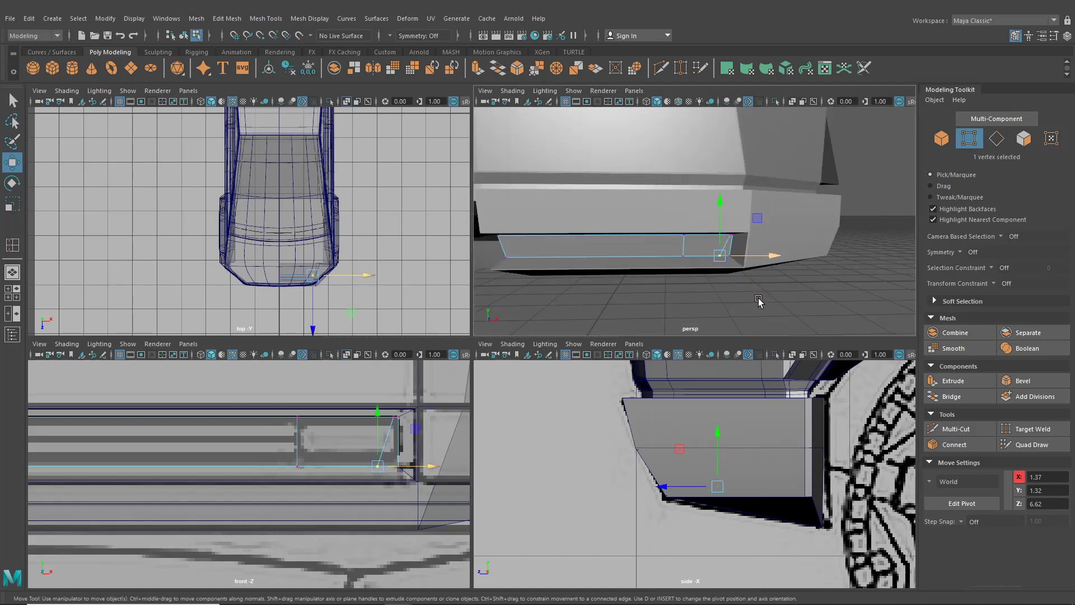
alt+drag(758, 303, 708, 291)
alt+right_drag(653, 279, 688, 288)
alt+drag(687, 288, 775, 276)
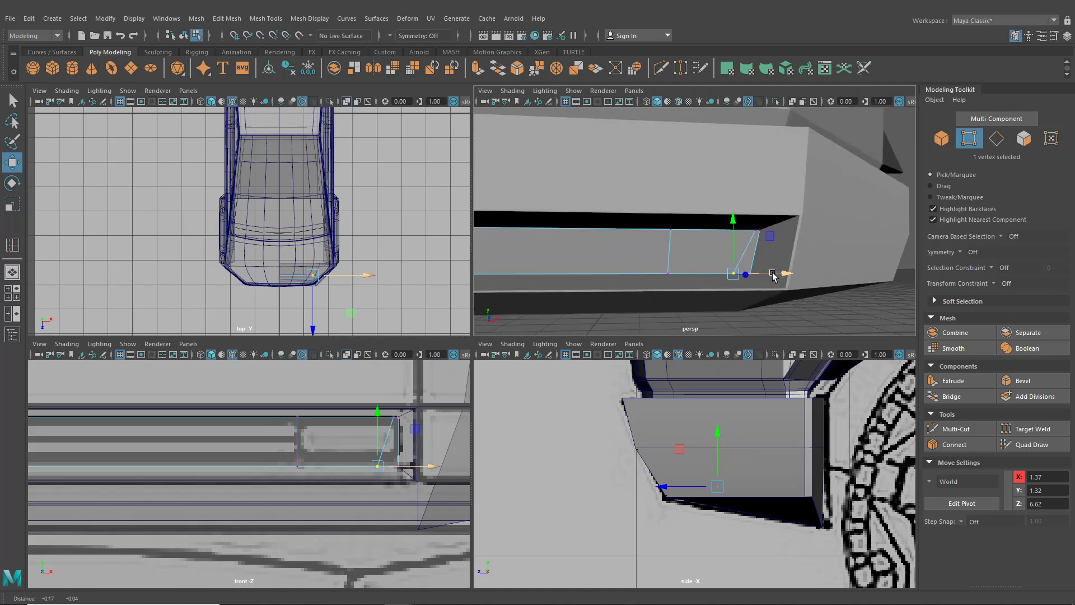
alt+right_drag(775, 276, 812, 270)
right_drag(682, 253, 704, 277)
double_click(703, 266)
click(739, 283)
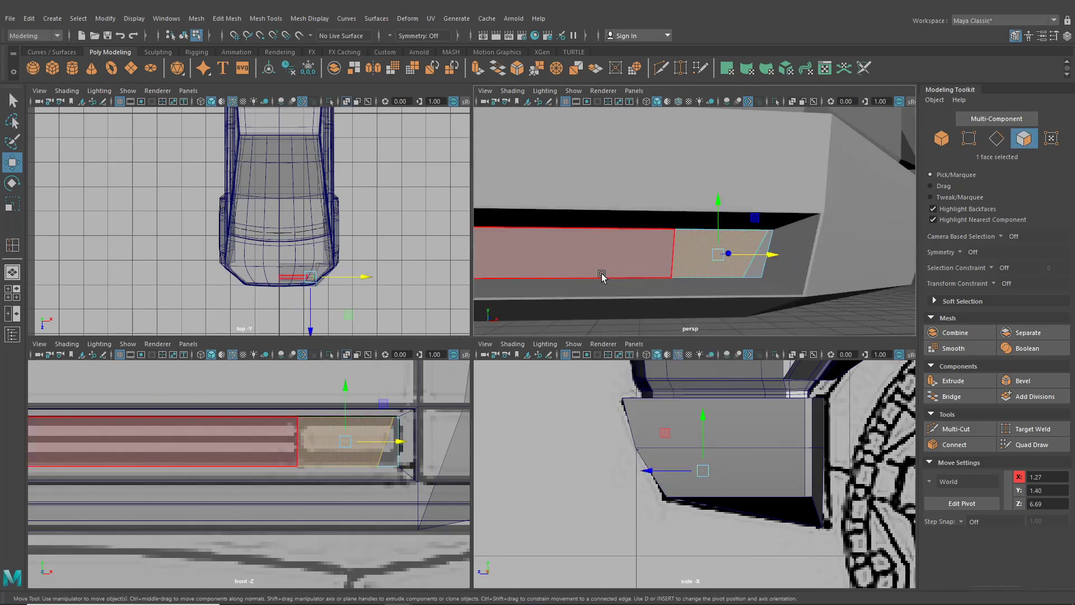
click(197, 19)
mouse_move(219, 23)
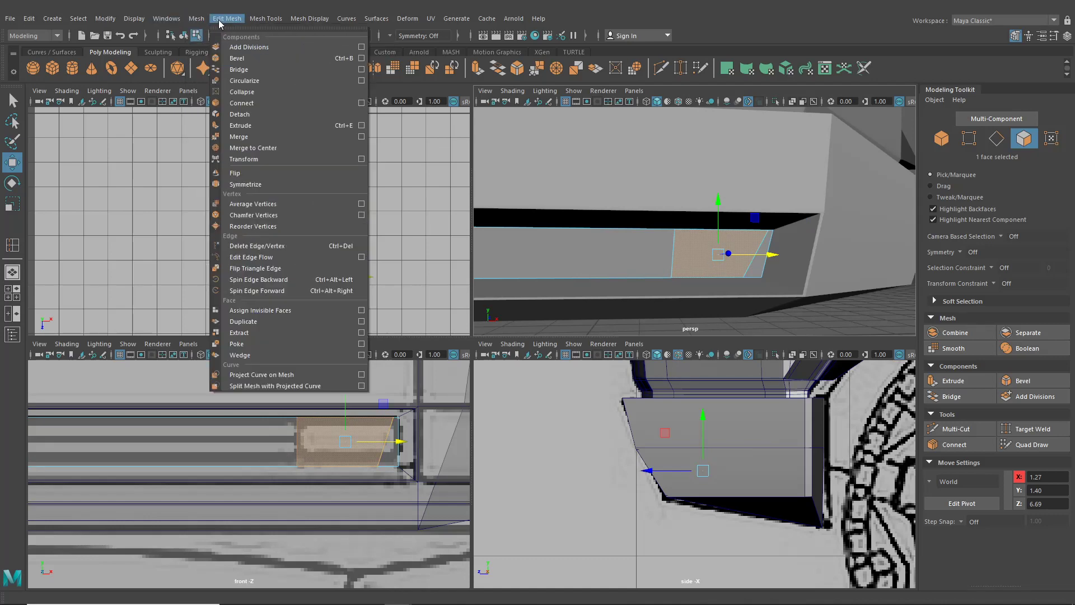
click(243, 331)
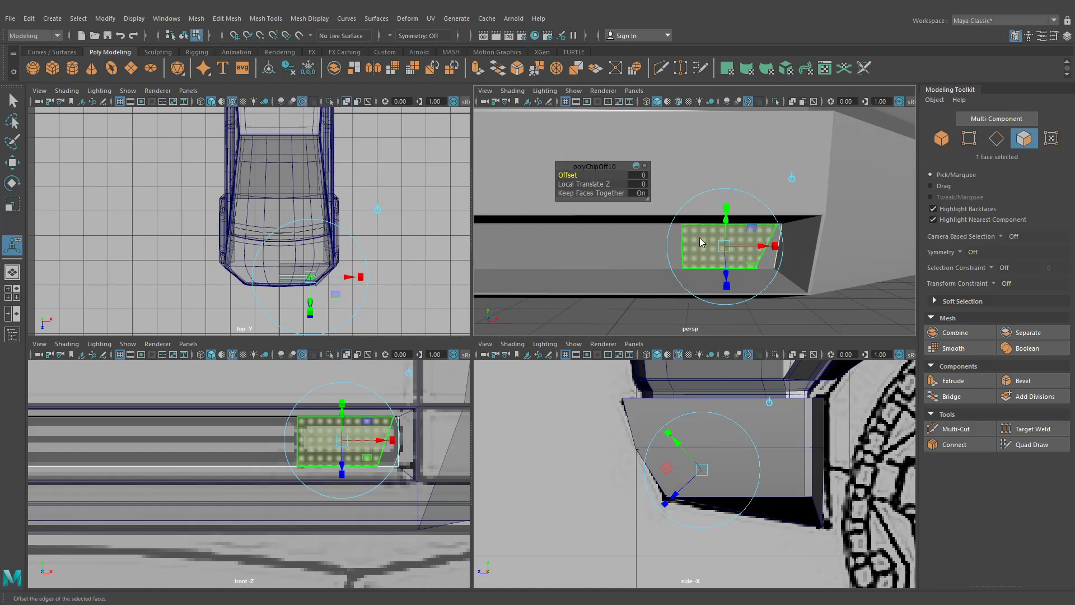
- Extrude the extracted lamp face and scale it inward to leave a thin border around it
mouse_move(700, 237)
right_down()
mouse_move(698, 278)
mouse_move(704, 254)
right_up()
key(ctrl+e)
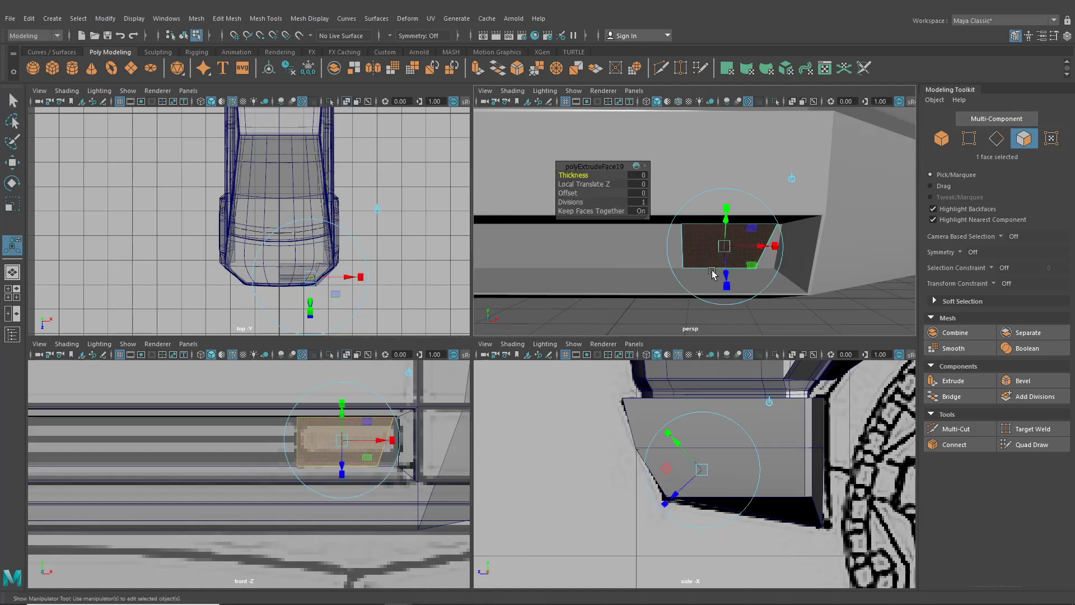
alt+drag(725, 246, 811, 207)
click(824, 183)
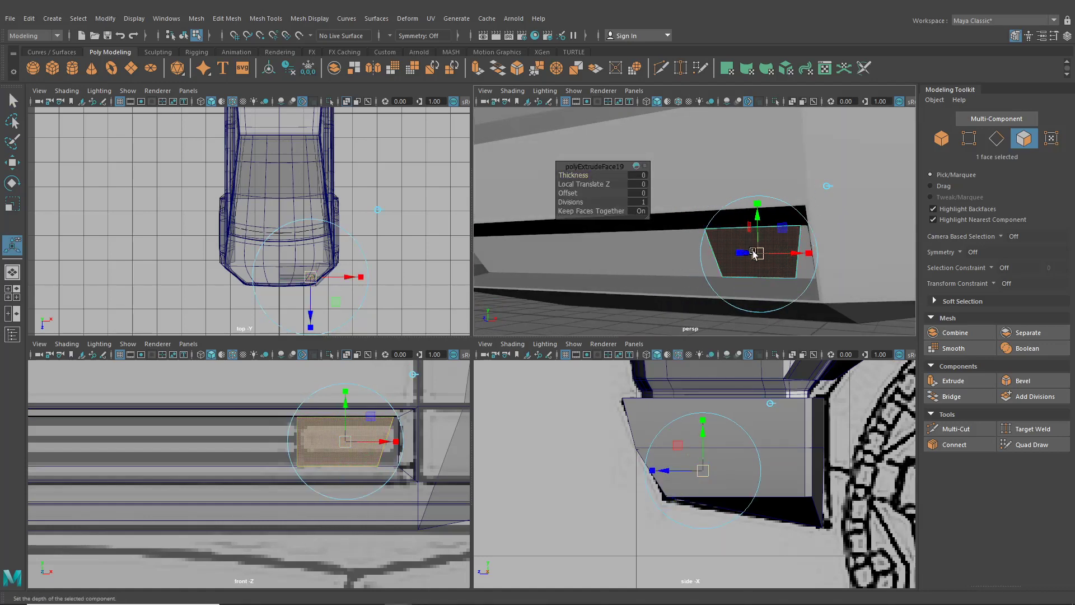
alt+drag(755, 253, 749, 255)
alt+drag(755, 256, 713, 217)
scroll(766, 247, up, 4)
click(769, 230)
click(749, 164)
click(748, 213)
drag(749, 166, 749, 170)
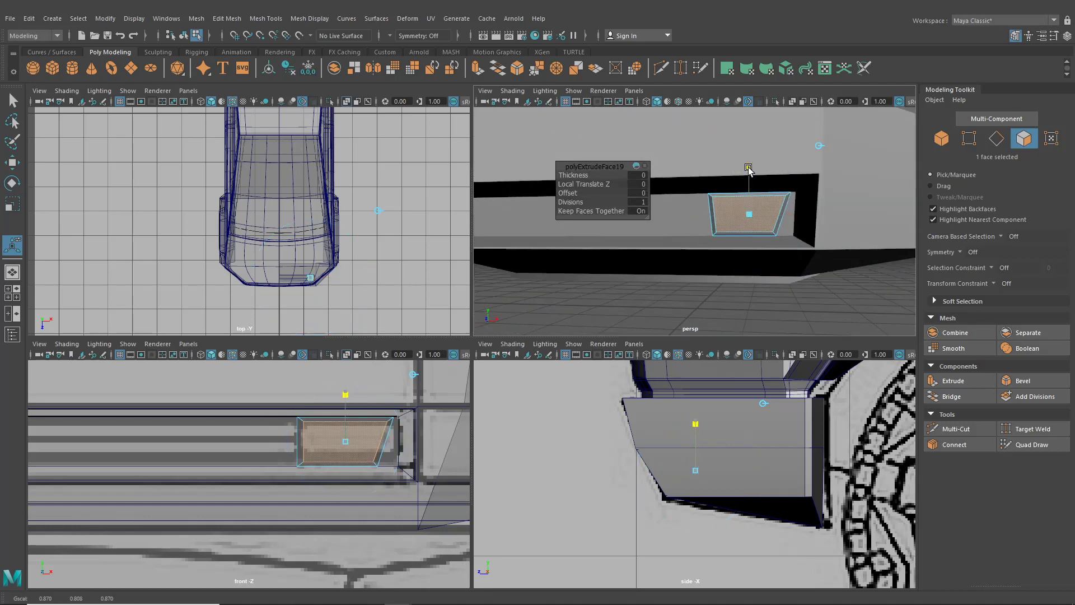
alt+drag(767, 212, 796, 214)
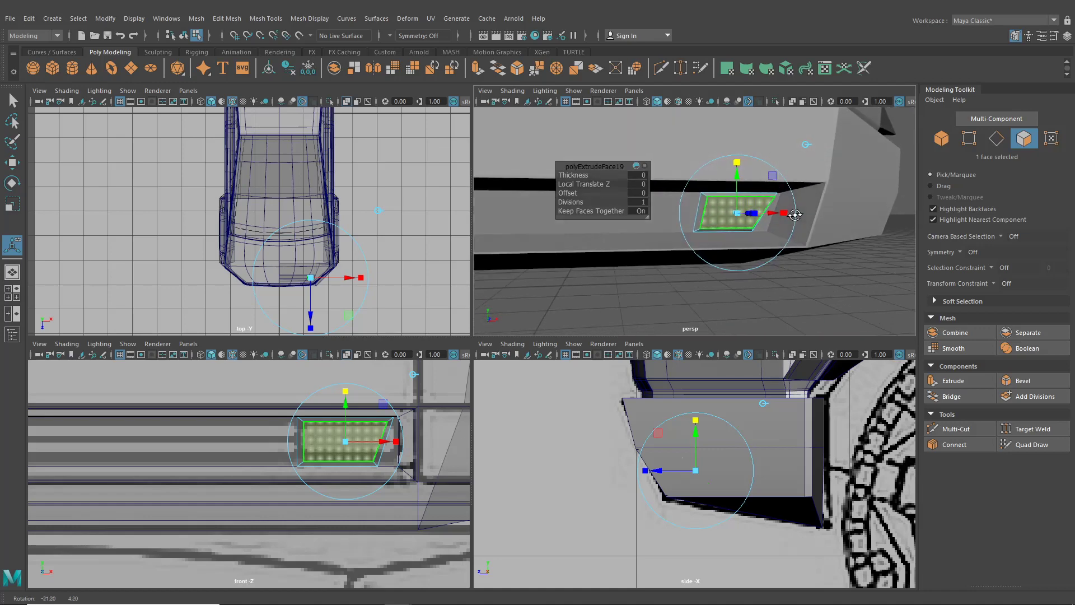
- Insert four evenly spaced horizontal edge loops in the panel pieces on both sides of the lamp
alt+middle_drag(742, 237, 787, 243)
click(709, 218)
right_drag(698, 205, 699, 233)
alt+drag(700, 237, 661, 235)
click(266, 19)
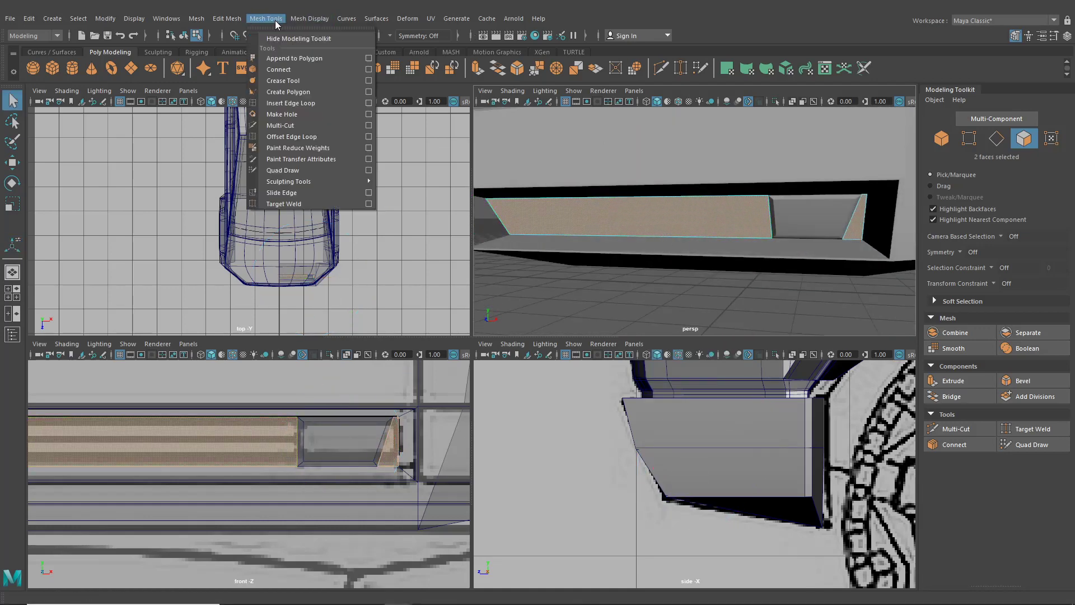
click(292, 101)
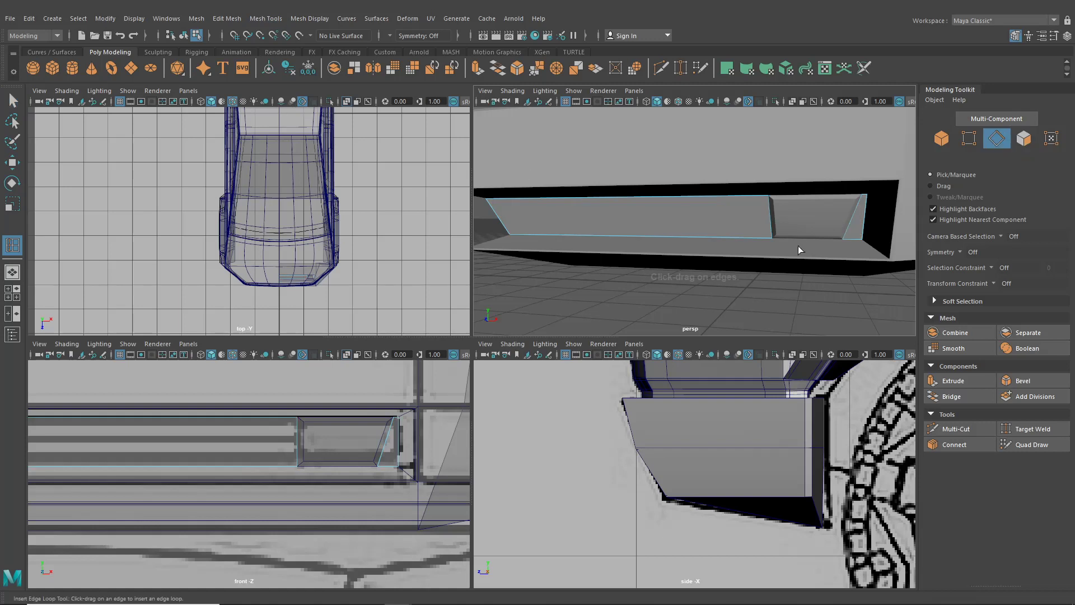
click(771, 214)
click(1052, 39)
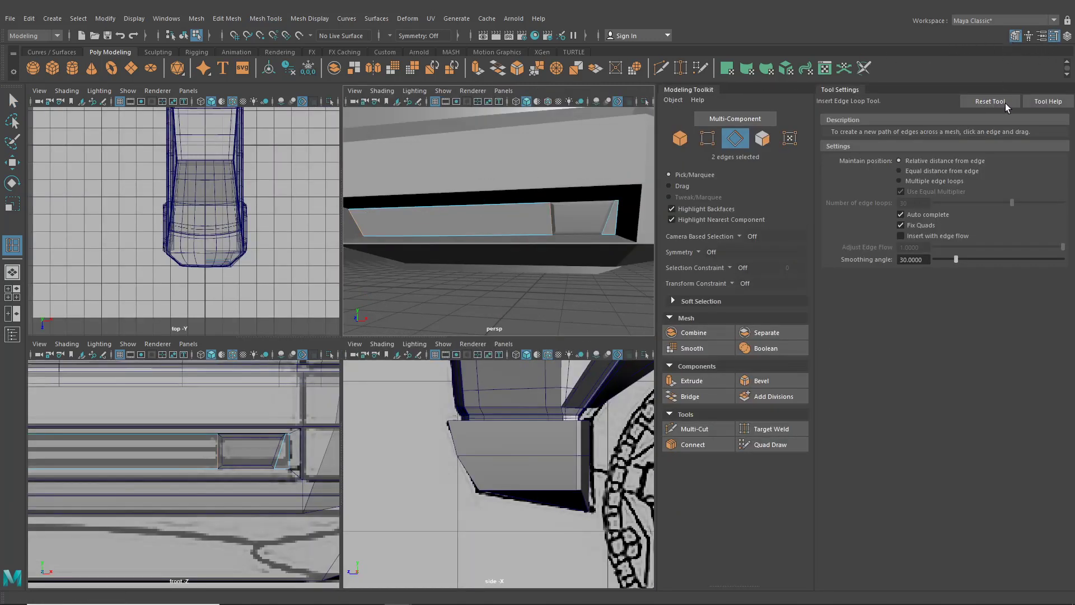
click(1016, 36)
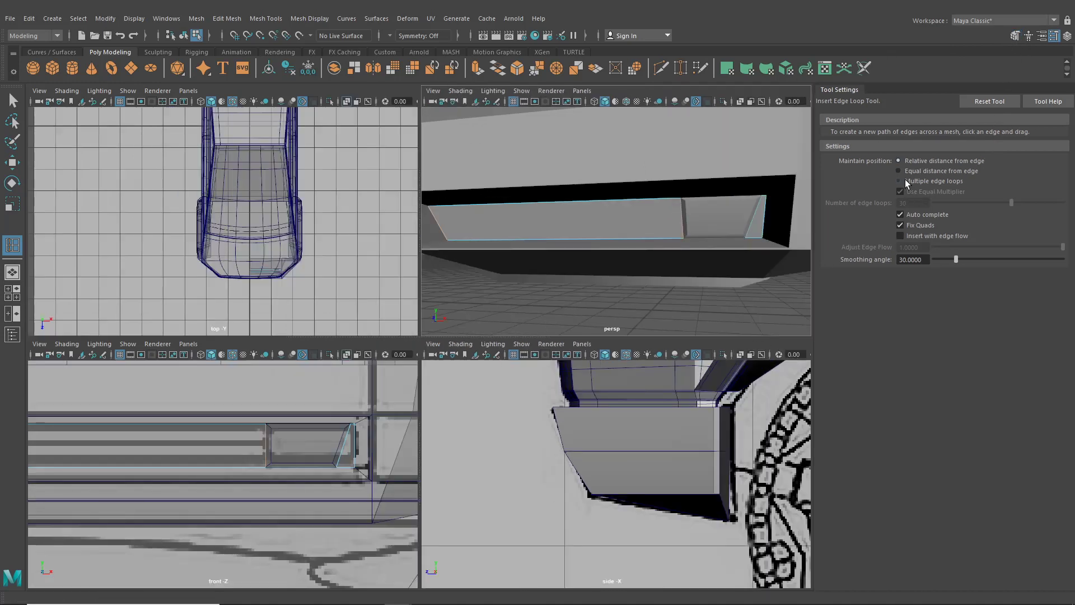
click(899, 181)
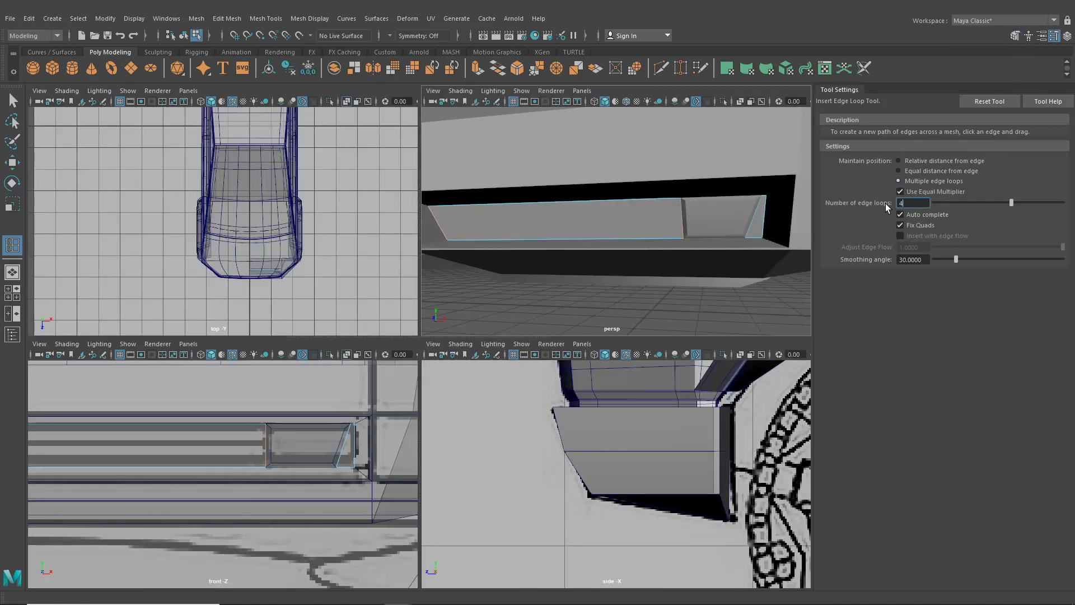
key(Return)
click(682, 218)
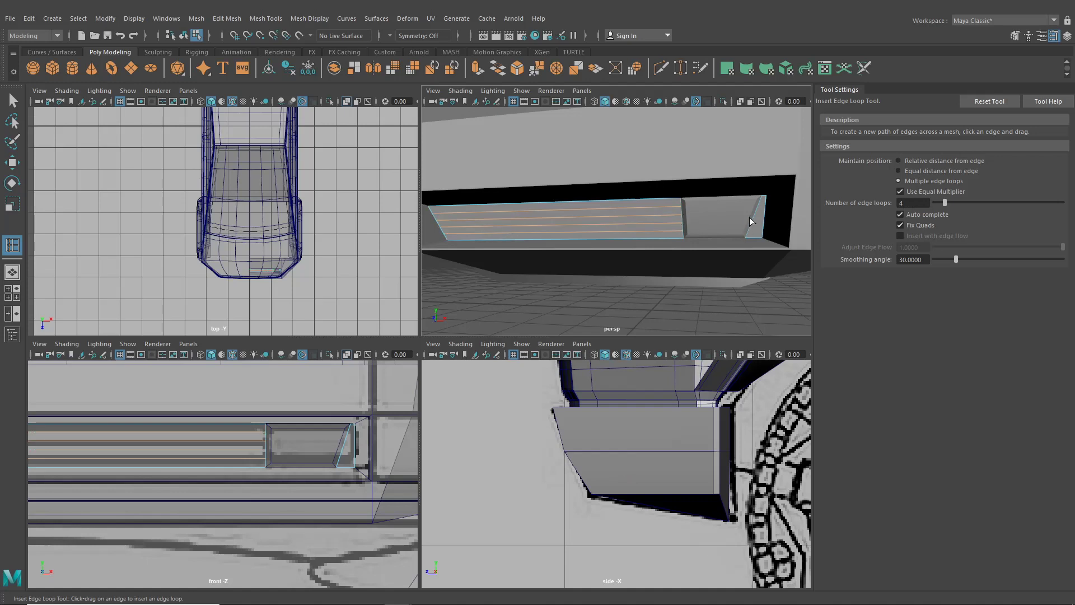
alt+drag(651, 236, 608, 238)
click(10, 100)
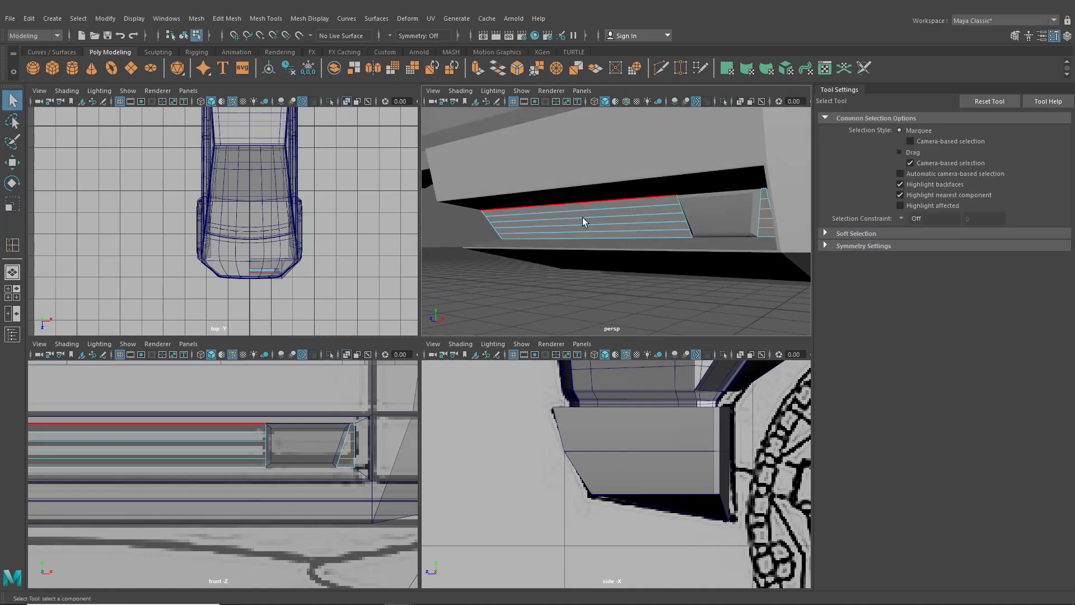
right_click(597, 225)
right_drag(597, 224, 597, 255)
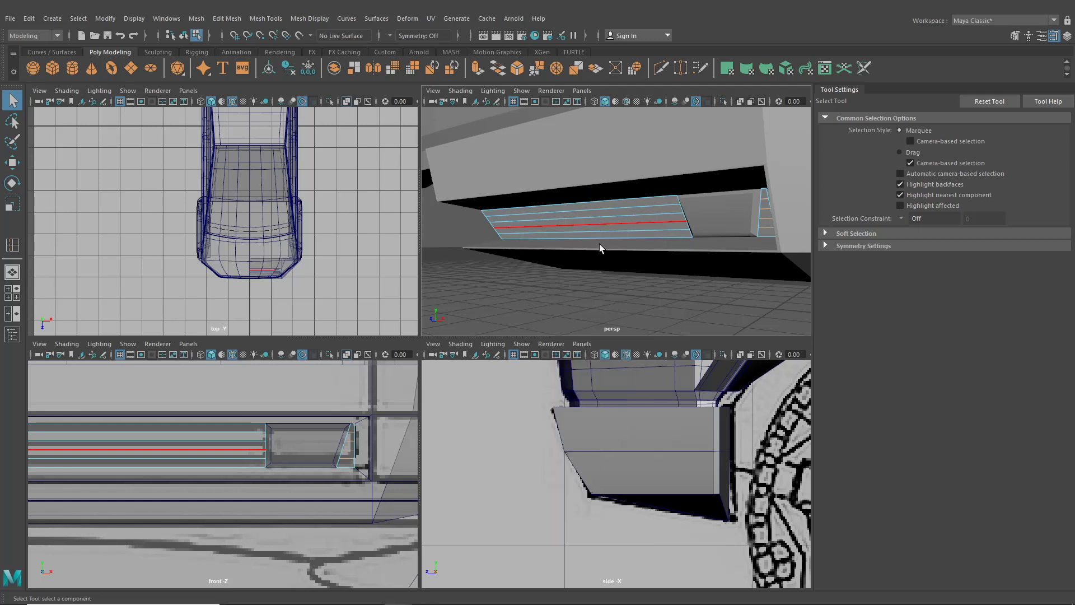
click(630, 230)
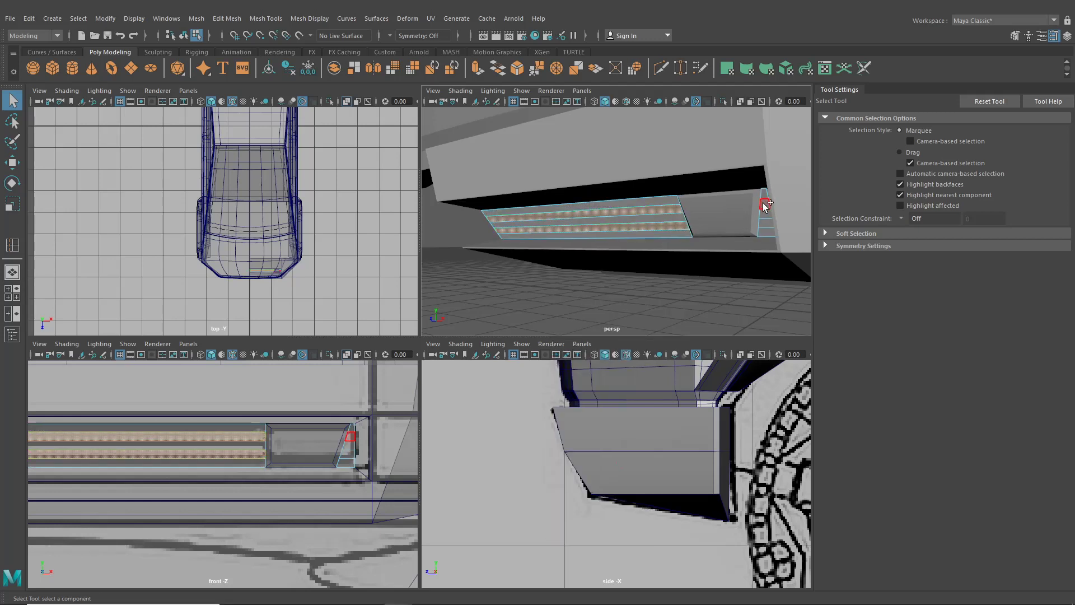
alt+drag(716, 210, 682, 205)
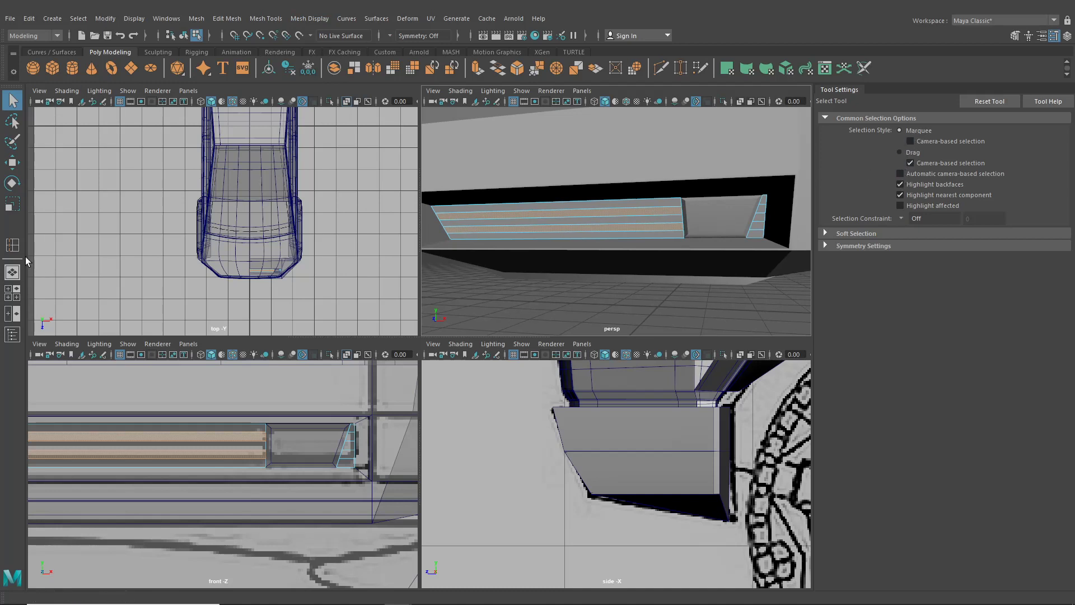
- Insert single edge loops at relative distance in the slatted panel pieces, close to the inner and outer ends of the lamp
click(12, 245)
scroll(788, 210, up, 3)
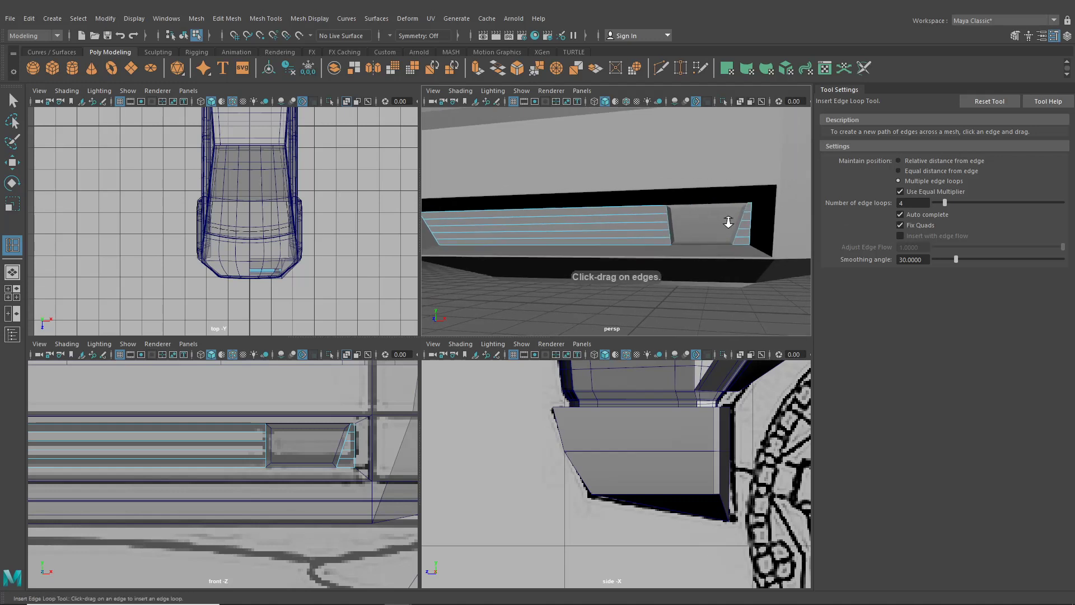
click(906, 162)
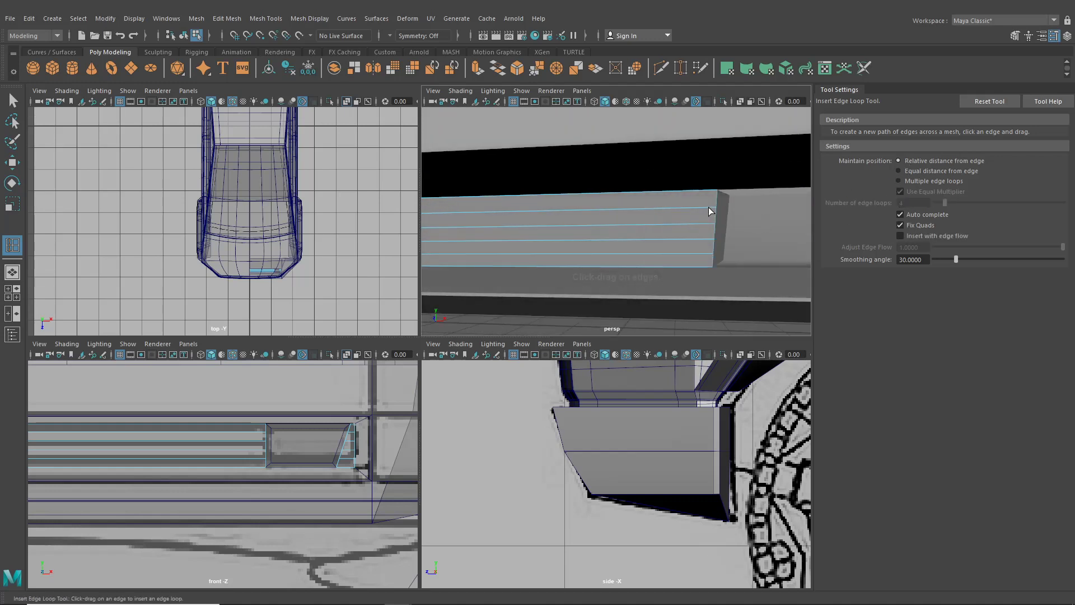
alt+middle_drag(709, 206, 619, 220)
scroll(710, 230, up, 5)
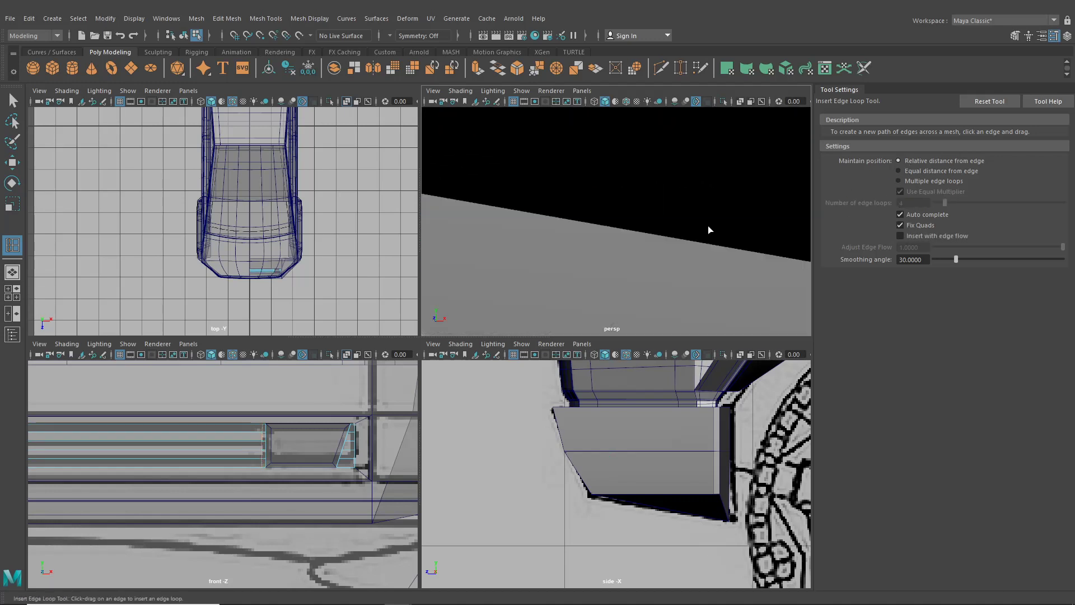
scroll(734, 238, down, 5)
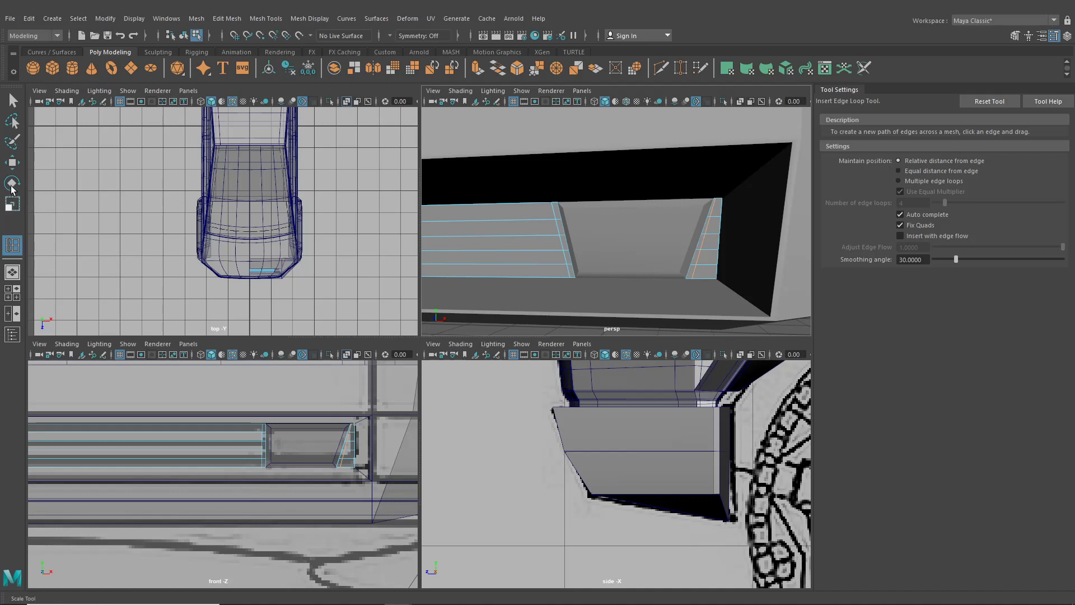
- Extrude the top, middle and bottom strips and the narrow border faces beside the lamp forward to form raised slats
click(12, 101)
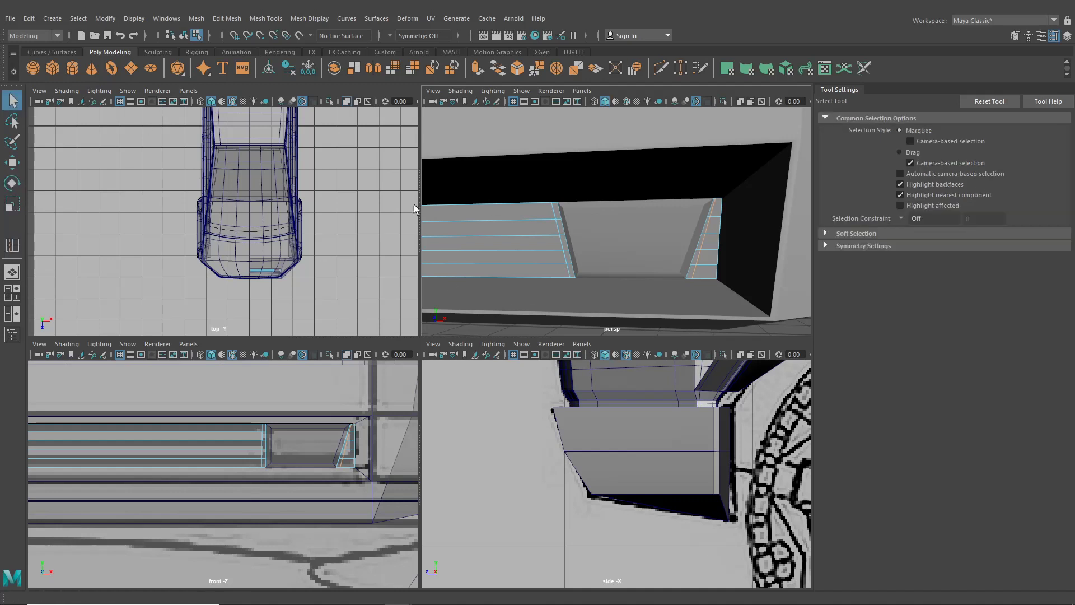
right_drag(553, 258, 558, 288)
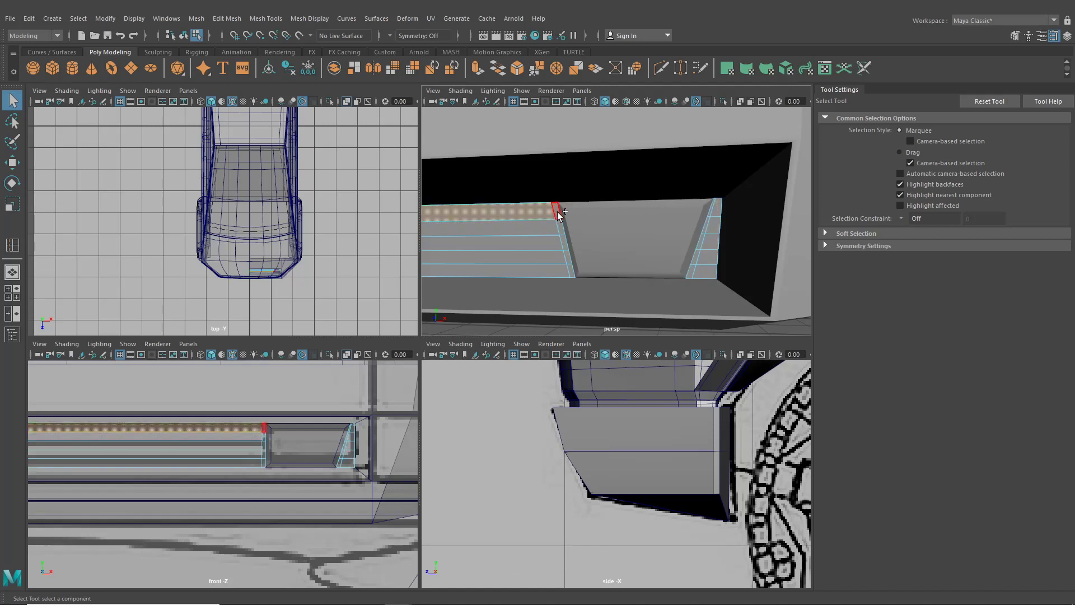
shift+click(556, 243)
shift+click(560, 270)
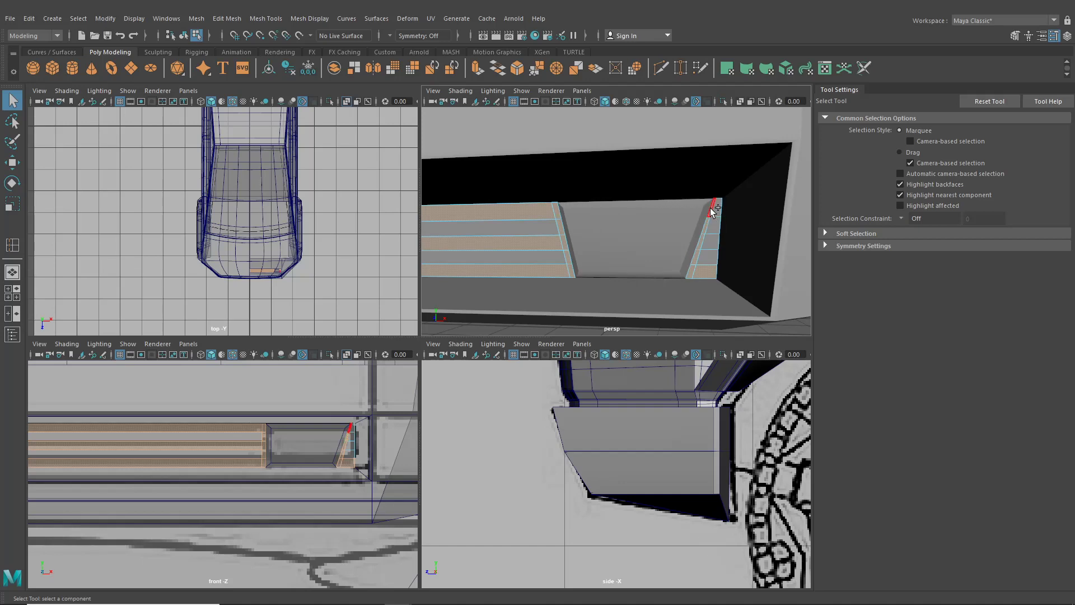
key(space)
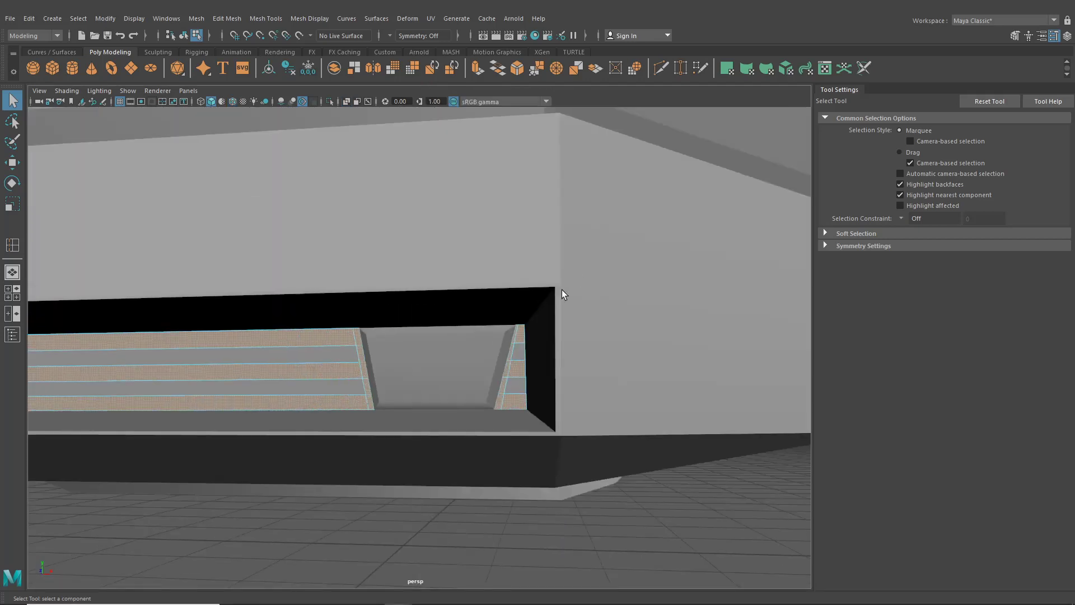
alt+middle_drag(562, 290, 721, 223)
click(1057, 36)
alt+drag(648, 247, 592, 291)
key(ctrl+e)
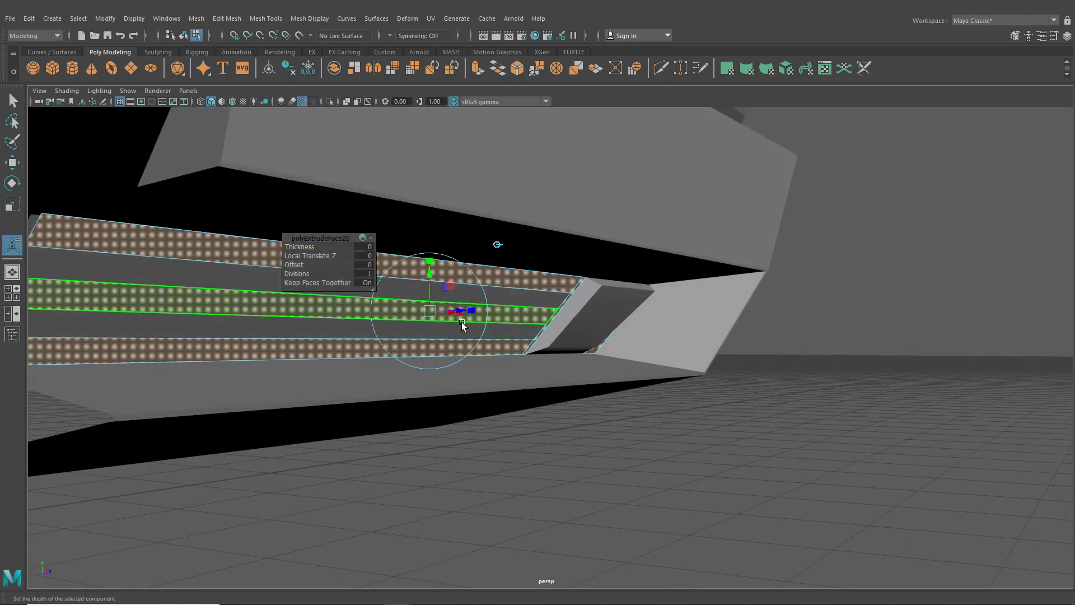
alt+drag(461, 322, 241, 184)
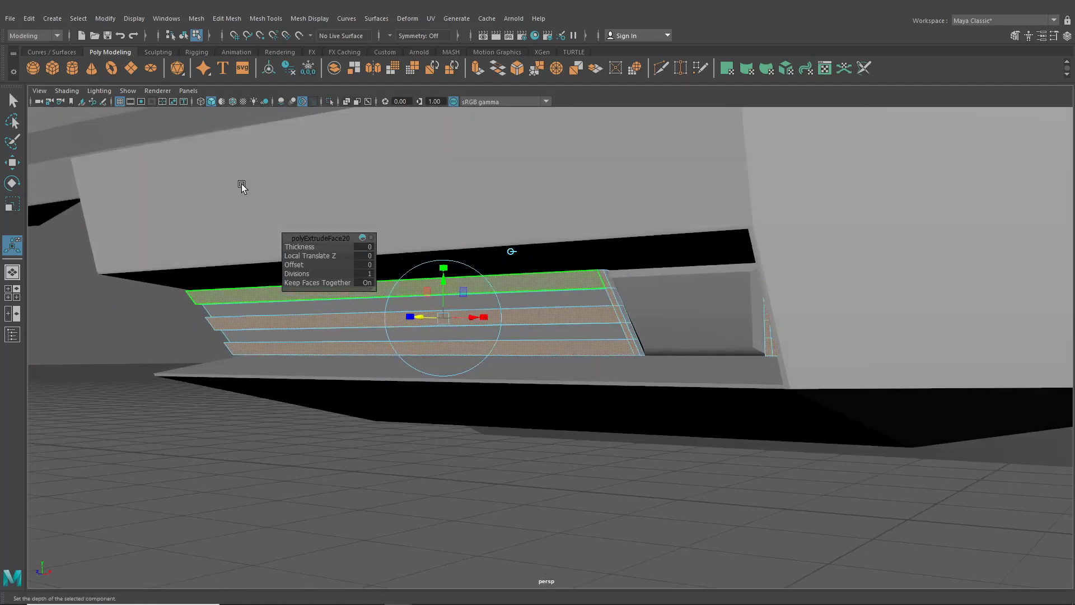
click(183, 35)
- Delete the extruded slats' small end faces along the car's centreline
alt+drag(148, 295, 484, 350)
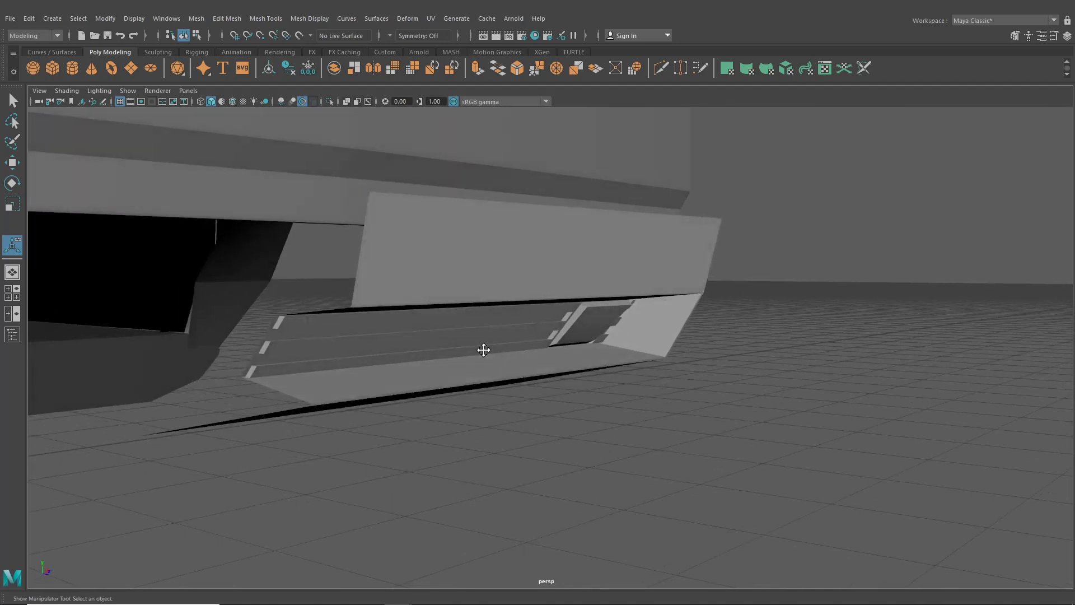
alt+middle_drag(484, 350, 523, 281)
scroll(523, 281, up, 3)
click(512, 274)
right_drag(442, 249, 449, 279)
key(q)
alt+drag(448, 279, 500, 258)
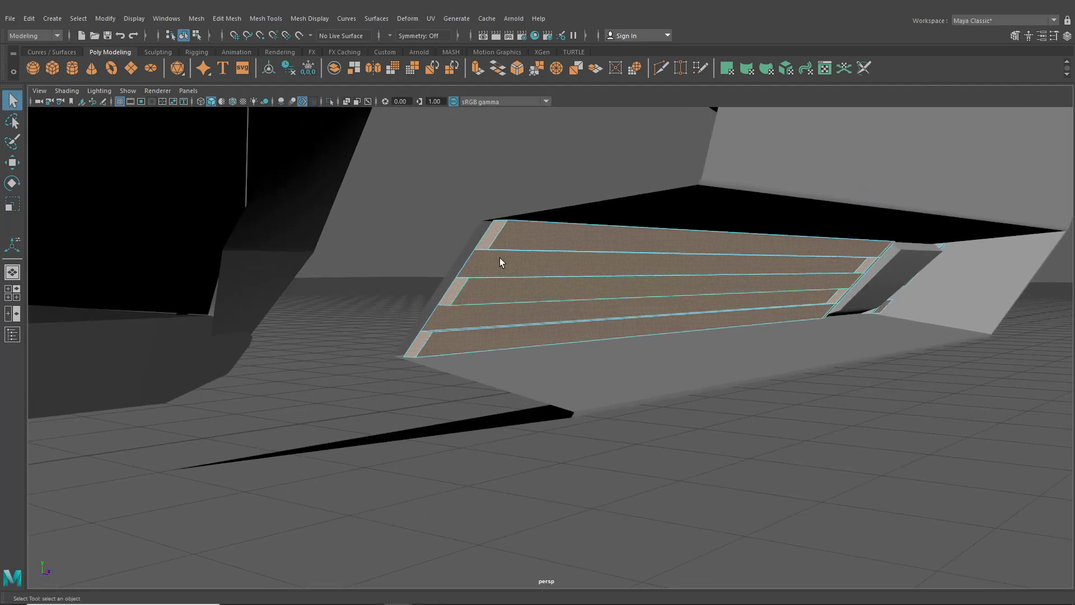
click(492, 240)
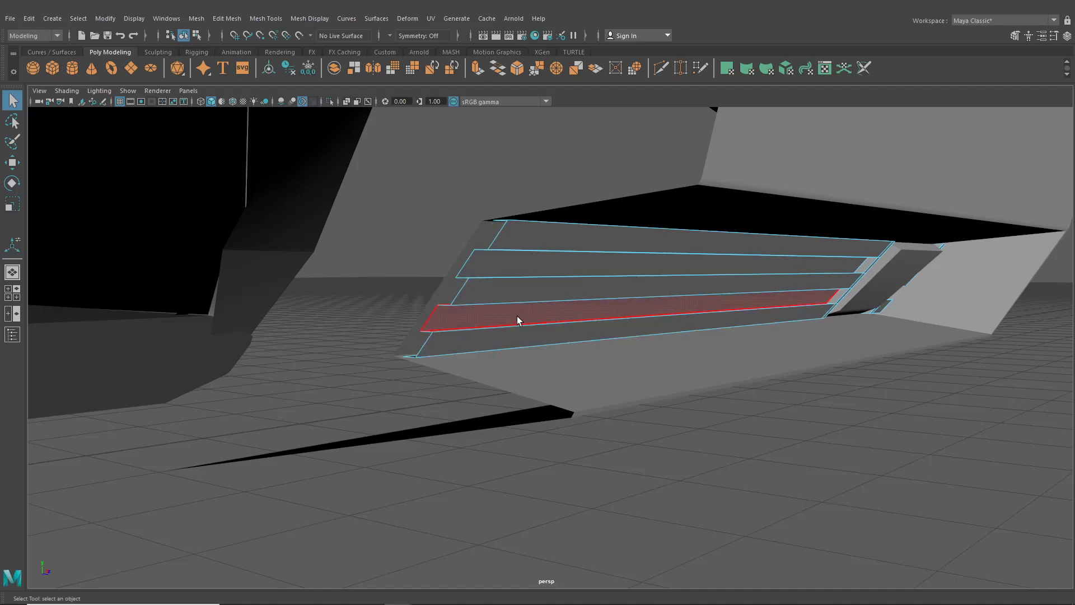
alt+drag(786, 281, 526, 323)
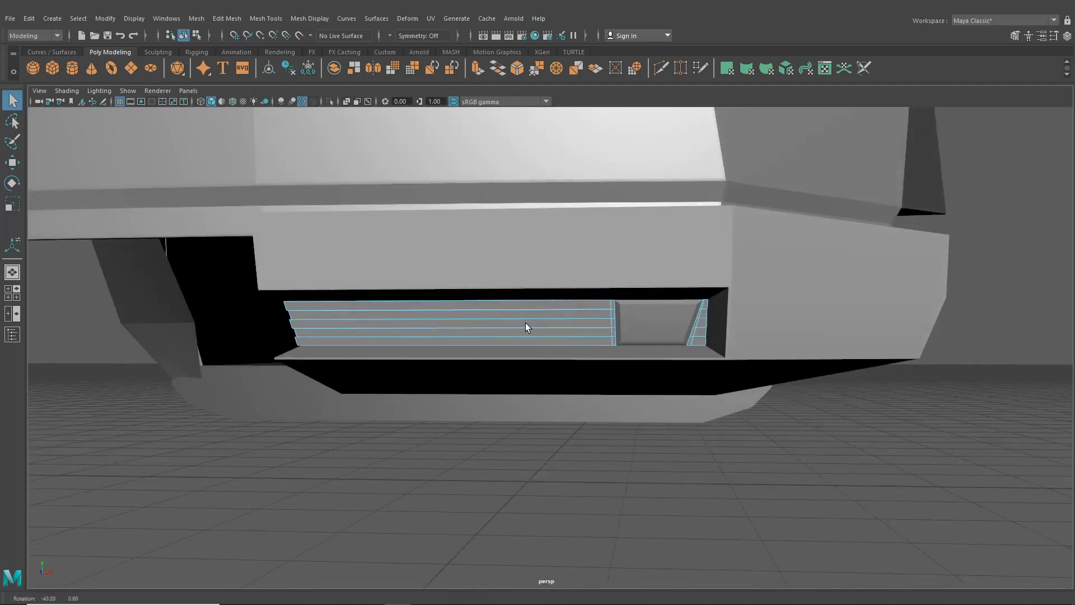
click(184, 35)
- Assign the existing blinn3 material to the lamp in the bumper recess
alt+drag(452, 461, 626, 341)
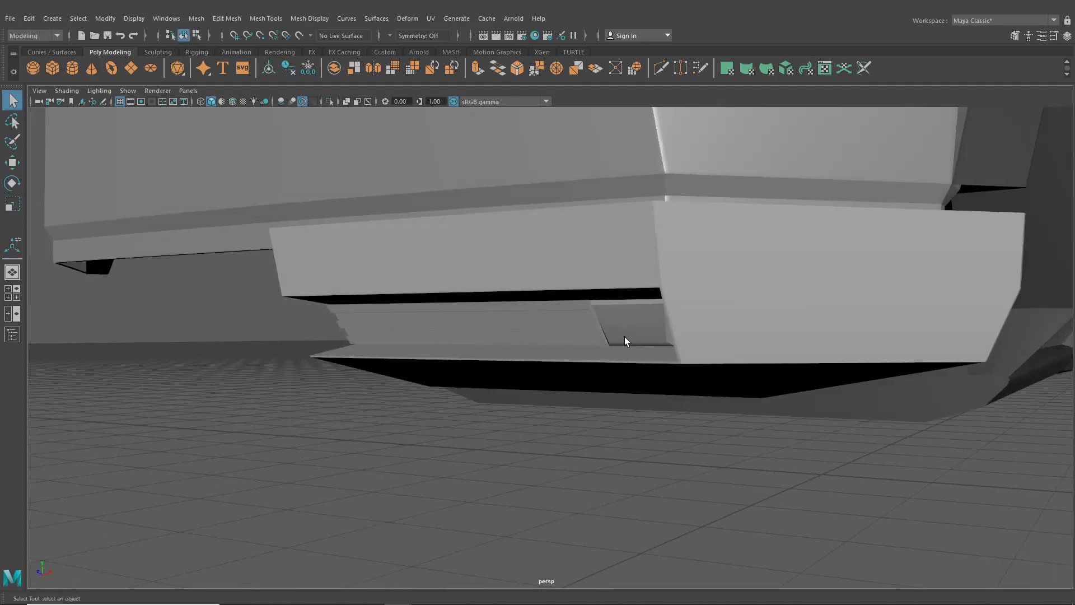
click(626, 341)
click(534, 36)
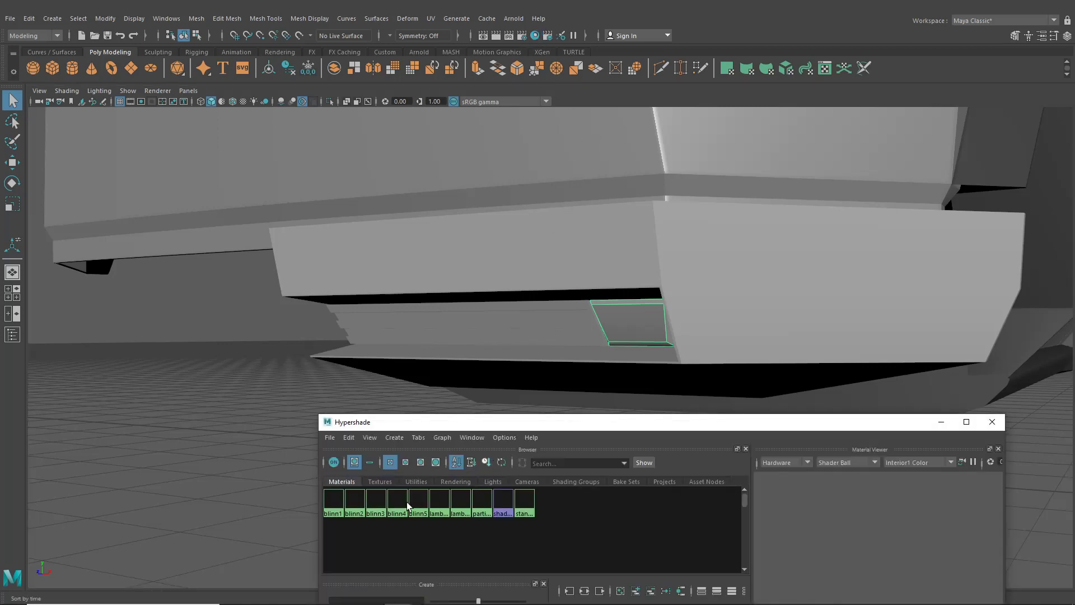
right_drag(375, 503, 372, 416)
alt+drag(821, 338, 688, 311)
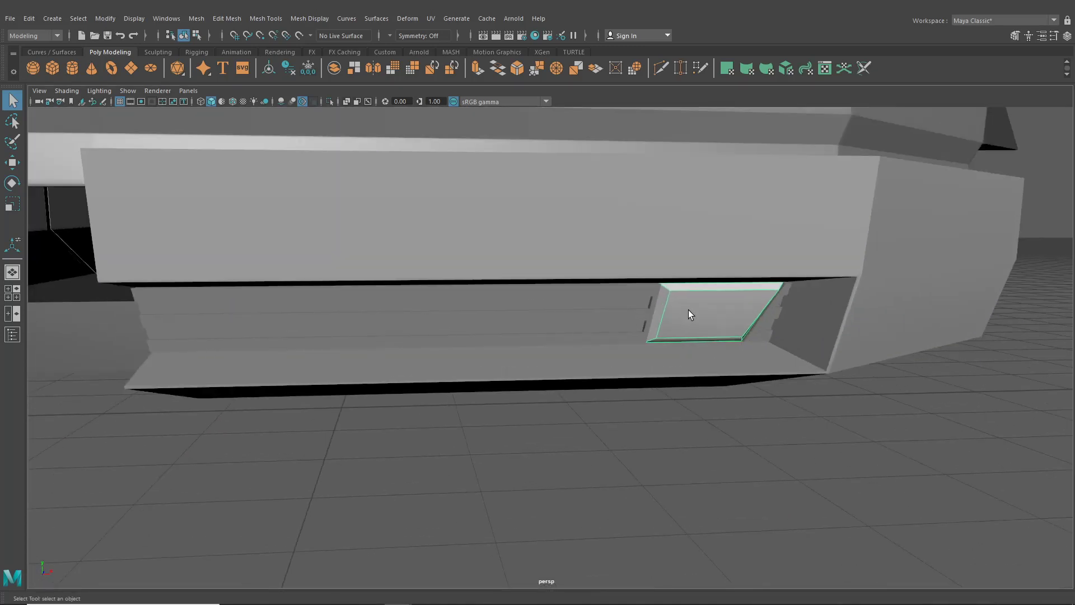
scroll(714, 250, up, 3)
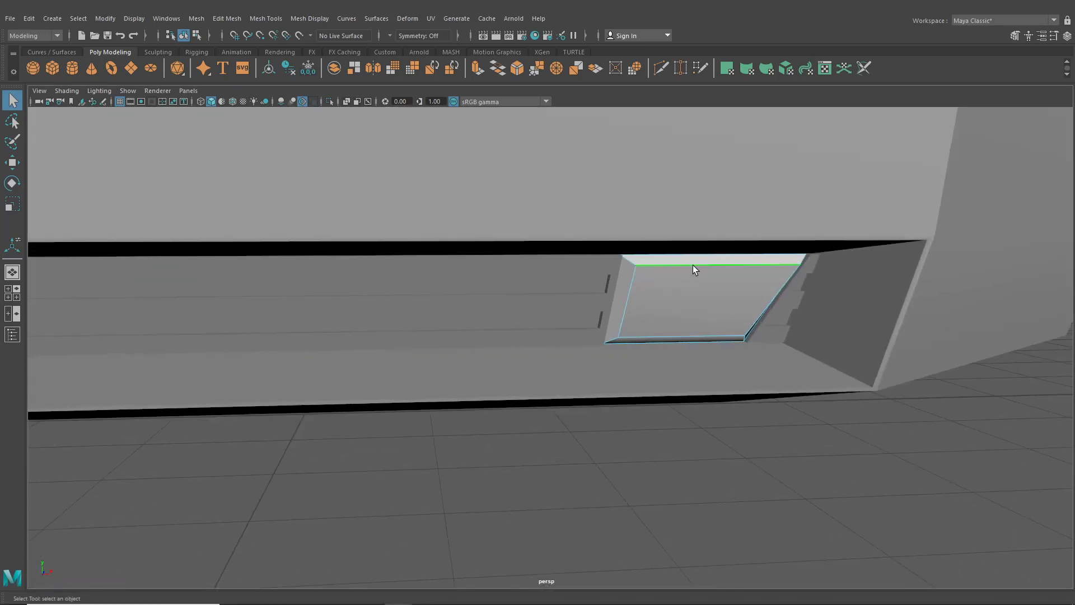
click(694, 264)
shift+click(633, 281)
shift+click(715, 339)
alt+drag(742, 352, 770, 280)
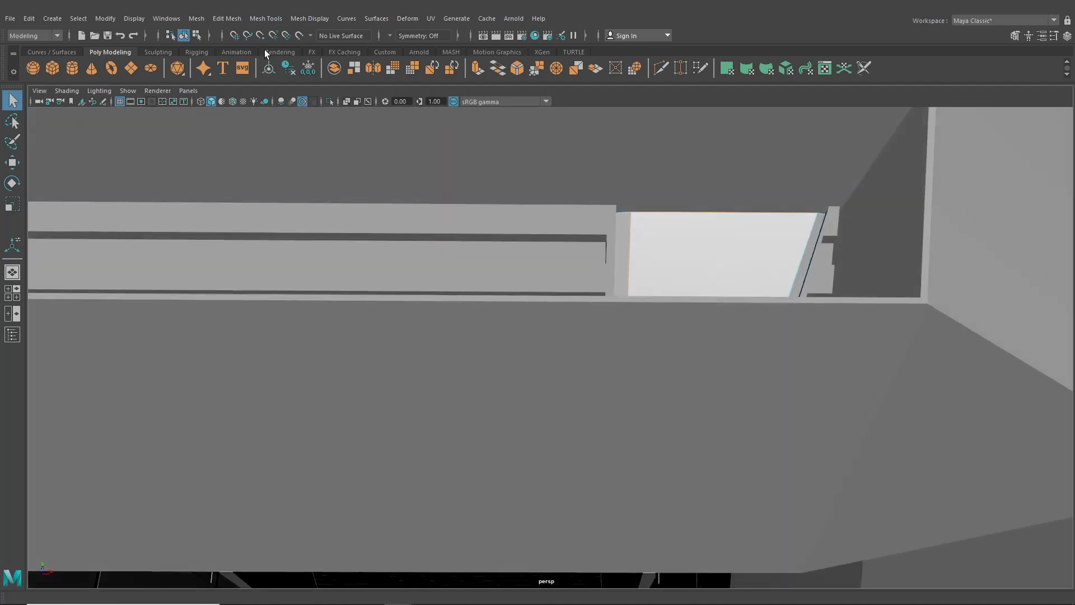
- Isolate the lamp and extrude its outer border edges backward to give it depth
click(330, 101)
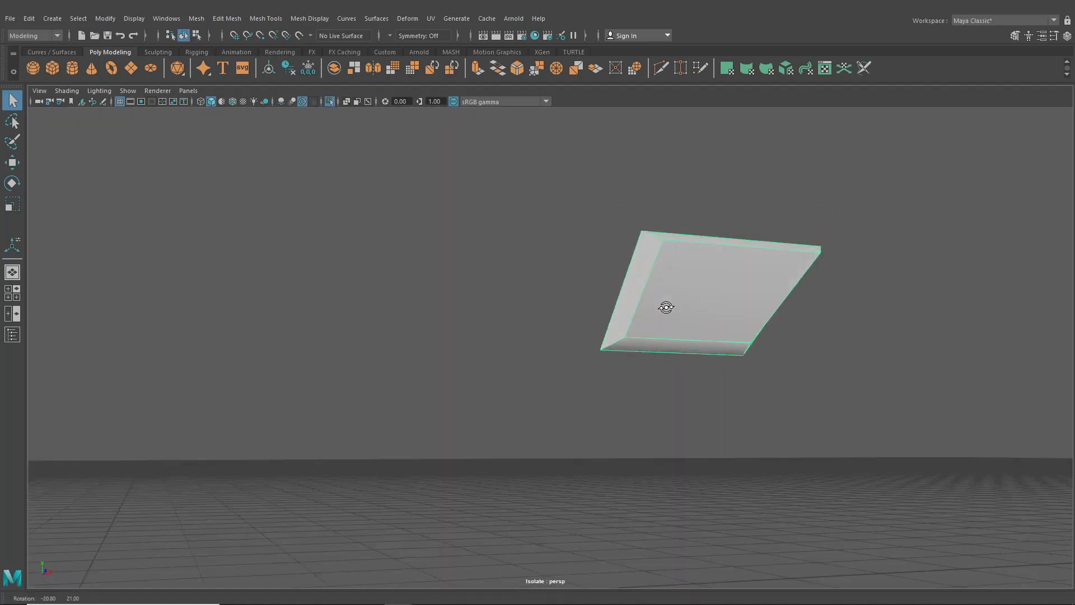
alt+drag(696, 305, 688, 281)
click(688, 241)
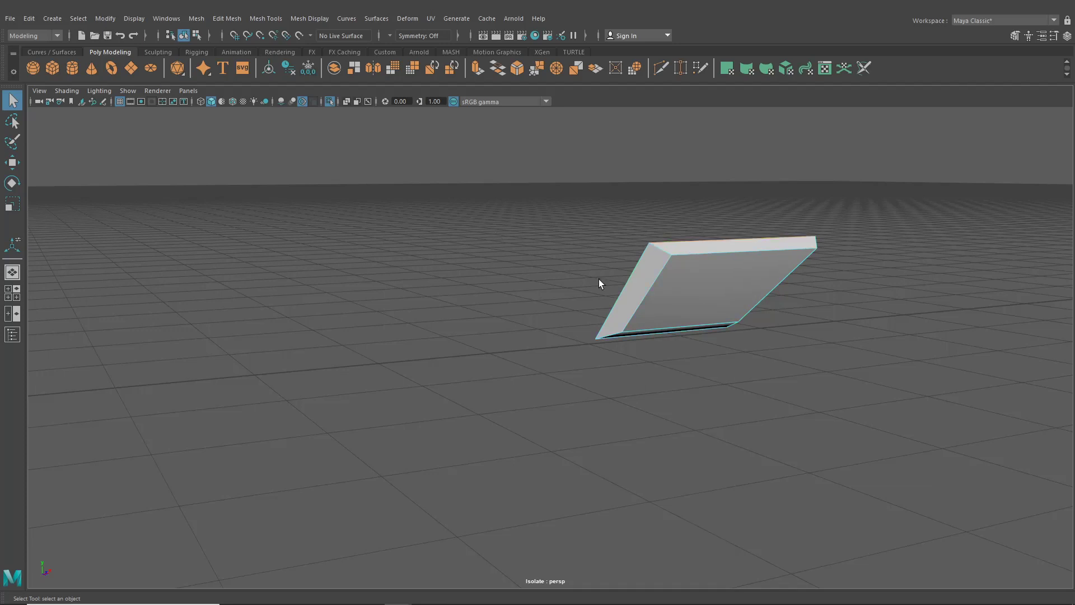
shift+click(625, 290)
alt+drag(660, 346, 649, 344)
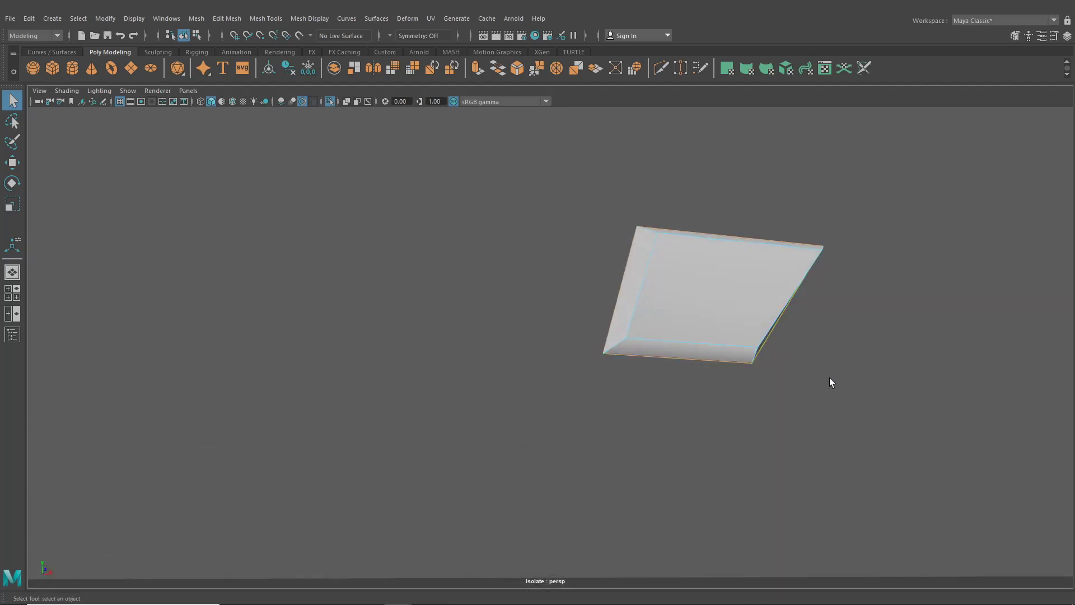
alt+drag(829, 379, 715, 408)
key(ctrl+e)
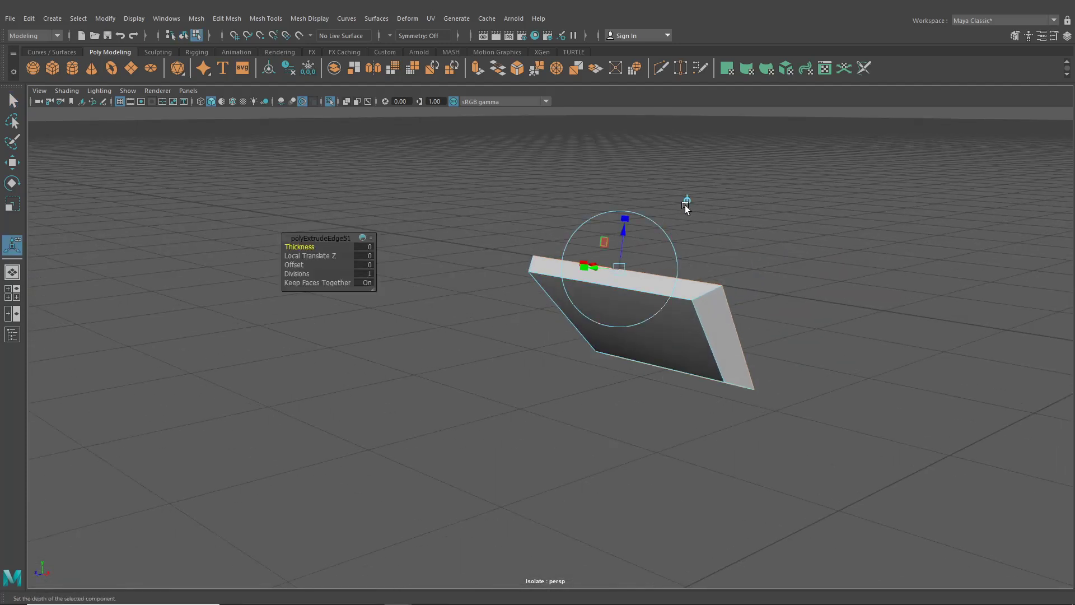
click(687, 201)
drag(641, 329, 674, 320)
alt+drag(674, 319, 795, 322)
- Select the lamp's extruded side faces and reverse their normals
right_drag(691, 173, 680, 211)
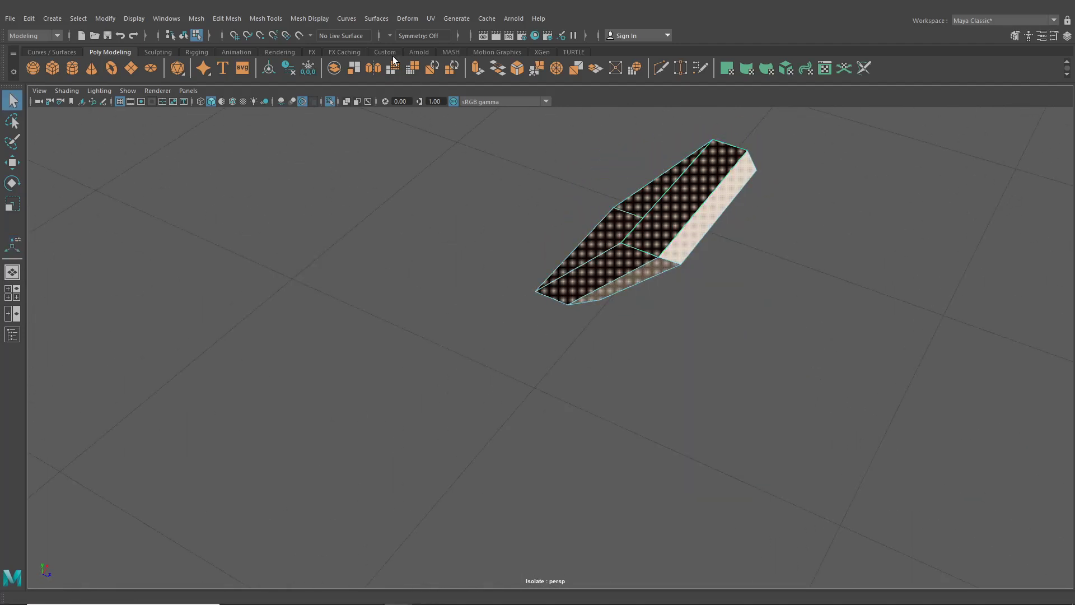
alt+drag(538, 185, 737, 191)
click(353, 19)
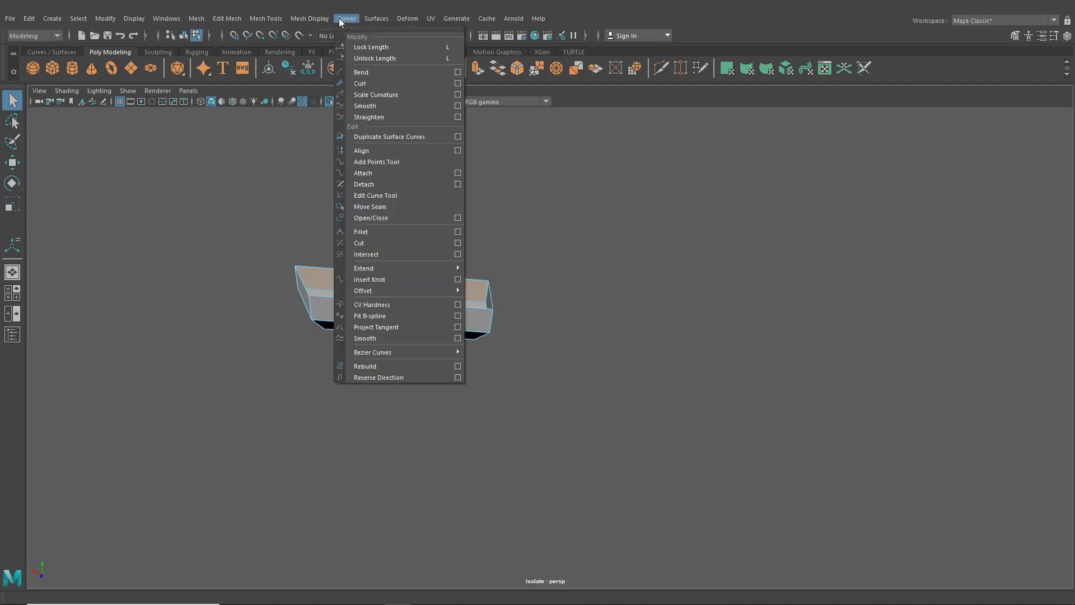
mouse_move(320, 19)
click(333, 69)
alt+drag(516, 305, 502, 307)
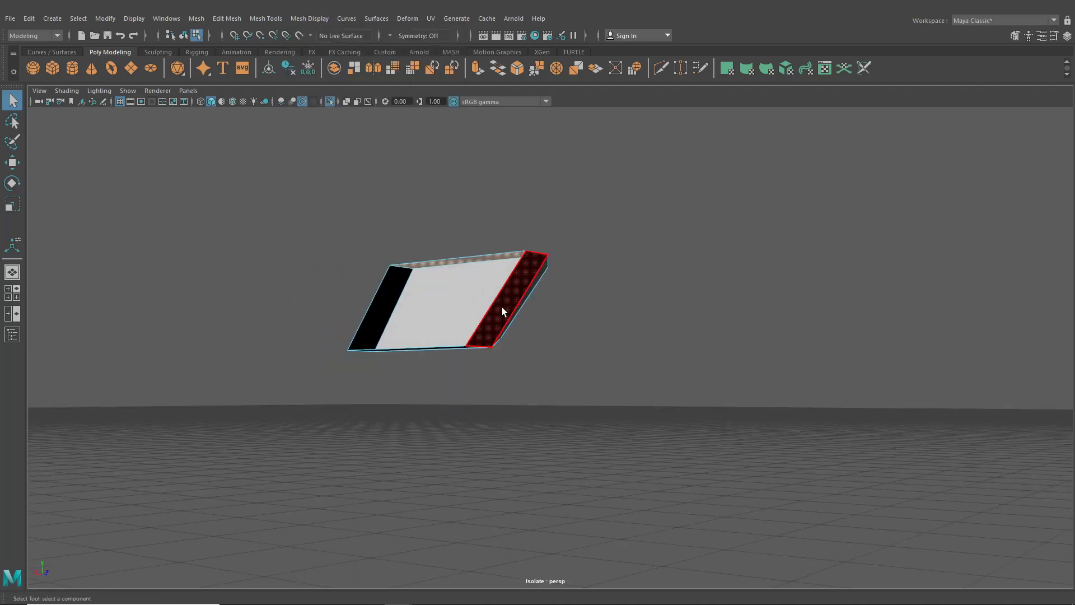
- Assign the existing dark Lambert material to the lamp's extruded side faces
alt+drag(420, 340, 568, 341)
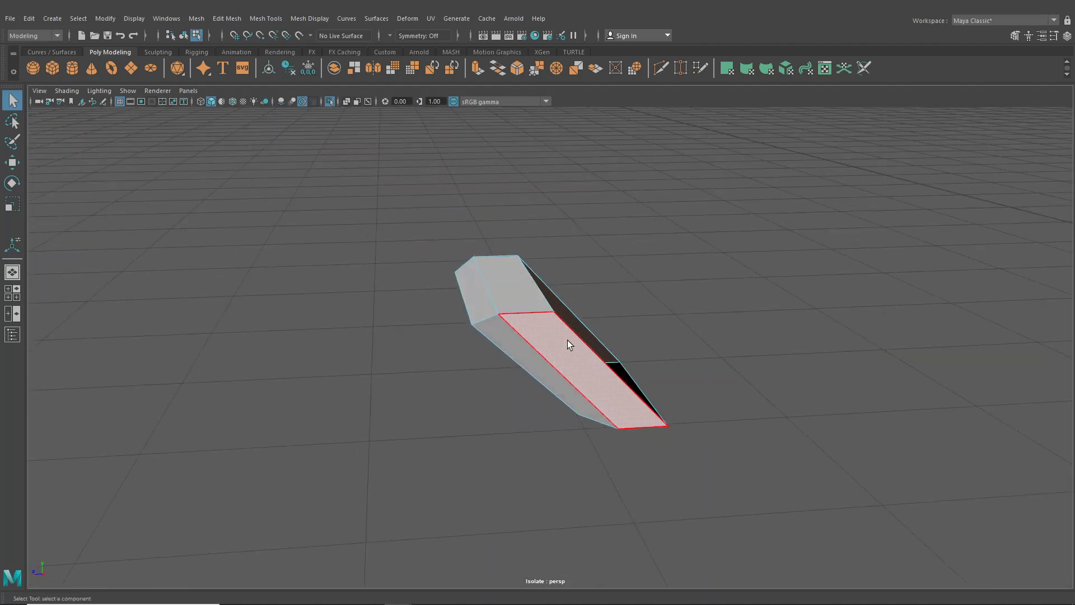
click(535, 36)
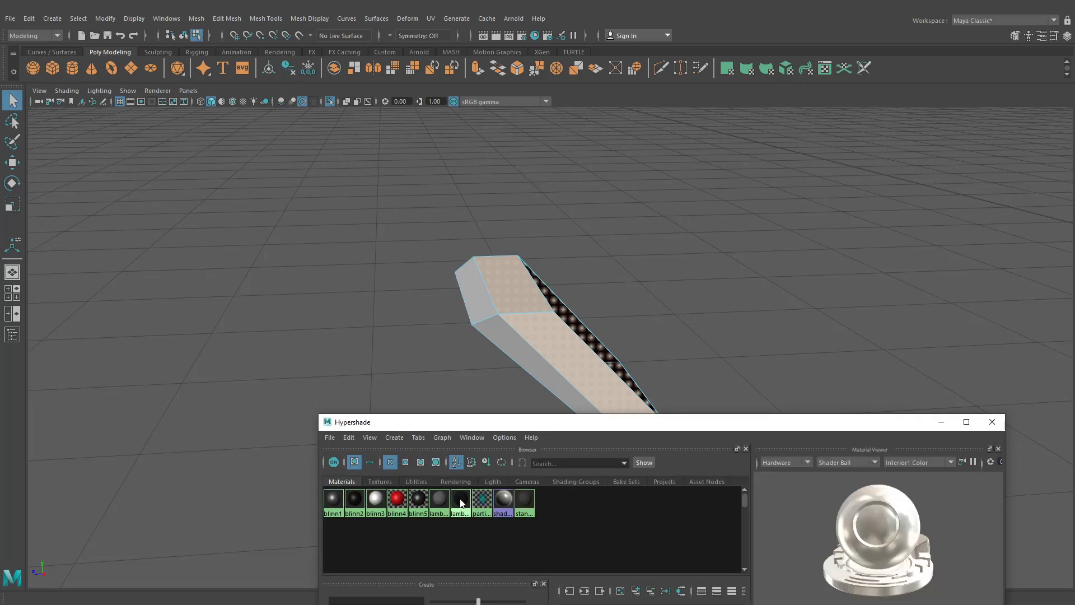
right_click(461, 499)
click(448, 504)
click(993, 422)
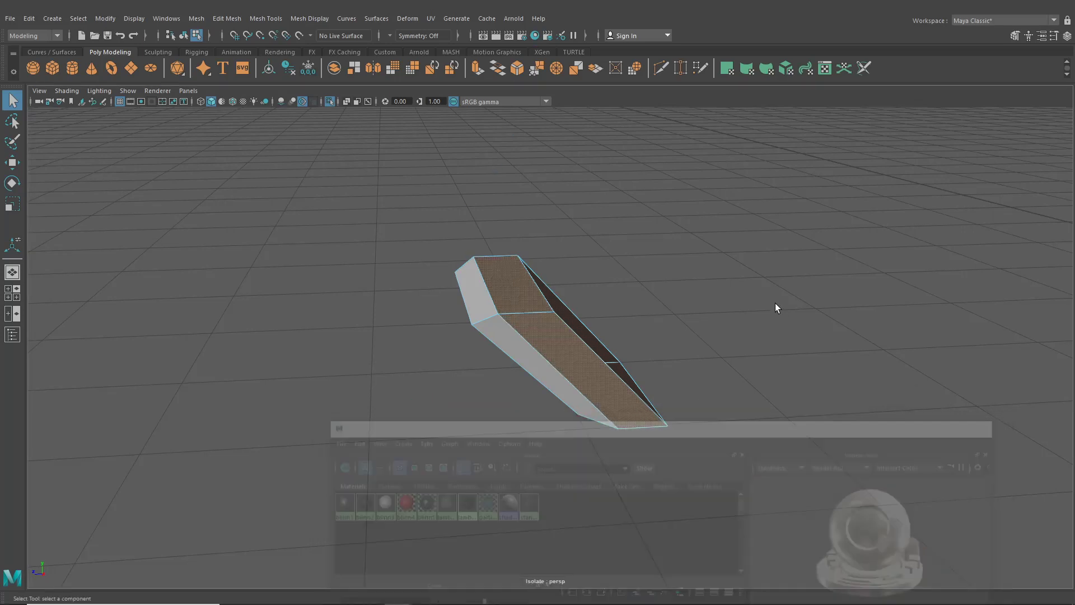
- Move the upper corner vertex of the lamp's front face inward along X to widen the slanted border
alt+drag(775, 304, 585, 233)
right_drag(615, 272, 597, 269)
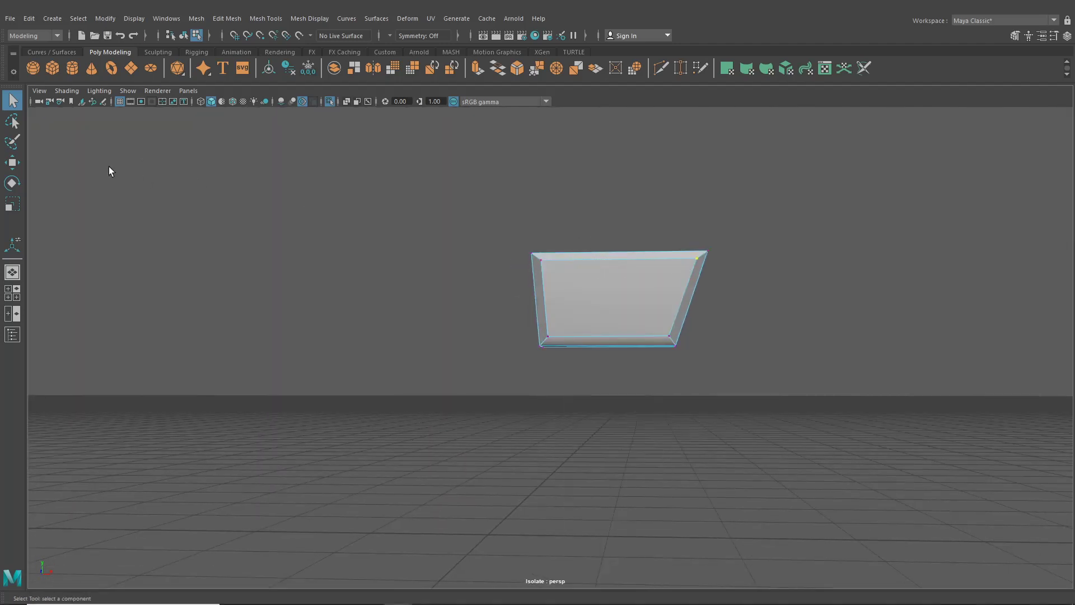
click(13, 163)
drag(744, 256, 704, 291)
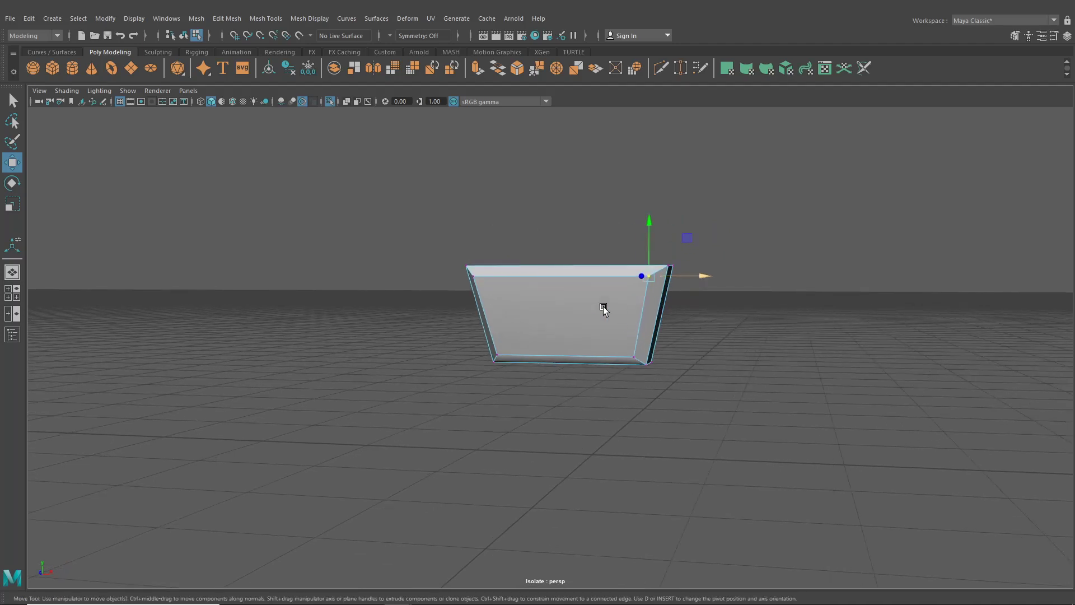
- Try to bevel the lamp's front face border, corner and outer rim edges together with a fraction of 0.5
right_drag(593, 285, 586, 255)
alt+drag(586, 255, 481, 334)
click(553, 338)
shift+click(515, 298)
drag(314, 209, 375, 260)
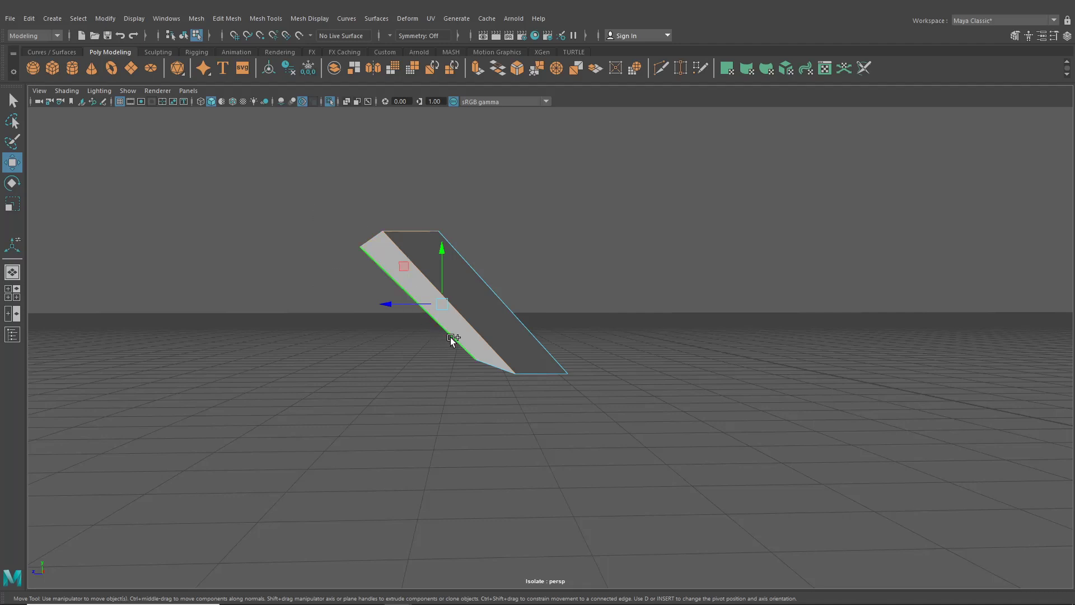
shift+drag(518, 392, 518, 392)
alt+drag(518, 392, 542, 364)
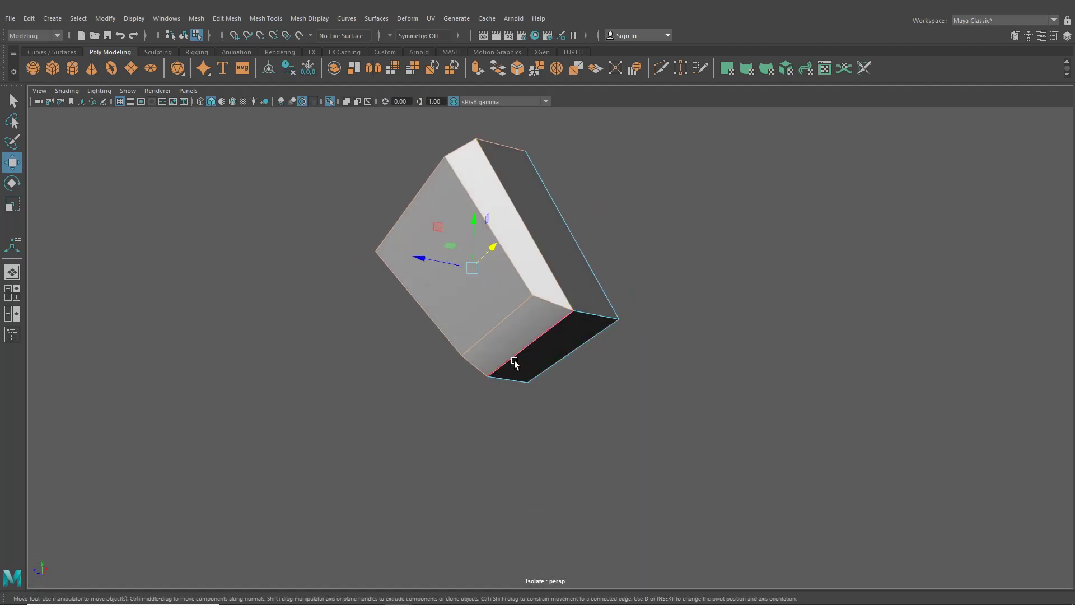
alt+drag(476, 336, 644, 380)
drag(568, 279, 607, 311)
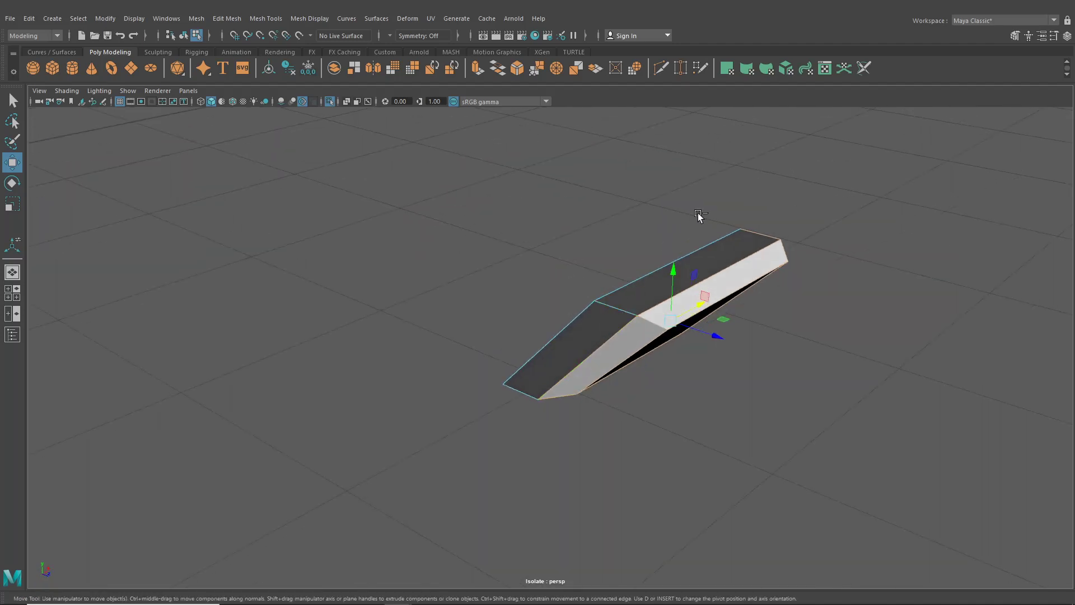
shift+drag(756, 238, 756, 238)
click(264, 19)
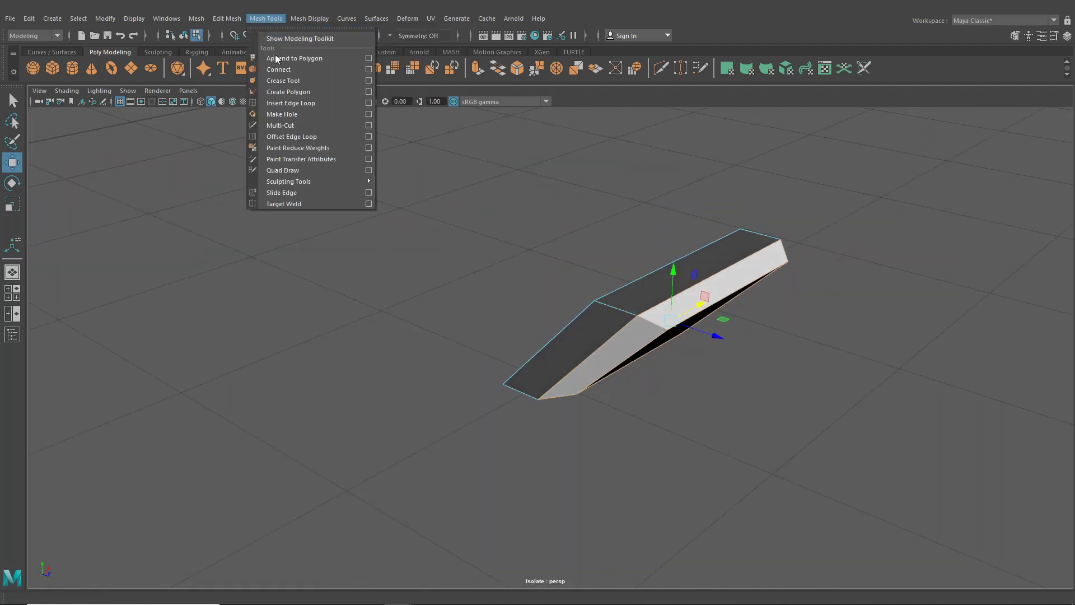
mouse_move(226, 19)
click(247, 59)
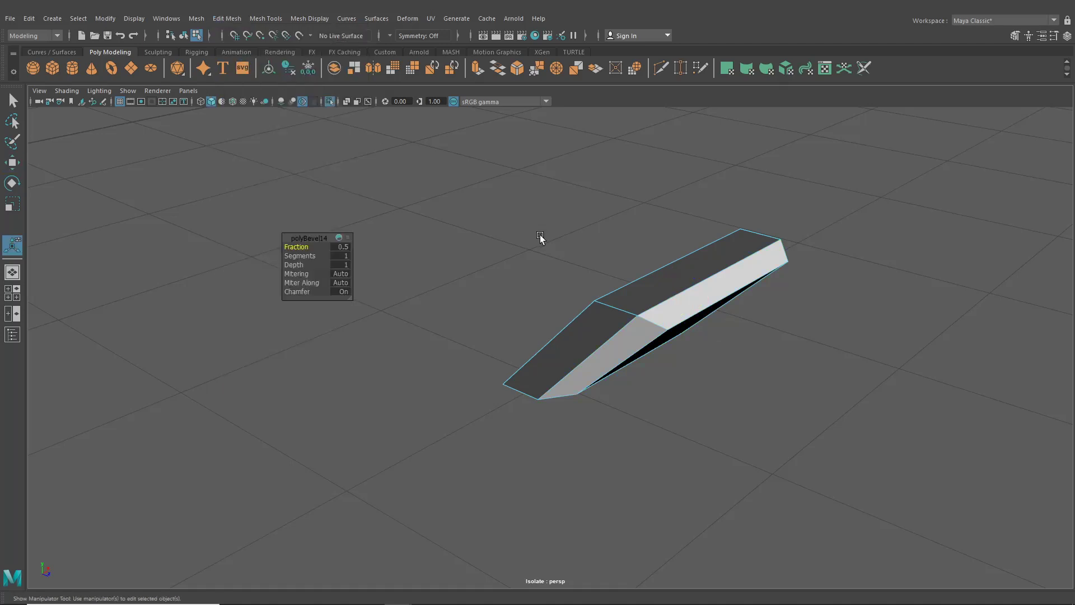
- Check the lamp's beveled edges up close and undo the bevel
alt+drag(540, 236, 474, 245)
scroll(474, 245, up, 4)
alt+middle_drag(474, 245, 468, 279)
scroll(468, 279, up, 8)
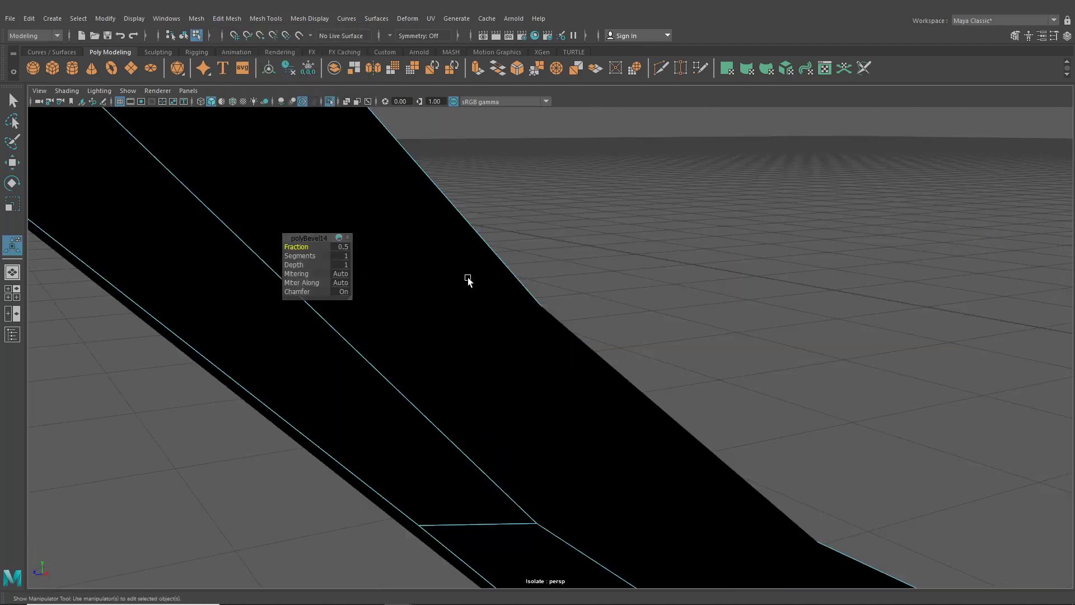
key(f)
alt+drag(463, 278, 479, 294)
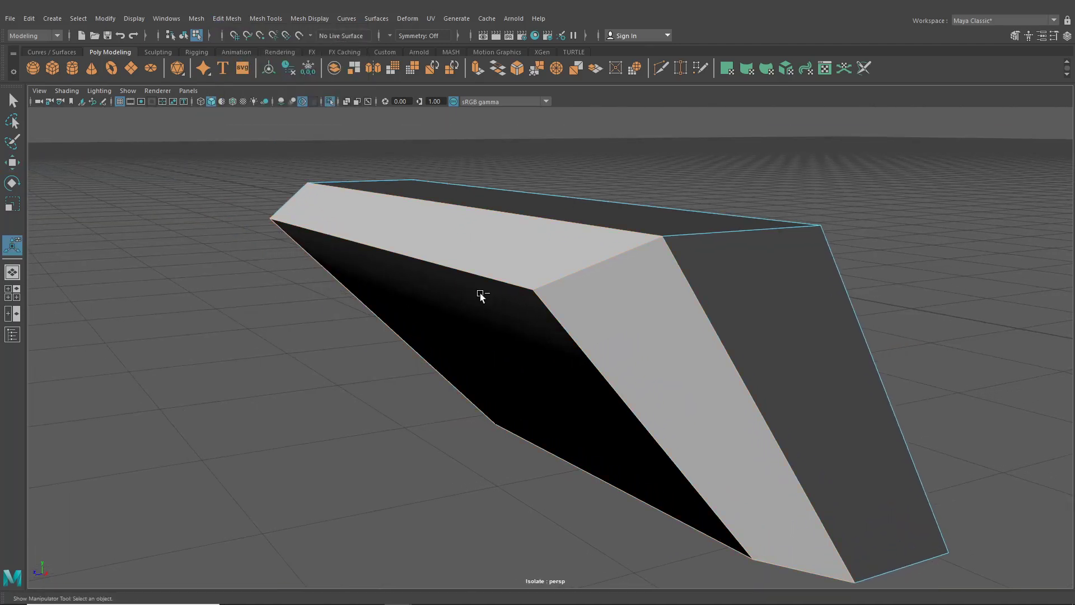
scroll(620, 263, down, 5)
- Try beveling only the border edges of the lamp's front face, adjust the fraction, and undo the bevel
alt+drag(619, 305, 639, 286)
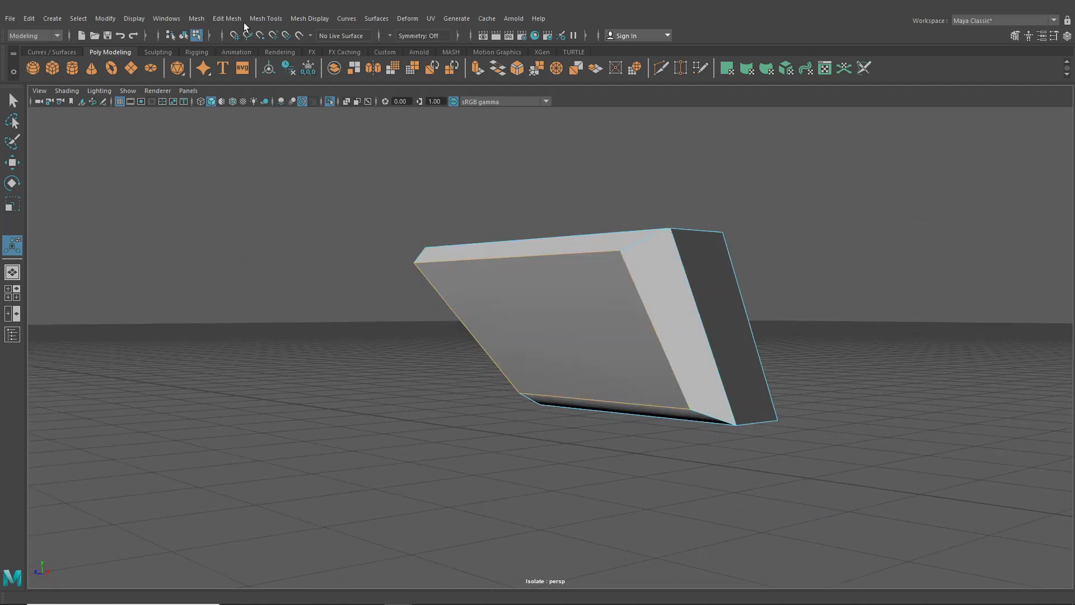
click(227, 19)
click(243, 58)
alt+drag(395, 148, 526, 288)
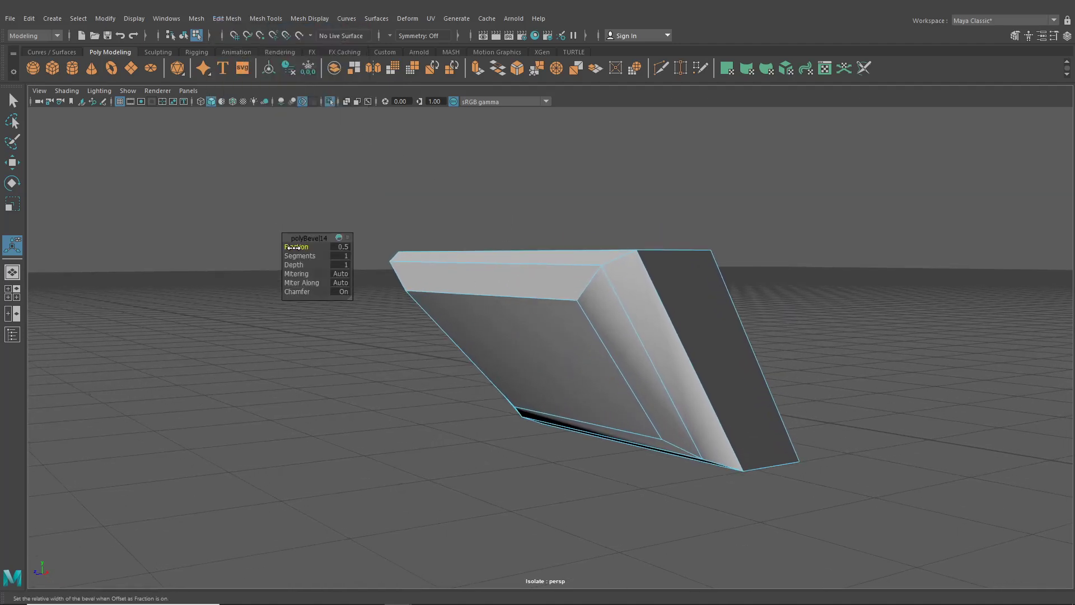
drag(293, 248, 298, 249)
key(ctrl+z)
key(ctrl+z)
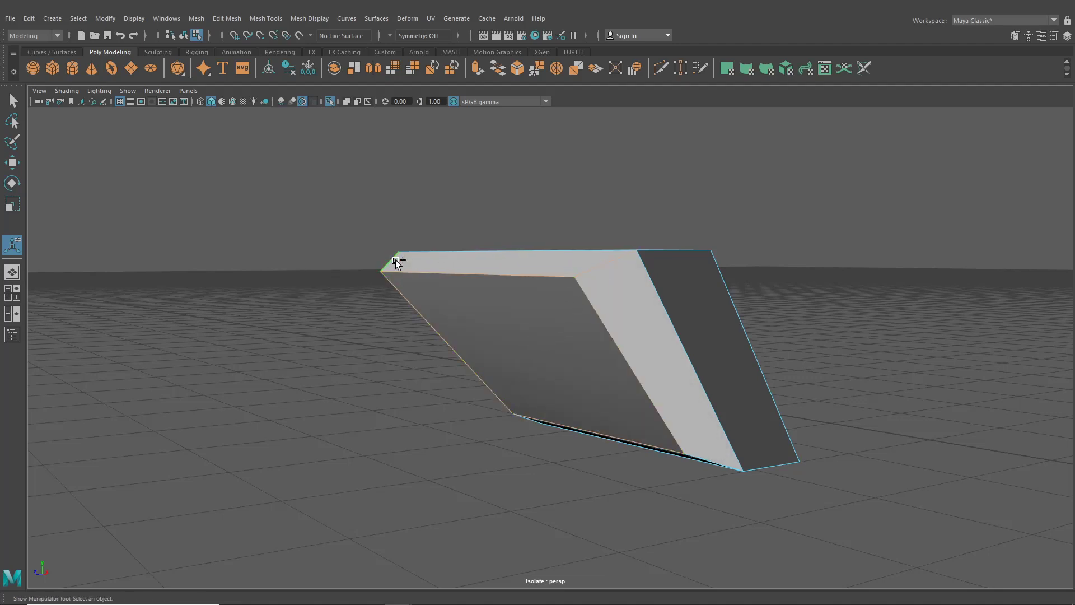
- Try a 0.5 fraction bevel on the front face border plus the slanted corner edges, and undo it
alt+drag(721, 451, 726, 396)
shift+click(734, 369)
alt+drag(573, 389, 644, 411)
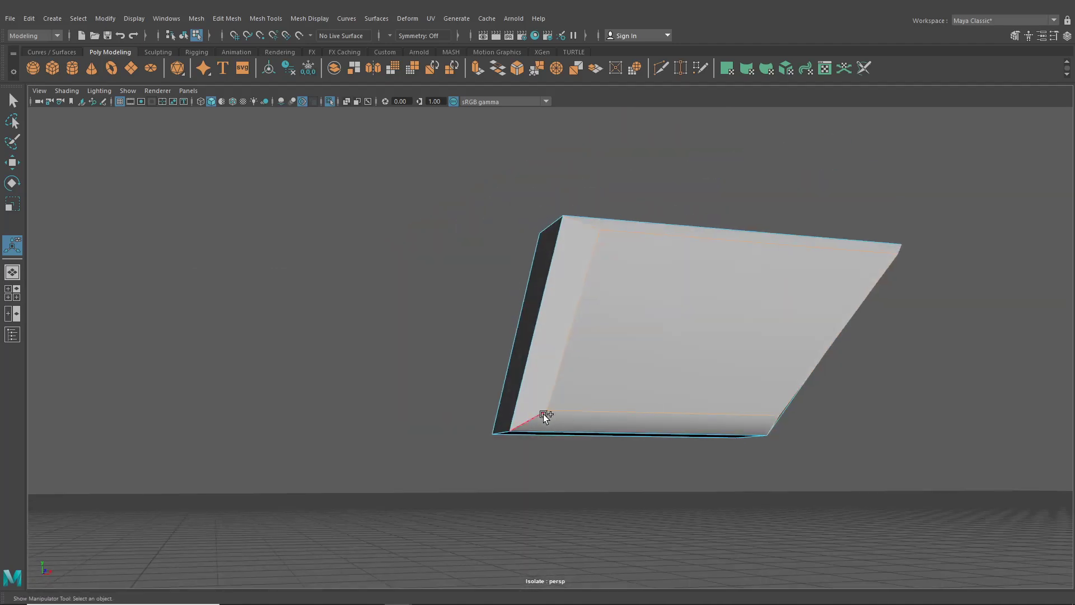
click(227, 18)
click(240, 52)
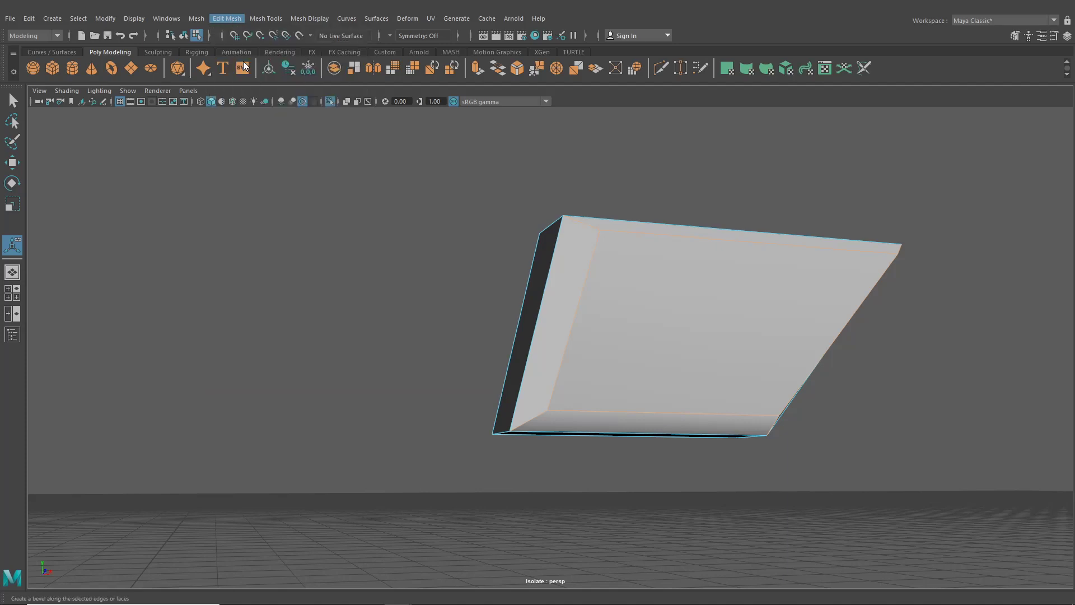
alt+drag(509, 240, 419, 271)
scroll(444, 269, up, 5)
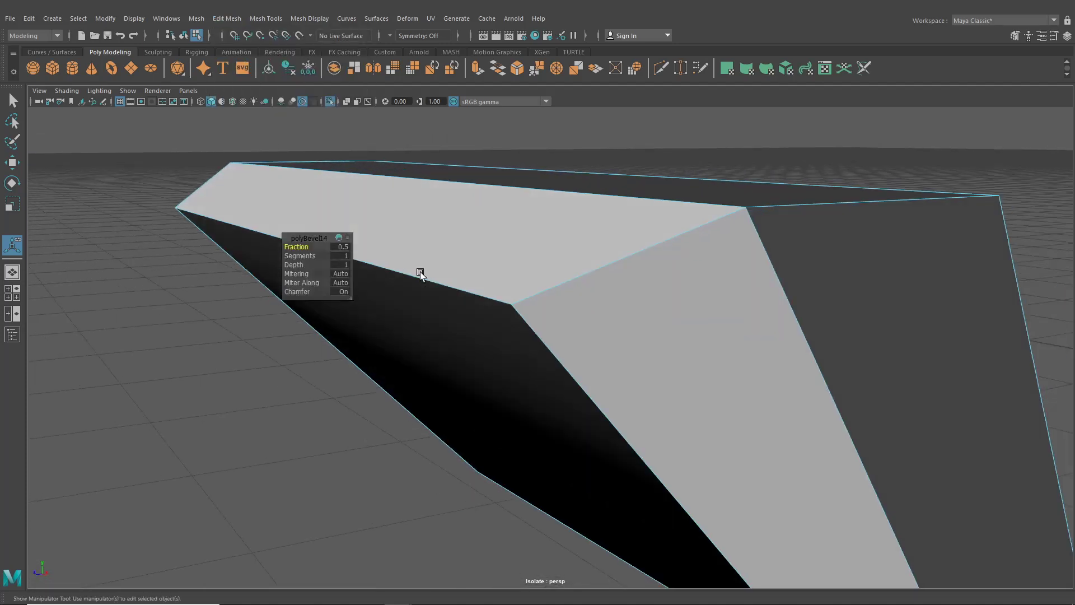
alt+right_drag(419, 271, 450, 281)
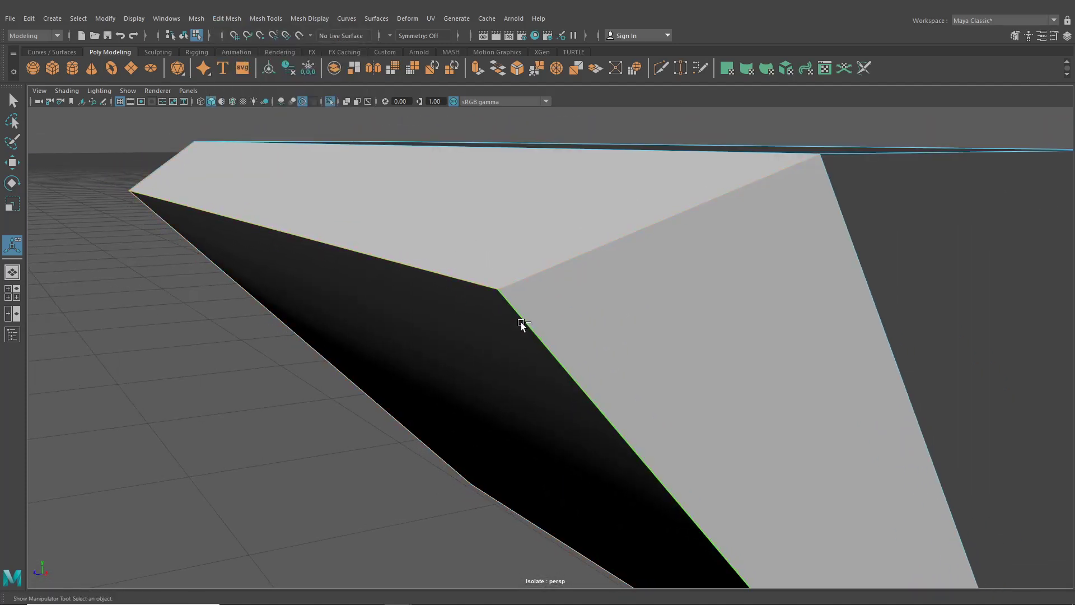
- Merge the vertices along the lamp's outer front rim with a distance threshold of 0.01
scroll(563, 331, down, 5)
right_drag(560, 330, 560, 310)
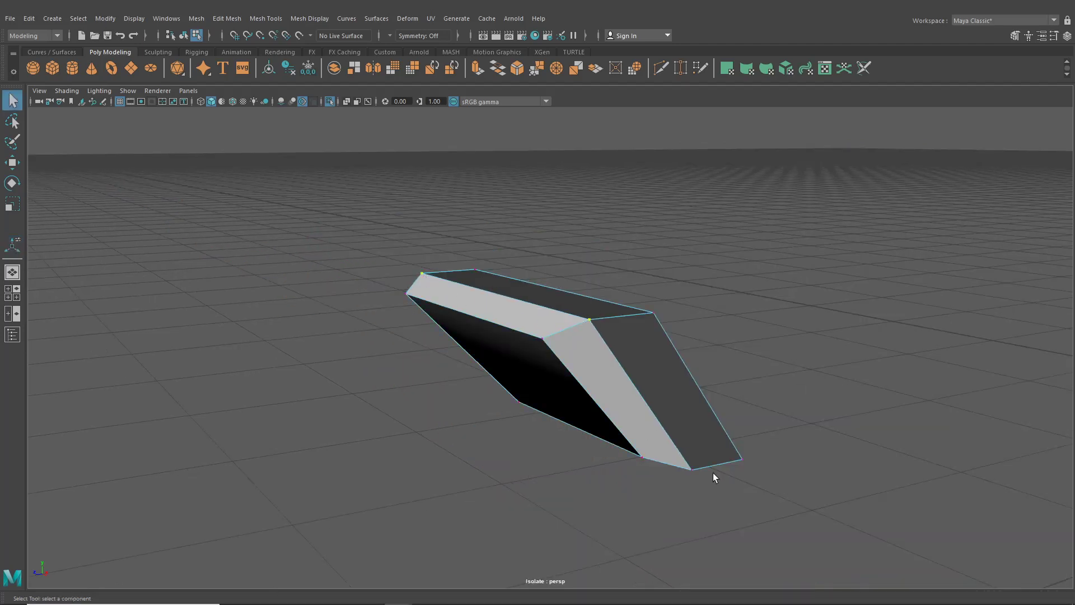
alt+drag(705, 489, 539, 417)
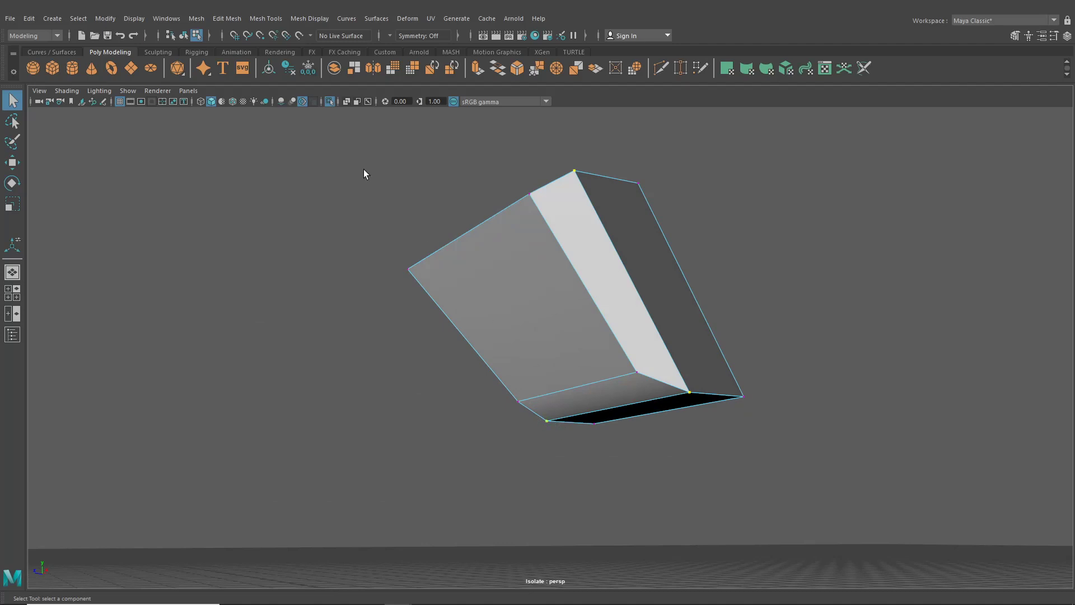
click(229, 19)
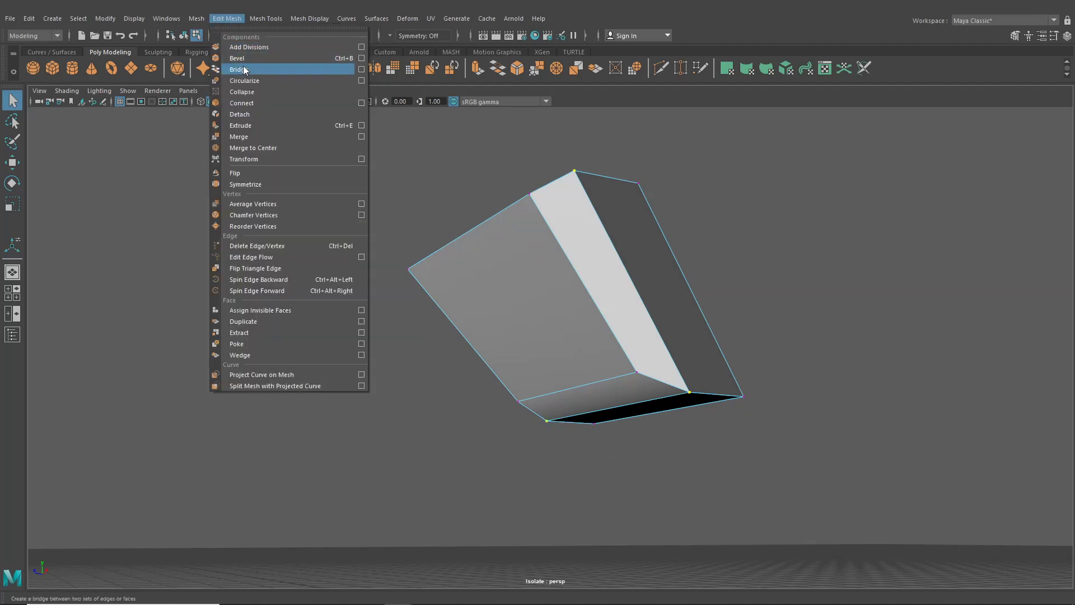
click(251, 136)
click(182, 37)
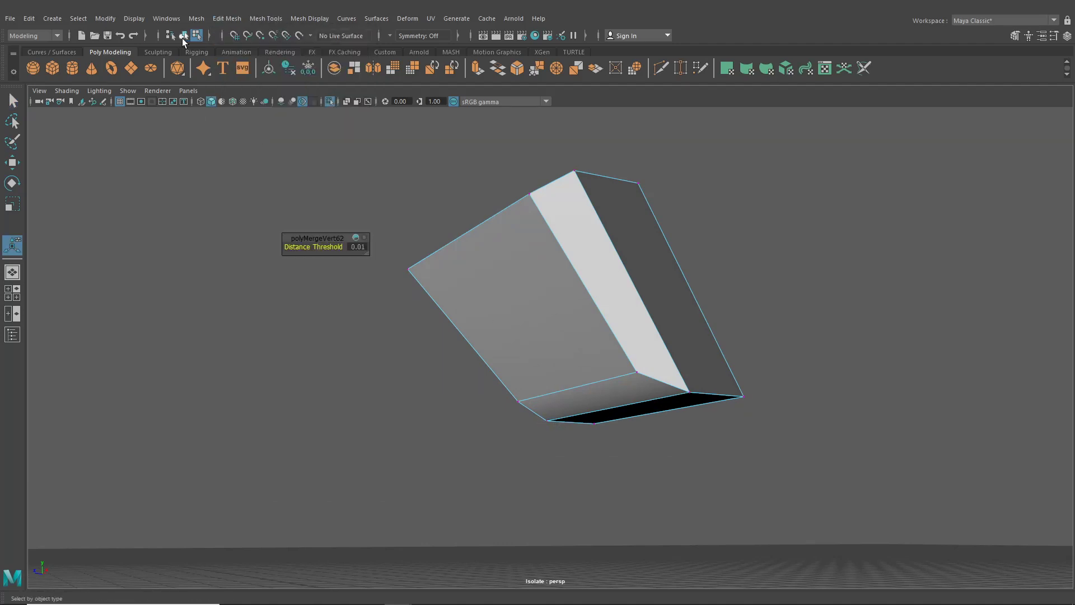
- Try beveling the lamp's front border and slanted corner edges again, and undo the bevel
alt+drag(431, 146, 593, 319)
right_drag(613, 304, 613, 269)
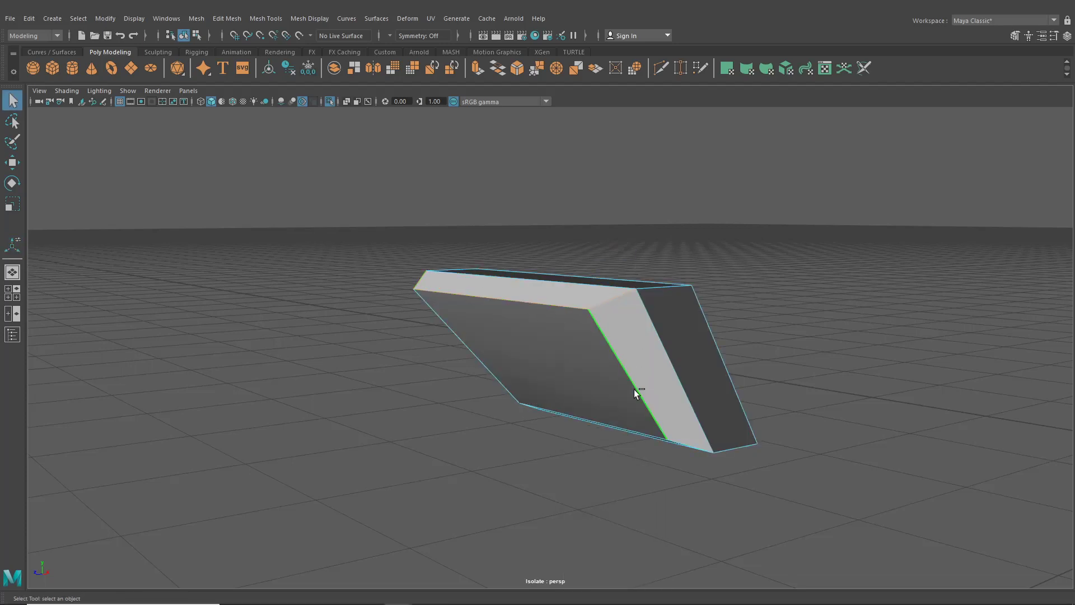
alt+drag(634, 389, 637, 361)
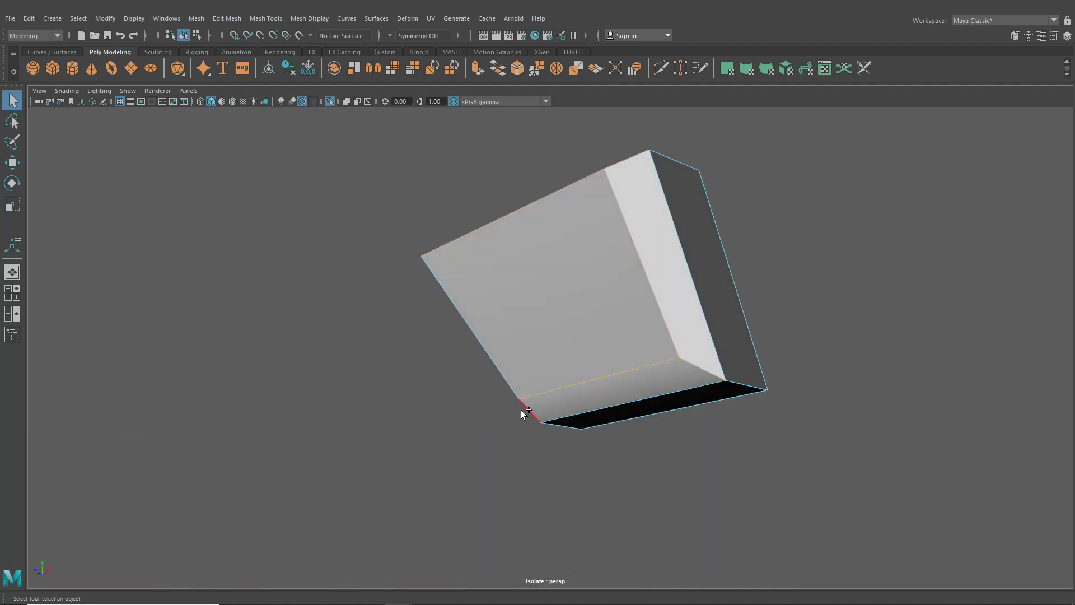
alt+drag(498, 374, 348, 72)
click(278, 18)
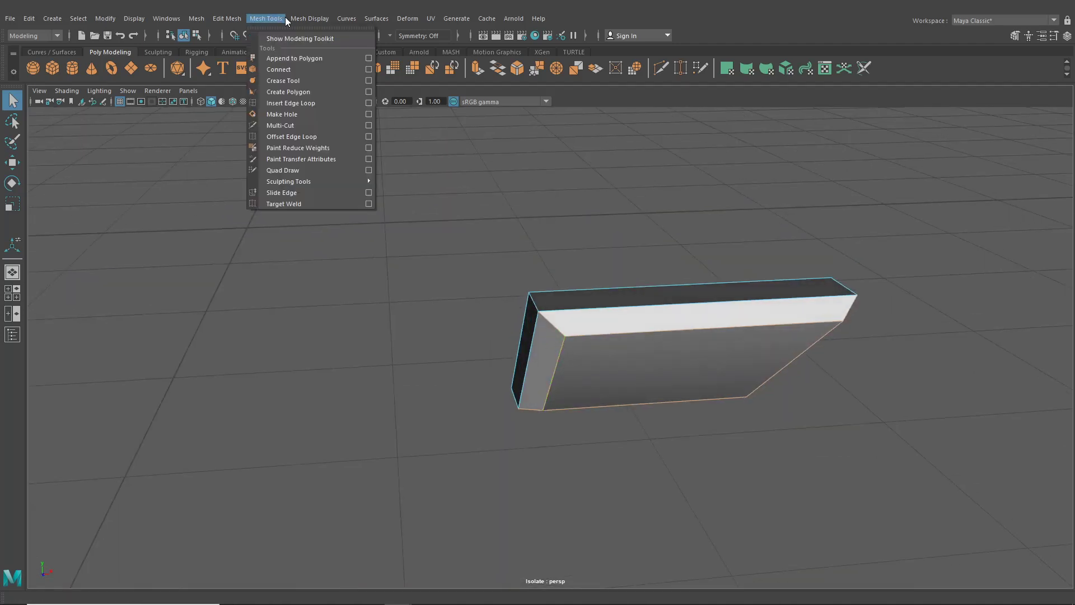
mouse_move(230, 18)
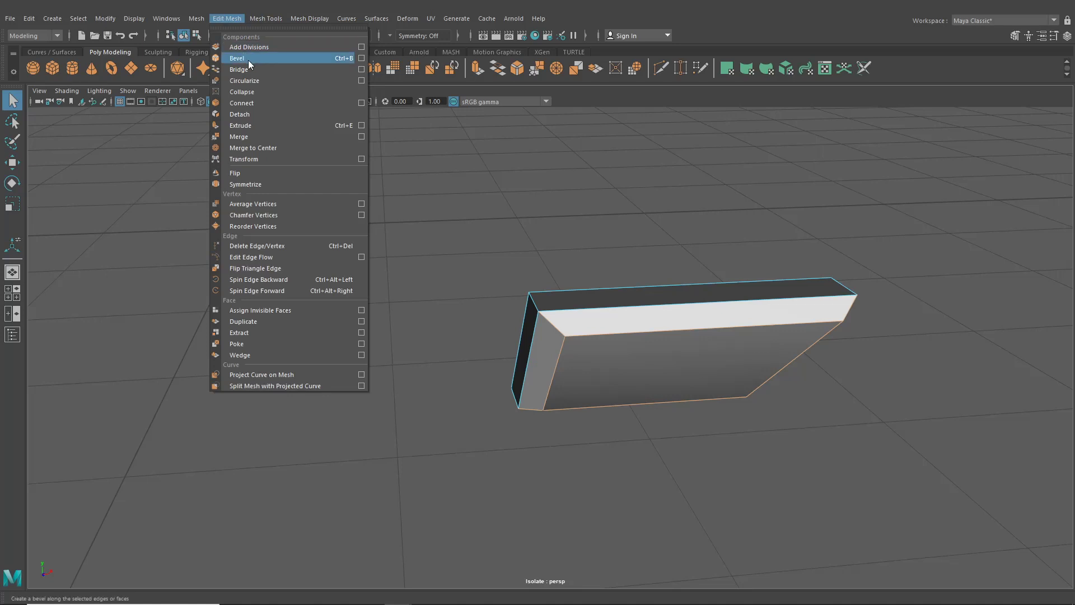
click(257, 58)
alt+right_drag(434, 162, 520, 210)
key(ctrl+z)
- Merge the vertices at the lamp's front face corners with a 0.01 threshold and switch to edge selection
scroll(555, 291, down, 8)
scroll(559, 318, up, 3)
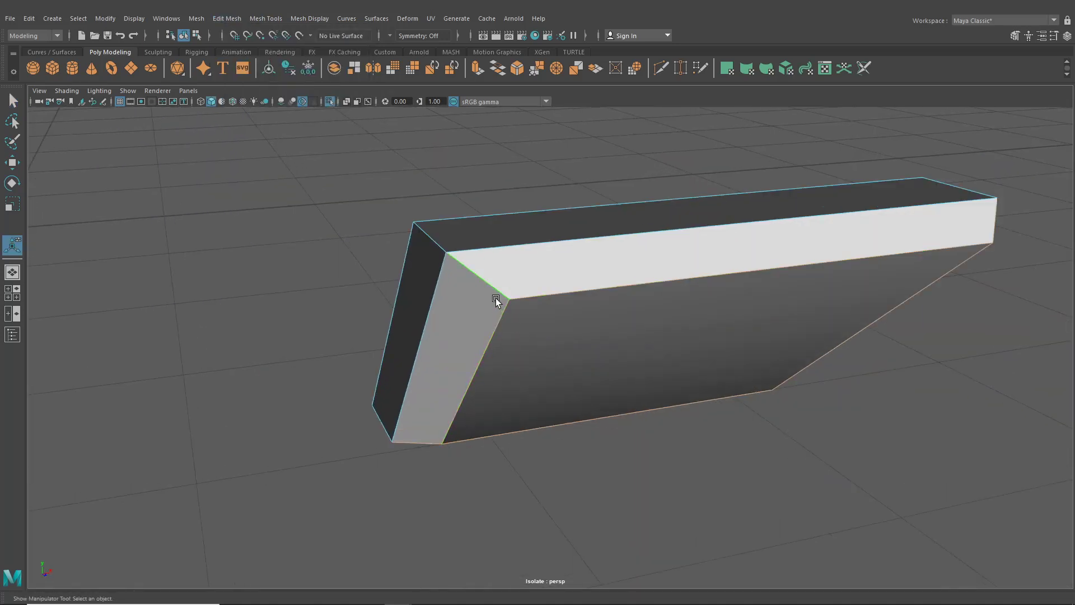
right_drag(496, 292, 489, 267)
alt+drag(492, 287, 823, 304)
key(q)
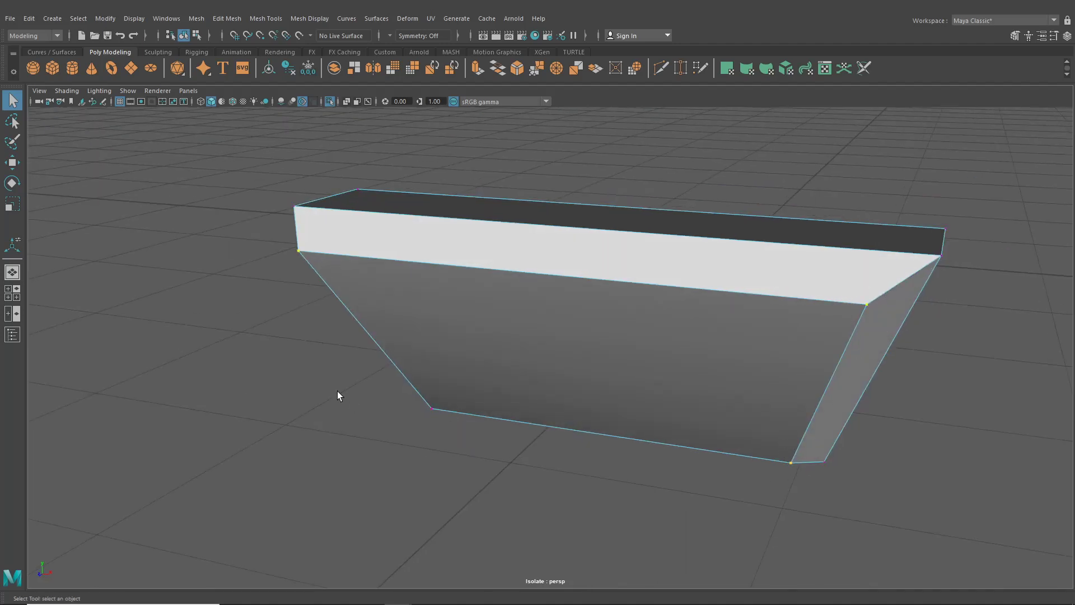
alt+drag(429, 405, 538, 442)
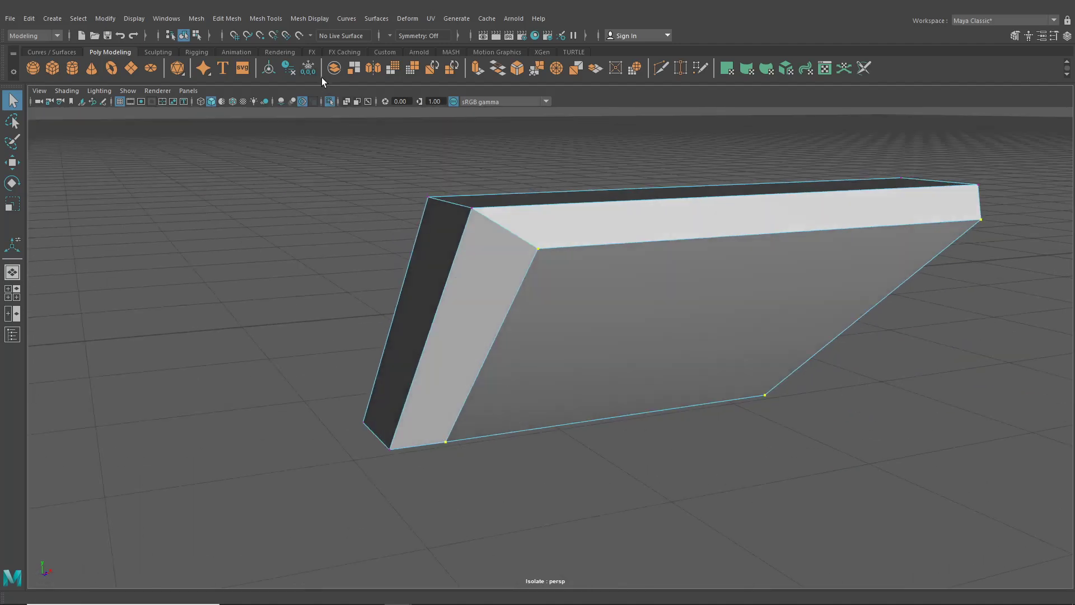
click(252, 18)
mouse_move(234, 20)
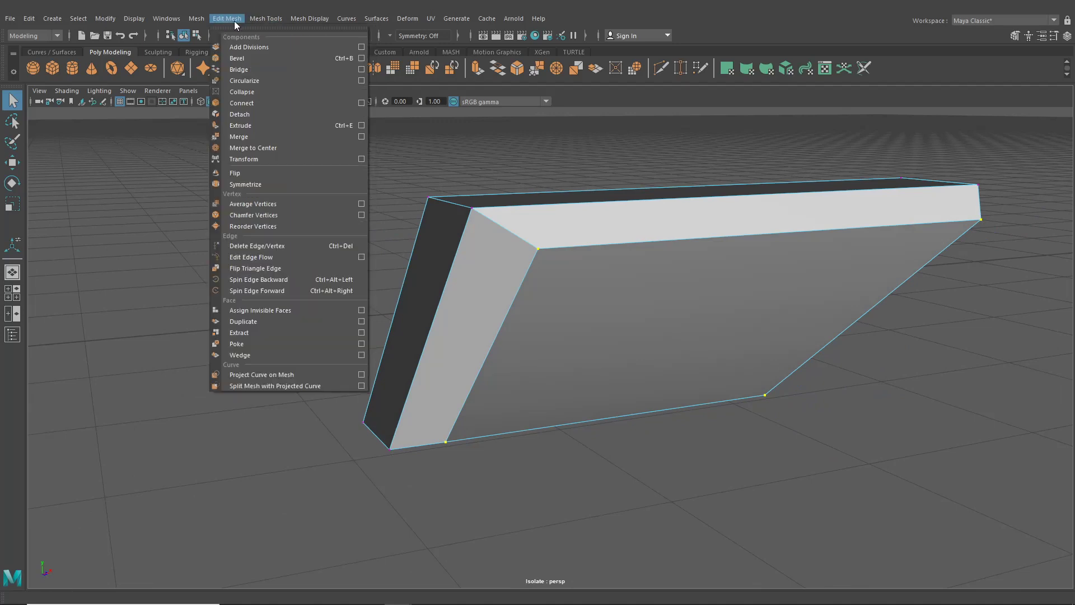
click(254, 136)
right_drag(618, 284, 614, 257)
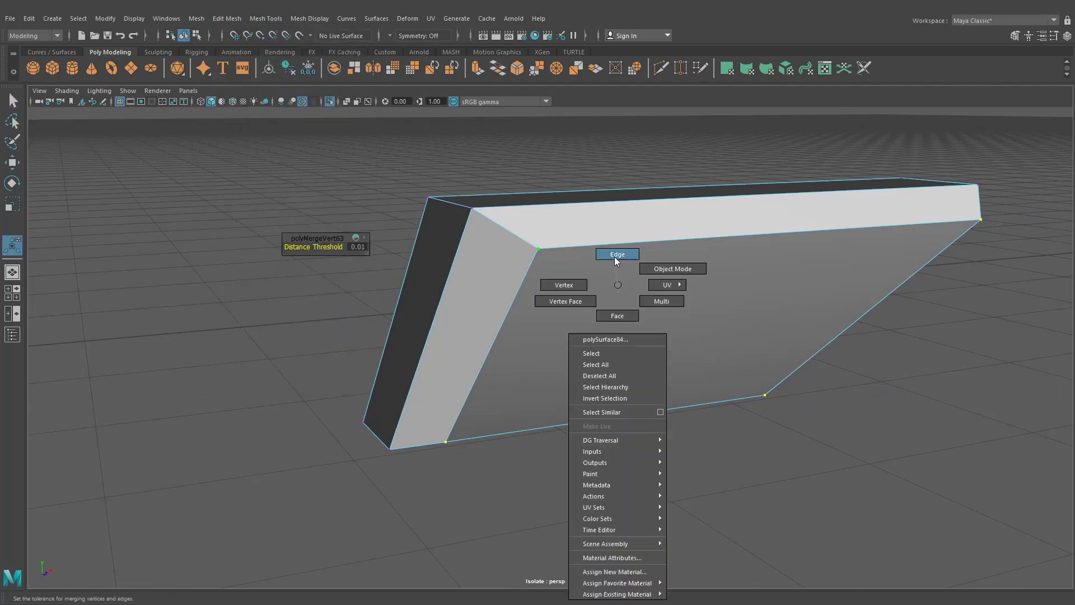
- Try a 0.5 fraction bevel on the lamp's front face border and slanted corner edges once more, and undo it
click(569, 248)
alt+drag(570, 248, 724, 236)
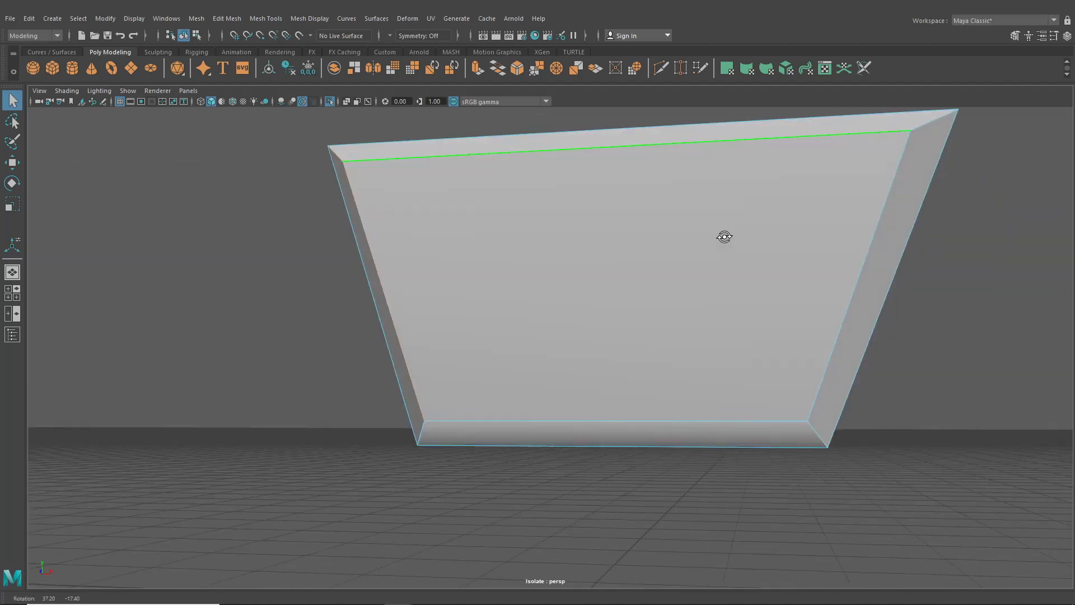
shift+click(863, 250)
shift+click(783, 423)
shift+click(834, 428)
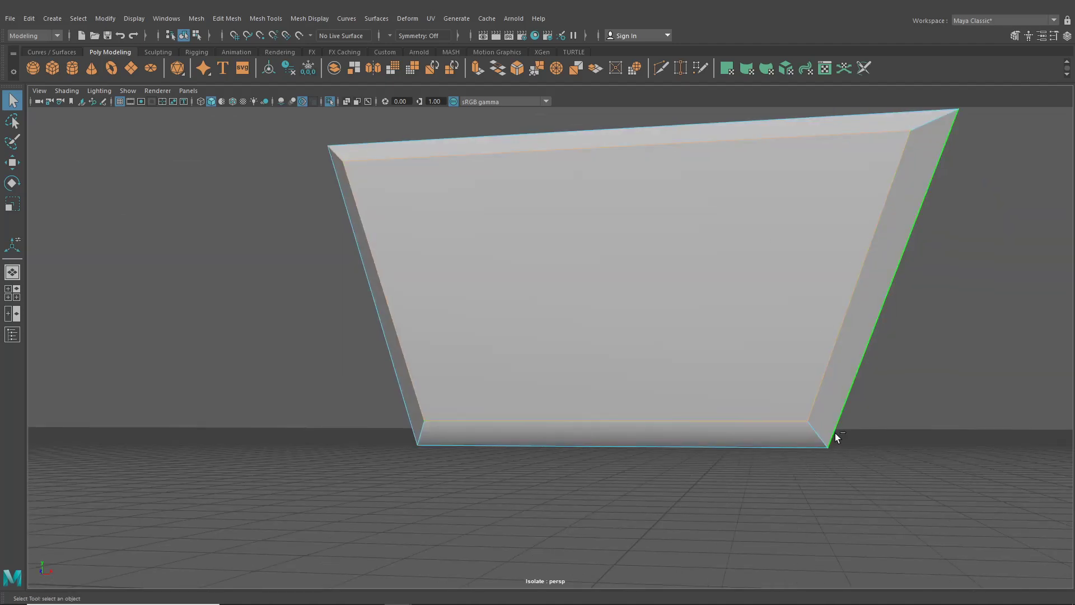
shift+click(428, 428)
alt+drag(437, 331, 482, 350)
click(230, 19)
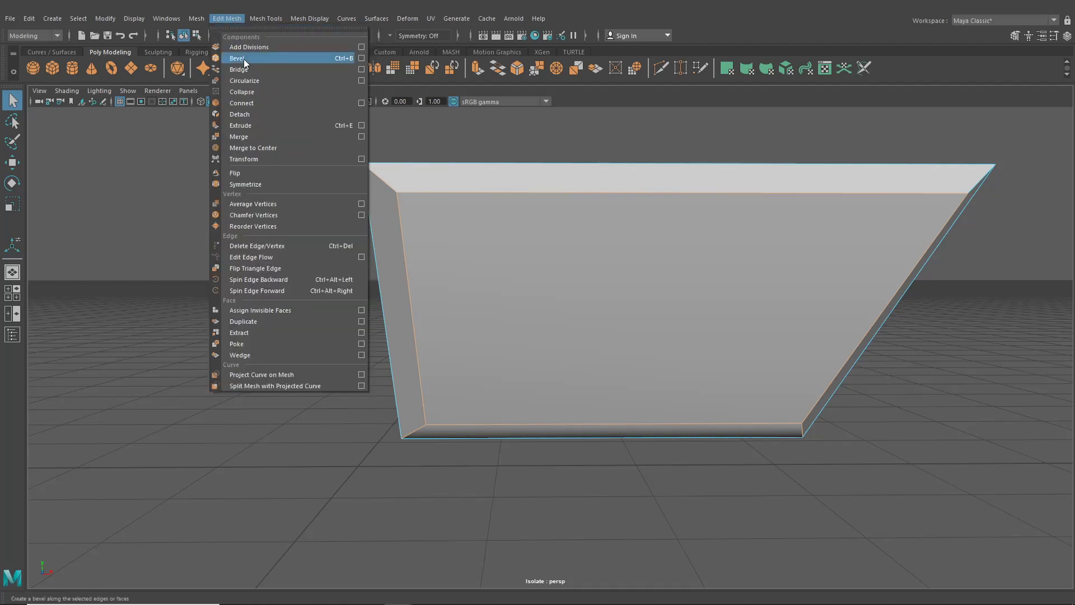
click(244, 59)
alt+drag(533, 223, 506, 220)
alt+right_drag(507, 220, 545, 264)
alt+middle_drag(545, 266, 427, 266)
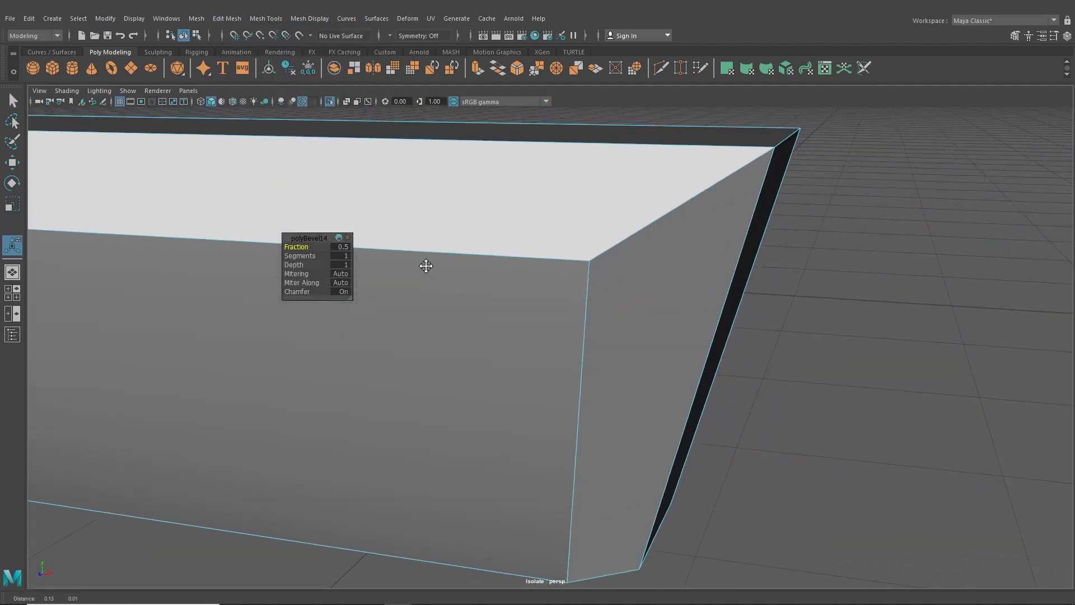
alt+right_drag(427, 266, 661, 309)
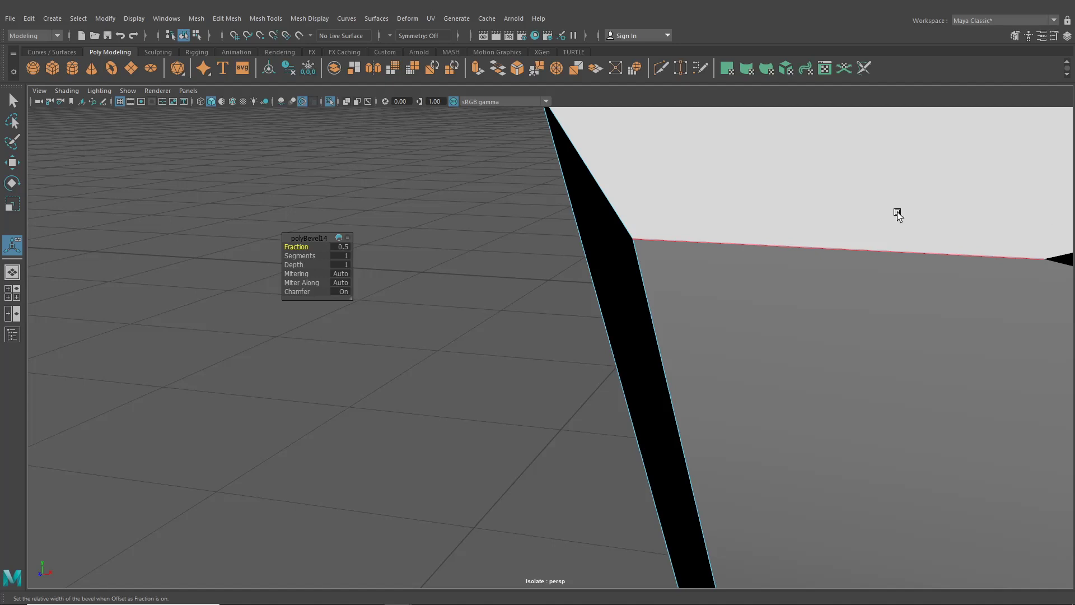
alt+right_drag(898, 216, 552, 250)
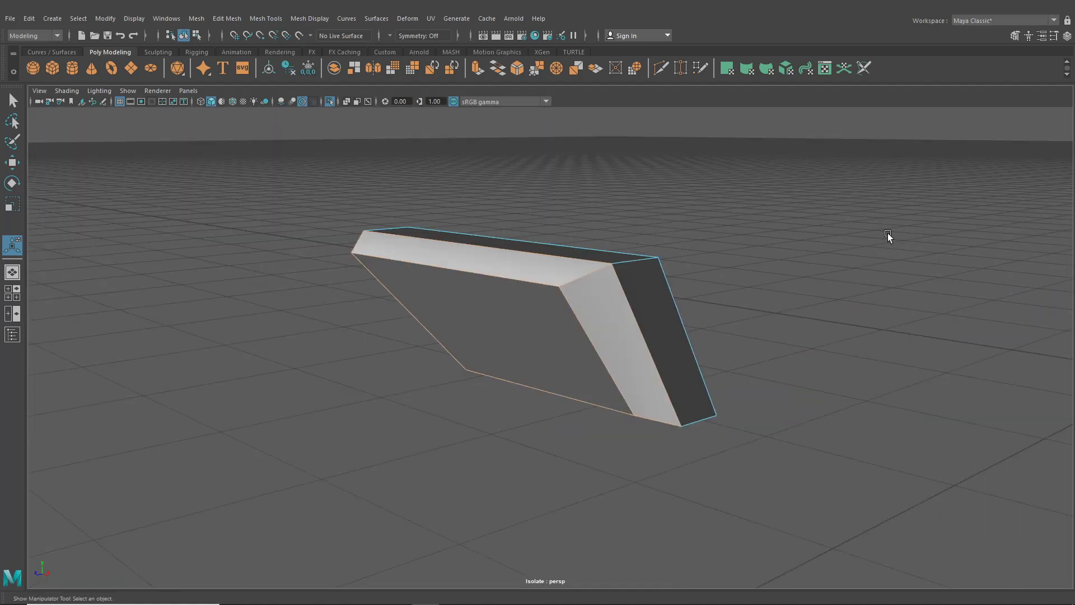
- Bevel the lamp's front face border, slanted corner edges and outer front rim with a fraction of 0.1 and 3 segments
alt+drag(888, 235, 720, 299)
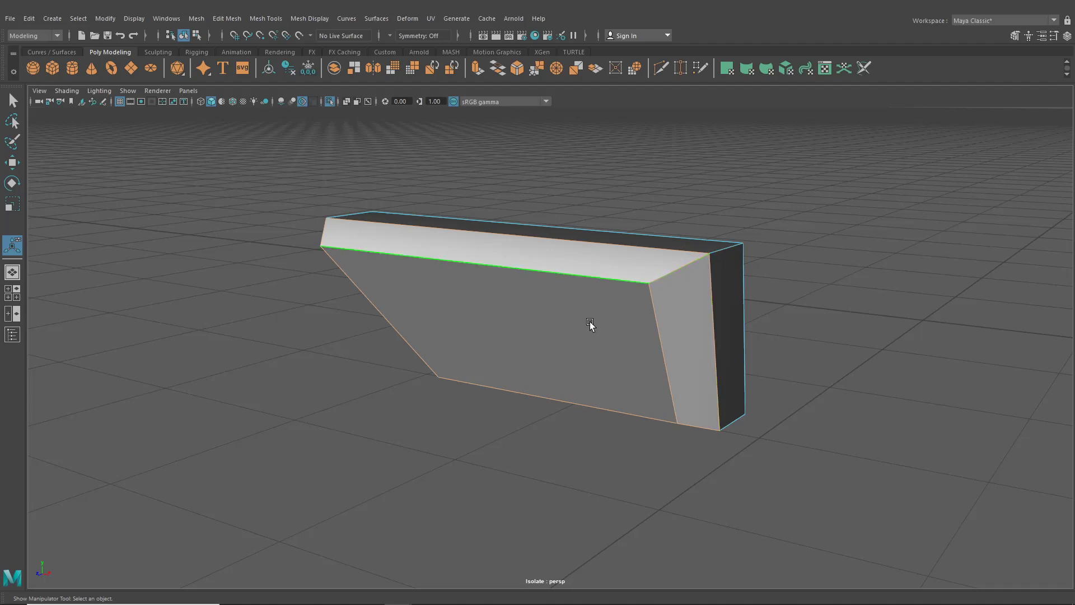
alt+drag(593, 312, 633, 196)
alt+drag(535, 236, 469, 241)
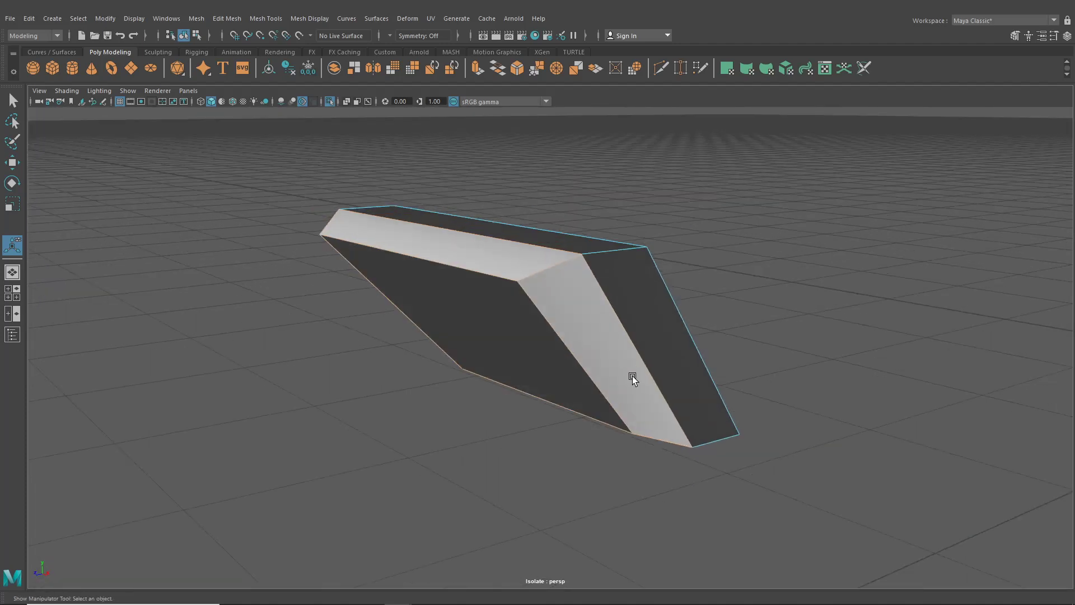
alt+drag(570, 342, 589, 345)
click(196, 20)
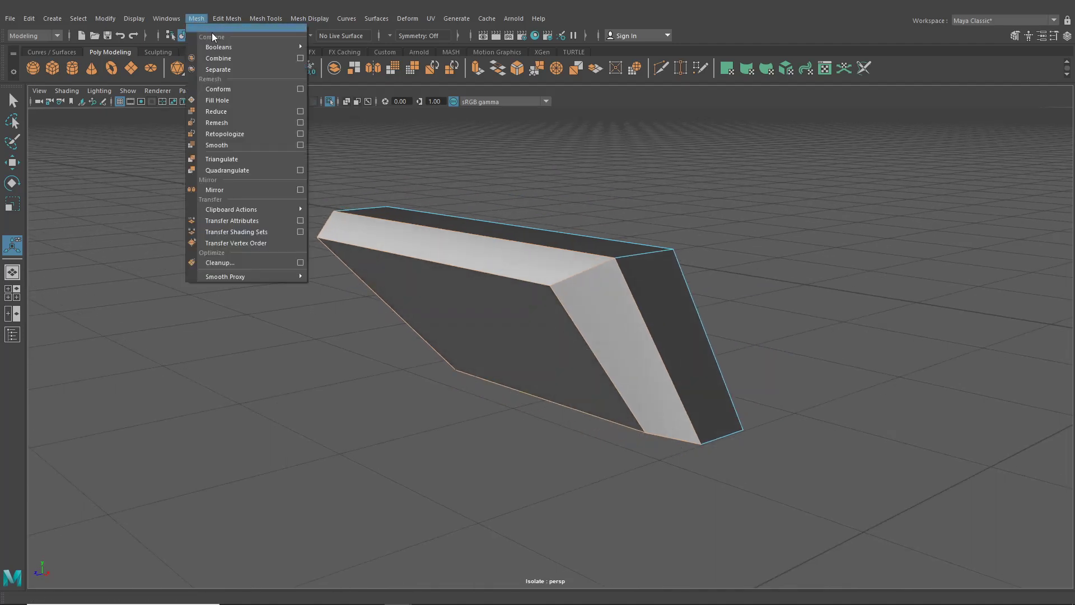
mouse_move(219, 19)
click(247, 56)
alt+drag(428, 203, 476, 214)
drag(301, 245, 415, 355)
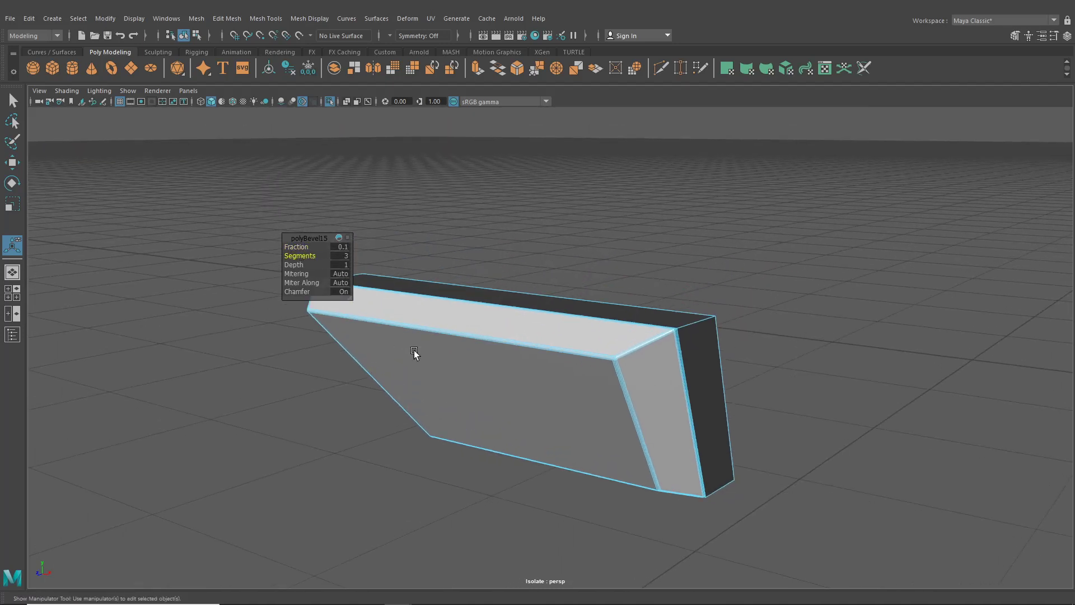
alt+right_drag(415, 355, 534, 402)
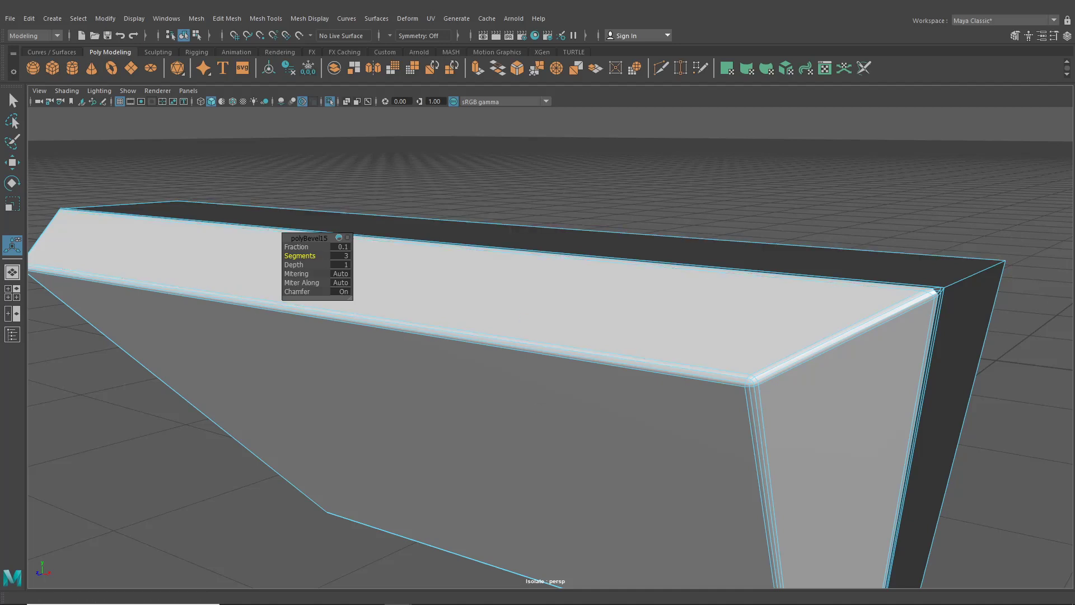
- Return the lamp to object selection, deselect it and end its isolation to show the whole bumper
click(187, 36)
click(480, 207)
scroll(543, 248, down, 6)
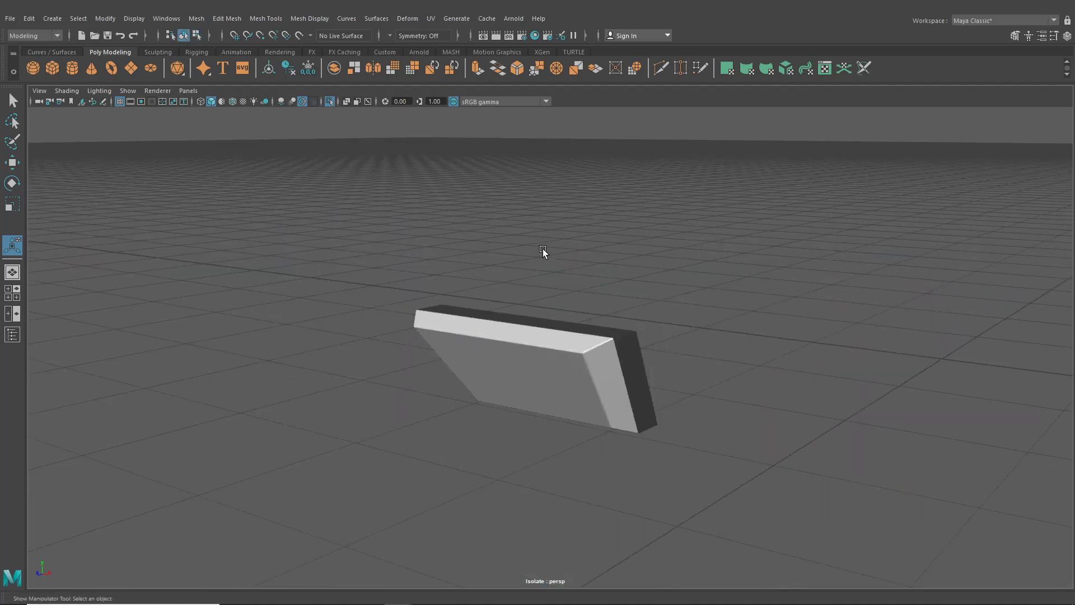
alt+drag(543, 250, 563, 208)
click(329, 102)
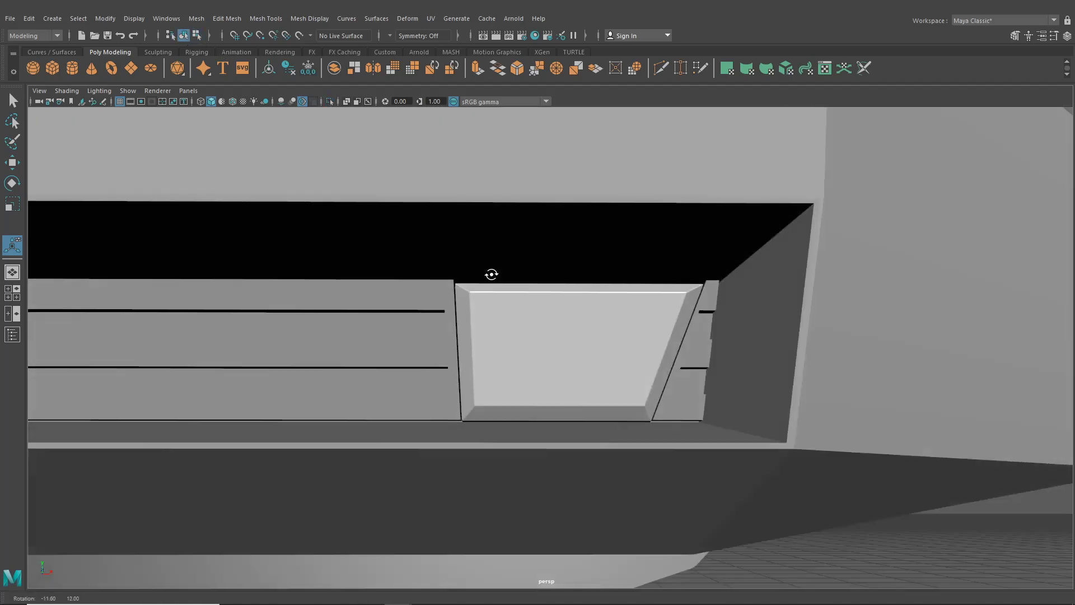
alt+drag(489, 276, 487, 317)
- Switch the slatted grille panel beside the lamp to edge selection and select the edges around its upper groove
click(484, 317)
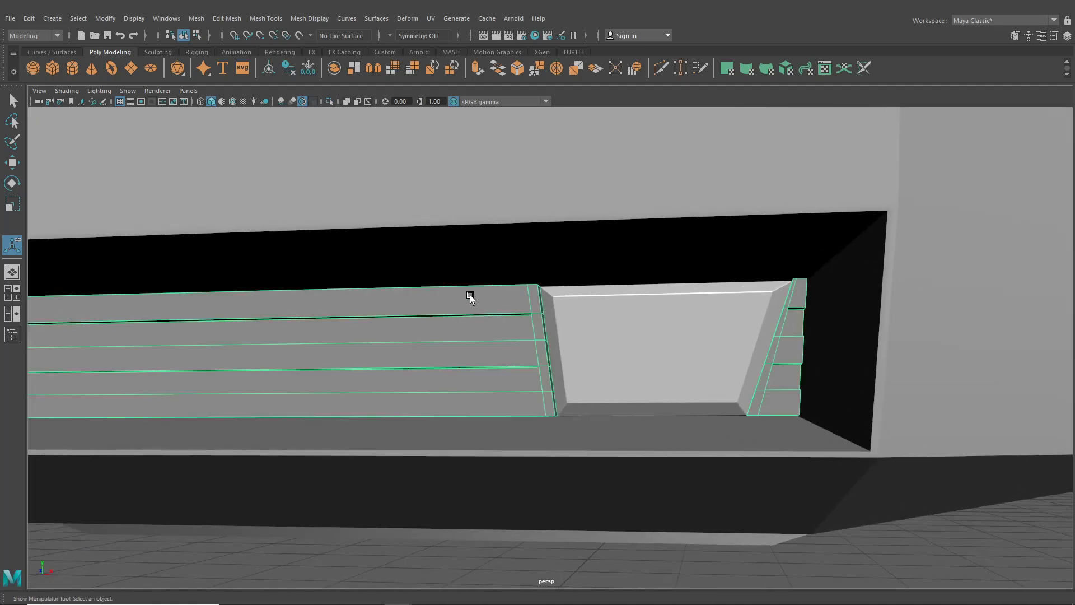
right_drag(470, 297, 470, 254)
alt+drag(471, 254, 523, 317)
scroll(523, 317, up, 3)
shift+click(535, 300)
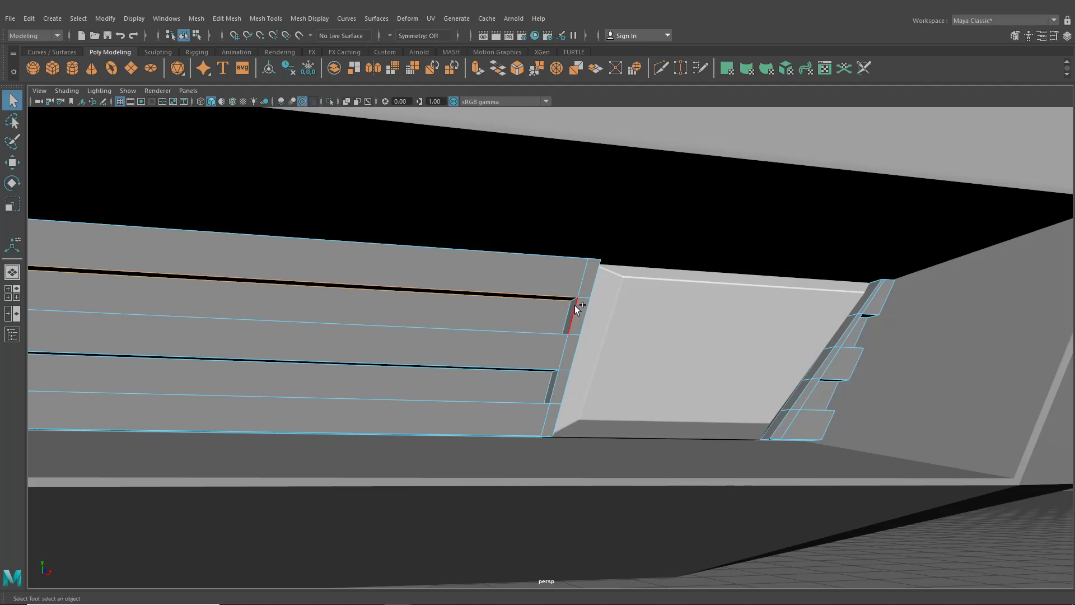
scroll(572, 298, up, 3)
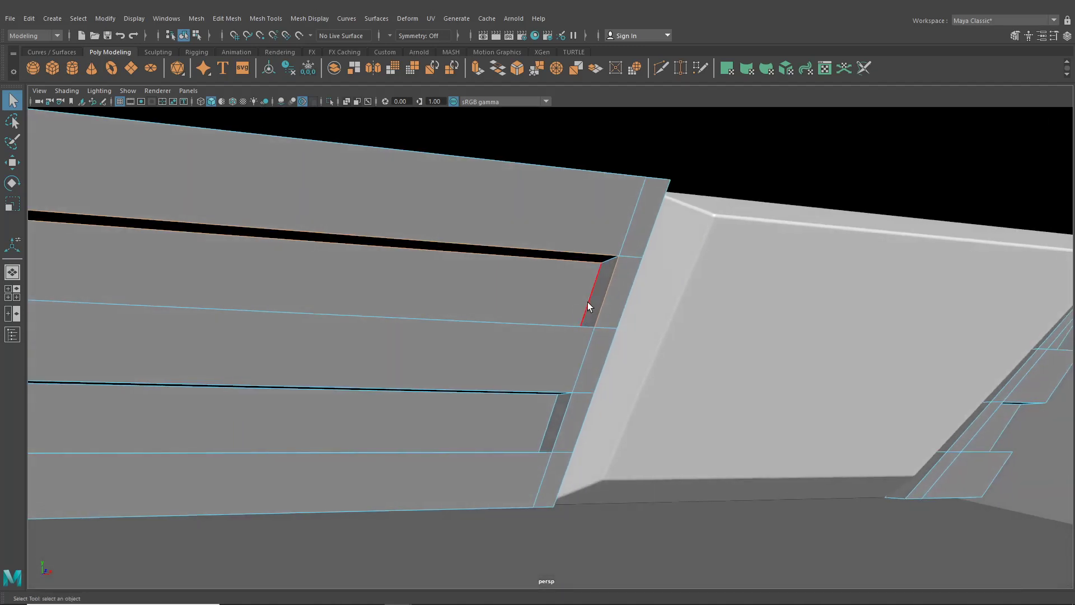
shift+click(588, 301)
scroll(583, 297, up, 3)
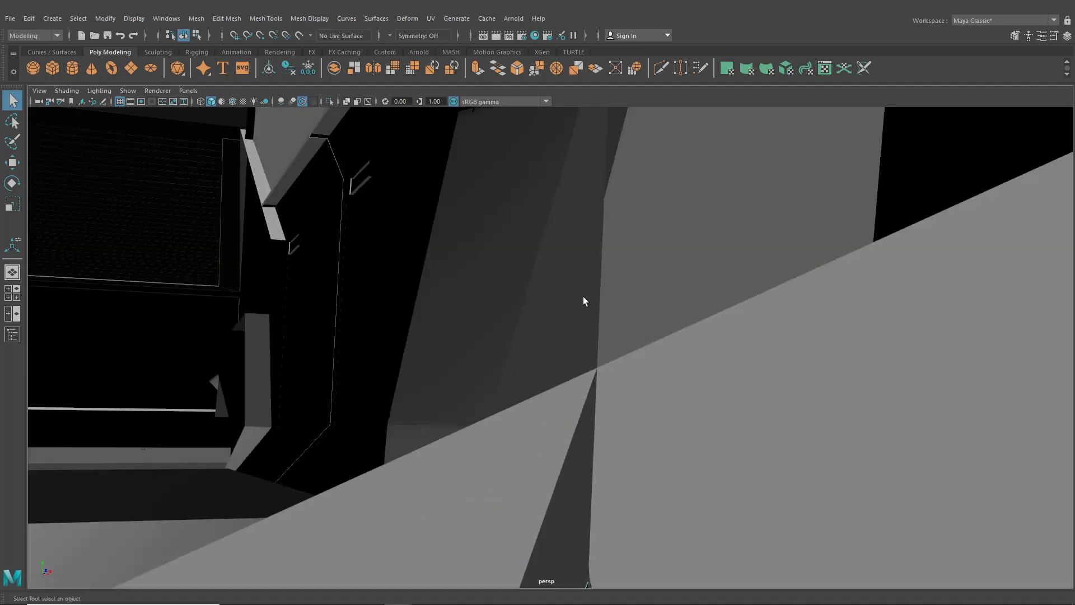
scroll(583, 297, down, 3)
scroll(570, 304, down, 5)
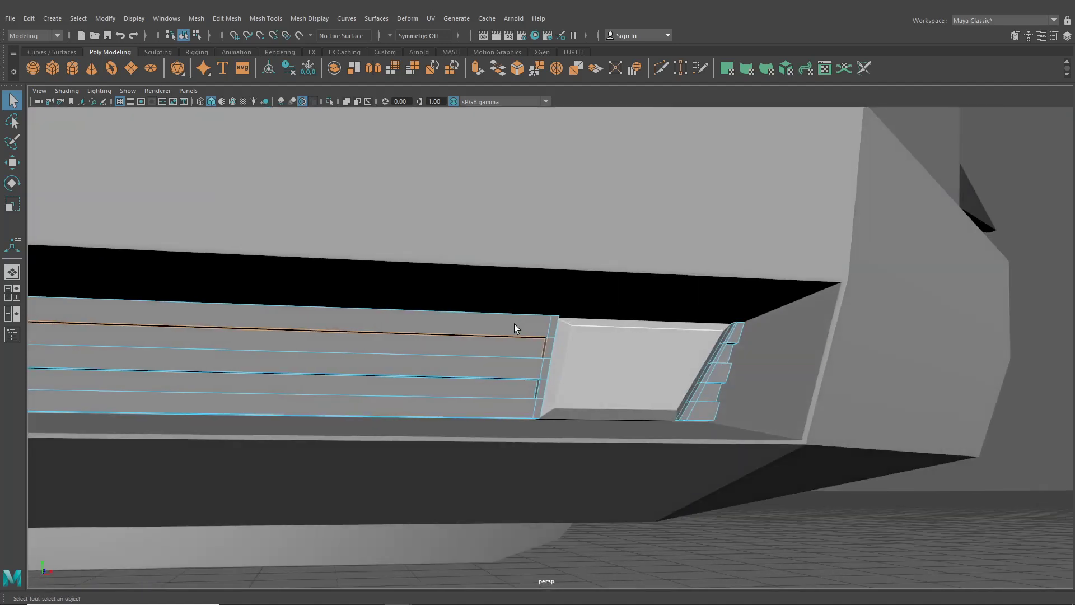
- Extend the selection to the grille's remaining slat, groove and slanted border edges on both sides of the lamp
ctrl+shift+drag(522, 325, 537, 428)
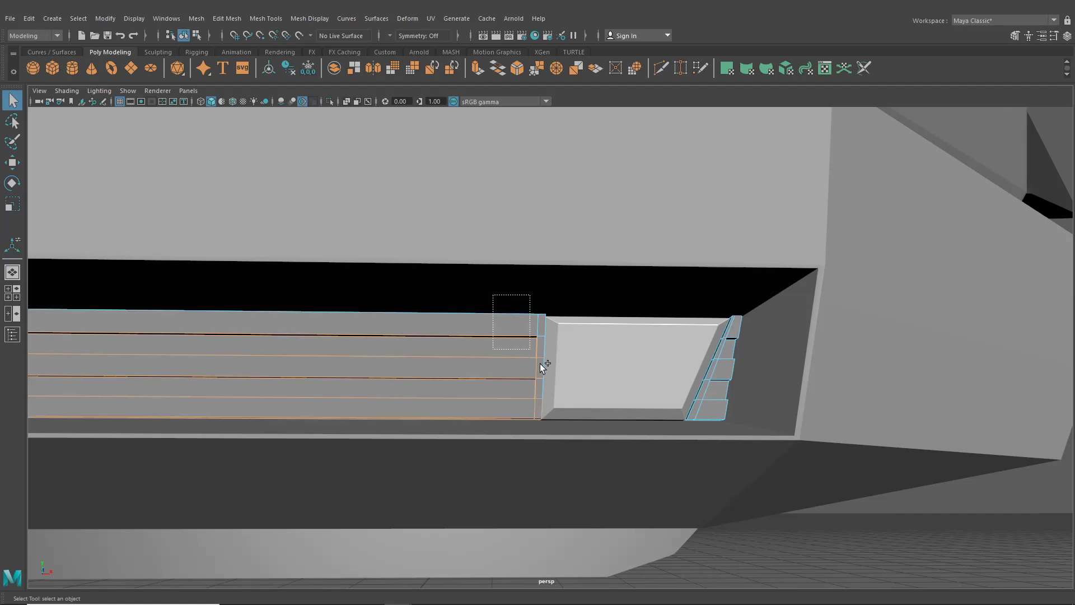
scroll(563, 421, down, 5)
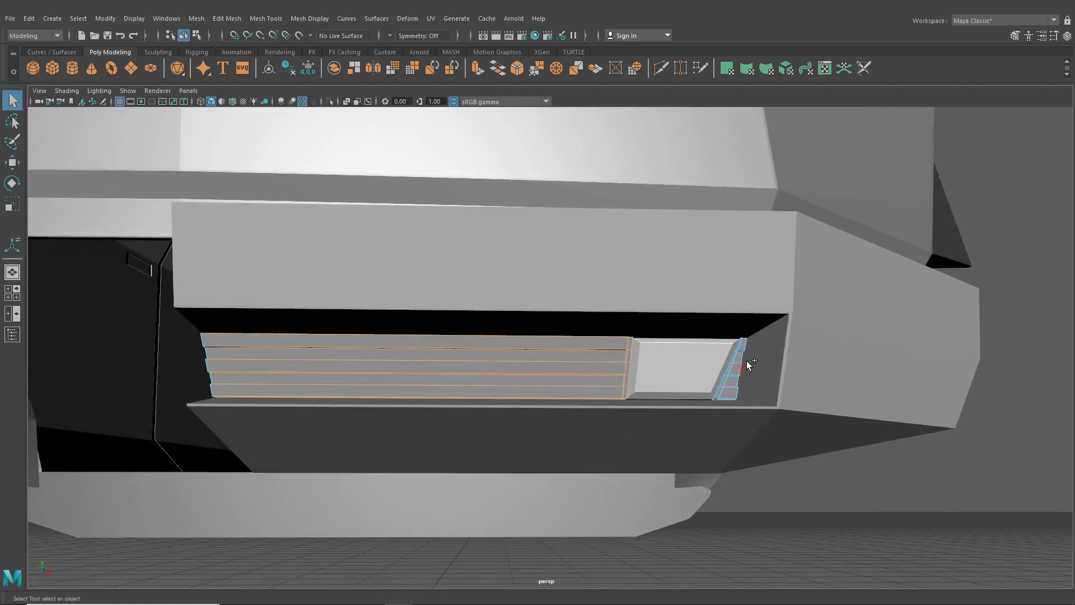
scroll(745, 368, up, 3)
scroll(555, 356, up, 2)
drag(580, 365, 575, 367)
drag(501, 406, 733, 355)
scroll(570, 445, up, 3)
scroll(786, 393, up, 2)
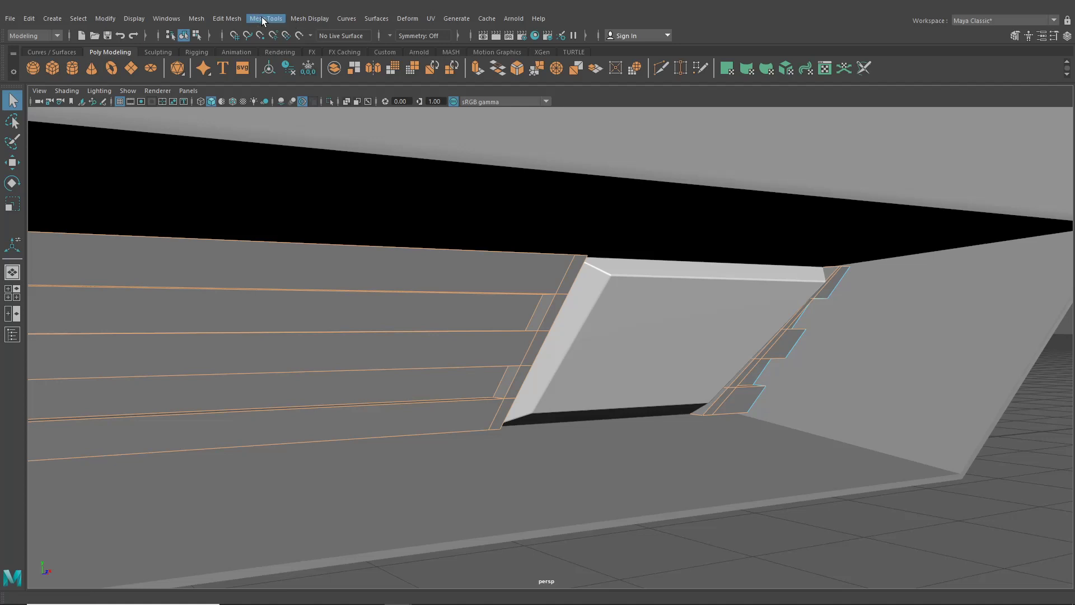
- Bevel the selected grille edges with a fraction of 0.8 and 3 segments, and return to object selection with nothing selected
click(263, 21)
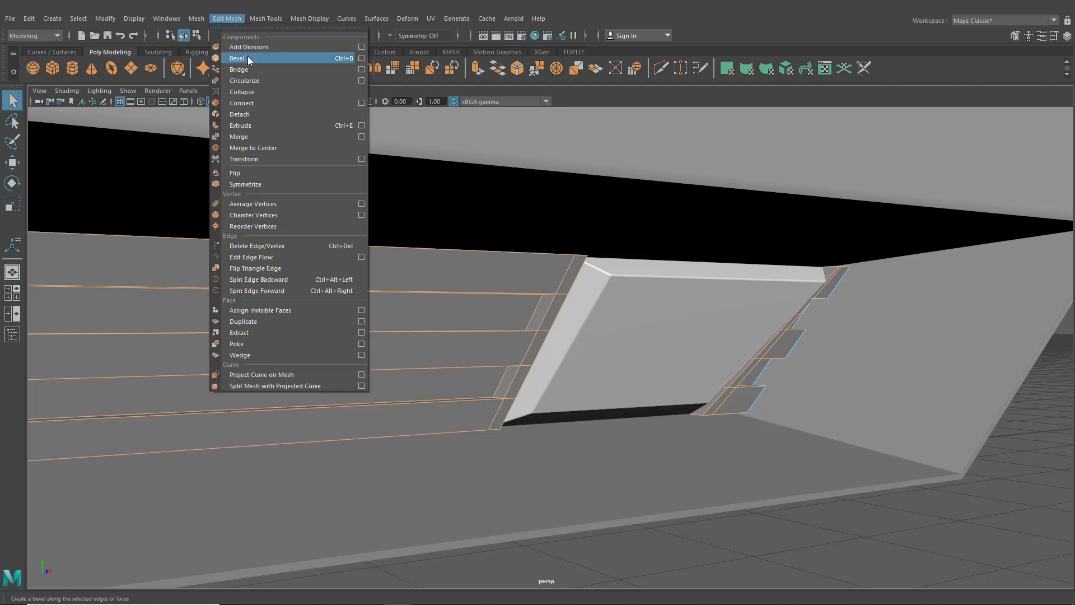
click(247, 57)
alt+drag(473, 240, 504, 247)
scroll(485, 264, up, 3)
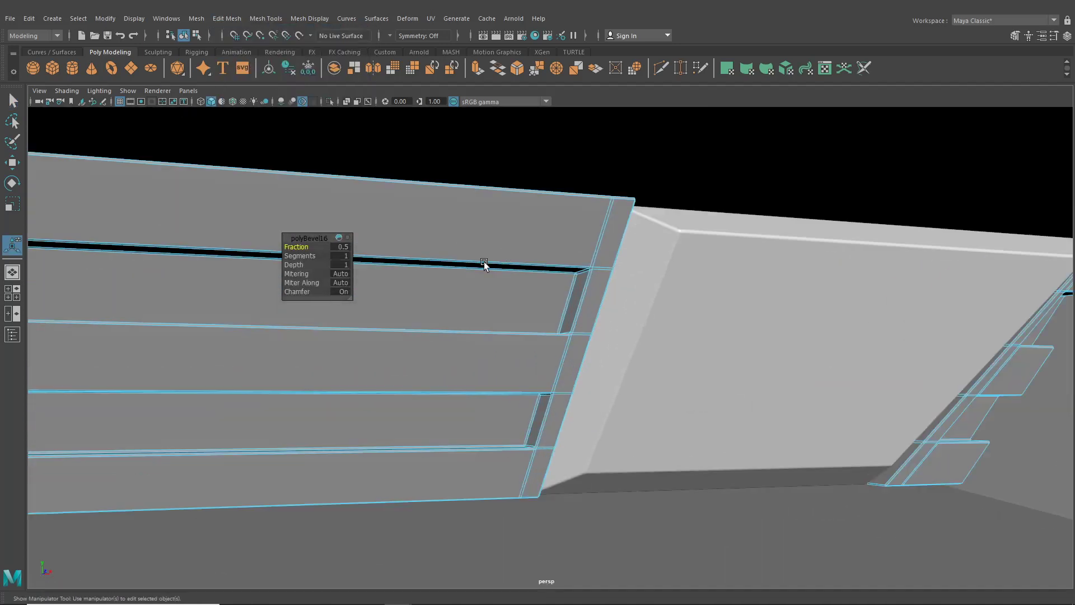
drag(310, 246, 311, 246)
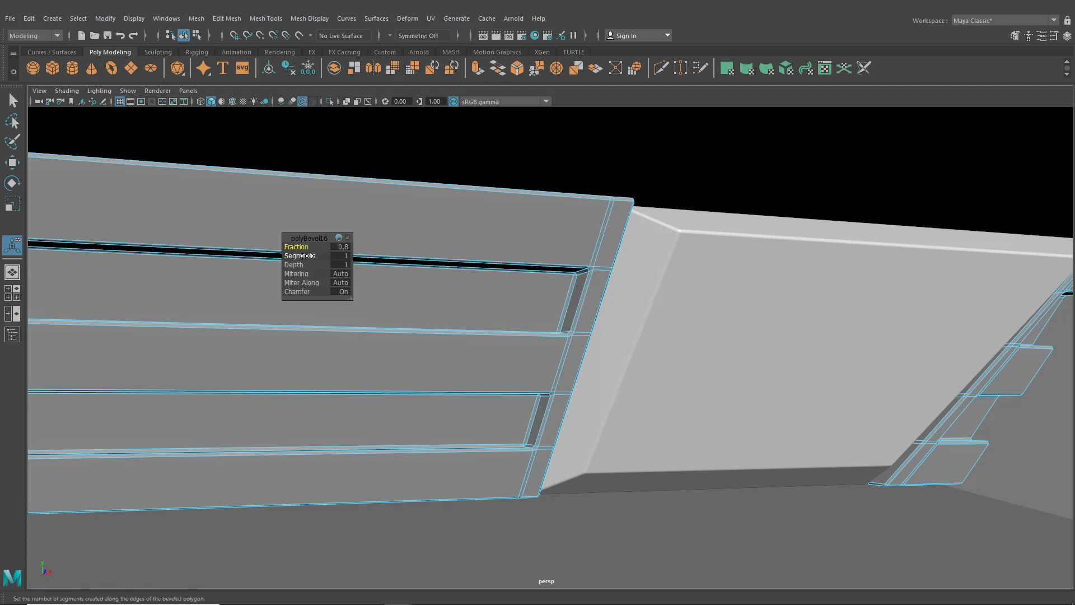
drag(308, 256, 314, 256)
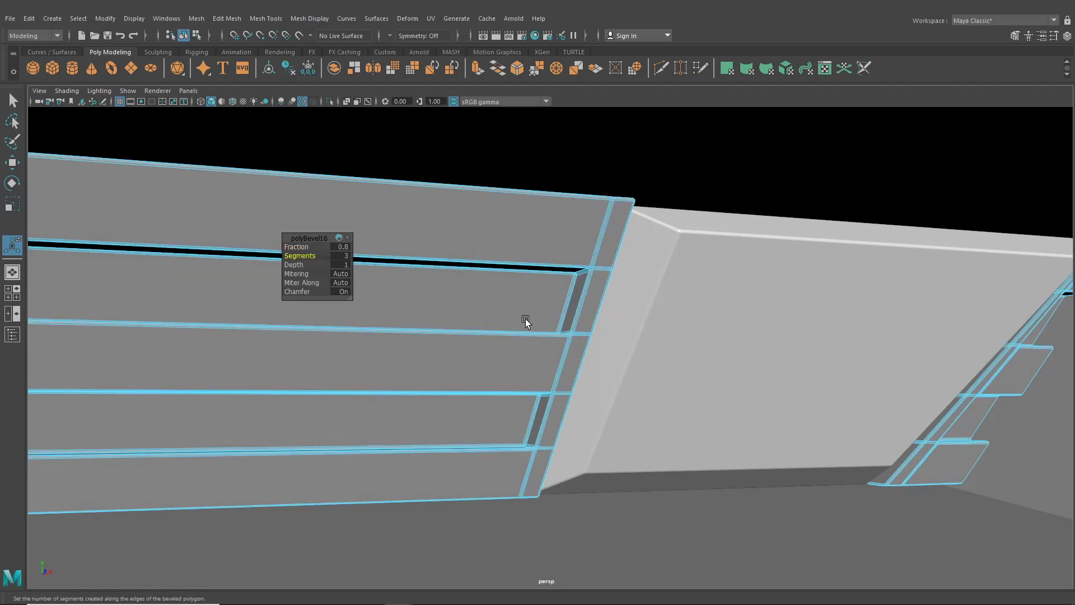
alt+right_drag(557, 330, 628, 371)
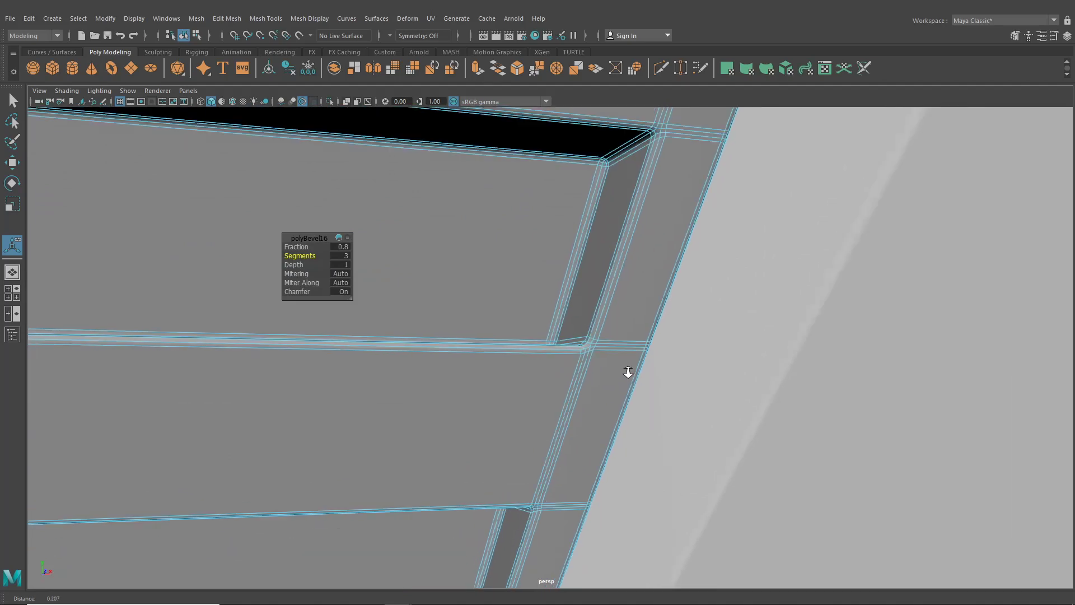
key([)
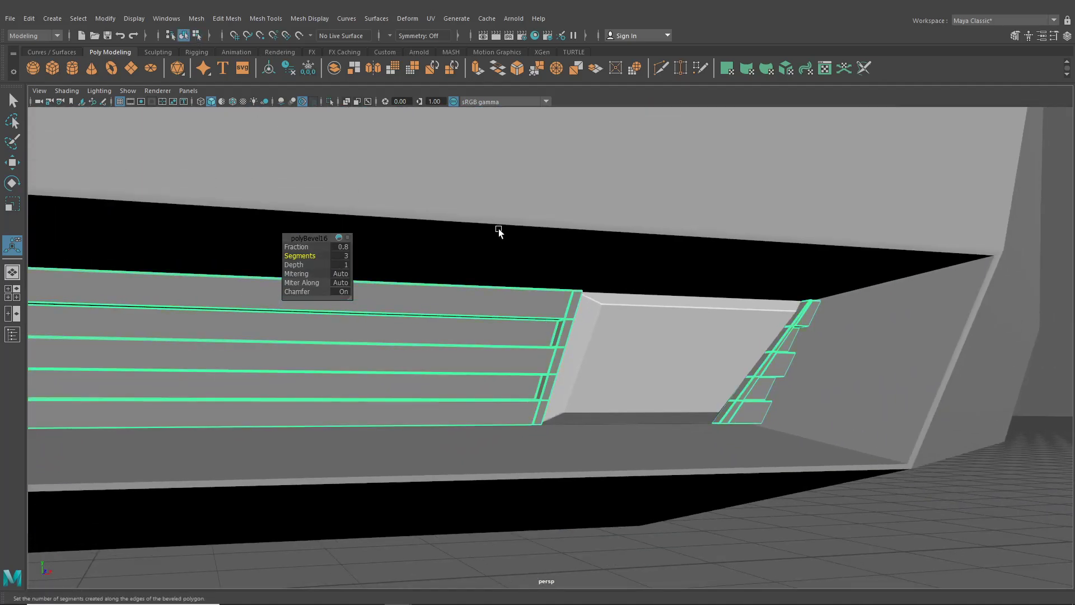
click(826, 537)
alt+drag(826, 537, 717, 382)
- Assign a dark material from Hypershade to the slatted grille panel, select the bumper shell and close Hypershade
click(535, 35)
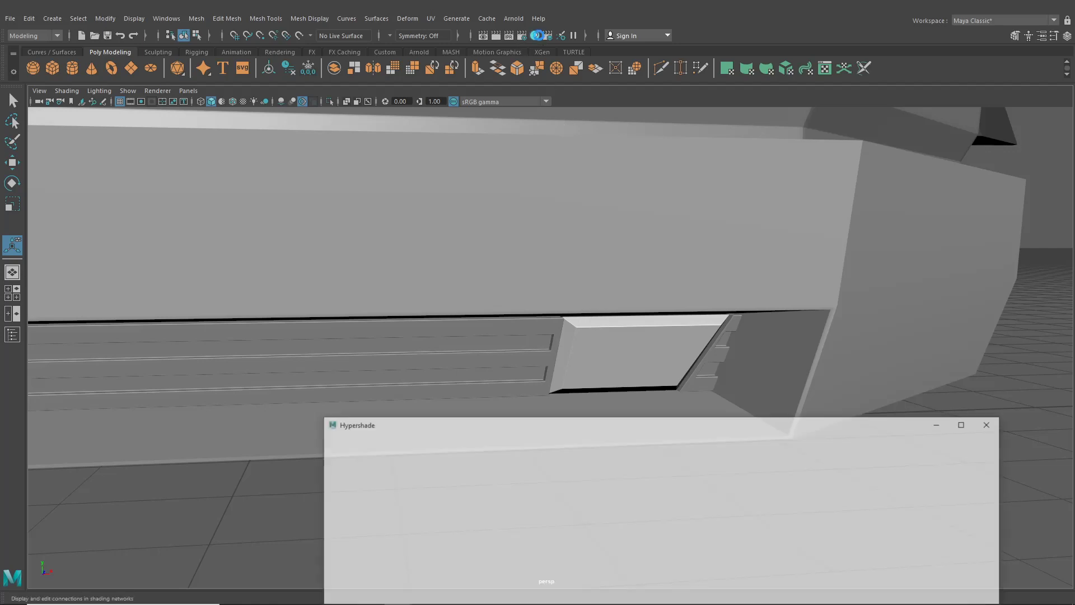
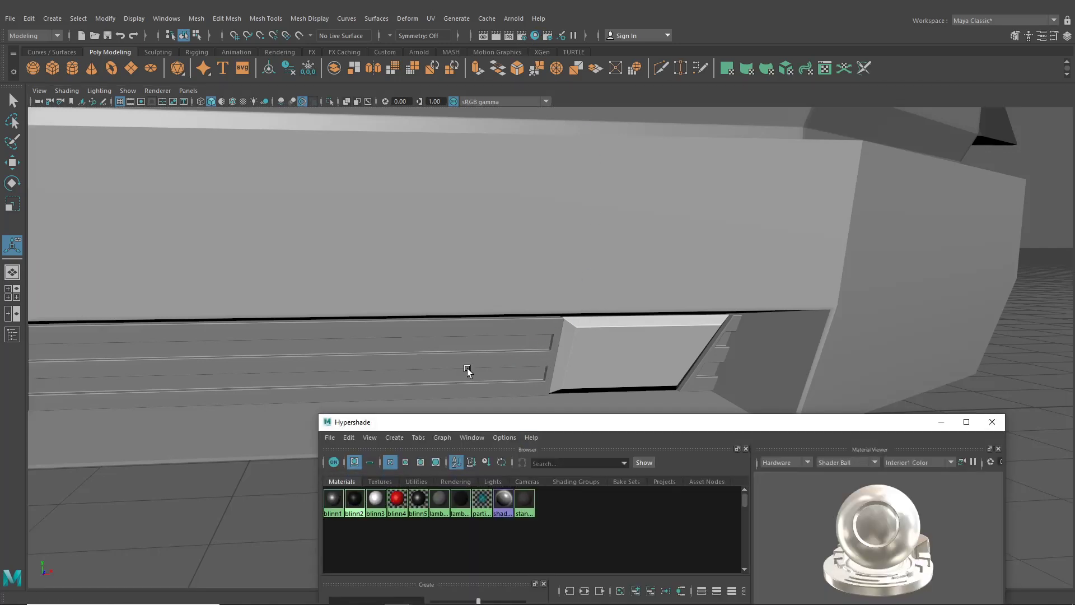
alt+drag(468, 371, 487, 336)
click(550, 363)
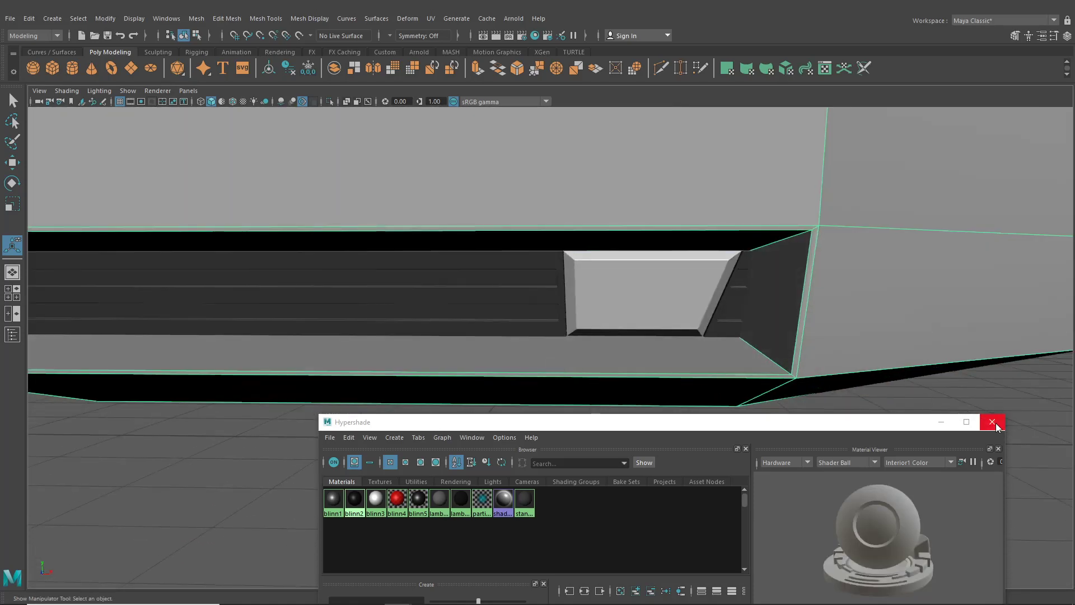
click(996, 427)
- Switch the bumper shell to edge selection and select its upper front and side edges plus the side panel's horizontal crease
scroll(825, 308, down, 4)
alt+drag(825, 308, 733, 348)
right_drag(714, 285, 713, 255)
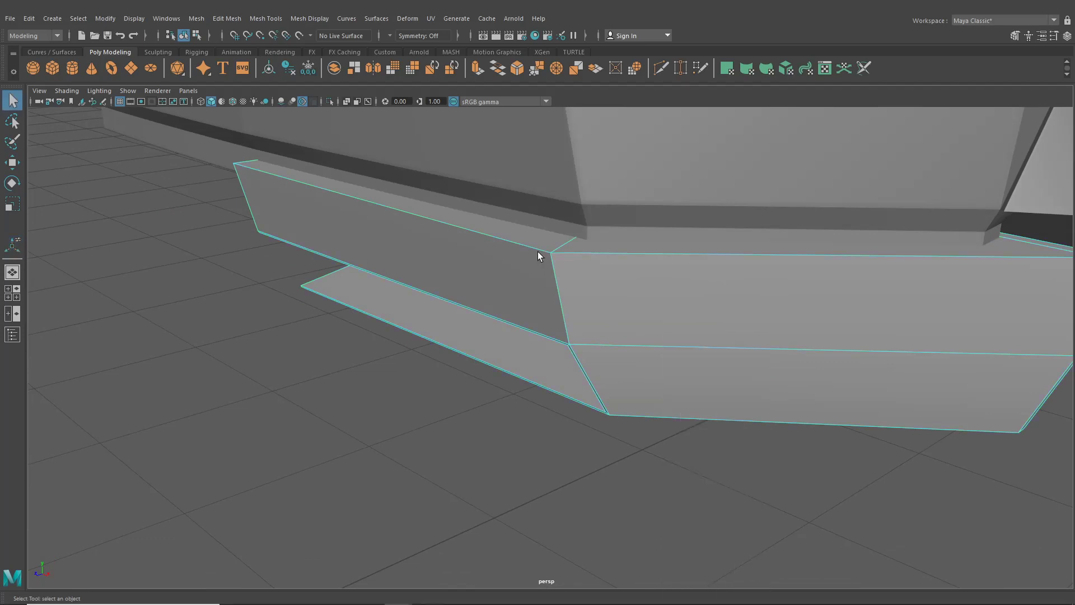
double_click(469, 233)
alt+drag(795, 343, 513, 346)
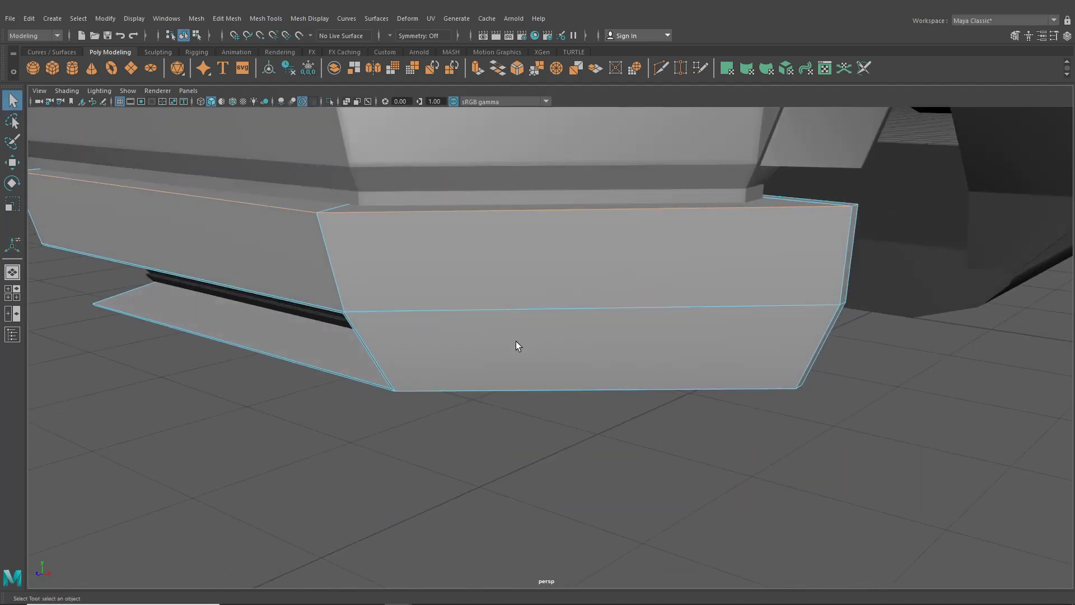
alt+right_drag(514, 345, 538, 293)
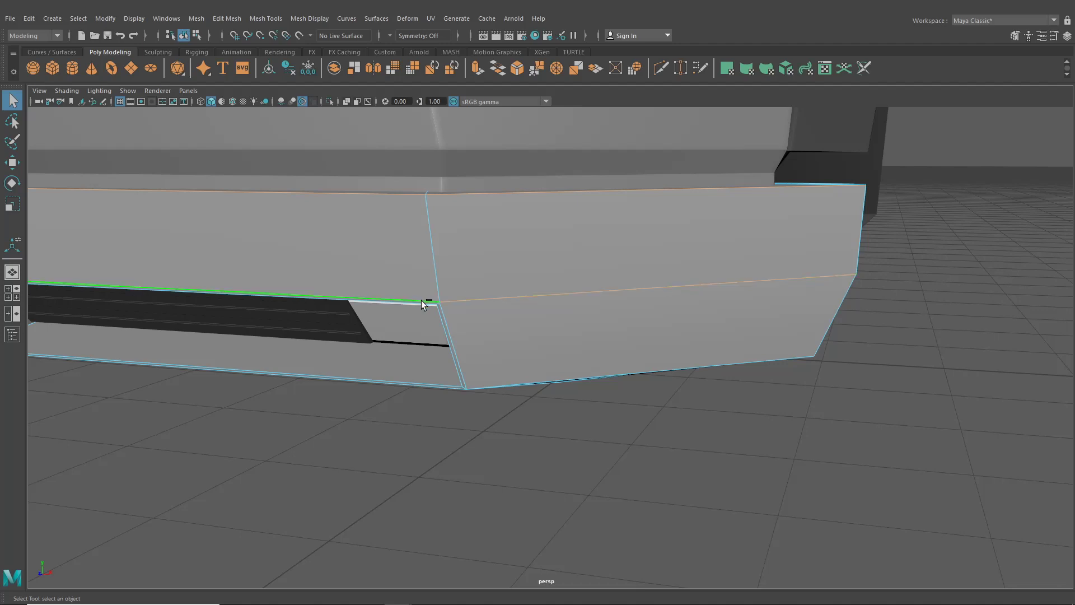
- Extend the selection to the shell's lower border, rear end, grille opening and front corner edges
alt+drag(422, 300, 539, 329)
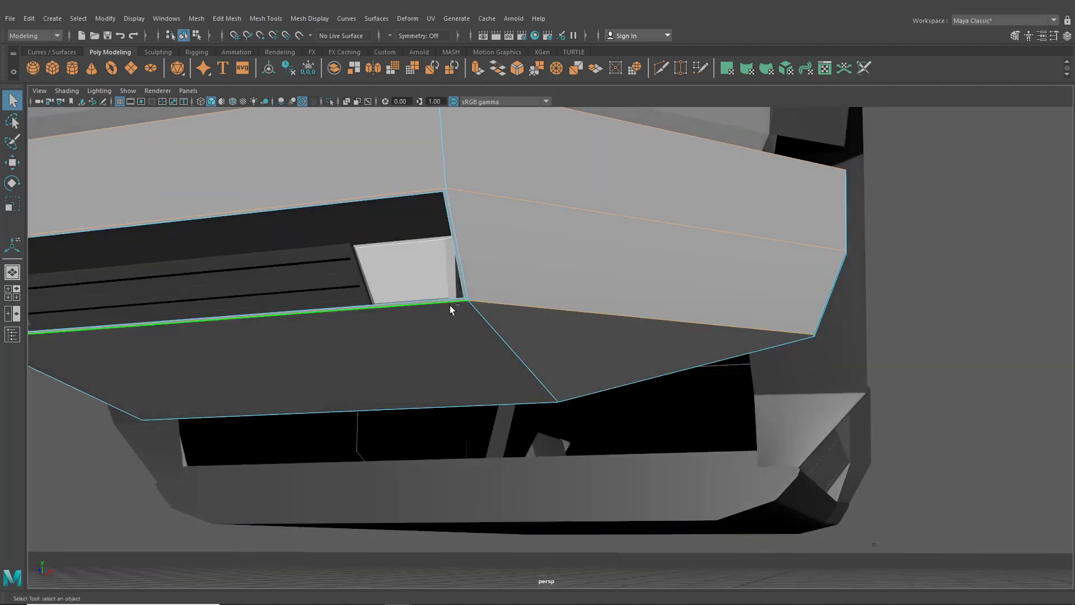
alt+drag(450, 305, 593, 396)
shift+double_click(605, 364)
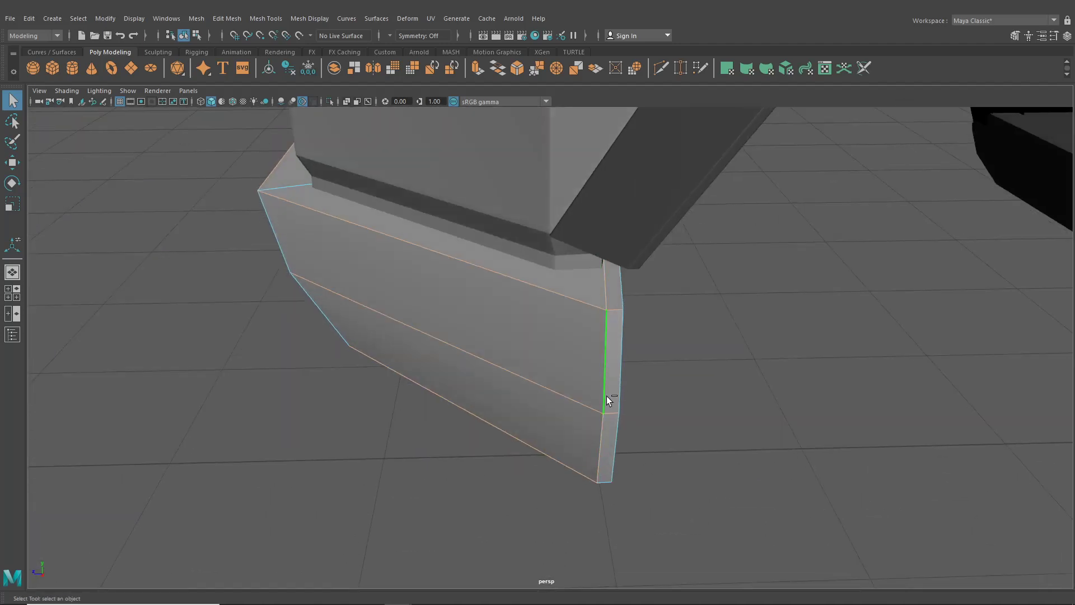
alt+drag(620, 353, 605, 386)
alt+drag(568, 308, 783, 437)
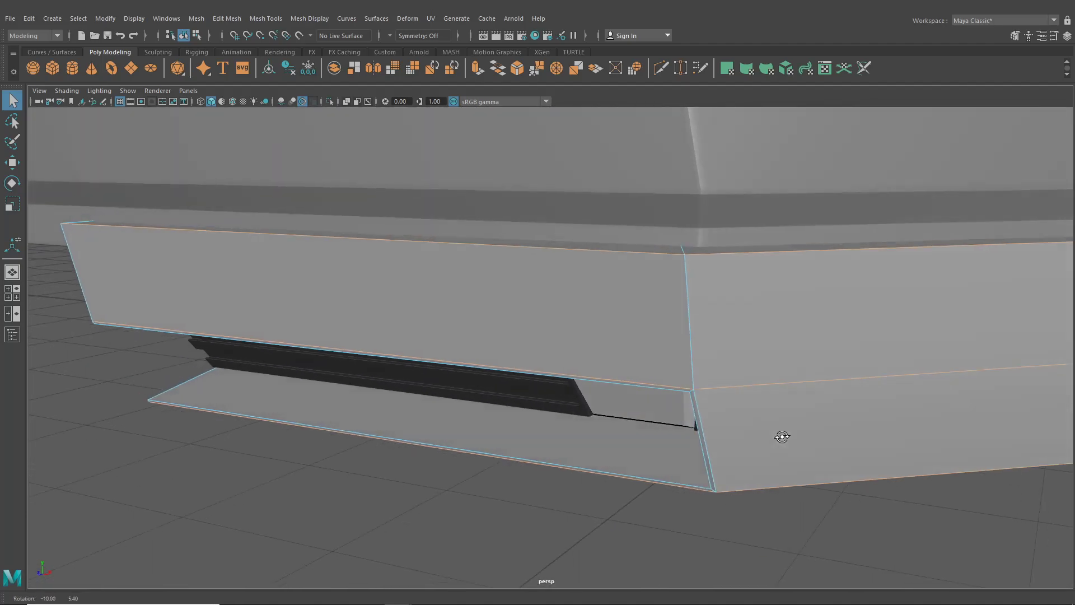
alt+drag(716, 409, 677, 418)
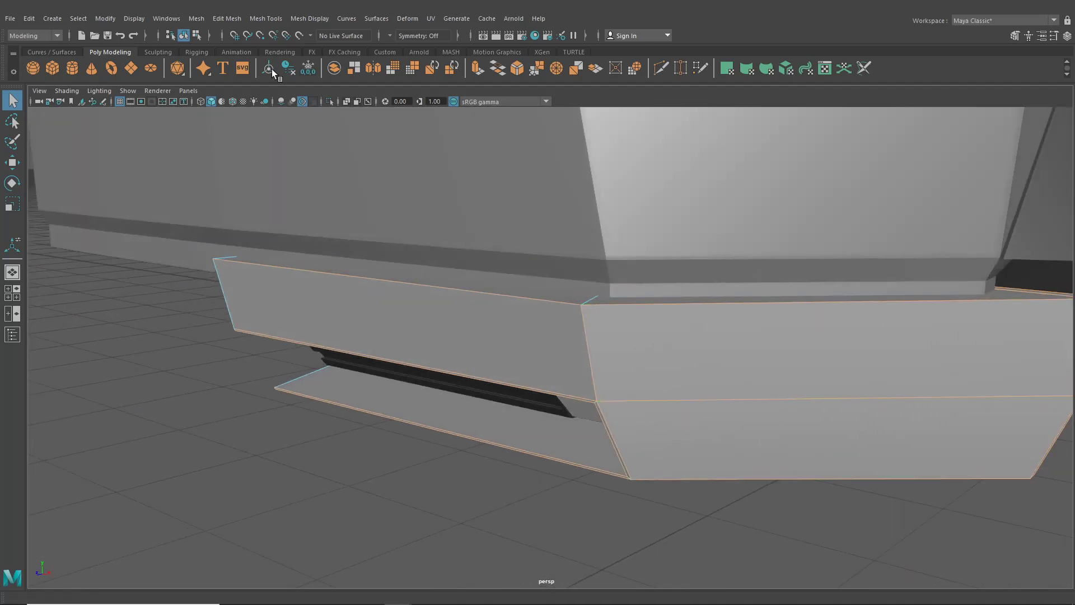
- Bevel the selected shell edges with a fraction of 0.6 and 3 segments, and return to object selection with nothing selected
click(233, 21)
click(250, 58)
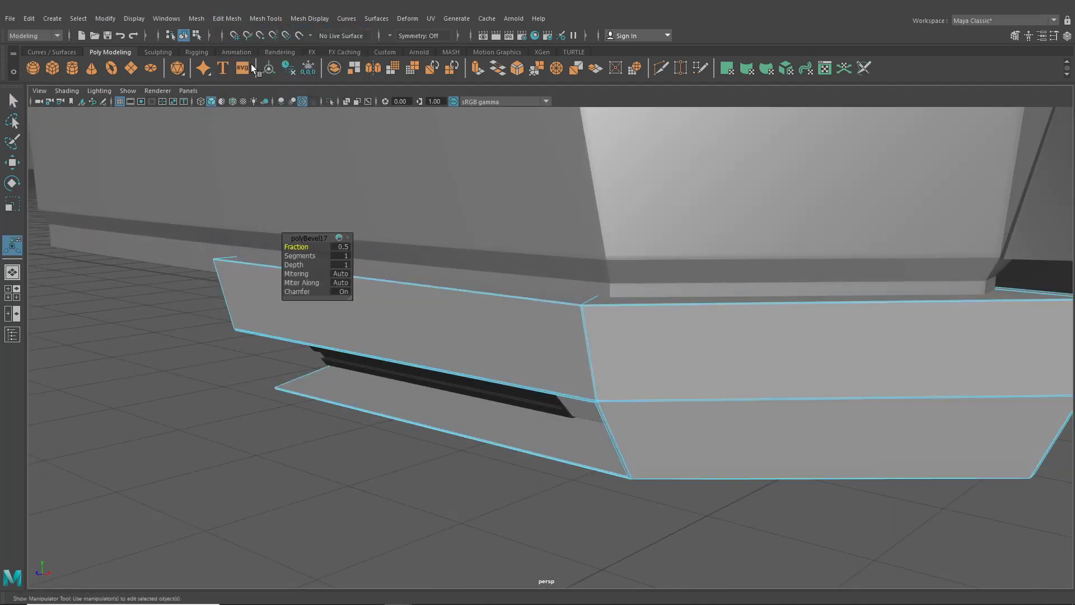
scroll(458, 287, up, 4)
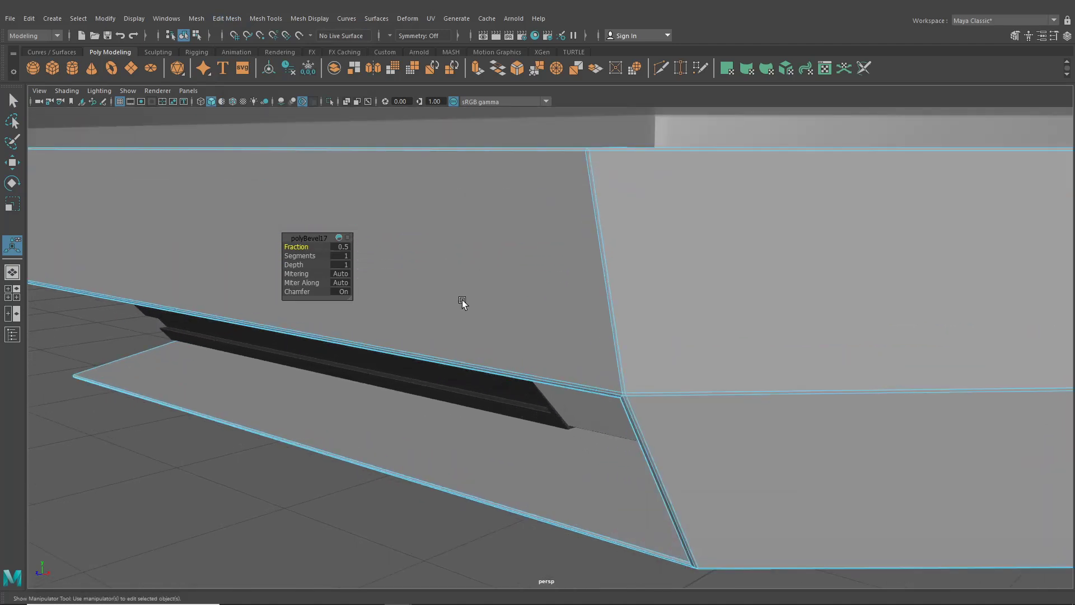
scroll(471, 314, up, 3)
alt+drag(487, 340, 495, 289)
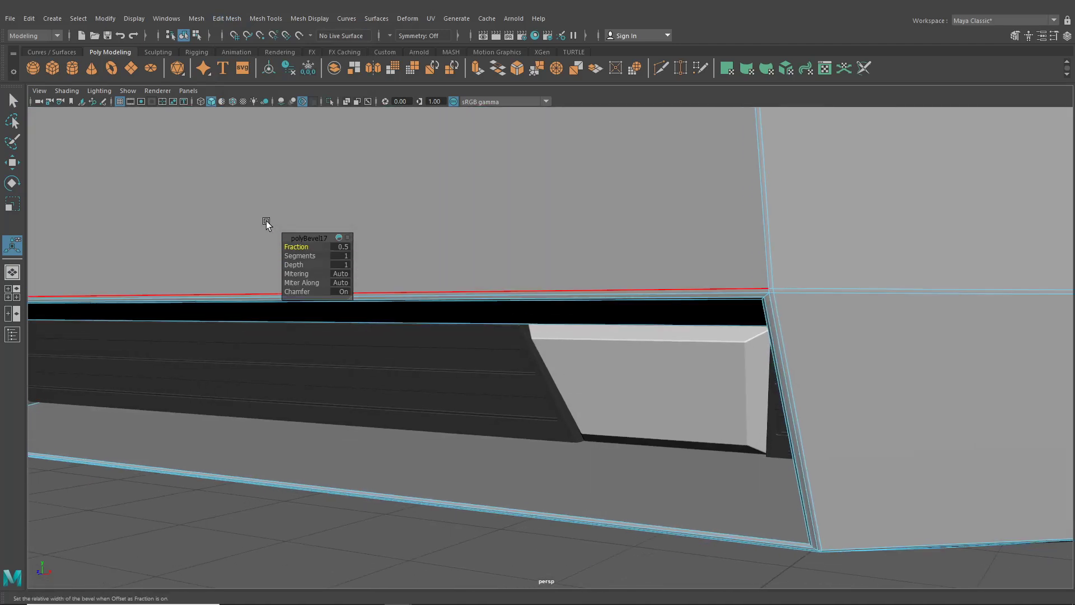
drag(296, 250, 308, 257)
scroll(450, 274, down, 5)
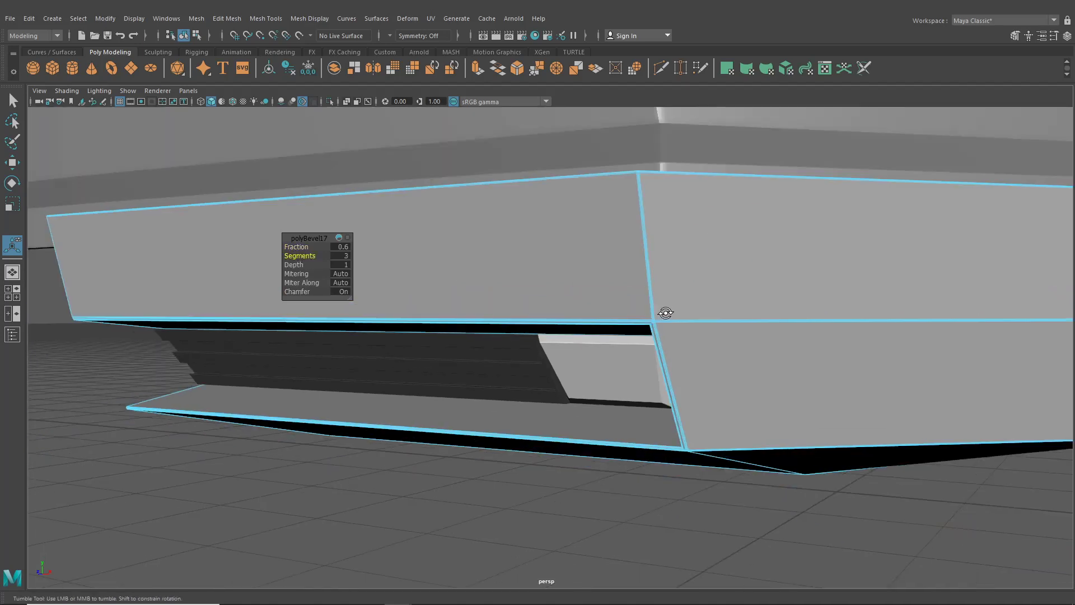
alt+drag(664, 312, 708, 339)
scroll(708, 338, down, 2)
alt+middle_drag(708, 339, 586, 336)
alt+drag(587, 336, 499, 330)
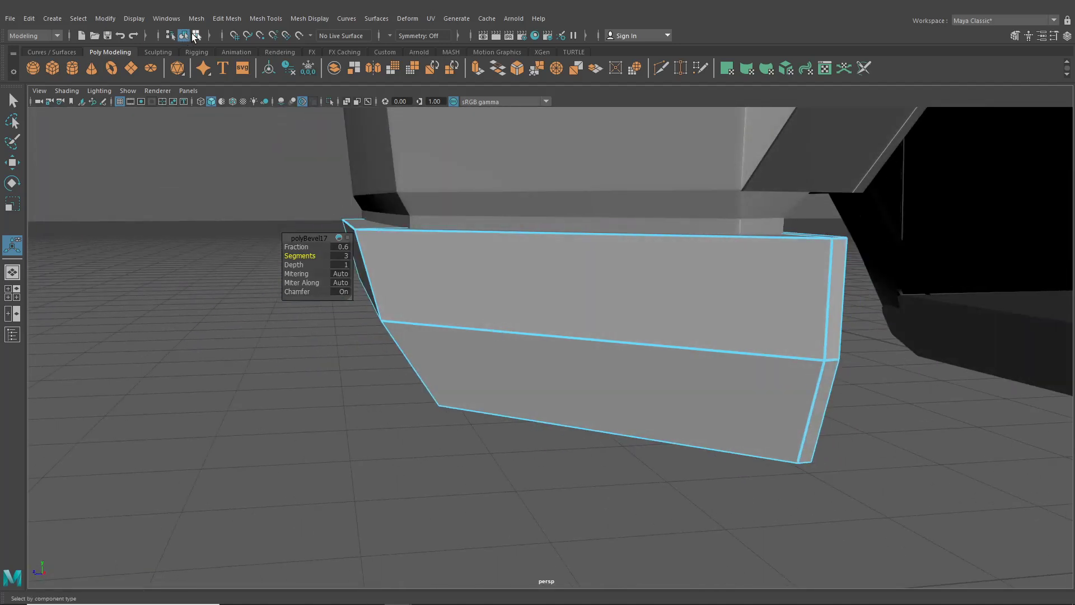
click(182, 37)
click(215, 203)
- Select the bumper shell and compare its straight front with the car's curved nose from above and below
alt+drag(437, 331, 633, 345)
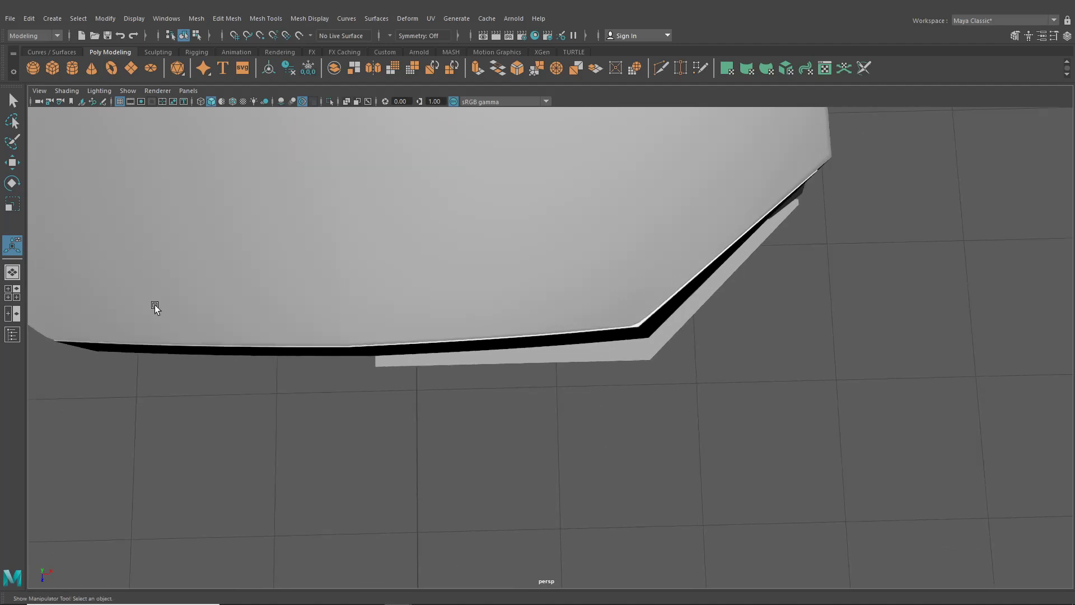
click(10, 292)
key(space)
scroll(357, 302, up, 3)
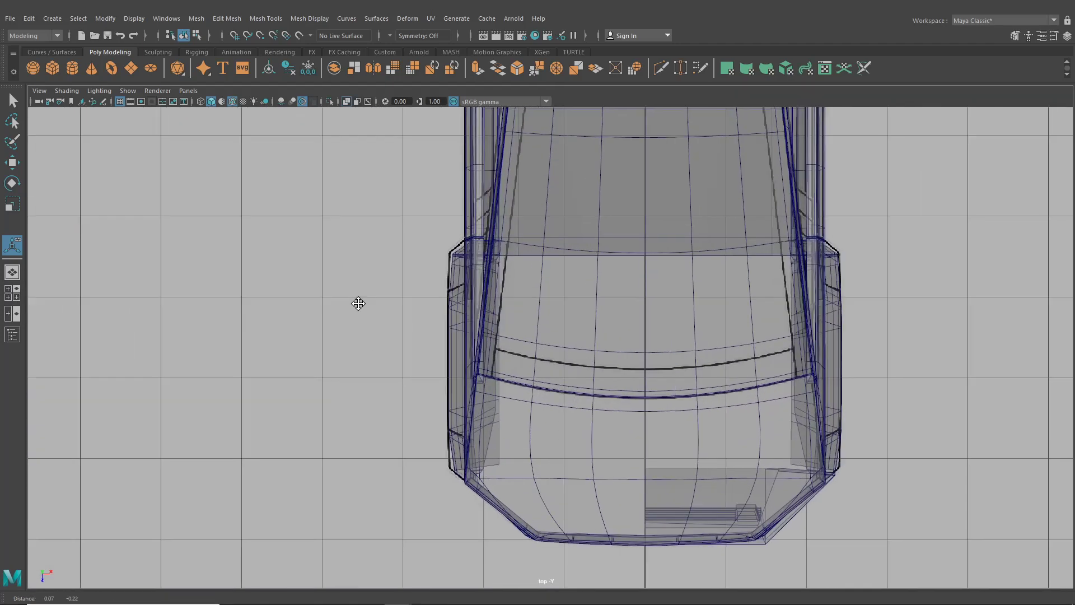
scroll(552, 329, up, 3)
click(688, 392)
scroll(689, 392, up, 2)
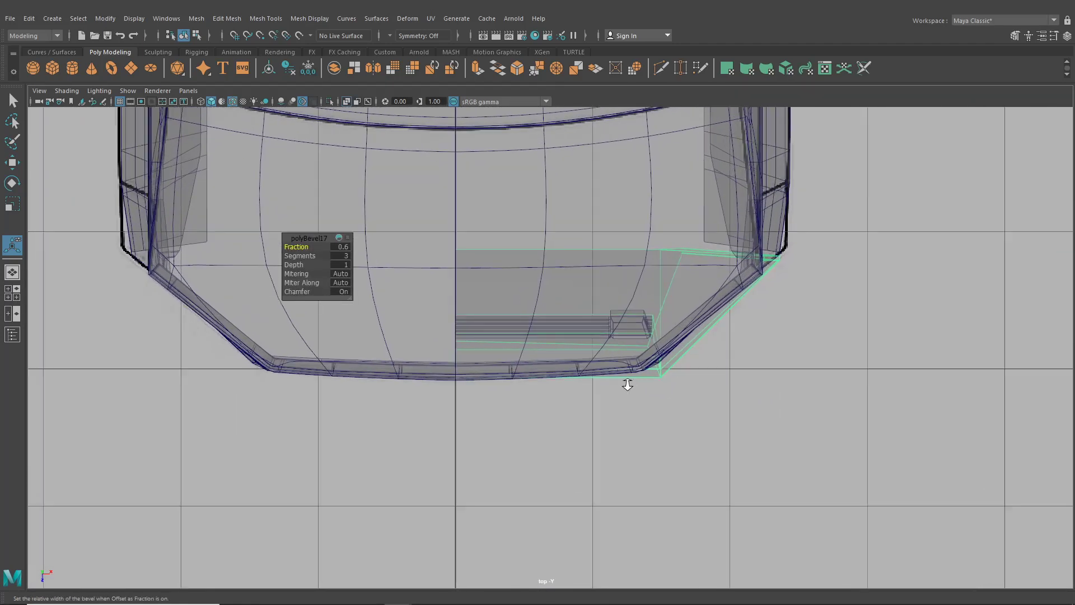
click(14, 273)
mouse_move(566, 415)
alt+mouse_down()
mouse_move(509, 363)
mouse_move(549, 261)
mouse_move(548, 270)
alt+mouse_up()
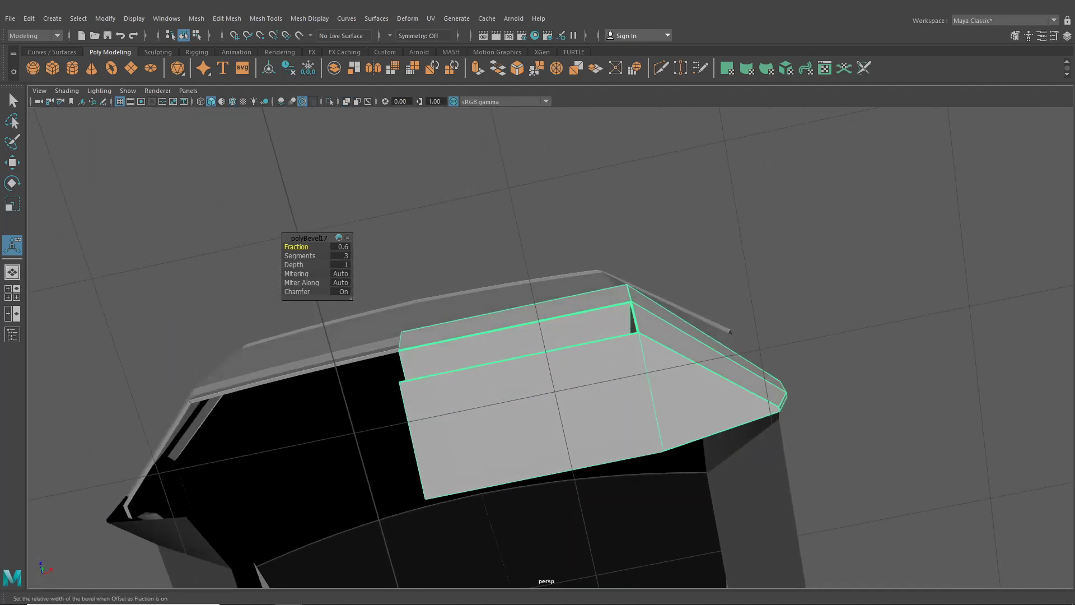
alt+drag(583, 343, 627, 306)
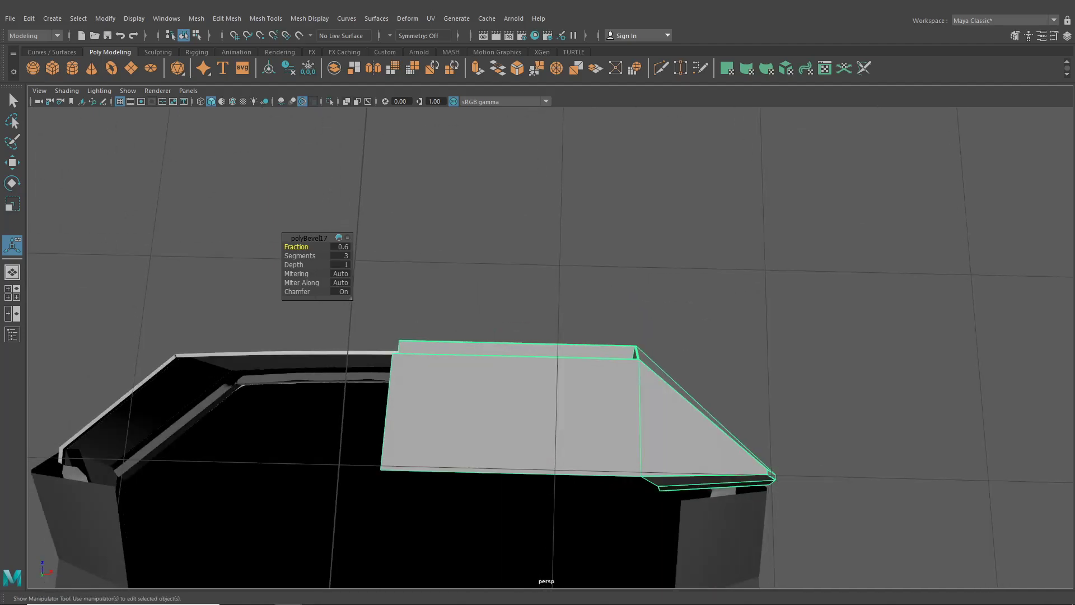
alt+drag(757, 291, 759, 458)
- Insert 2 evenly spaced edge loops across the shell's front section with the Insert Edge Loop tool set to multiple edge loops
click(267, 19)
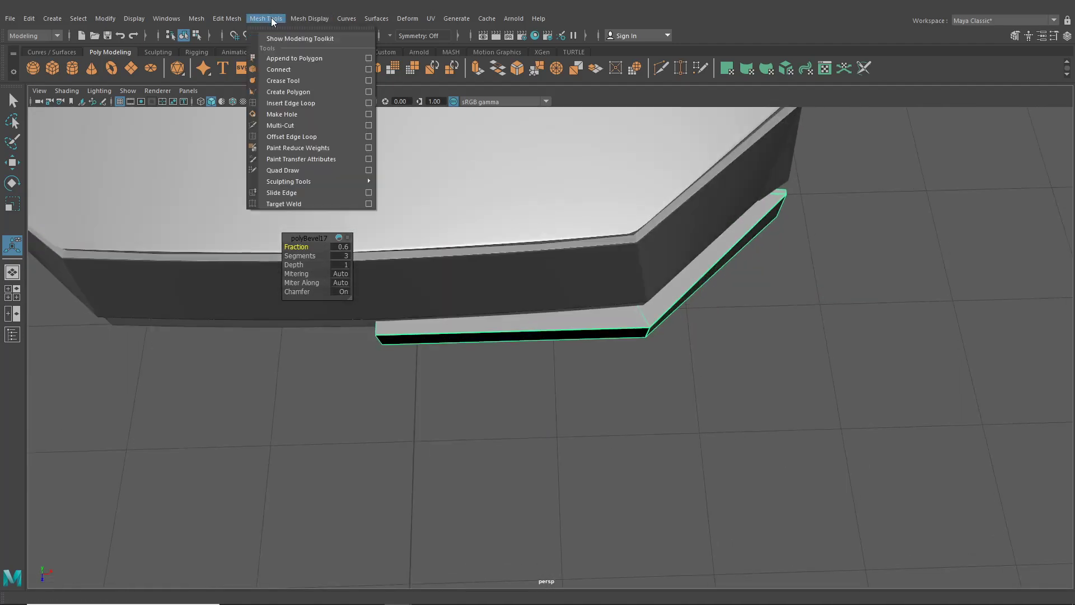
click(297, 104)
click(1067, 37)
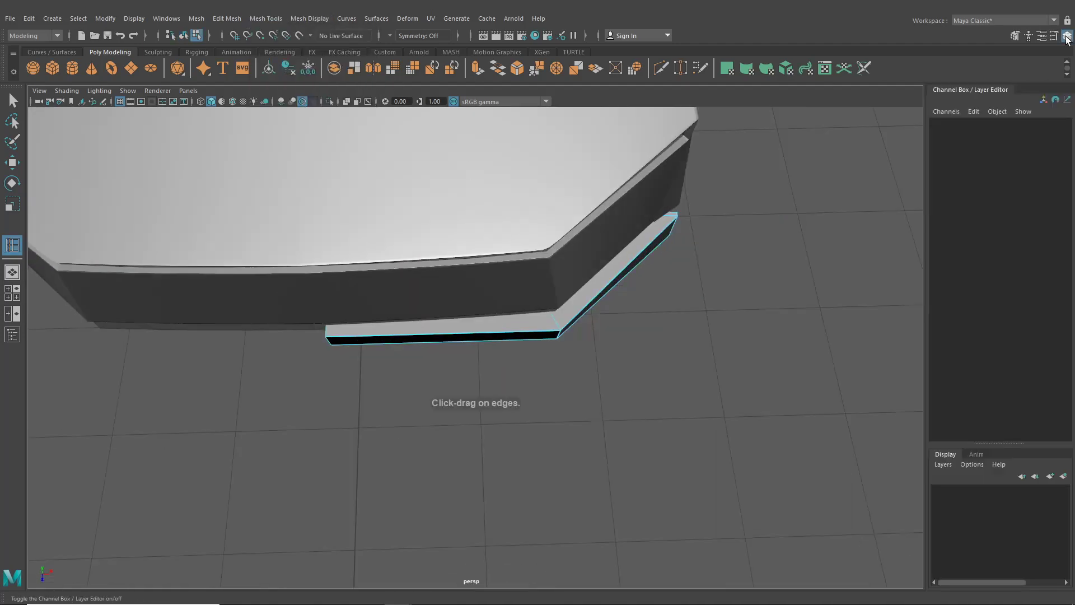
click(1054, 35)
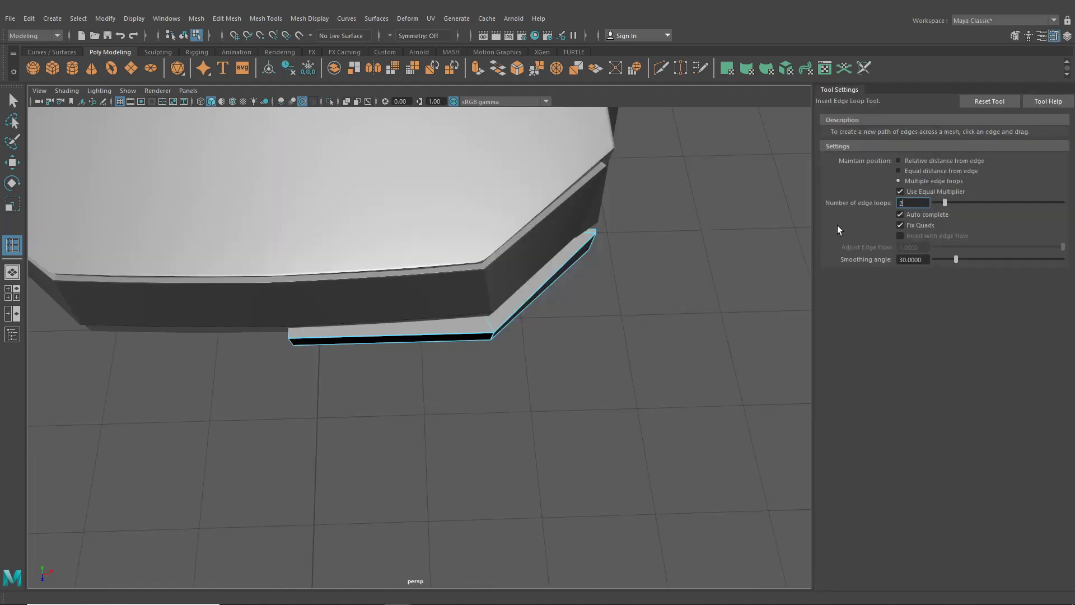
key(Return)
alt+drag(386, 338, 425, 293)
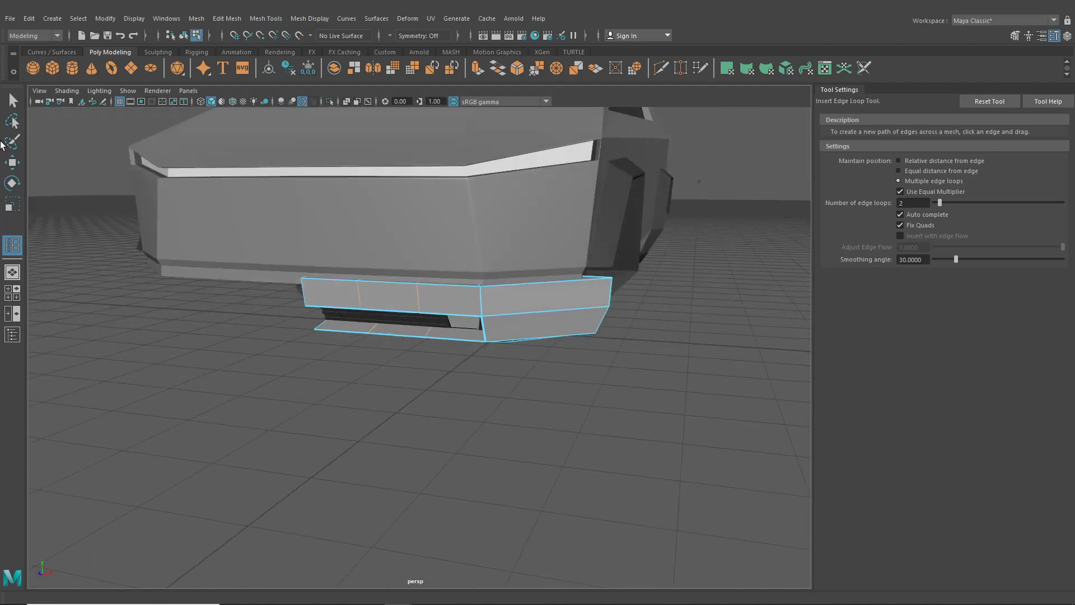
- Switch only the bumper shell to vertex selection in the top view and select the vertices at its front corner
click(15, 168)
alt+drag(419, 336, 443, 379)
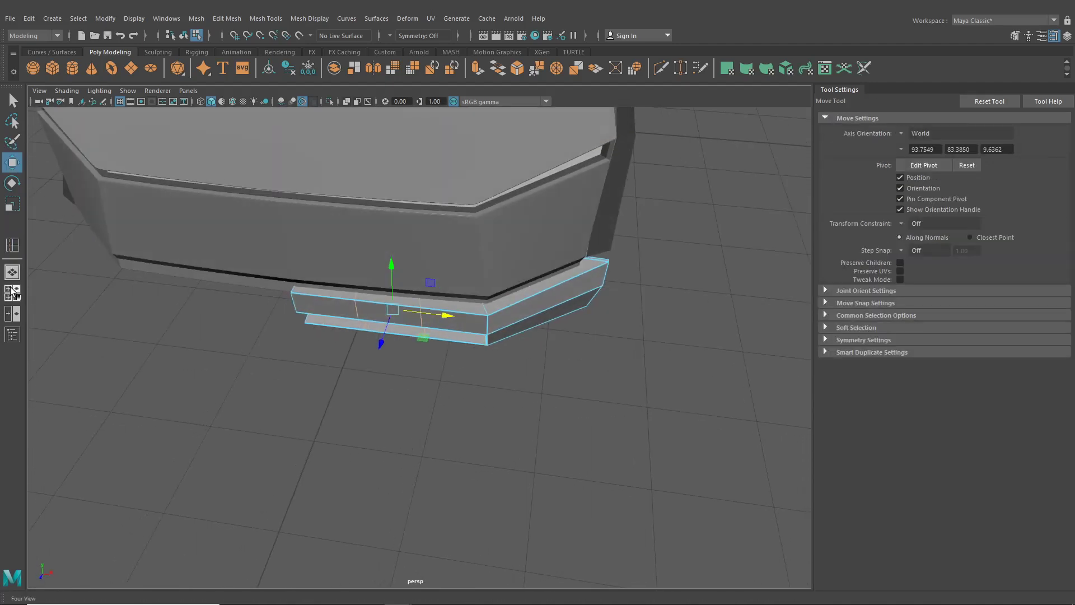
click(11, 290)
key(space)
scroll(344, 283, up, 5)
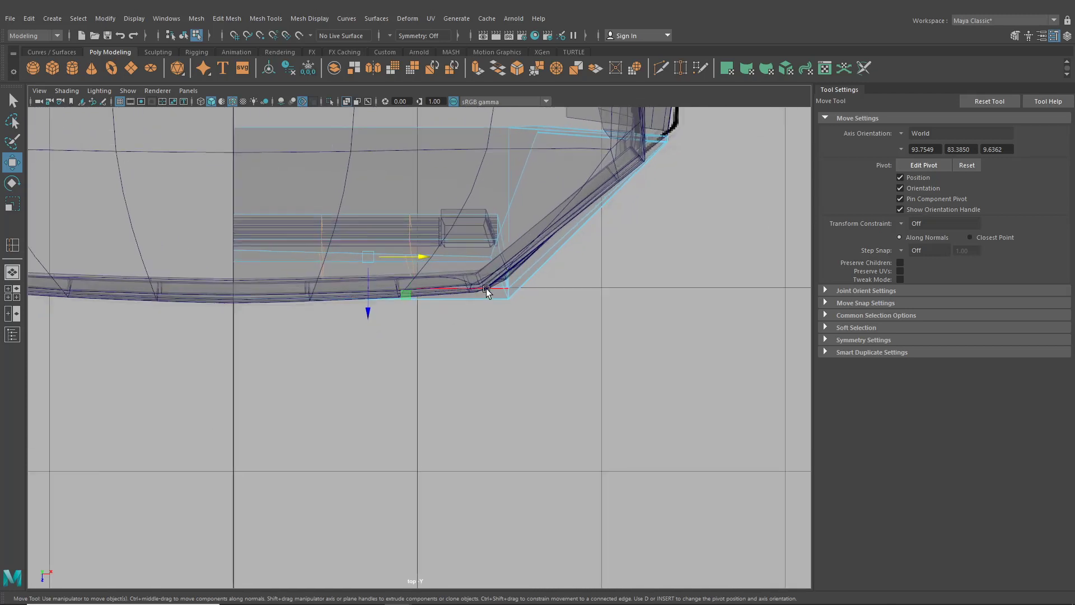
right_drag(486, 290, 465, 279)
scroll(537, 320, up, 3)
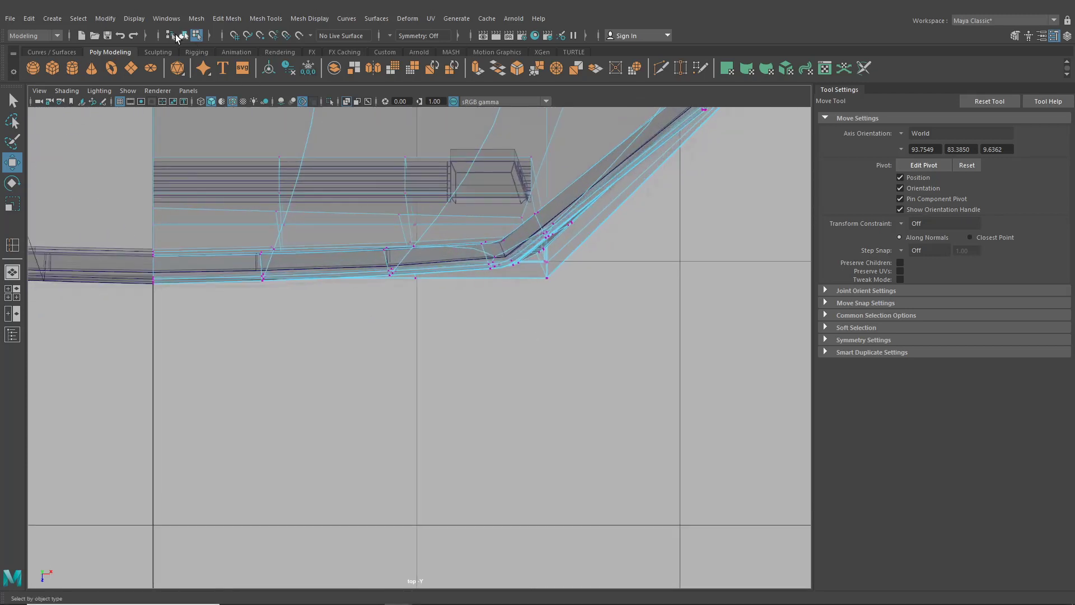
click(185, 35)
right_drag(549, 261, 499, 254)
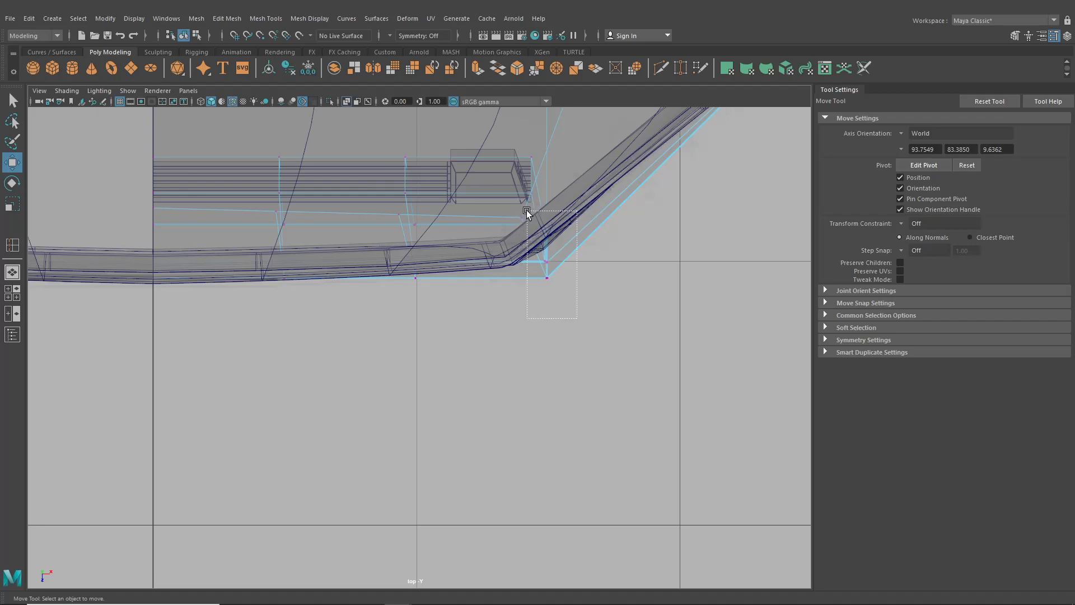
drag(527, 213, 527, 212)
- Move the shell's front corner vertices slightly rearward to follow the car's nose curve, checking the side and top views
click(17, 271)
alt+drag(439, 330, 404, 321)
scroll(518, 326, up, 5)
middle_drag(403, 320, 421, 326)
click(13, 297)
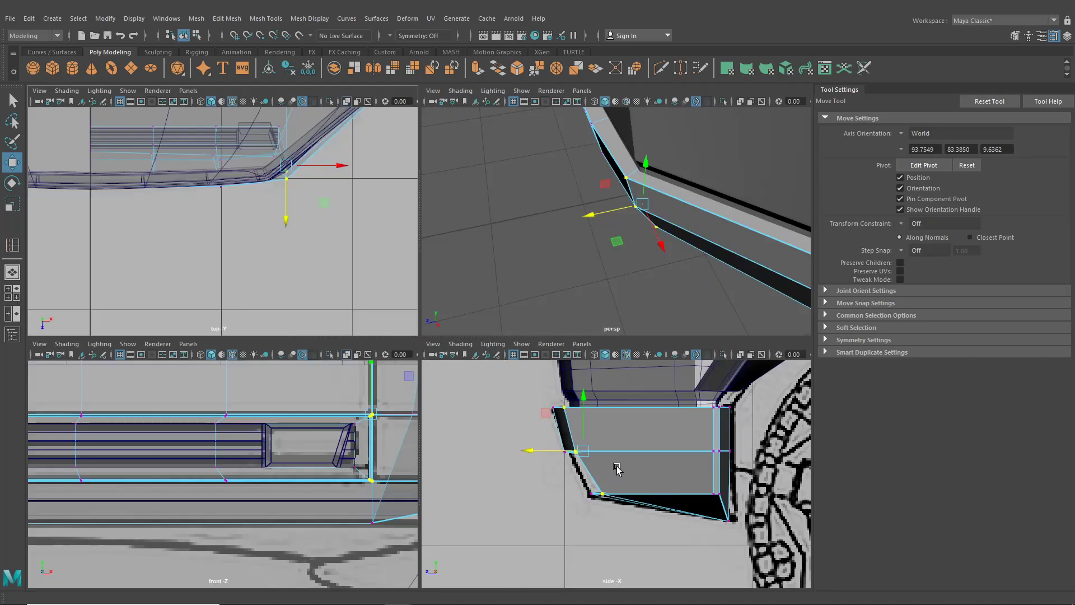
scroll(616, 470, up, 3)
drag(539, 453, 536, 451)
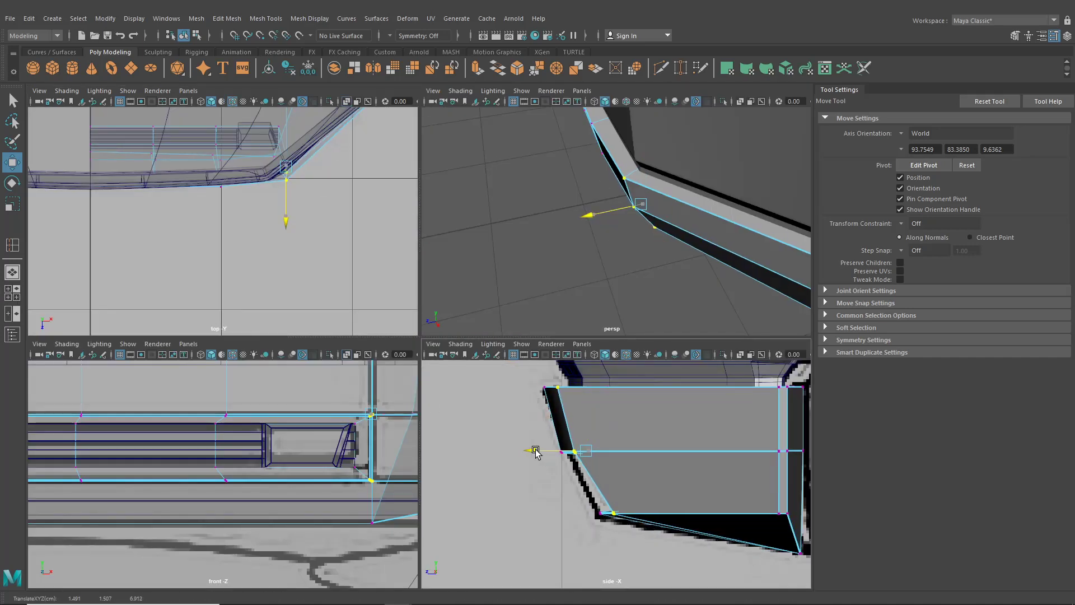
scroll(331, 235, up, 4)
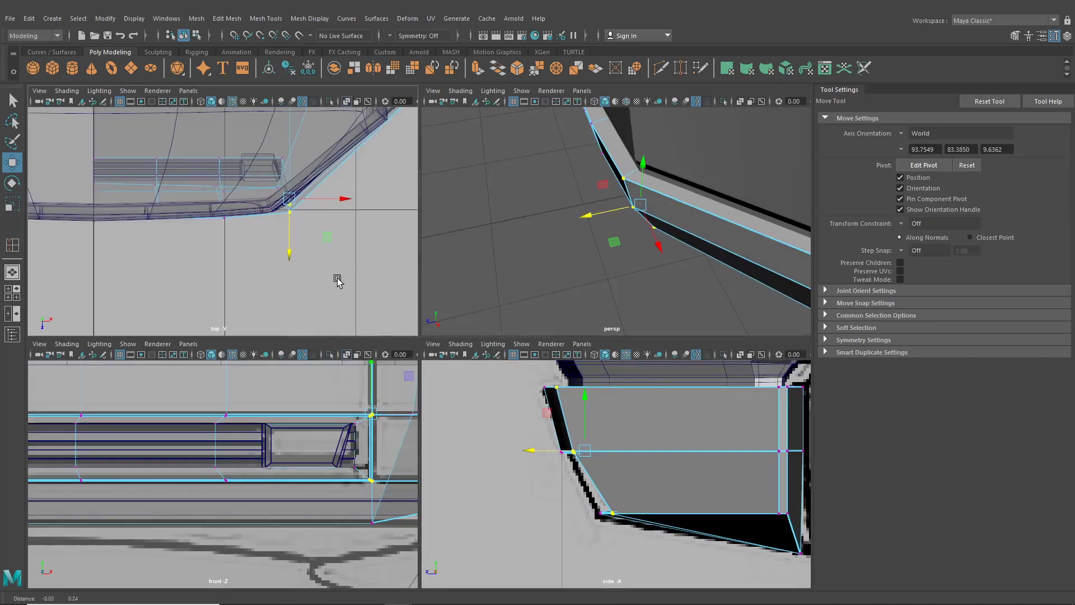
middle_drag(334, 266, 326, 265)
mouse_move(325, 261)
mouse_down()
mouse_move(329, 252)
mouse_move(330, 262)
mouse_up()
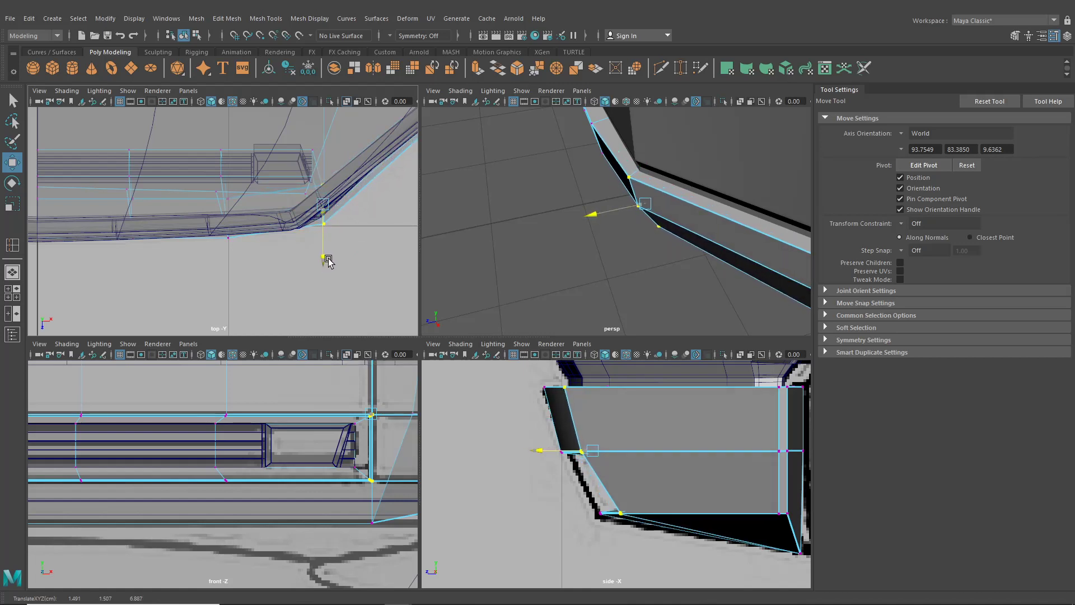
- Select the upper panel's vertices on the inserted edge loop nearest the shell's front corner
alt+drag(611, 247, 710, 273)
scroll(636, 254, down, 4)
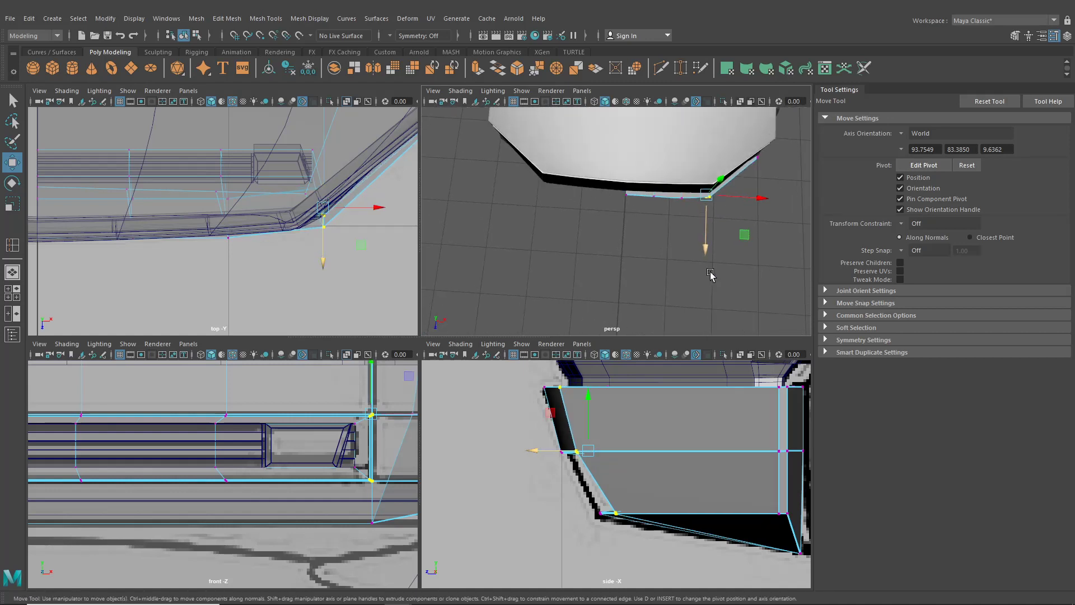
scroll(672, 282, up, 5)
alt+middle_drag(672, 282, 671, 293)
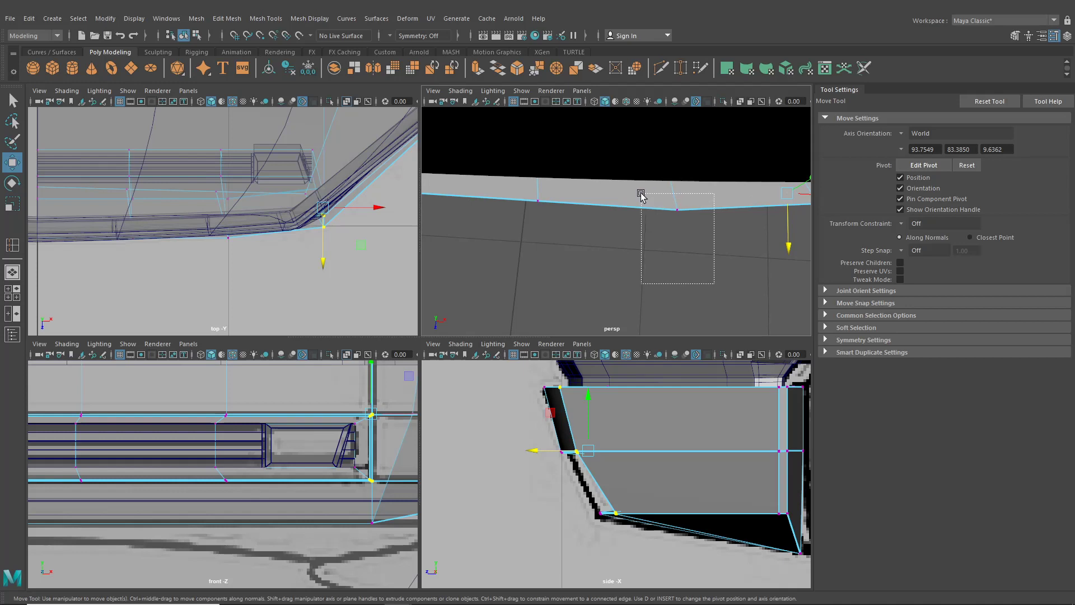
drag(641, 195, 642, 195)
mouse_move(641, 195)
alt+mouse_down()
mouse_move(648, 204)
mouse_move(589, 173)
mouse_move(638, 216)
alt+mouse_up()
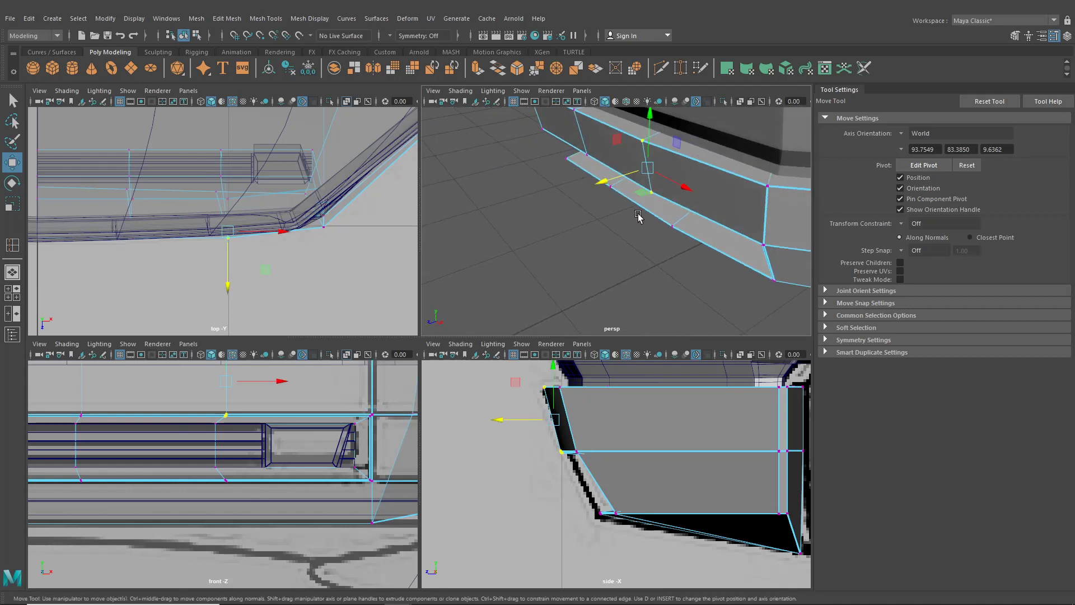
- Adjust the selected middle vertices of the front bumper, return to object selection and clear the selection
drag(690, 247, 690, 245)
alt+drag(689, 245, 598, 138)
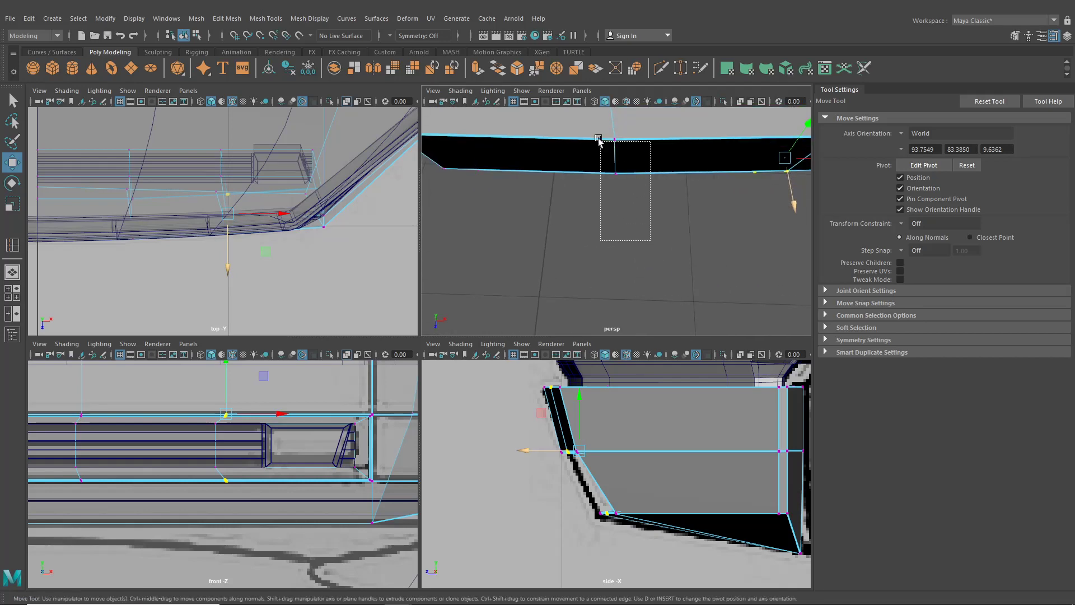
alt+drag(621, 179, 629, 226)
key(space)
alt+drag(619, 268, 582, 359)
scroll(391, 293, down, 8)
click(195, 35)
click(184, 36)
scroll(423, 385, up, 5)
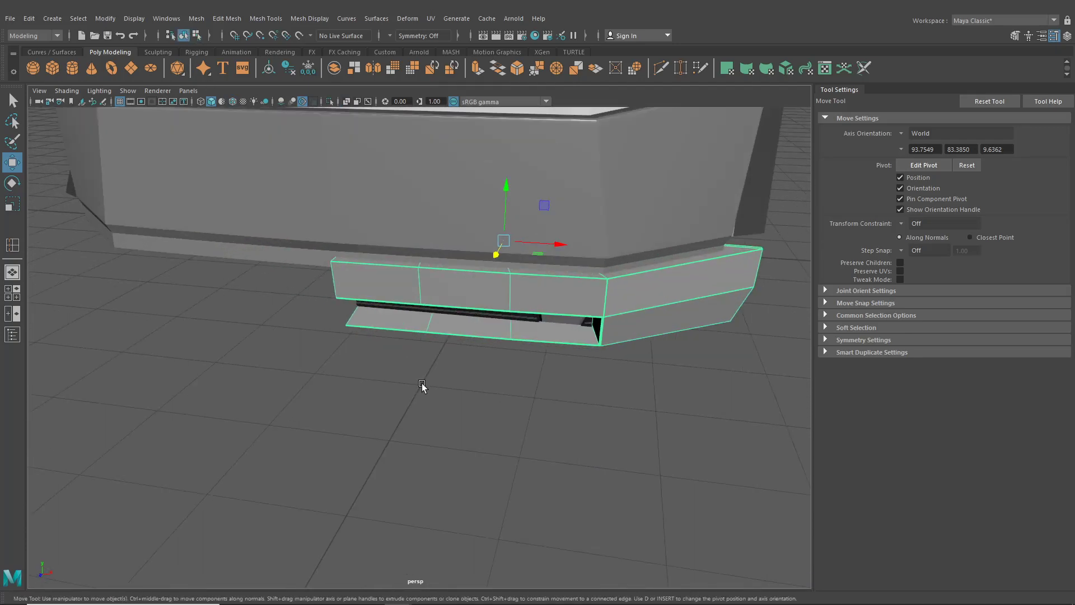
click(423, 385)
- Assign the lambert2 material to the front bumper from Hypershade and close the Hypershade window
alt+drag(523, 426, 887, 200)
click(1048, 37)
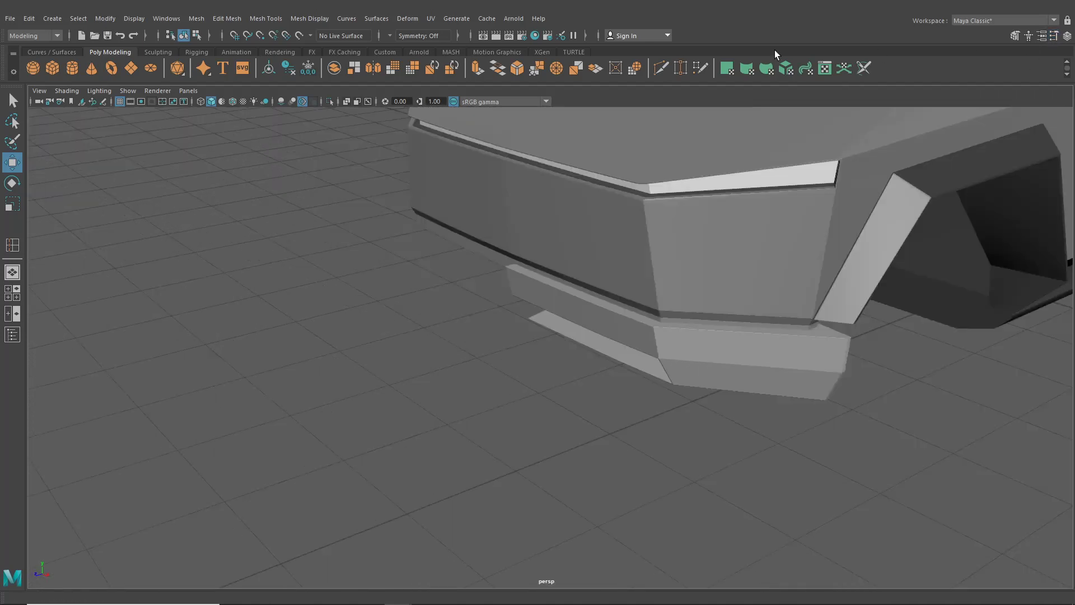
click(535, 35)
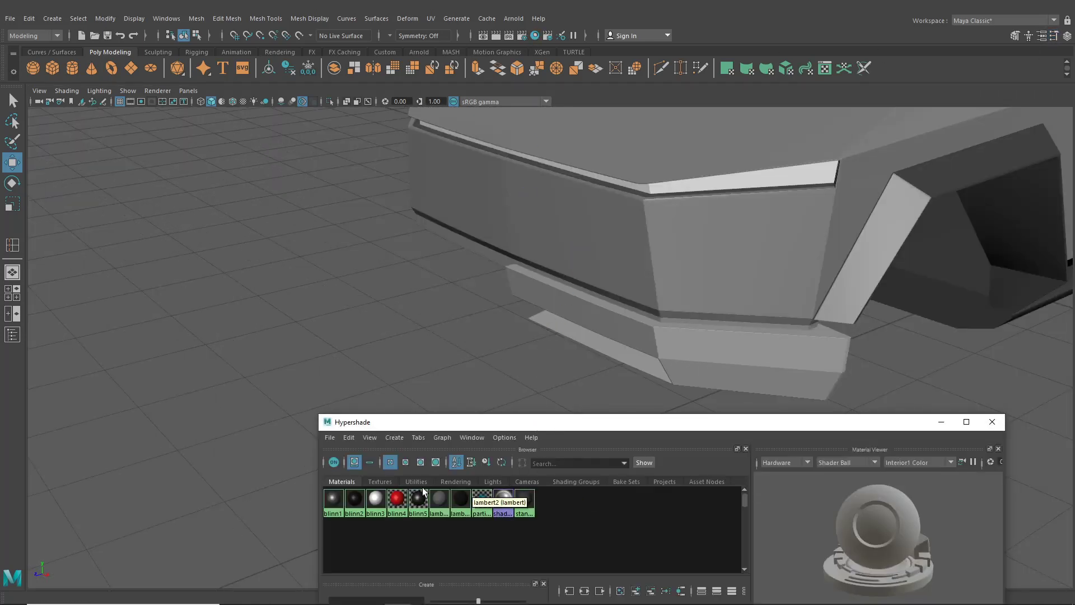
alt+drag(661, 344, 810, 373)
click(992, 427)
- Combine the front bumper, grille and fog light meshes, and separate the combined mesh into its pieces again
alt+drag(680, 387, 708, 369)
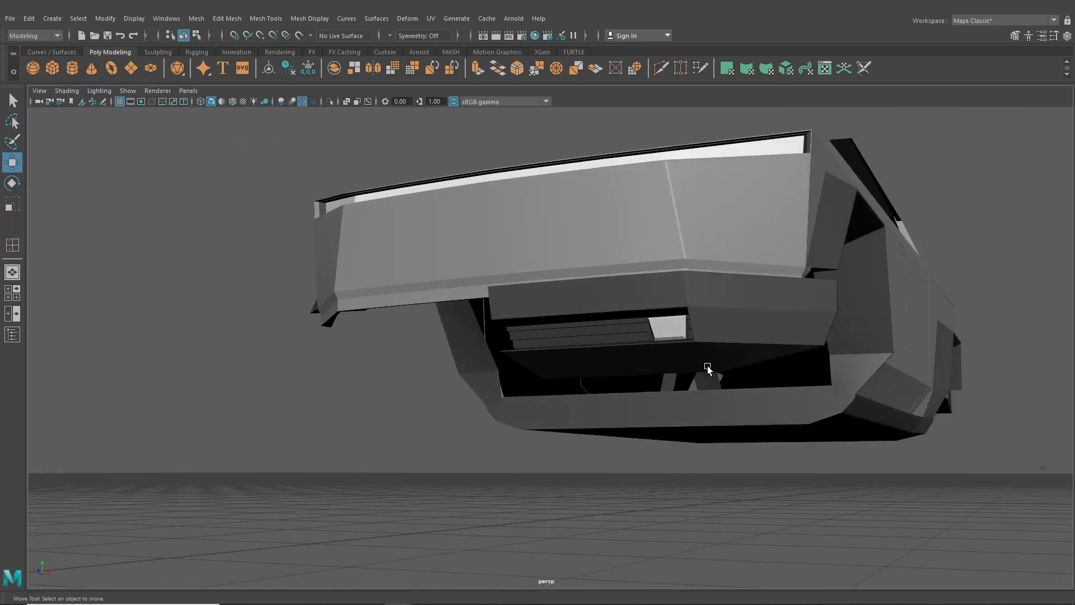
scroll(701, 363, up, 4)
click(702, 364)
click(645, 324)
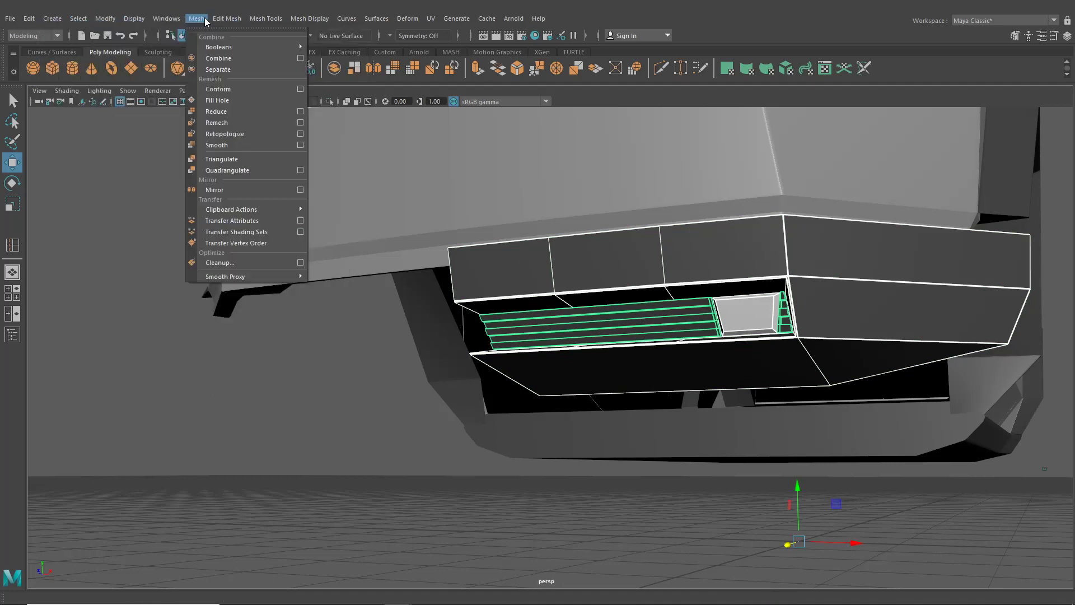
click(214, 62)
click(196, 19)
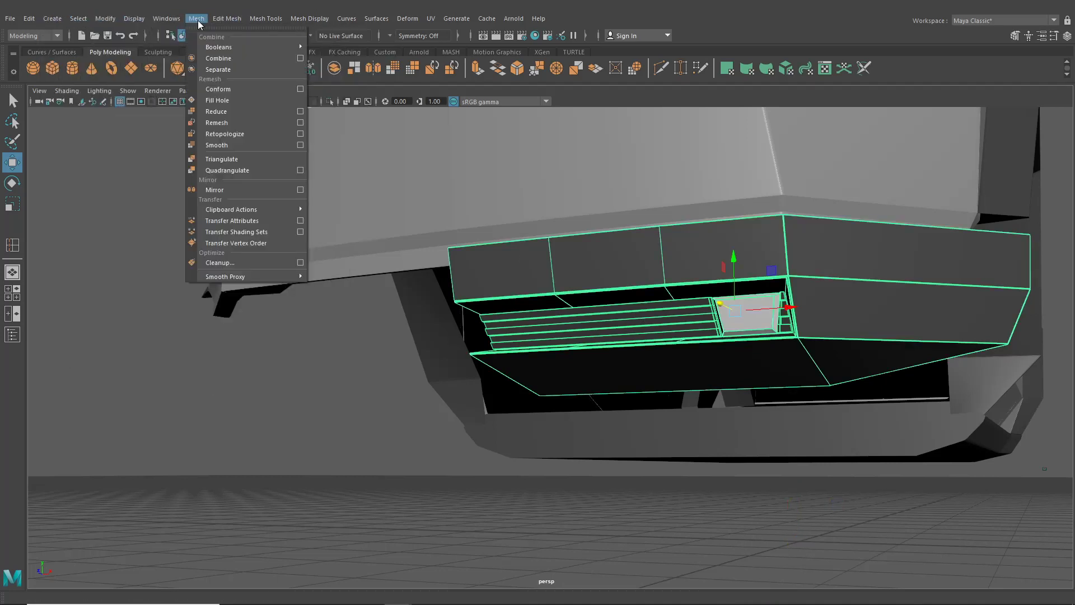
click(222, 70)
- Create a mirrored copy of the front bumper shell on the opposite side with Duplicate Special
alt+drag(361, 306, 374, 346)
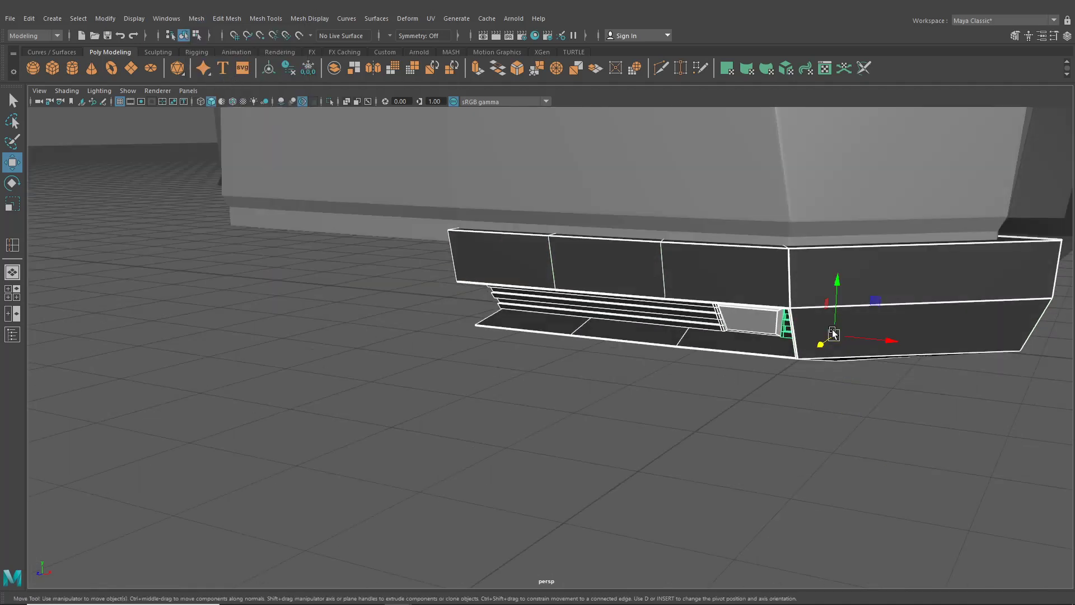
click(892, 315)
click(28, 19)
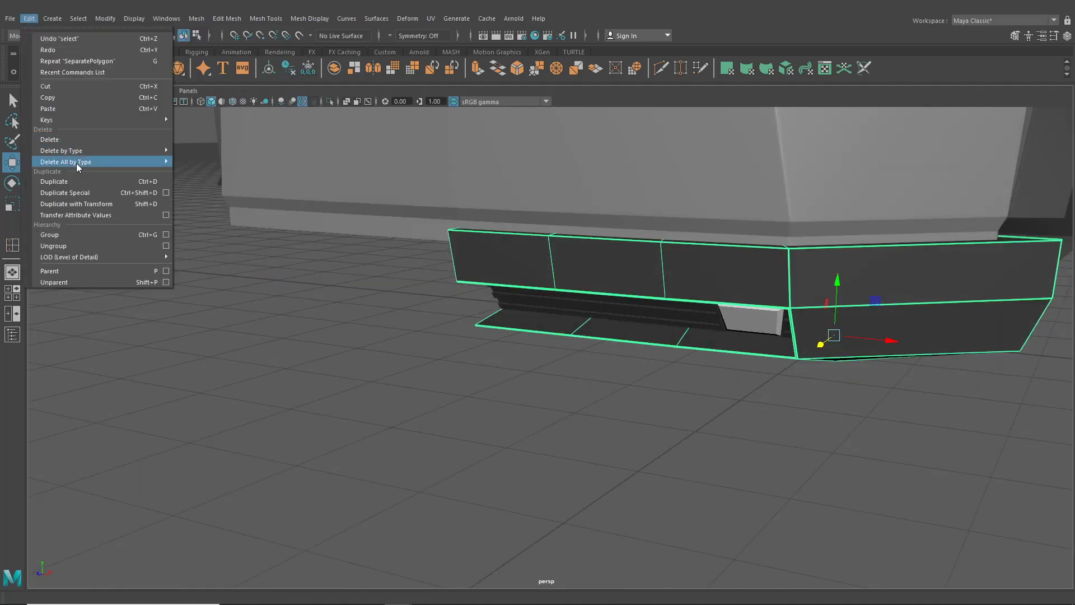
click(82, 193)
alt+drag(451, 326, 659, 330)
- Repeat Duplicate Special for the grille slats and the fog light with its end piece, and clear the selection
click(571, 317)
alt+drag(477, 320, 449, 338)
key(g)
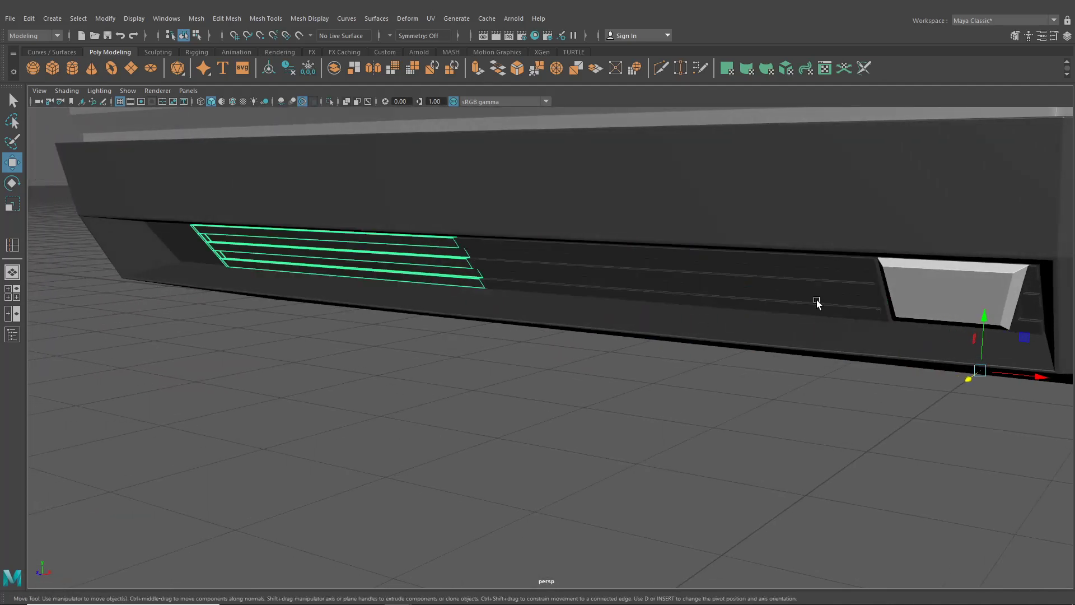
click(932, 286)
key(g)
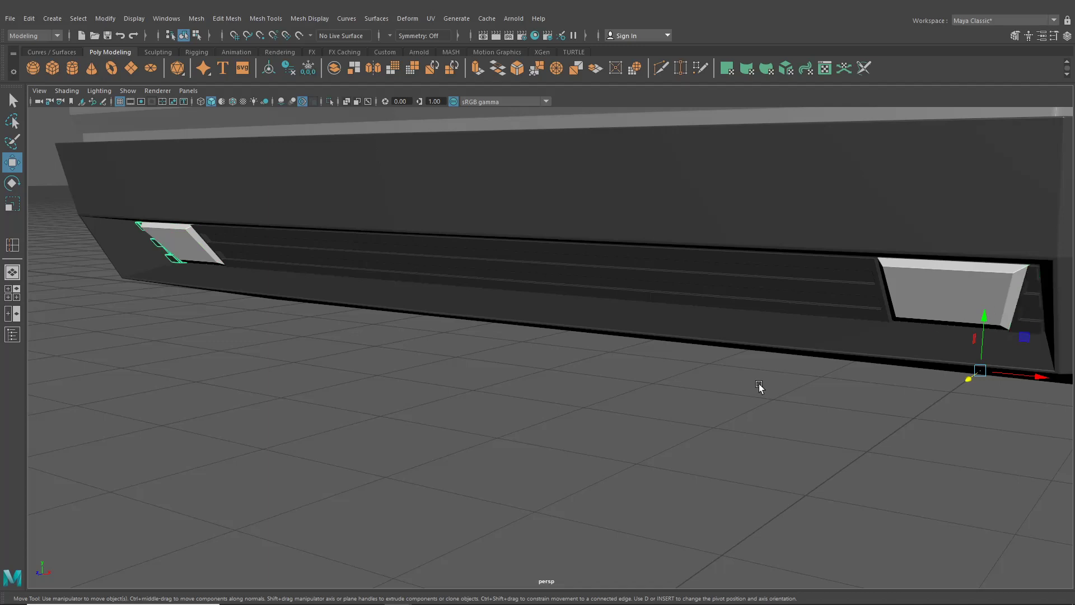
alt+right_drag(760, 385, 619, 366)
click(542, 397)
click(184, 35)
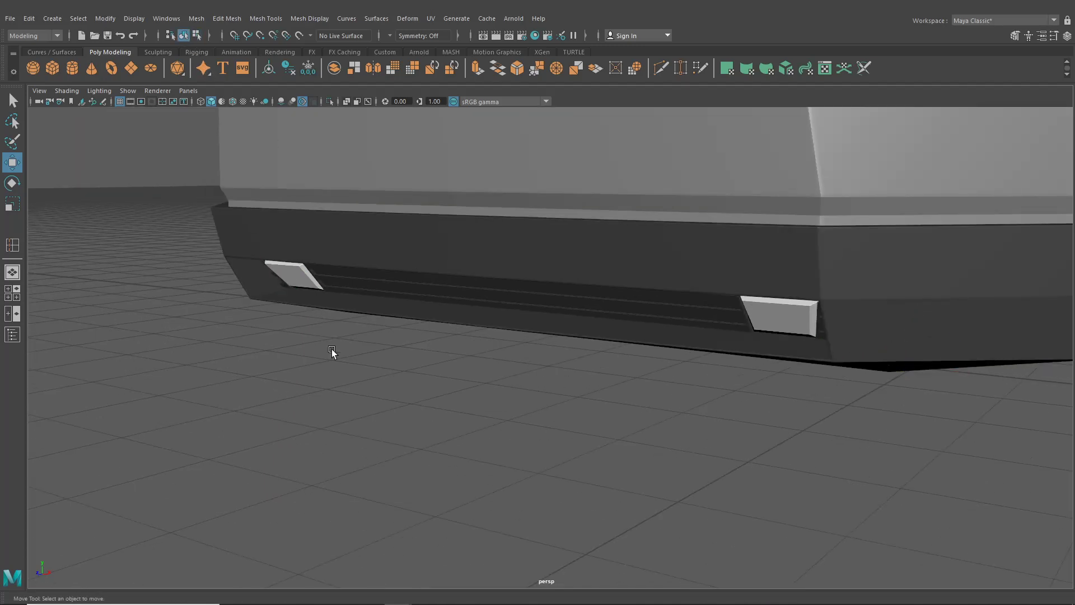
- Create a polygon plane and move it beside the rear wheel arch, at about X 2.04, Y 1.46, Z -5.50
alt+drag(331, 352, 530, 399)
scroll(480, 370, down, 5)
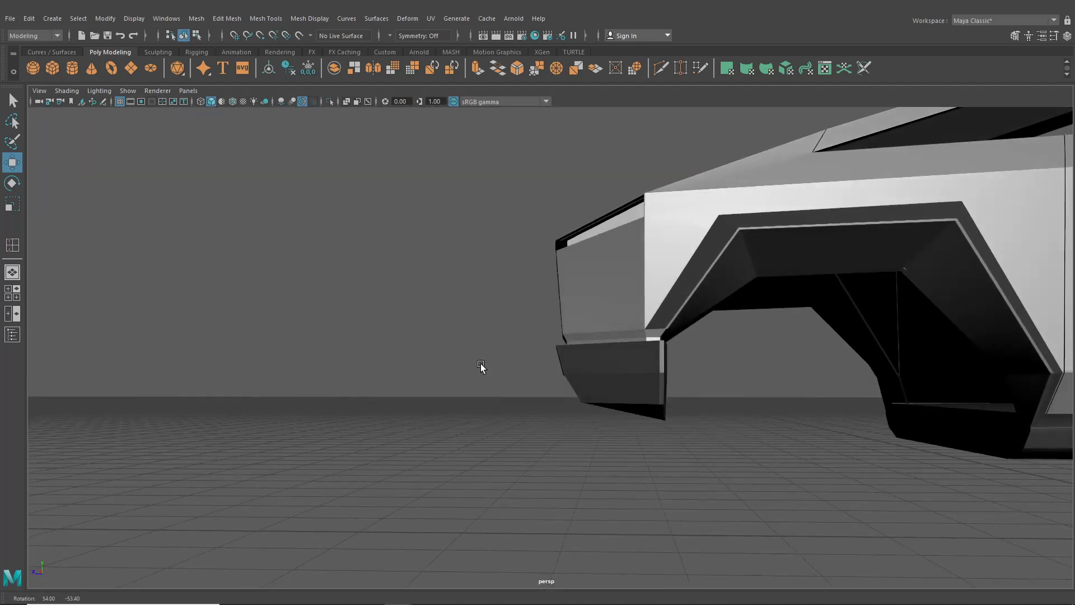
alt+drag(449, 374, 690, 379)
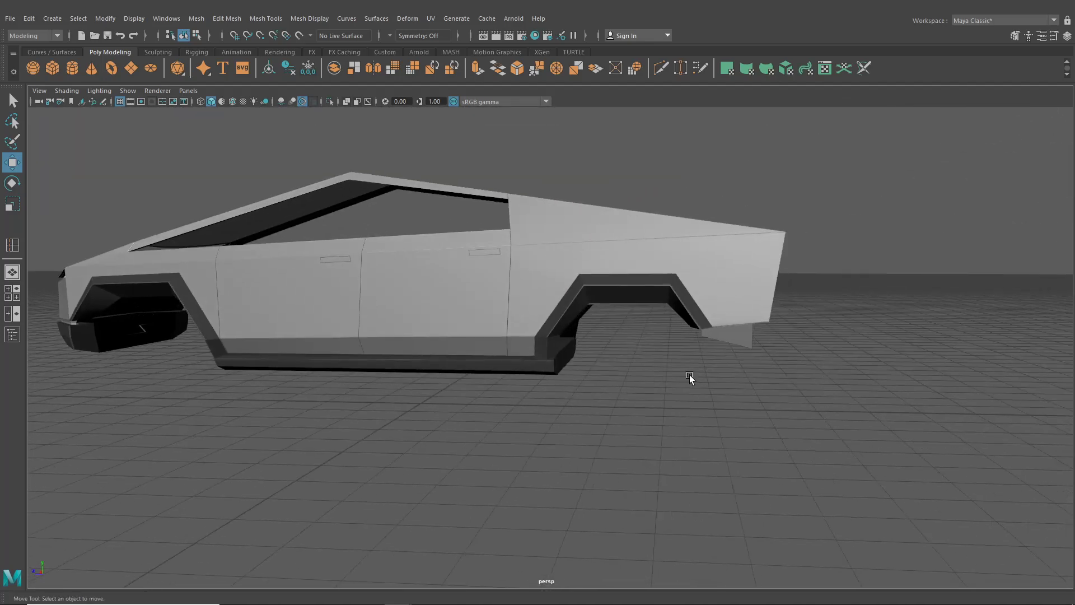
alt+drag(735, 352, 631, 364)
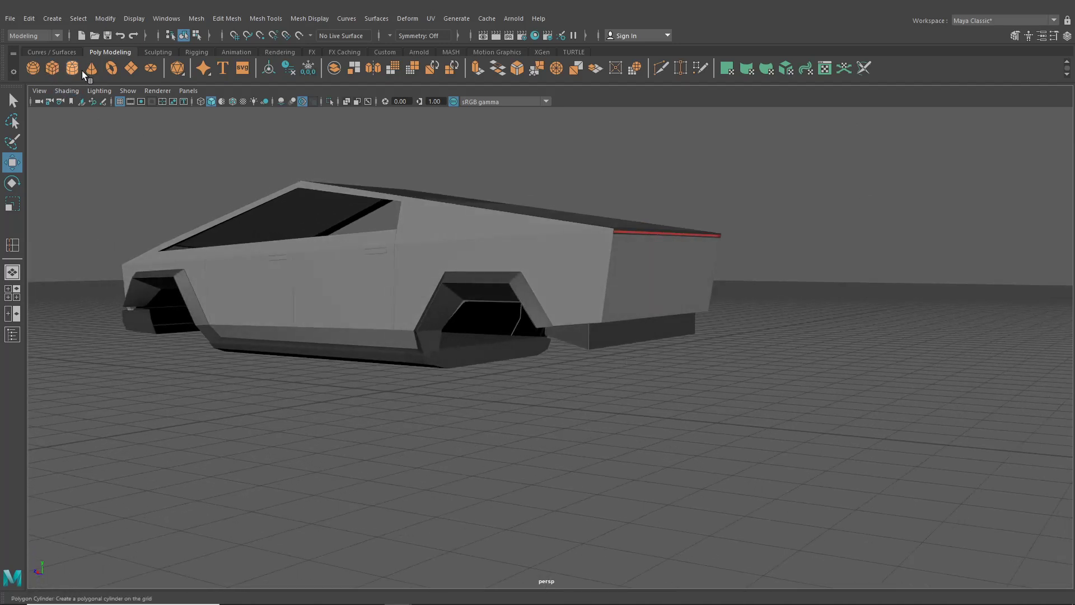
click(579, 346)
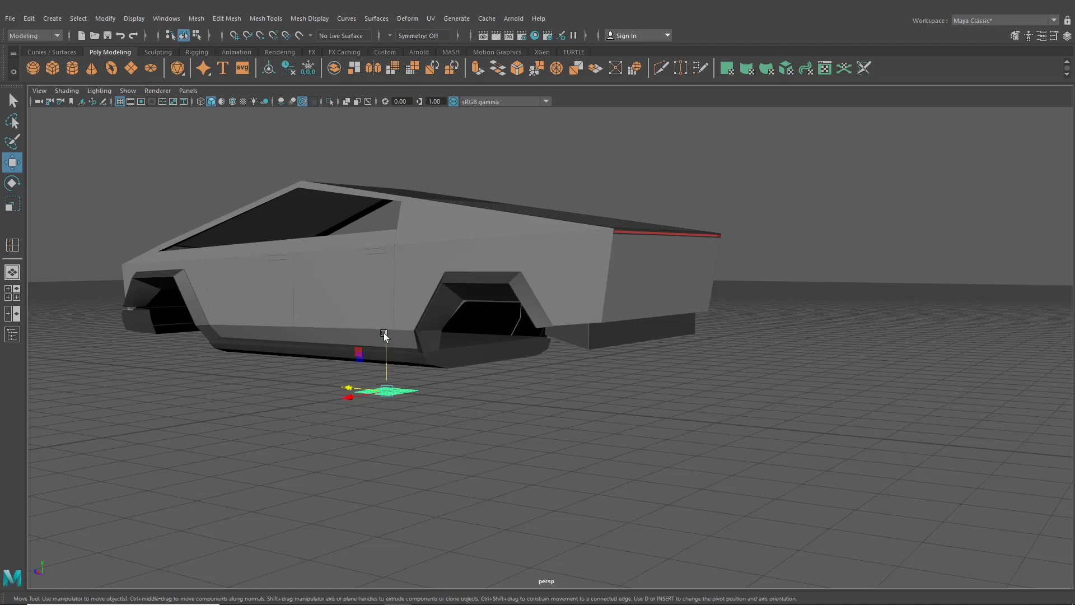
drag(384, 334, 503, 429)
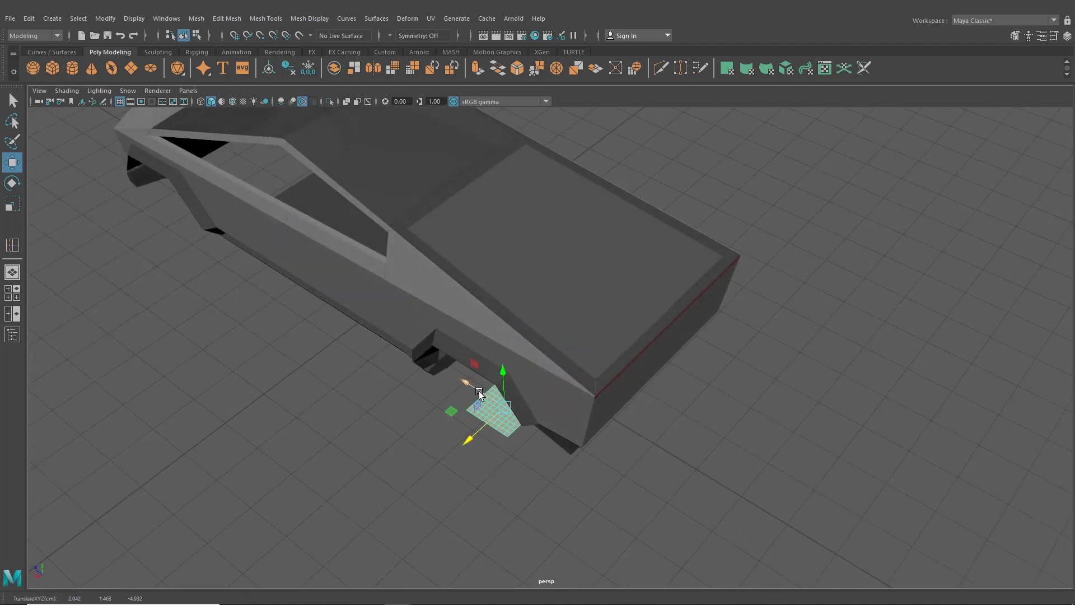
drag(479, 394, 657, 316)
- Stand the new plane upright by setting its Rotate Z to -90
click(1068, 35)
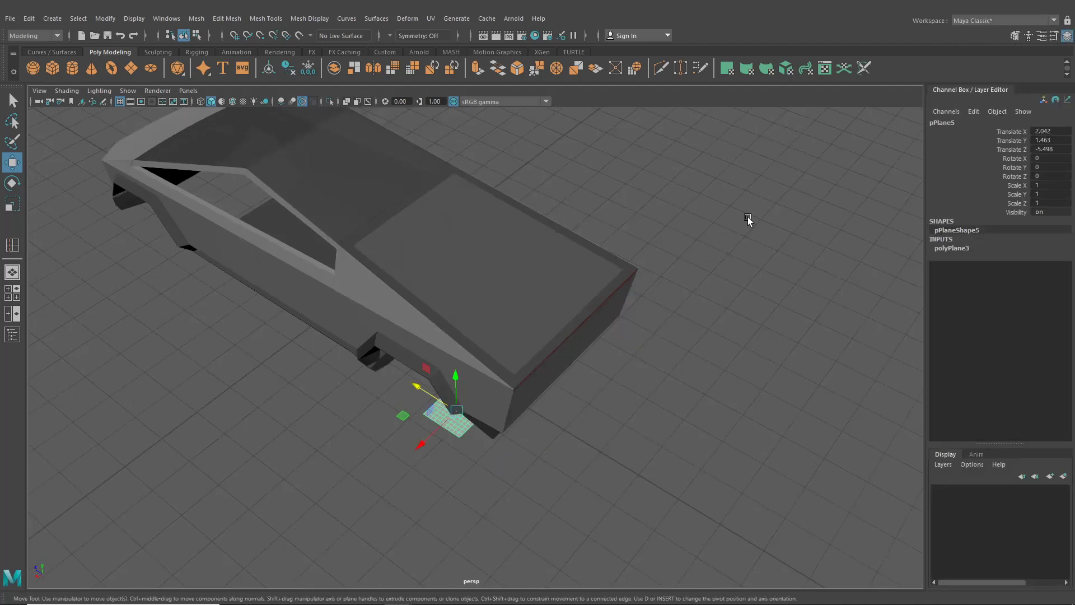
click(12, 185)
drag(447, 365, 458, 383)
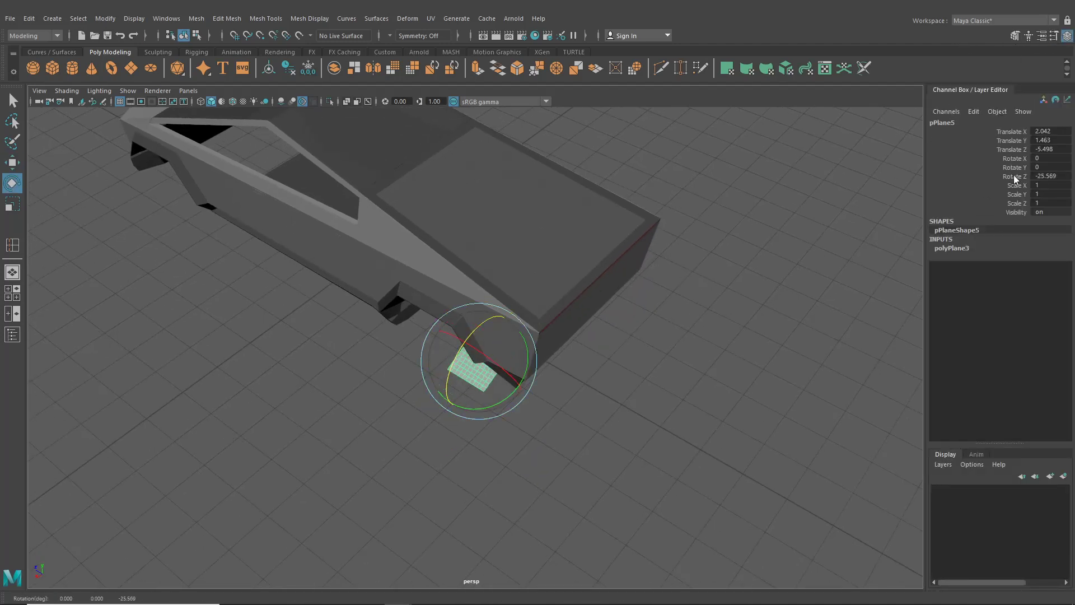
click(1050, 173)
text(-90)
key(Return)
- Set the plane's Subdivisions Width and Subdivisions Height to 1
click(973, 248)
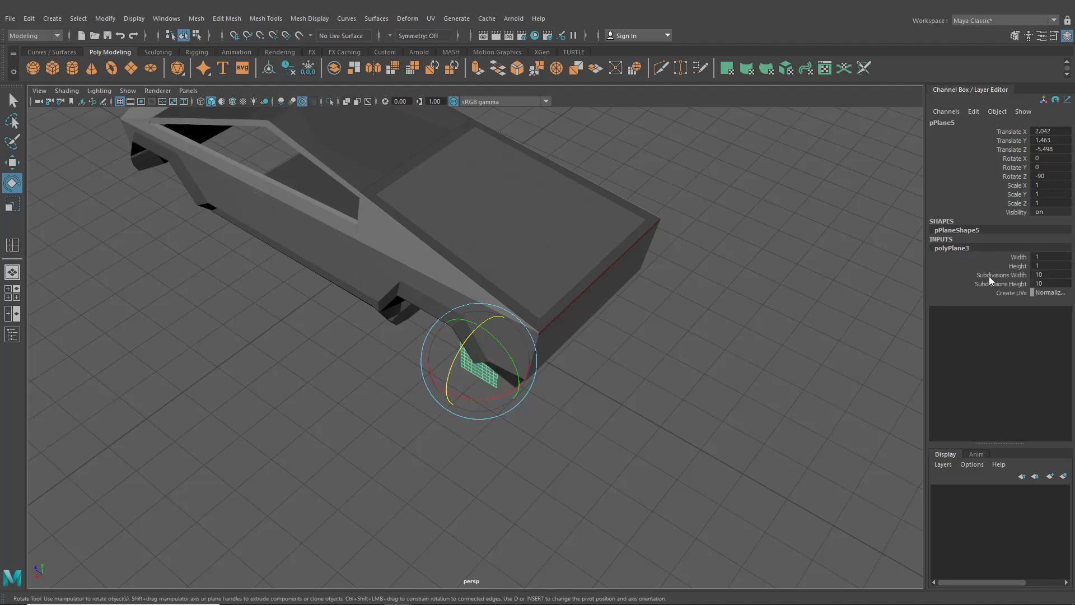
text(1)
key(Return)
click(1049, 284)
text(1)
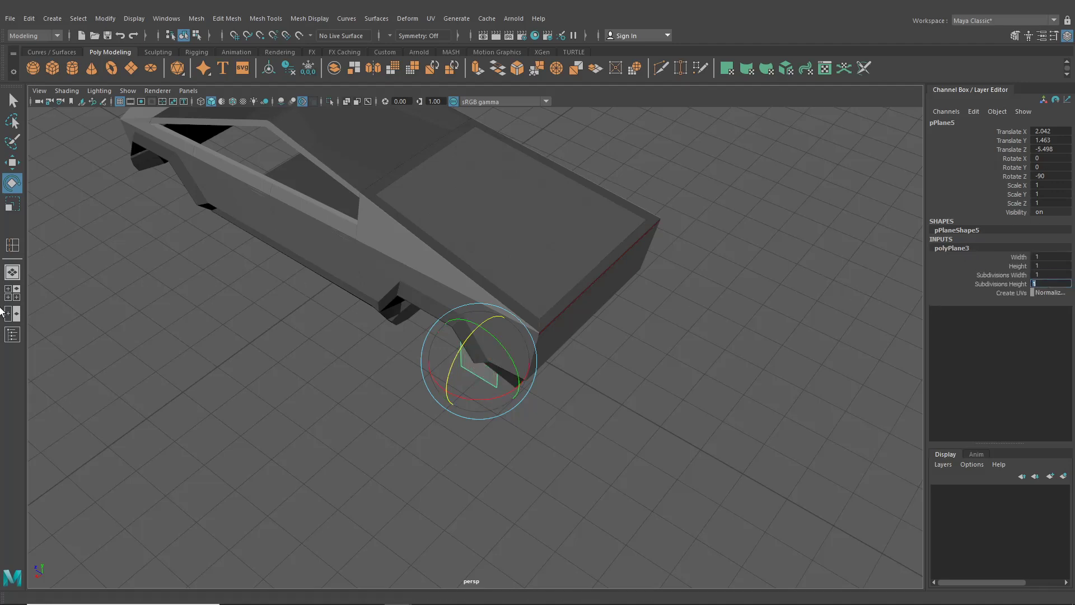
- In the side view, move the plane over the rear bumper outline, at about Y 1.14, Z -6.17
click(12, 292)
key(space)
key(a)
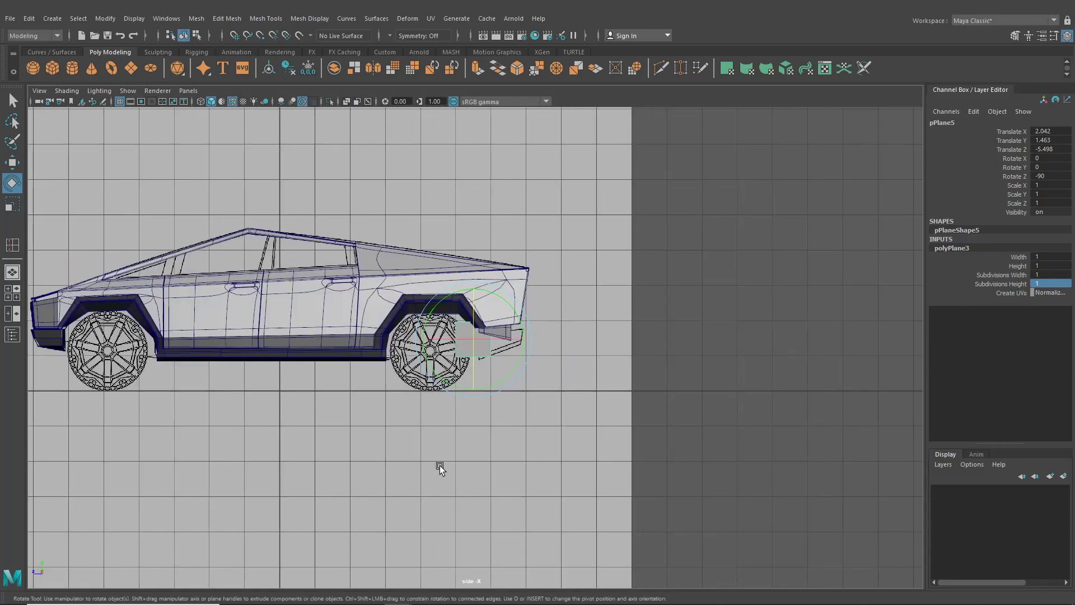
scroll(504, 468, up, 5)
click(14, 163)
scroll(333, 308, up, 5)
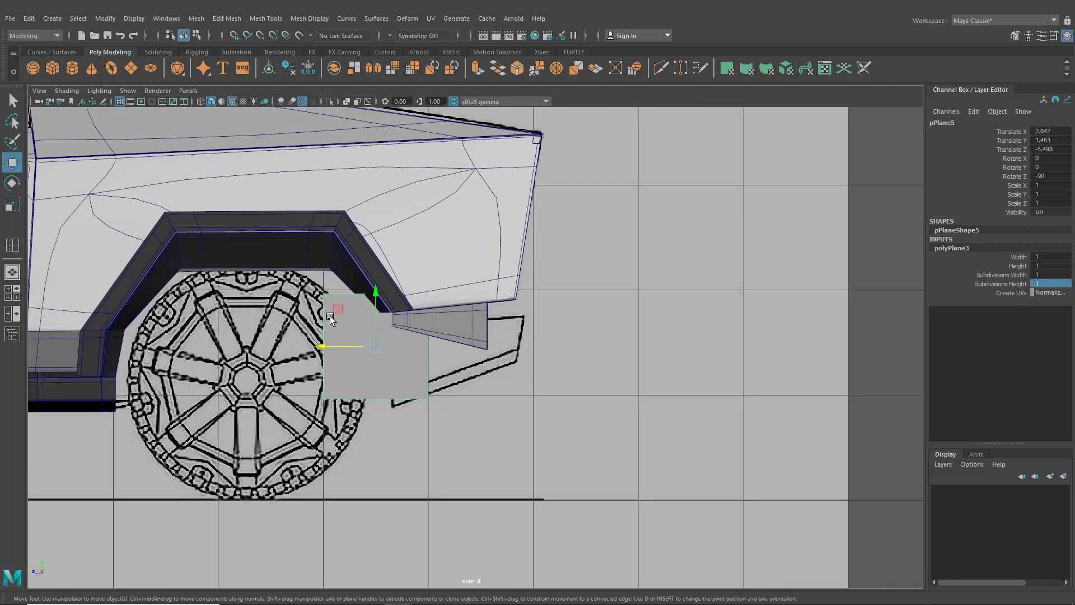
middle_drag(346, 363, 411, 429)
drag(425, 347, 436, 393)
- Enable X-Ray shading in the side view and align the plane with the rear bumper outline at about Y 1.16, Z -6.17
click(66, 90)
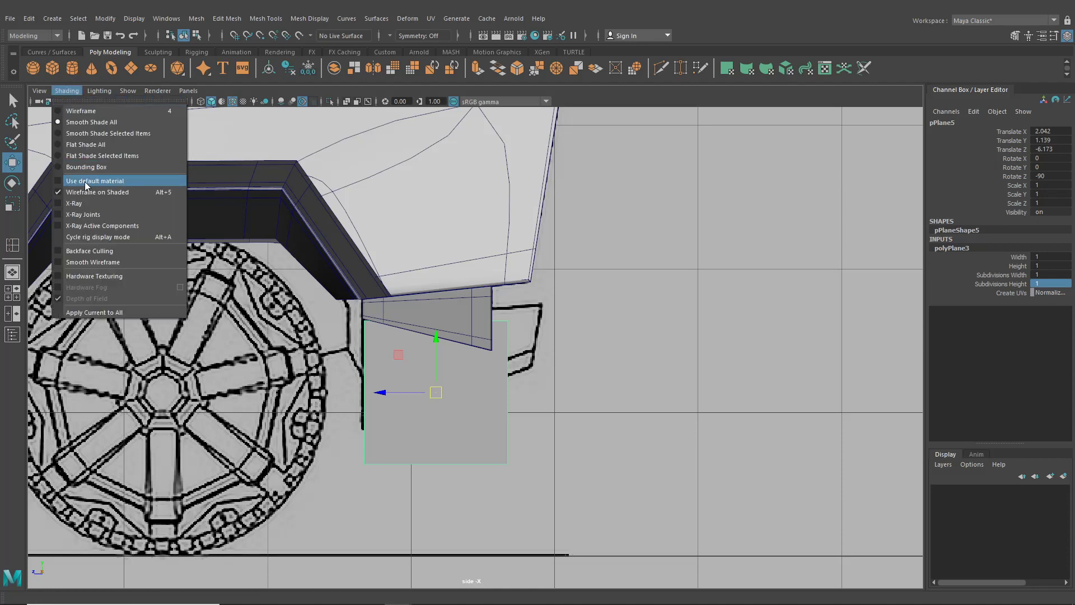
click(86, 200)
scroll(426, 392, up, 3)
middle_drag(426, 392, 415, 404)
- Move the plane's two rear corner vertices and its lower front vertex to match the upper section of the rear bumper outline
right_drag(504, 284, 446, 292)
click(521, 303)
drag(523, 308, 577, 287)
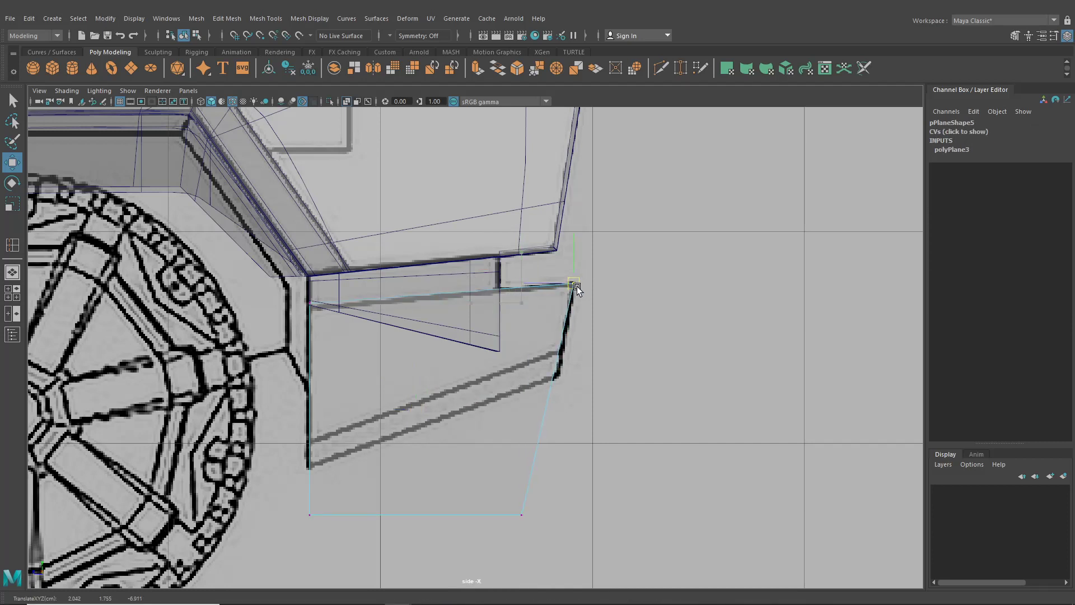
click(522, 514)
drag(522, 516, 568, 358)
click(310, 515)
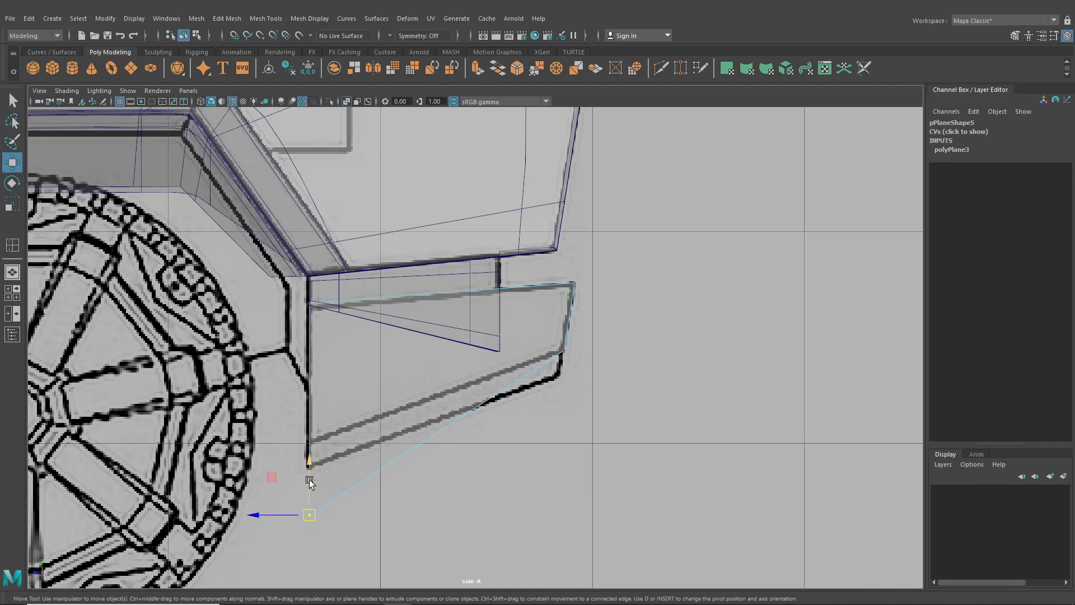
drag(310, 479, 317, 409)
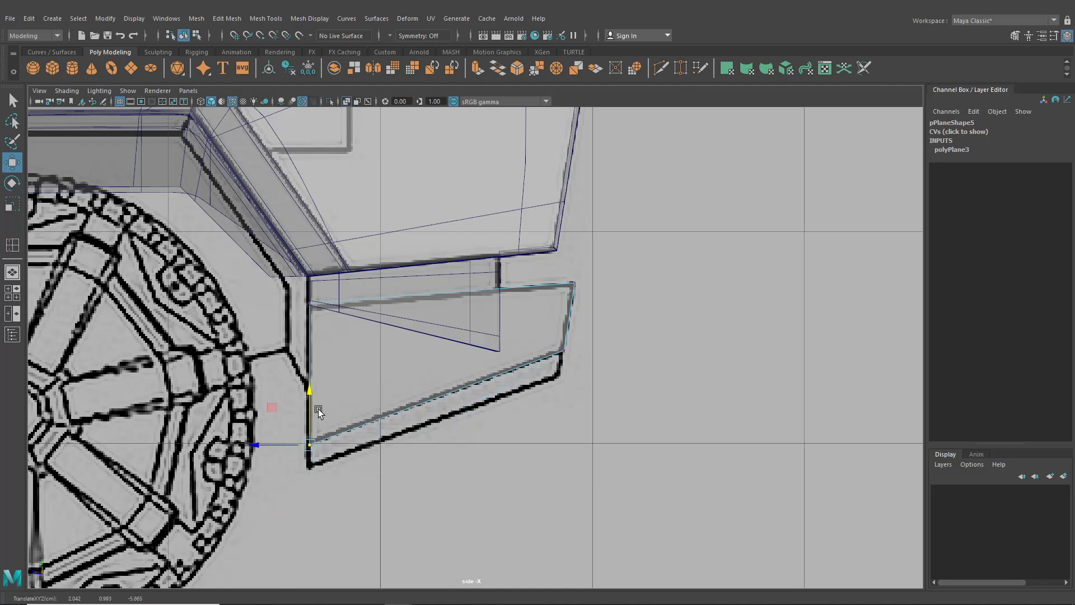
- Insert two vertical edge loops across the side section of the front bumper with the Insert Edge Loop tool
click(12, 273)
alt+drag(331, 372, 730, 374)
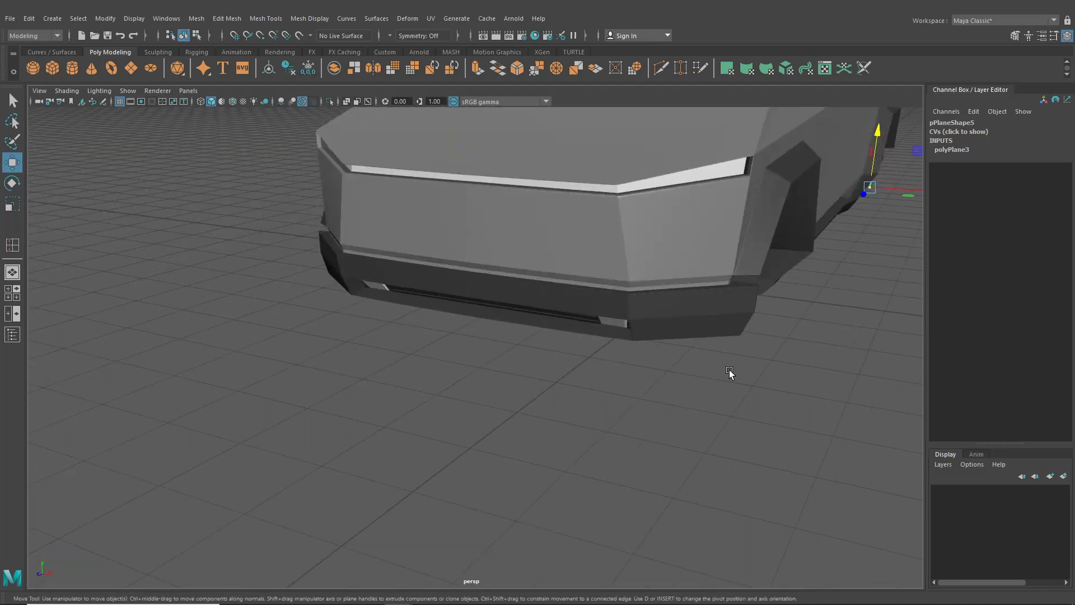
click(641, 316)
alt+drag(640, 316, 602, 247)
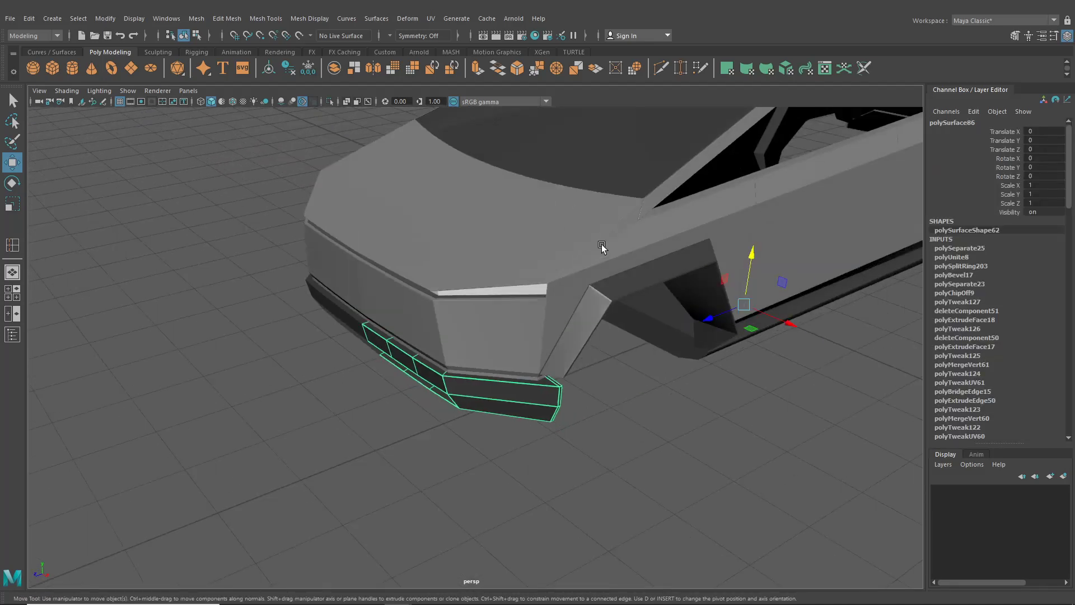
scroll(602, 247, down, 3)
scroll(513, 287, up, 5)
alt+drag(520, 291, 493, 364)
click(265, 19)
click(280, 104)
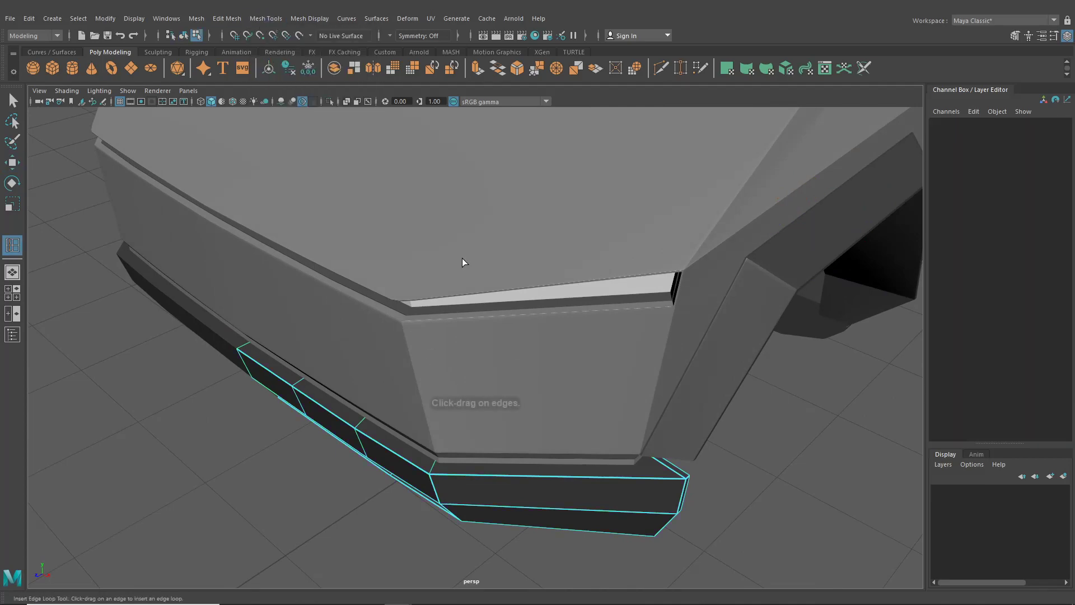
alt+drag(462, 263, 456, 245)
scroll(464, 297, up, 4)
click(436, 284)
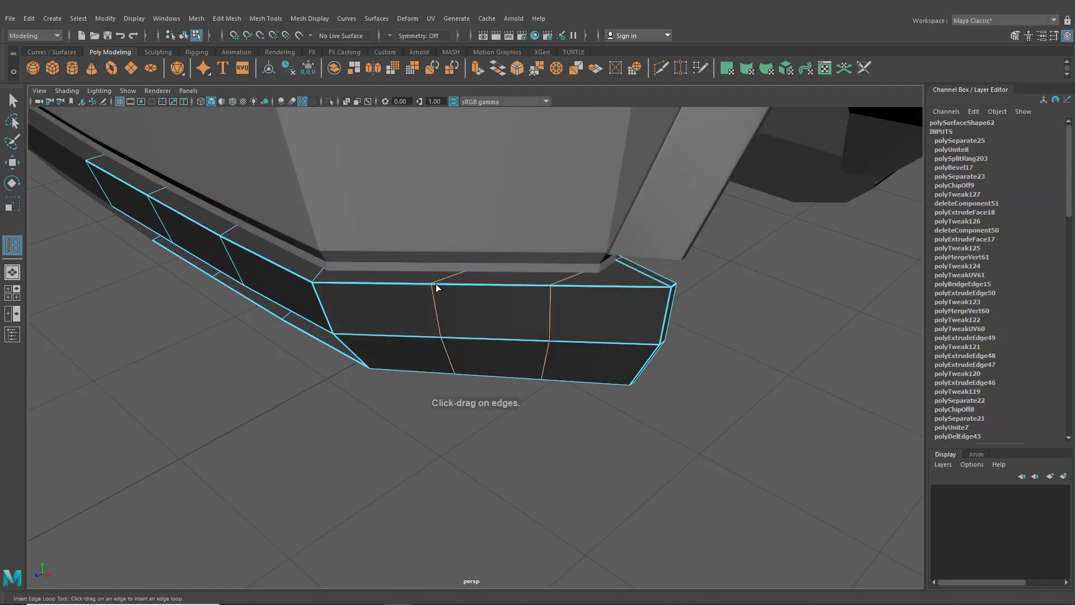
scroll(530, 363, down, 5)
alt+drag(530, 363, 509, 376)
scroll(574, 379, down, 5)
key(q)
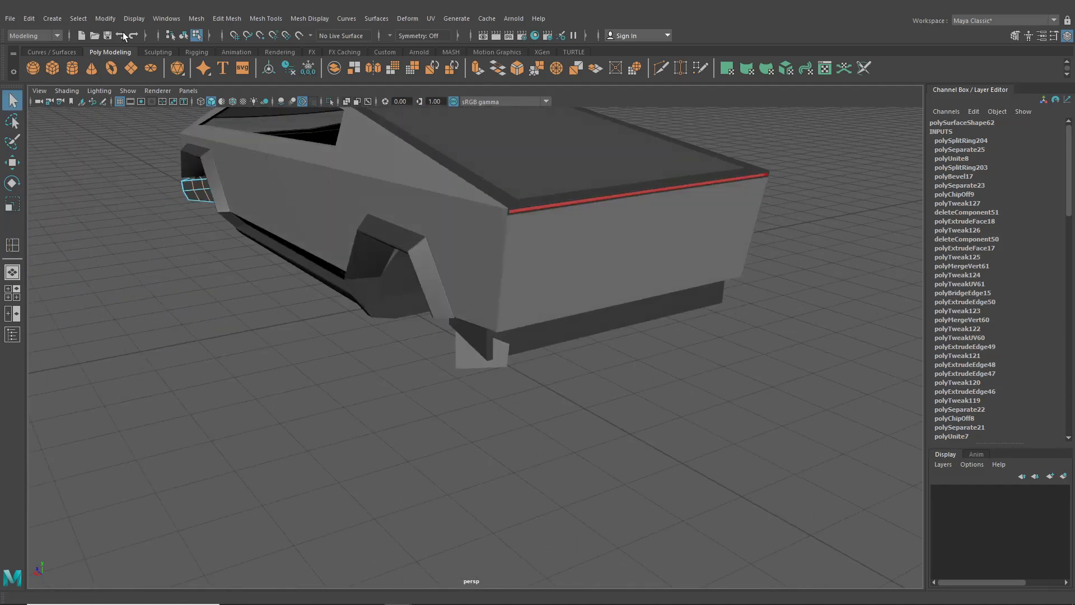
- Move the rear bumper plane outward along X to about 2.27
click(474, 364)
key(w)
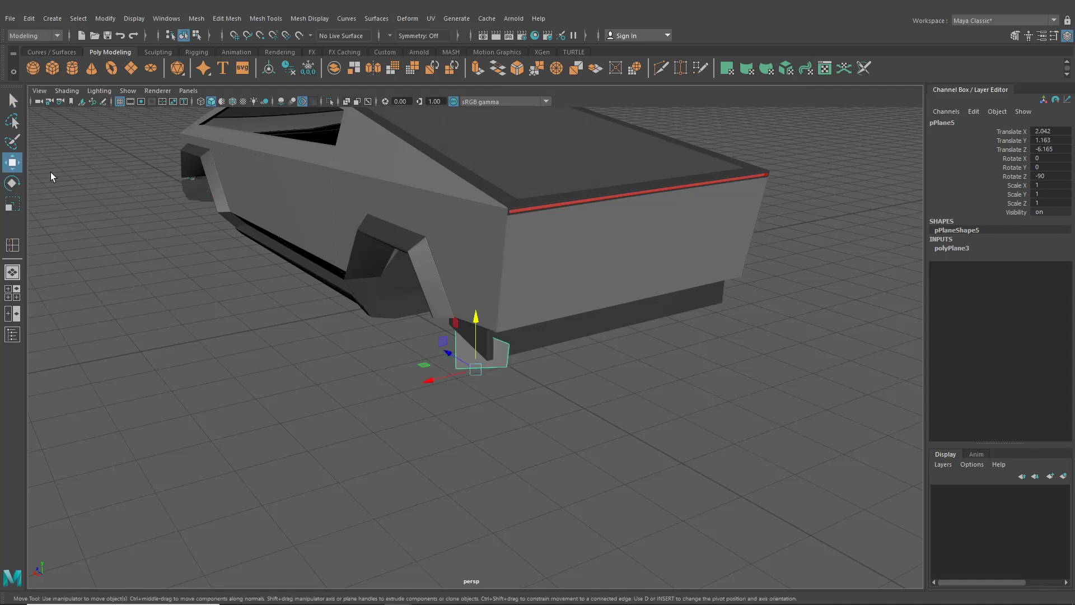
drag(441, 385, 427, 383)
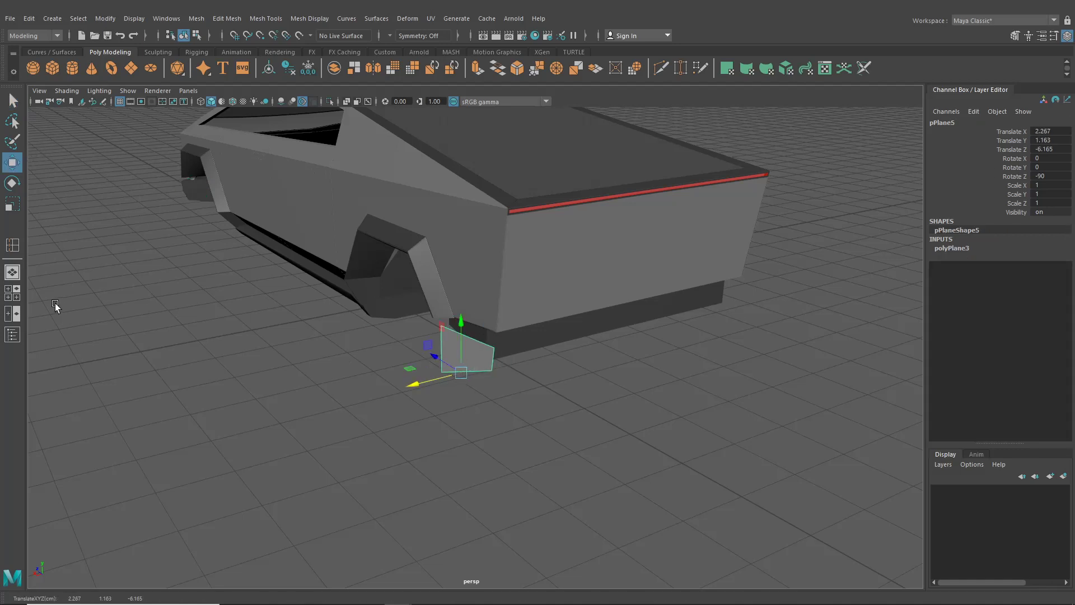
- Show the back1 camera in the four-view layout and move the rear bumper plane along X to about 2.36
click(18, 293)
click(189, 344)
mouse_move(224, 377)
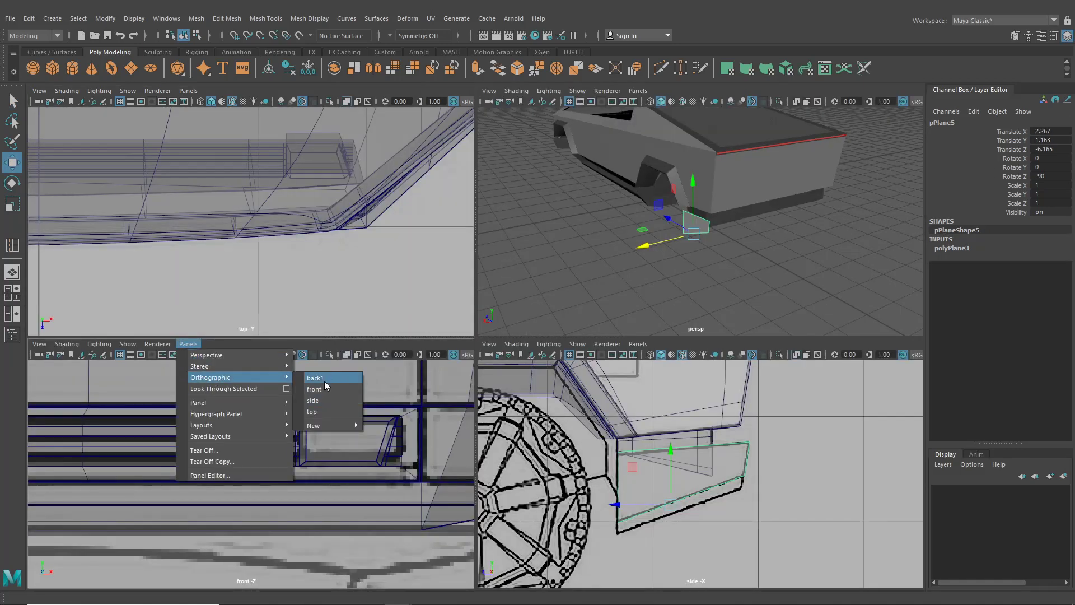
click(325, 381)
scroll(258, 480, up, 6)
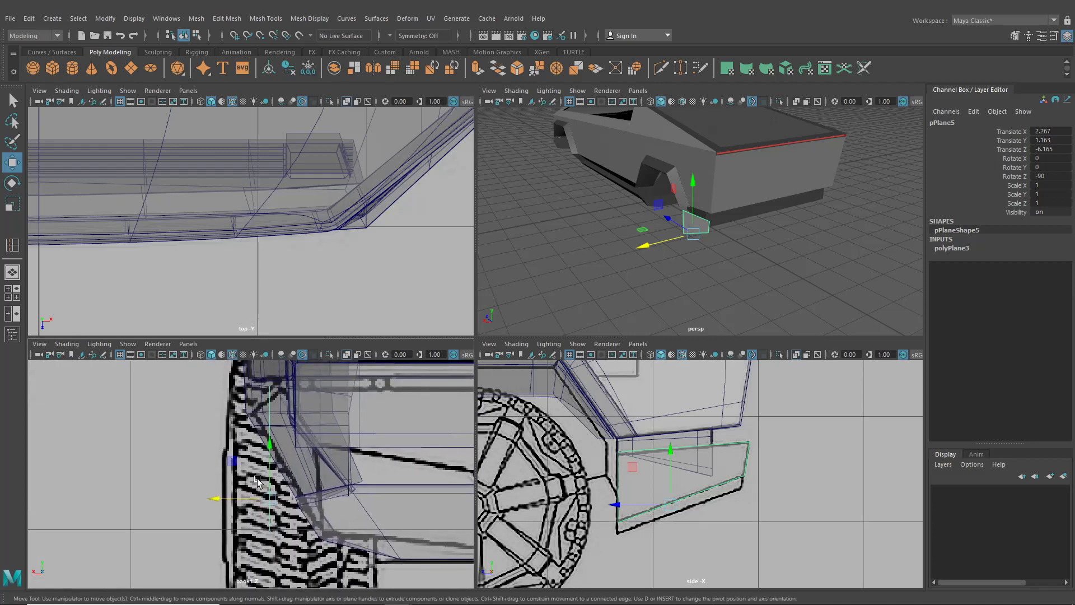
drag(236, 498, 221, 497)
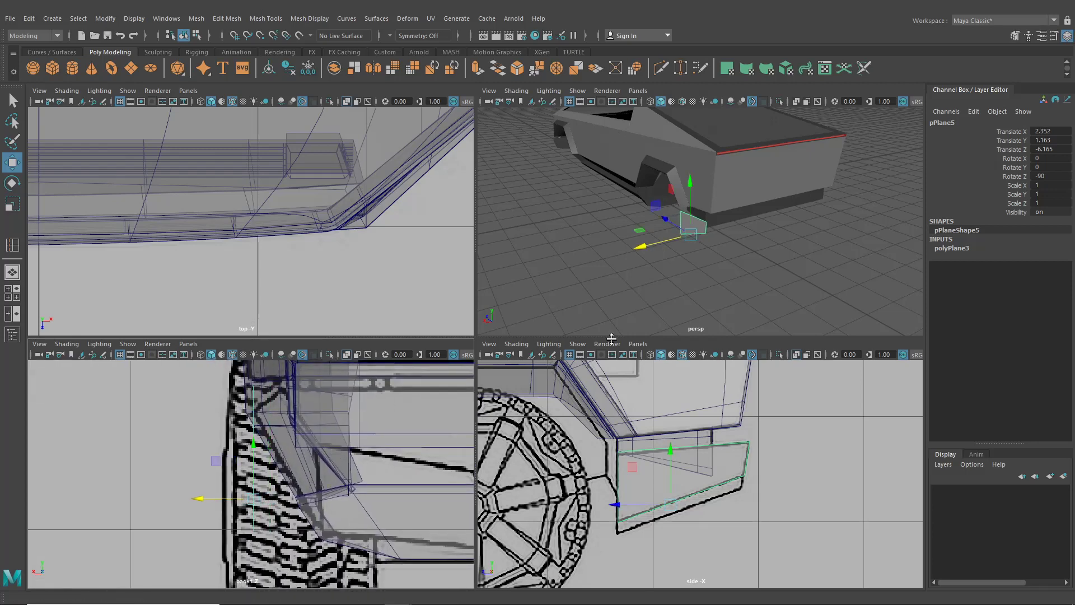
alt+middle_drag(585, 380, 592, 370)
alt+middle_drag(285, 408, 286, 410)
drag(205, 502, 202, 502)
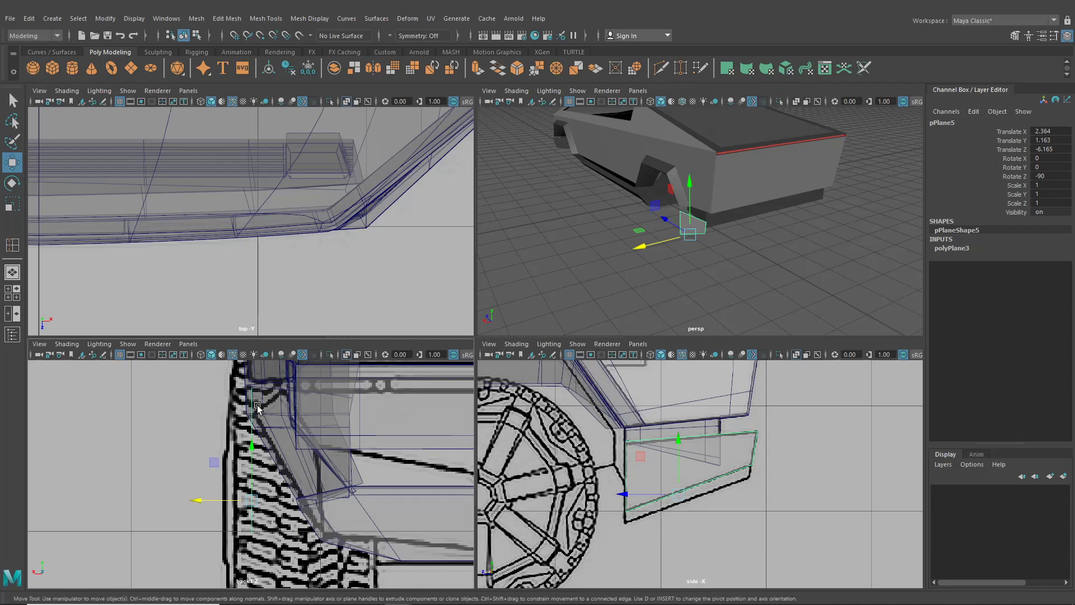
- Move the plane's two rear vertices and lower front vertex inward along X to follow the slanted bumper outline in the back view
key(f)
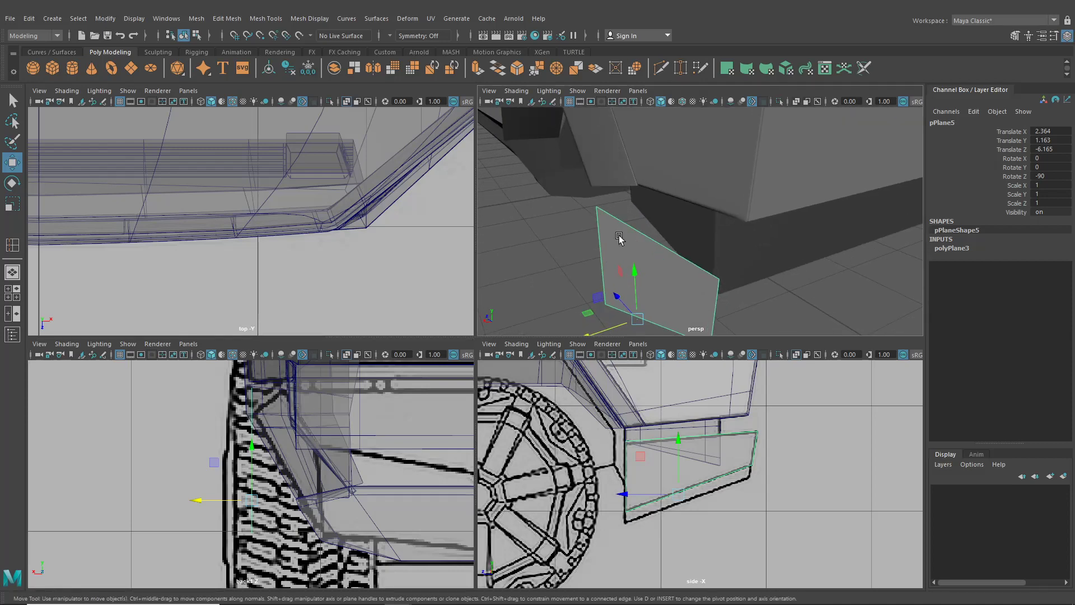
right_drag(620, 236, 586, 232)
click(720, 281)
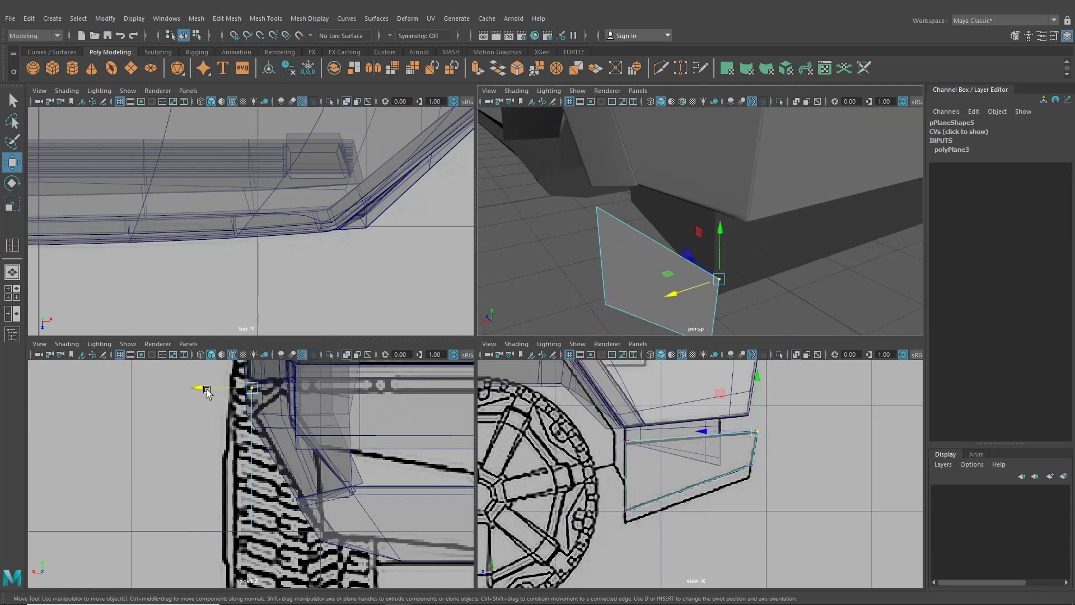
drag(203, 386, 230, 393)
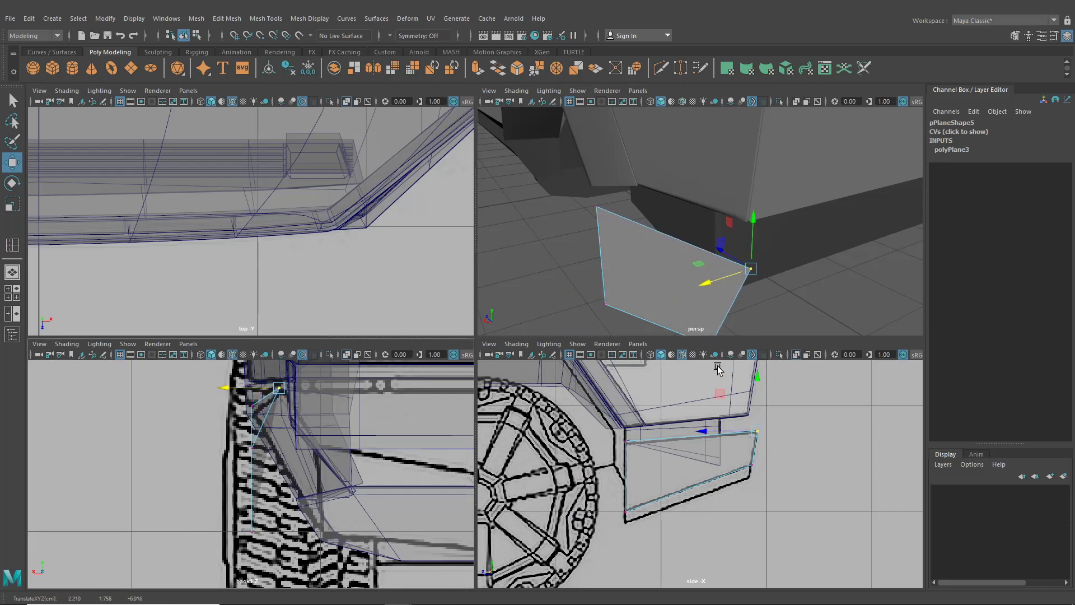
alt+drag(650, 296, 645, 210)
drag(693, 240, 666, 204)
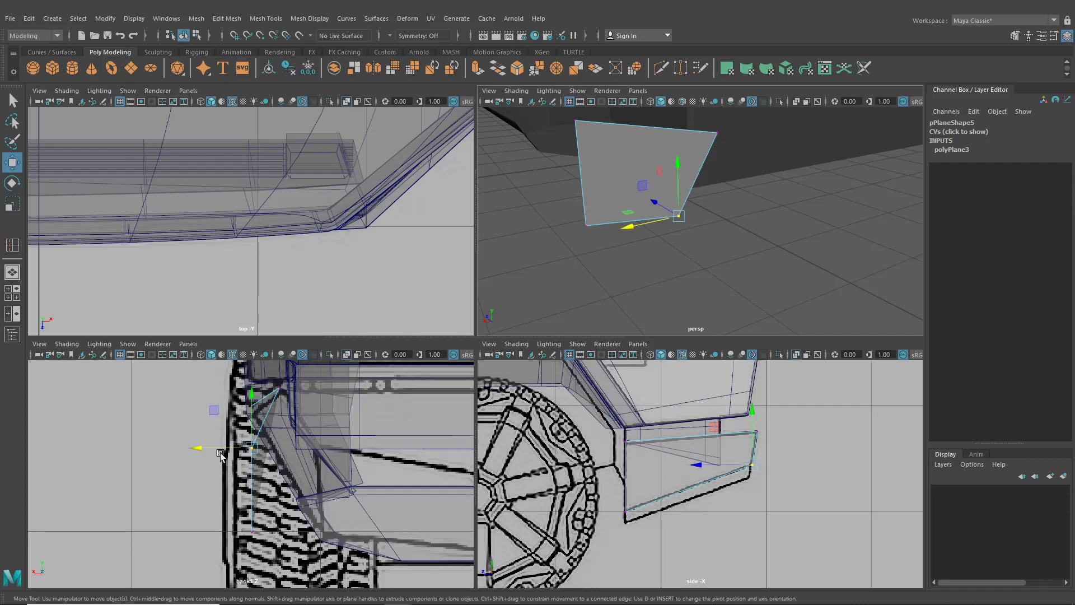
drag(220, 455, 278, 465)
drag(618, 186, 567, 241)
drag(222, 539, 282, 540)
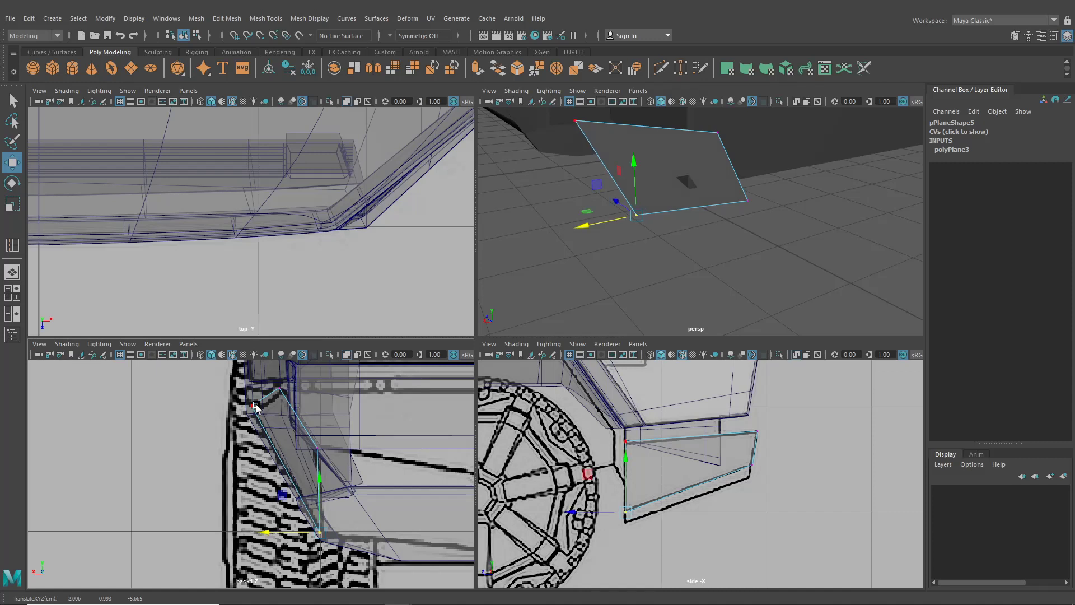
- Fine-tune the heights of the plane's two upper vertices against the bumper outline in the back view
click(257, 408)
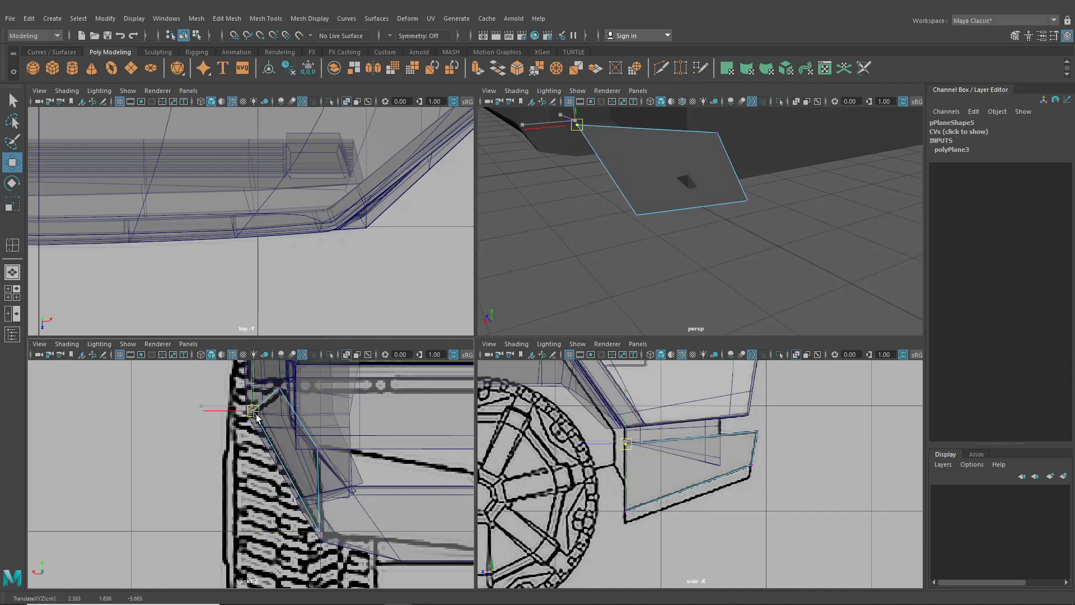
click(279, 392)
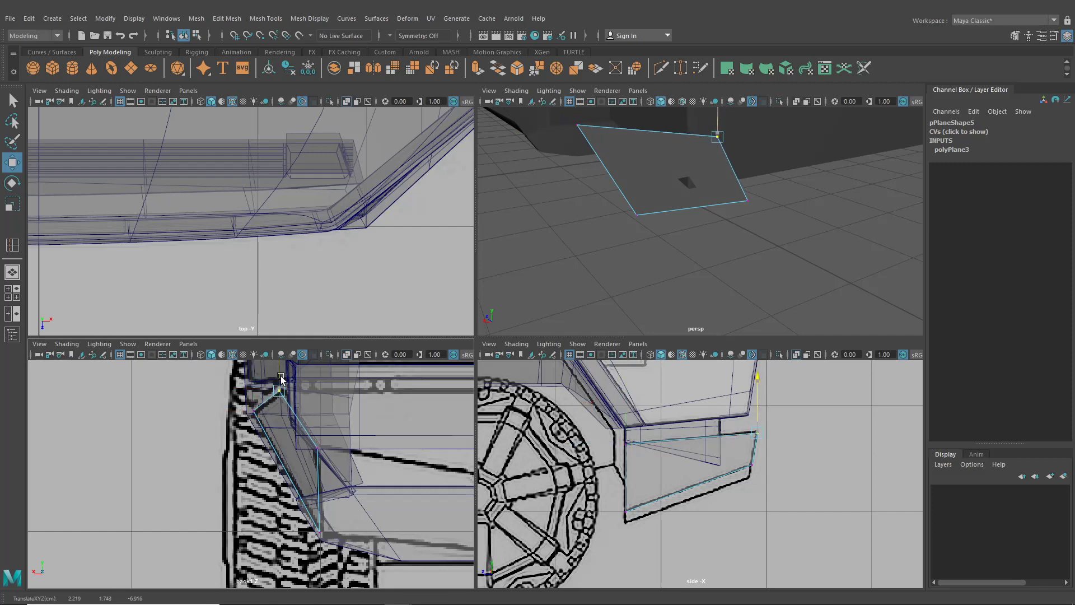
drag(282, 397, 285, 394)
- Delete the vertices of the extra edge loops on the dark panel beneath the tailgate
alt+drag(645, 242, 685, 246)
alt+right_drag(685, 246, 696, 240)
click(693, 143)
right_drag(736, 132, 690, 146)
scroll(716, 265, down, 8)
scroll(696, 257, up, 7)
alt+drag(696, 257, 564, 125)
alt+middle_drag(690, 207, 680, 224)
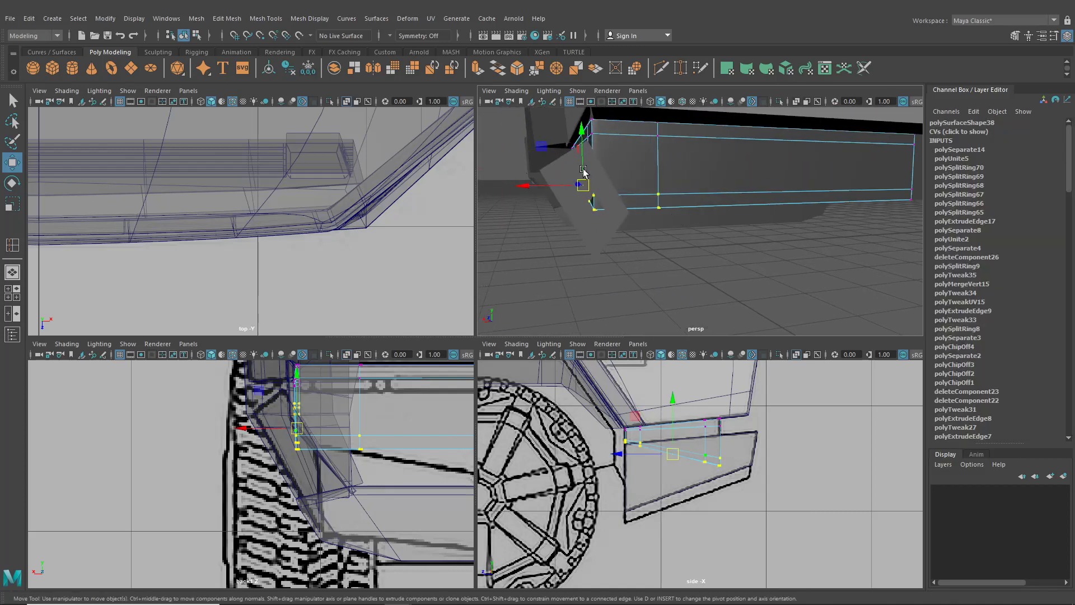
key(Delete)
drag(585, 158, 582, 148)
- Insert single edge loops near the corner on the rear and side faces of the dark lower panel, using relative distance from edge
click(265, 18)
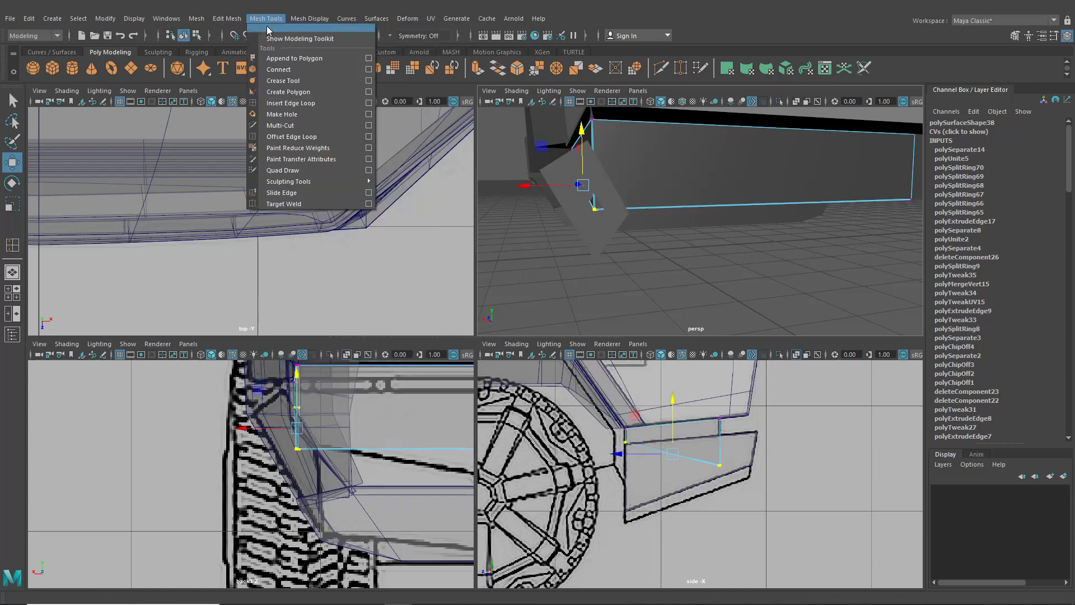
click(296, 91)
click(641, 208)
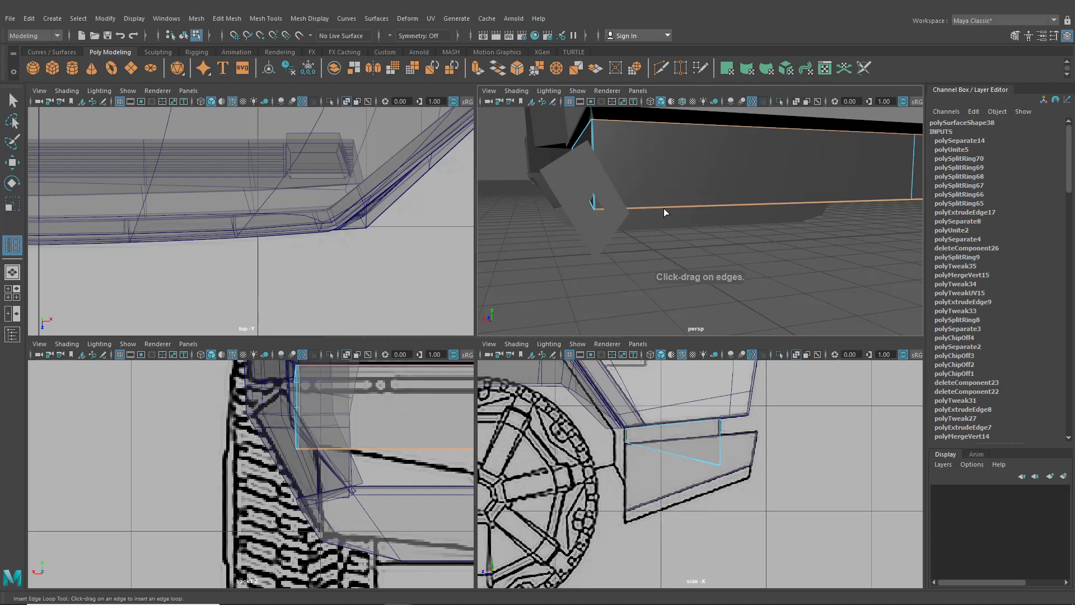
click(1054, 36)
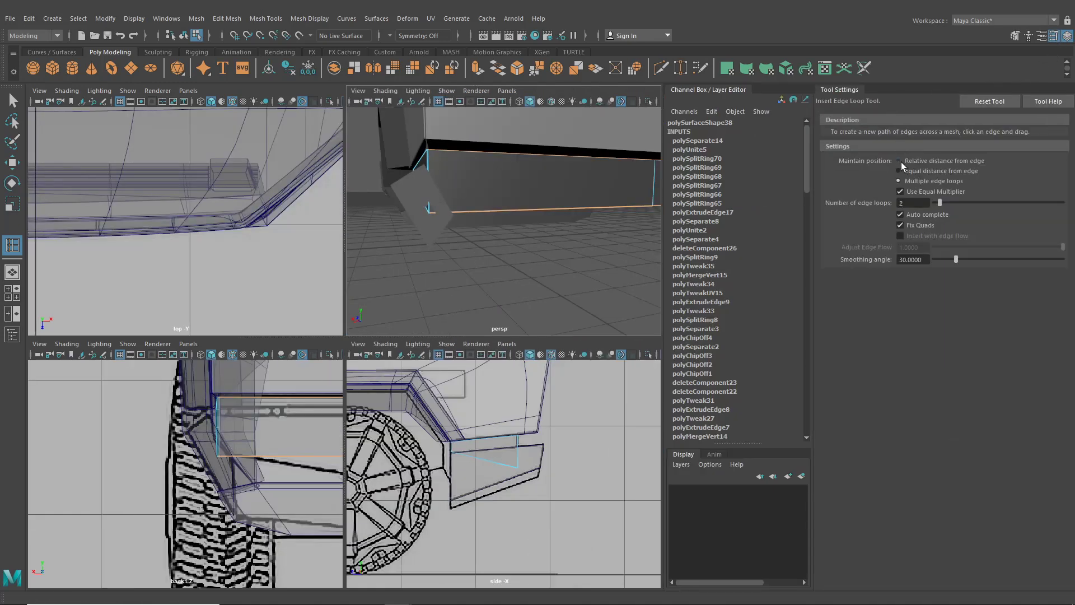
click(1054, 35)
click(1067, 35)
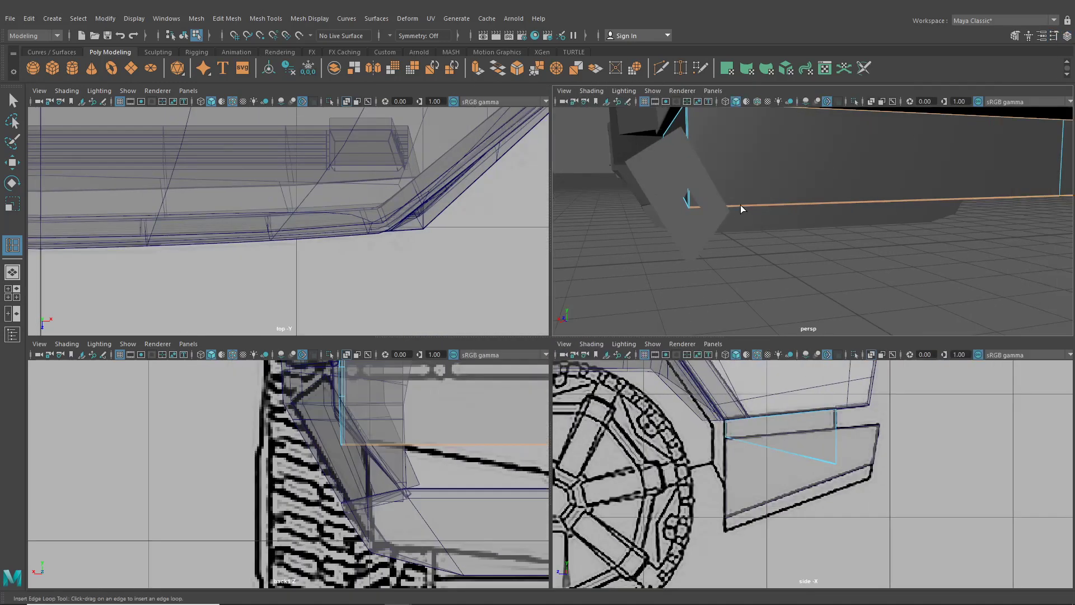
click(741, 206)
alt+drag(741, 207, 885, 245)
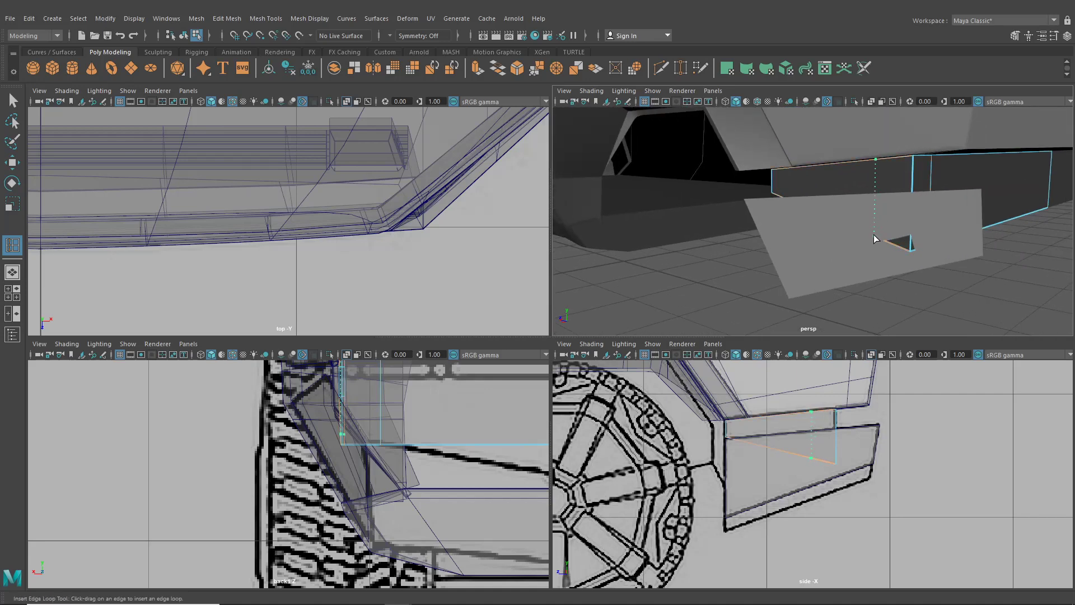
click(876, 239)
- Move the lower corner vertex of the dark panel beneath the tailgate and return to object mode
click(13, 161)
alt+drag(431, 236, 448, 241)
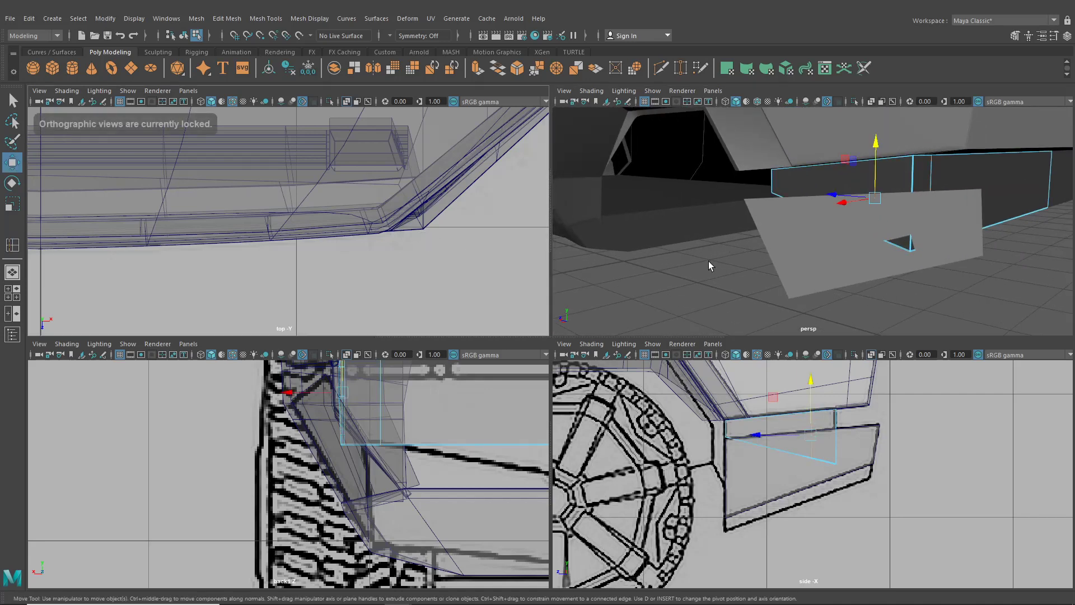
alt+drag(772, 236, 824, 196)
right_click(827, 195)
right_drag(828, 195, 775, 196)
click(778, 259)
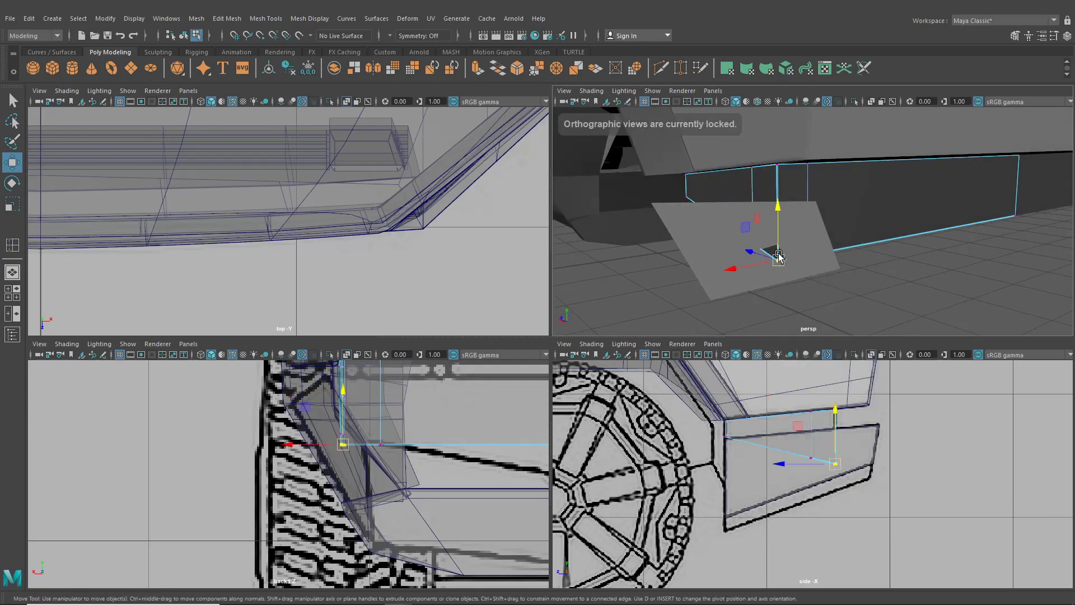
drag(779, 244, 768, 289)
key(F8)
click(713, 284)
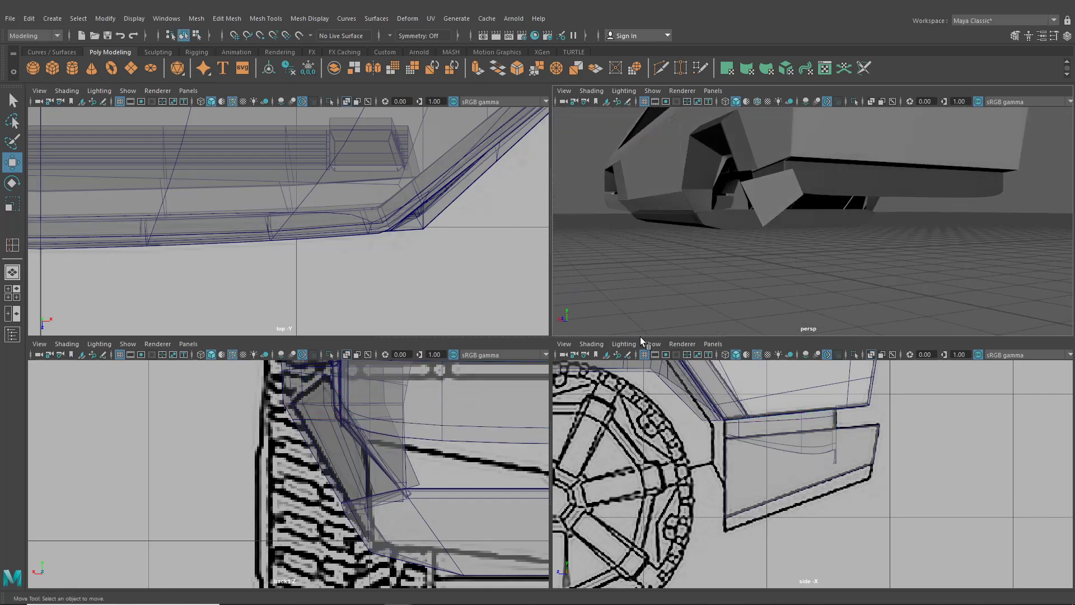
- Extrude the rear edge of the bumper plane along X toward the truck's center, up to the notch in the back view
click(800, 210)
click(778, 205)
alt+middle_drag(777, 255, 778, 268)
alt+middle_drag(413, 462, 442, 479)
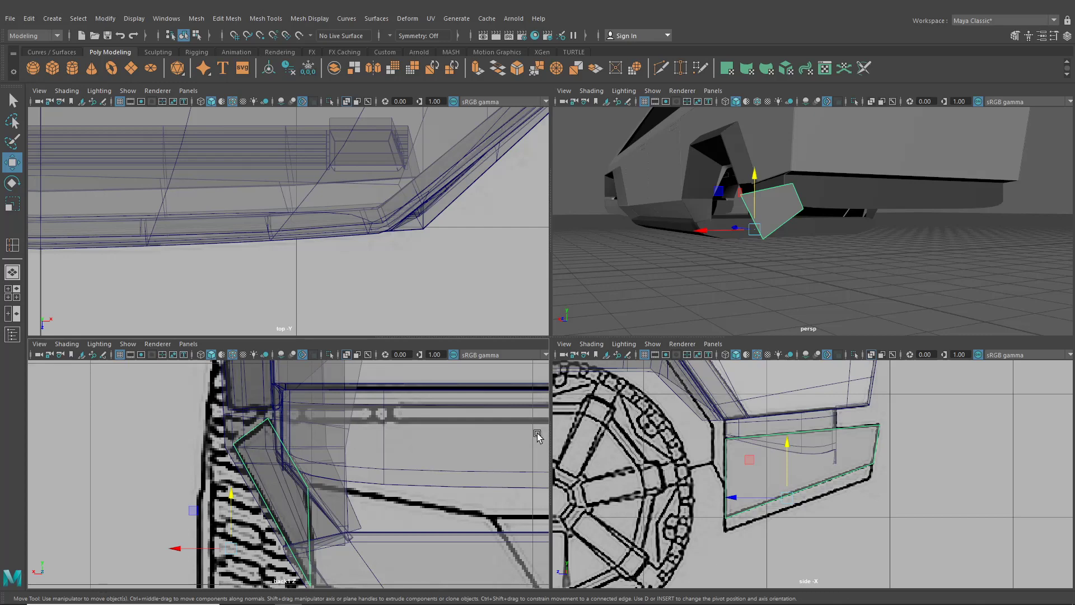
alt+middle_drag(537, 437, 302, 473)
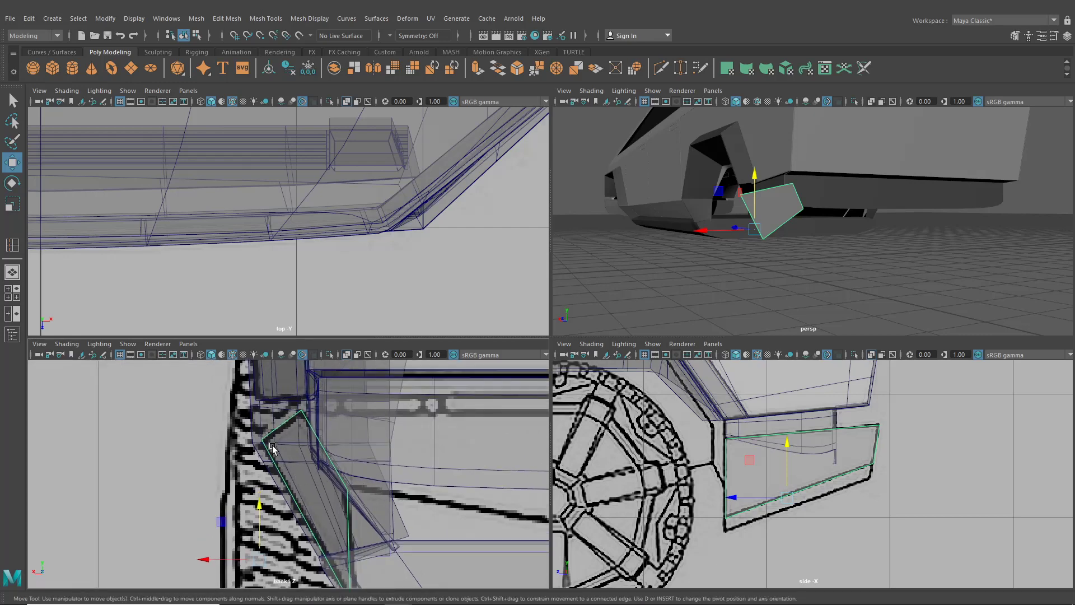
right_drag(273, 445, 273, 255)
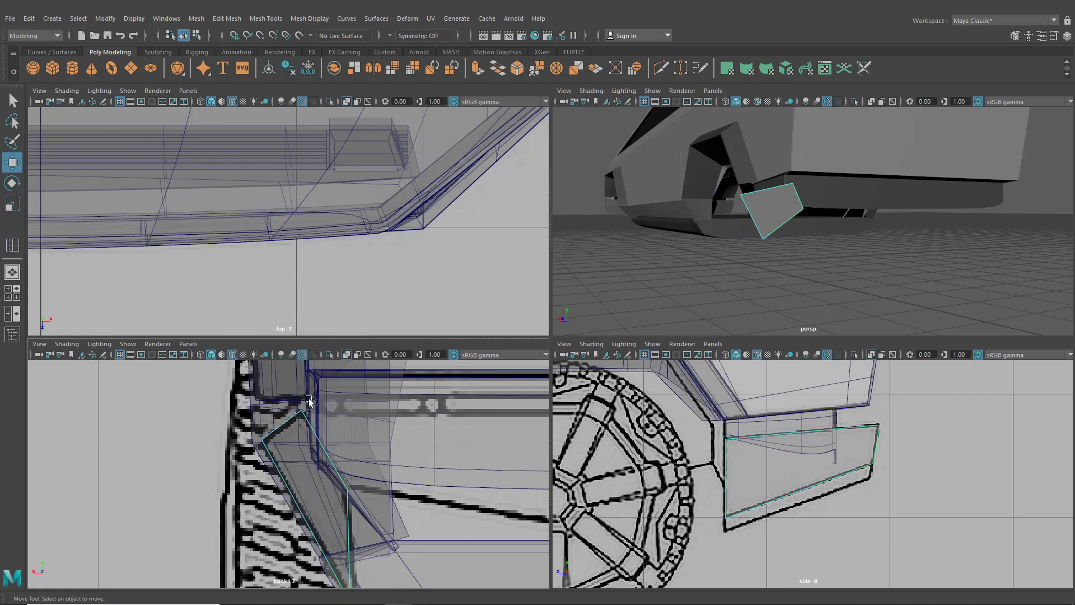
click(327, 457)
key(ctrl+e)
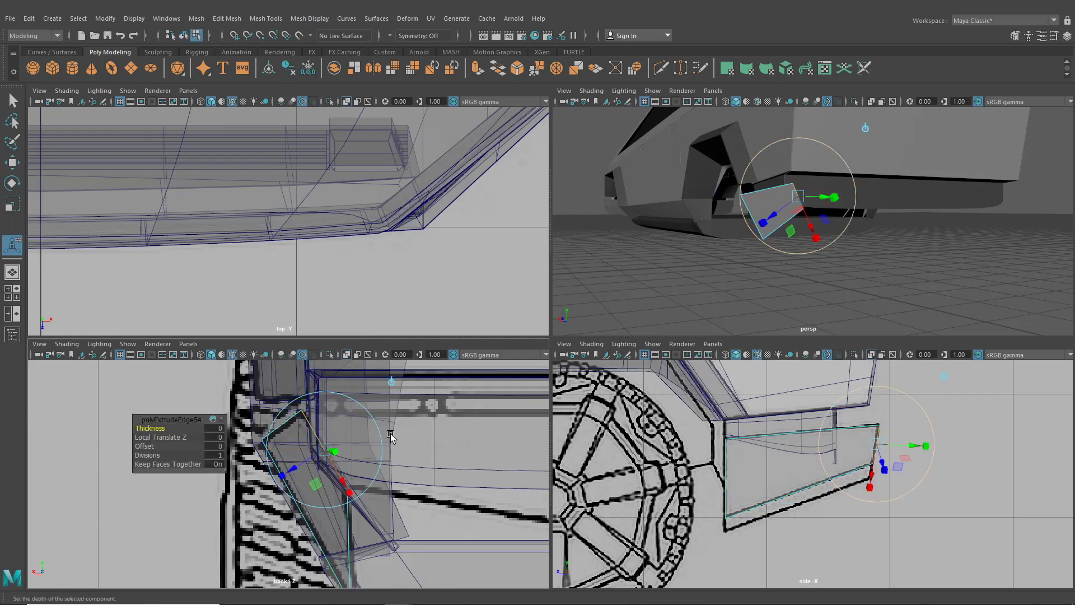
click(391, 382)
drag(292, 450, 449, 472)
alt+middle_drag(430, 474, 288, 488)
drag(309, 465, 492, 479)
alt+middle_drag(492, 479, 461, 485)
- Move the extruded section's two end vertices back to the bend in the lower bumper outline and align them vertically
right_drag(415, 430, 372, 290)
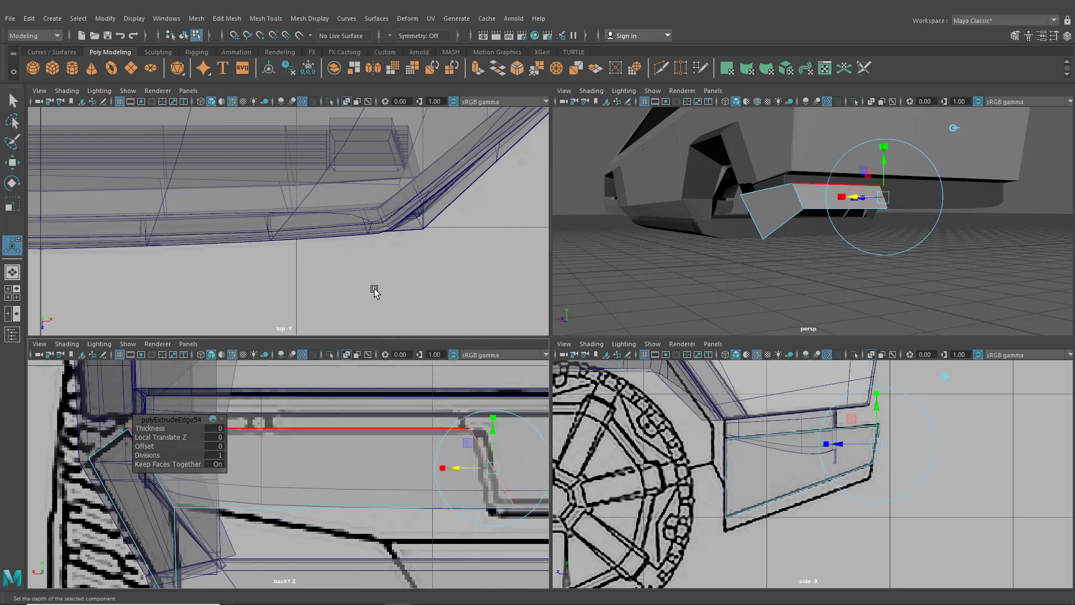
click(12, 162)
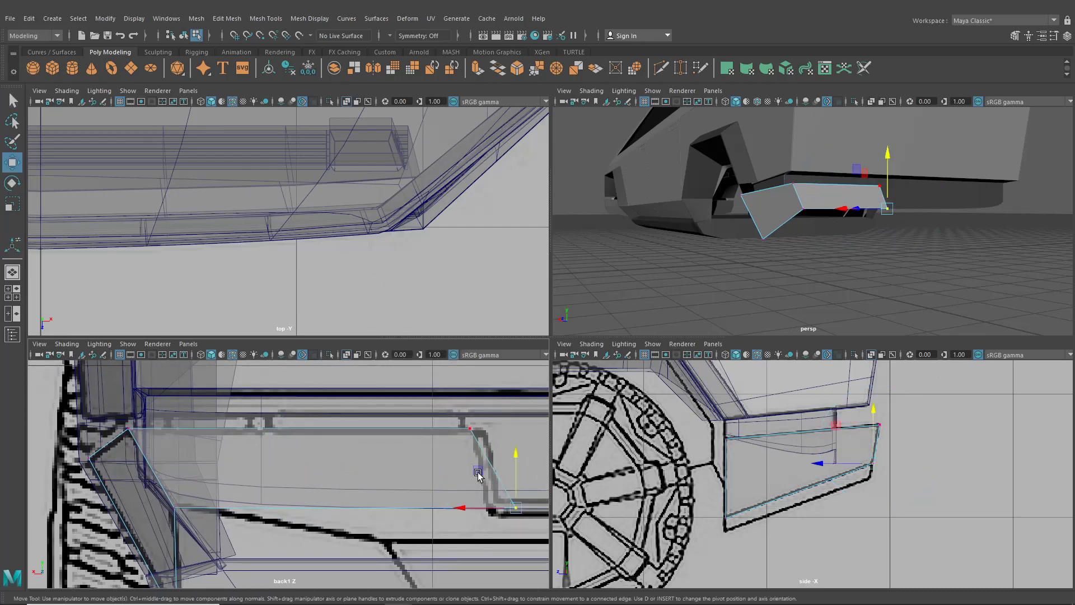
drag(519, 515, 388, 545)
click(470, 432)
drag(470, 434, 337, 431)
drag(420, 567, 342, 396)
key(r)
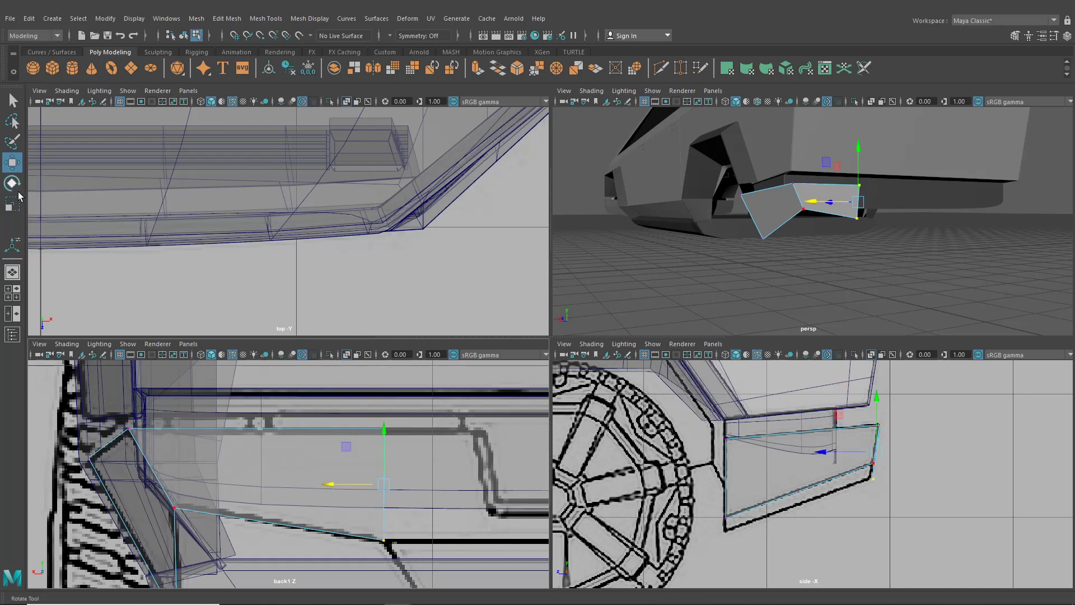
click(334, 485)
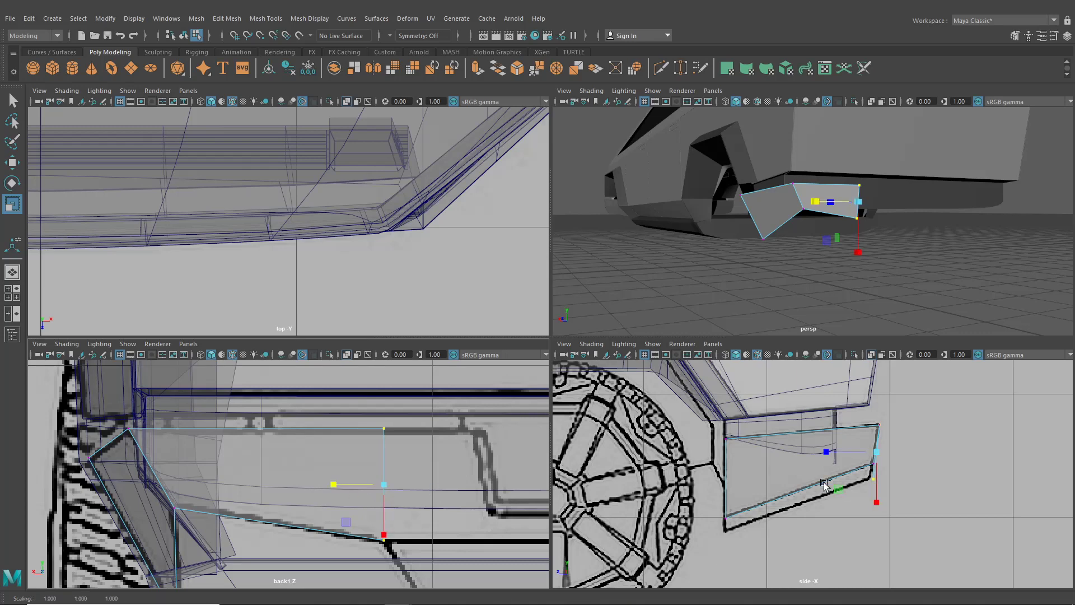
- Move the section's lower end vertex along Z to match the bumper's rear outline in the side view
scroll(776, 488, up, 4)
scroll(777, 487, up, 3)
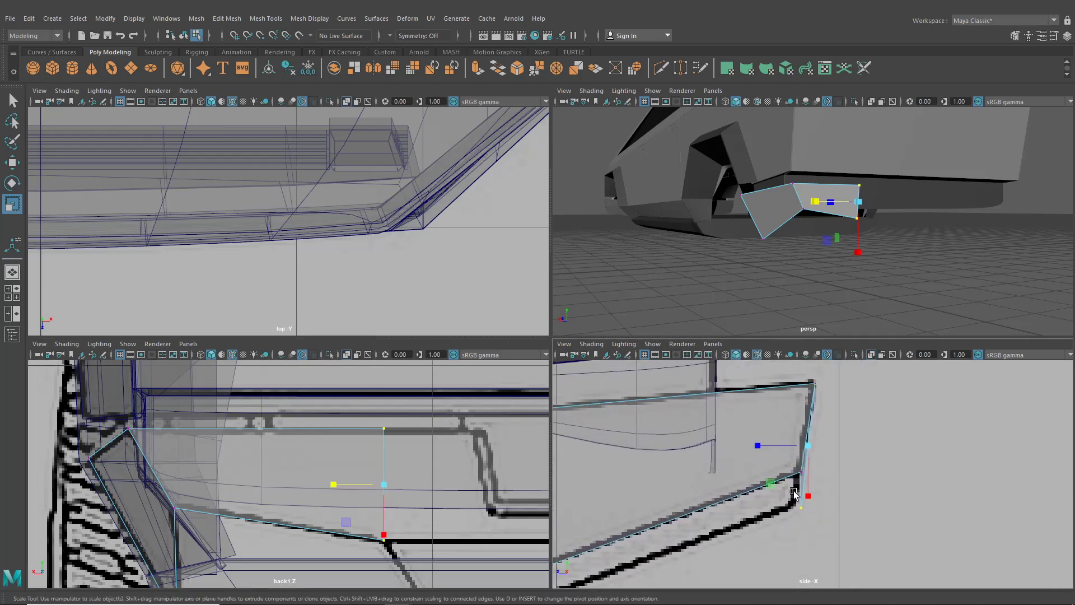
drag(784, 504, 770, 512)
click(15, 166)
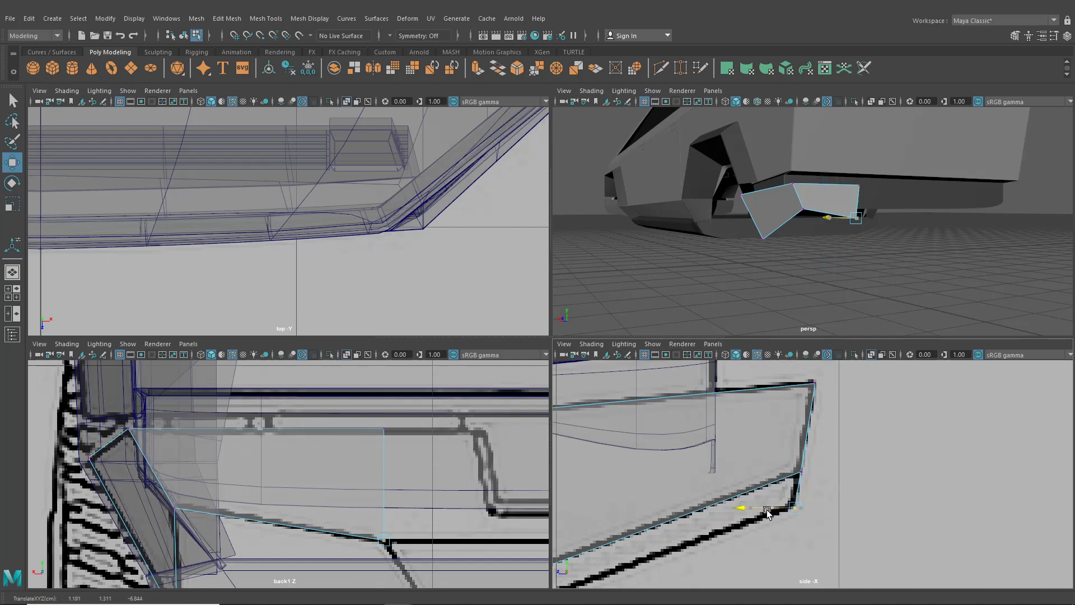
drag(768, 514, 769, 513)
scroll(796, 511, up, 3)
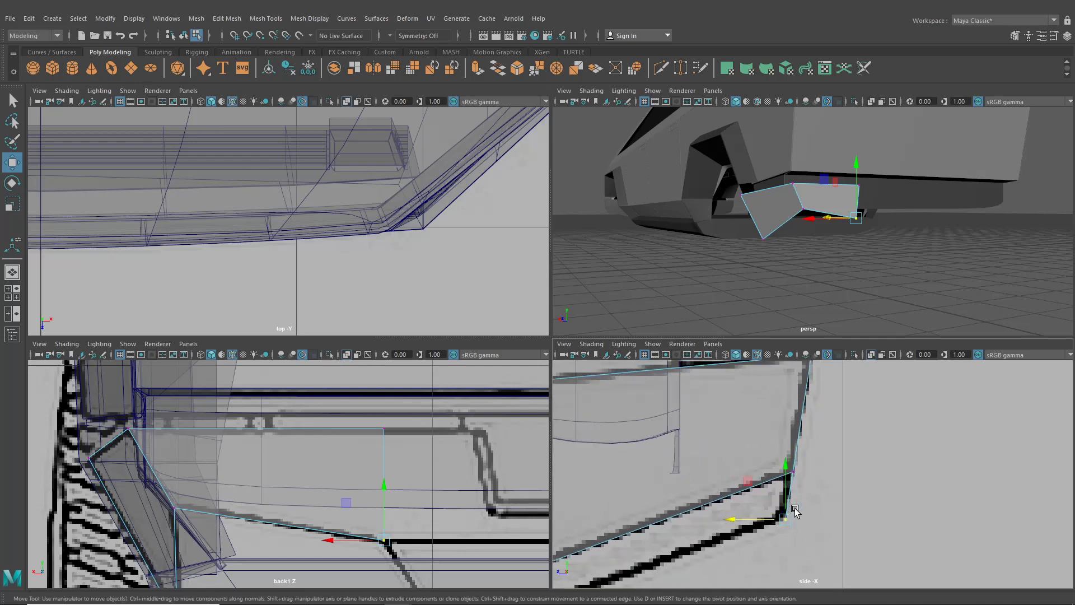
- Extrude the section's end edge farther toward the center and tilt it along the slanted notch outline in the back view
right_drag(294, 465, 294, 255)
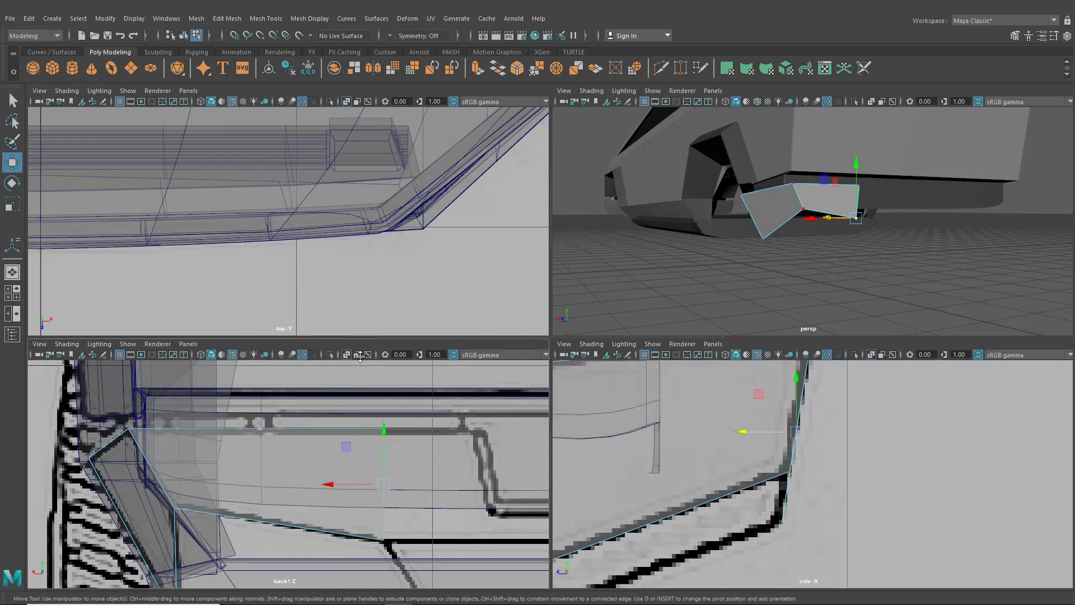
key(ctrl+e)
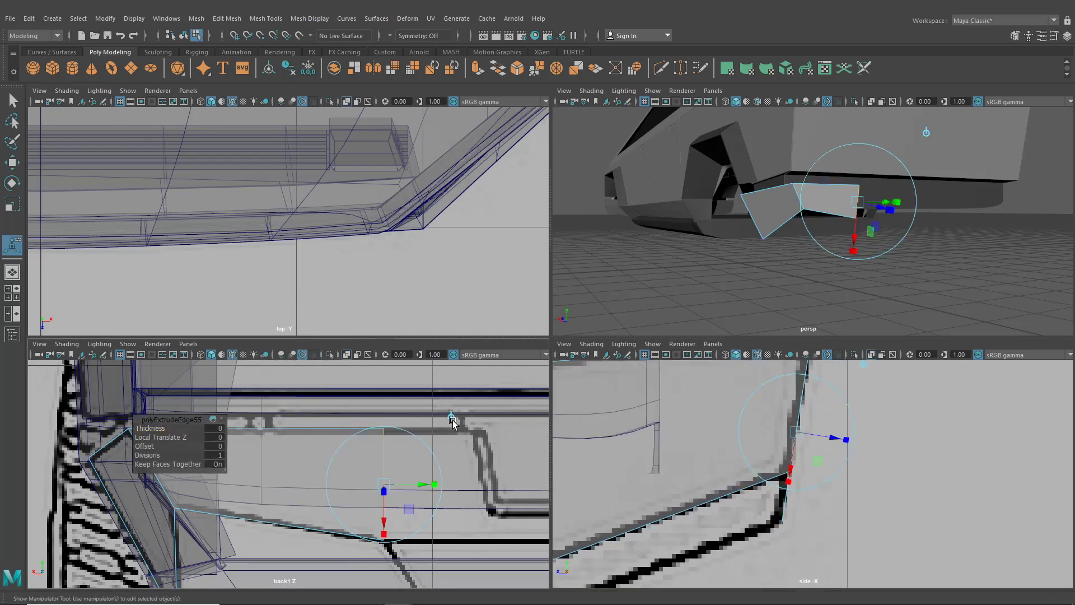
drag(343, 485, 482, 544)
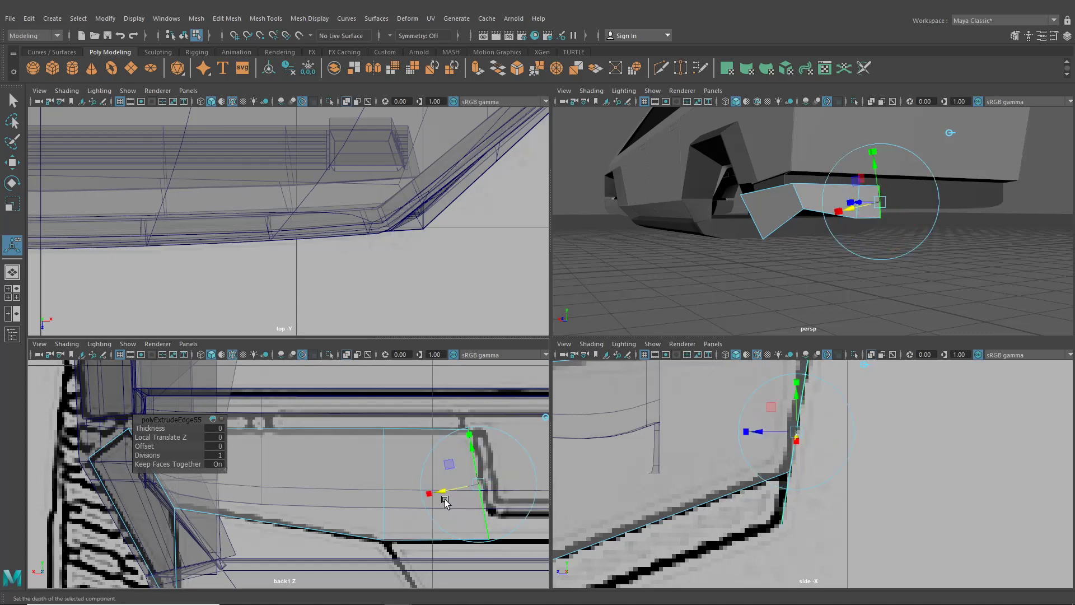
drag(445, 496, 450, 499)
alt+middle_drag(452, 502, 402, 464)
drag(399, 457, 400, 457)
alt+middle_drag(404, 458, 429, 464)
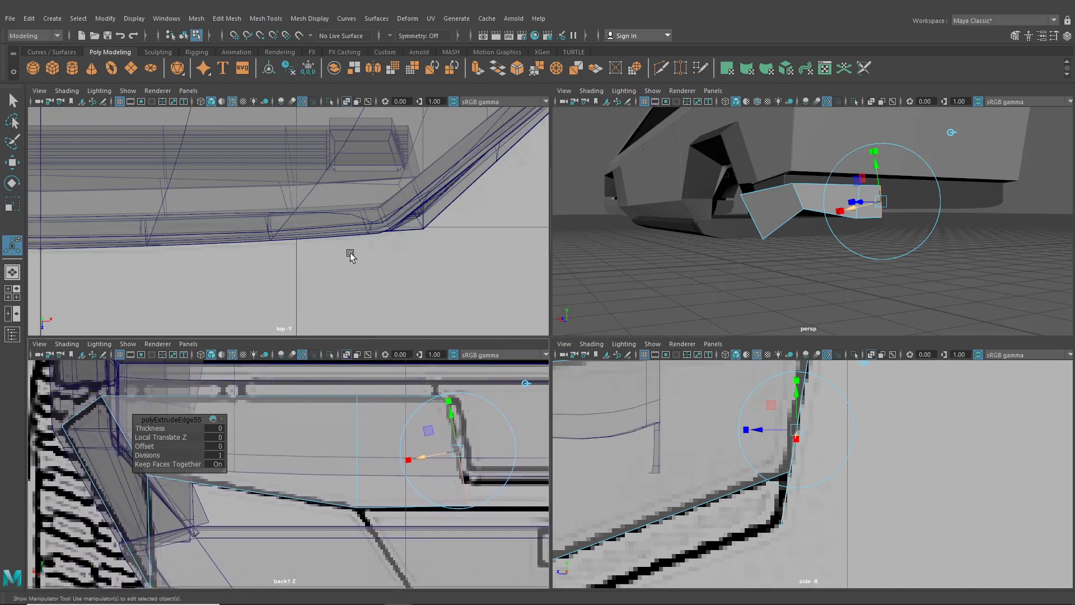
- Insert a horizontal edge loop along the bumper at the height of the notch's lower corner in the back view
click(279, 22)
click(284, 103)
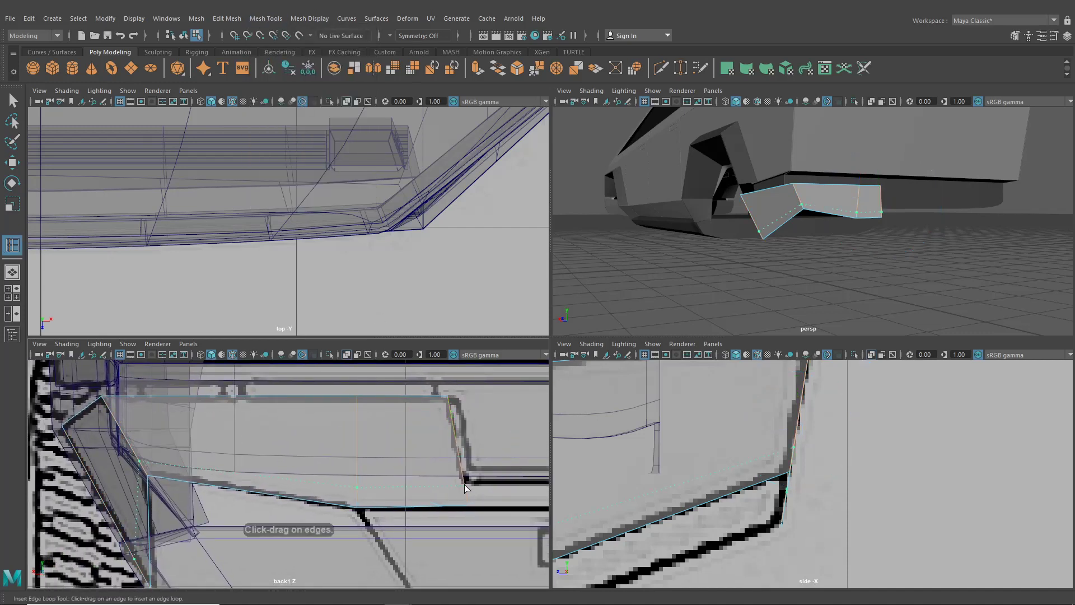
click(466, 484)
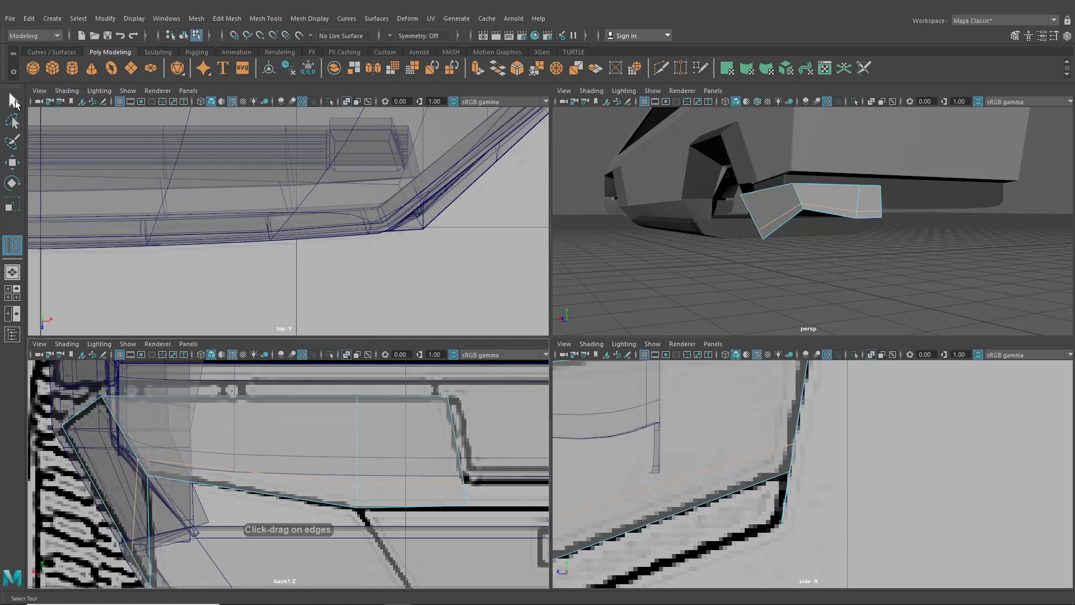
click(14, 101)
- Extrude the short end edge below the new loop to the truck's centerline and straighten it vertically
right_drag(396, 280, 419, 344)
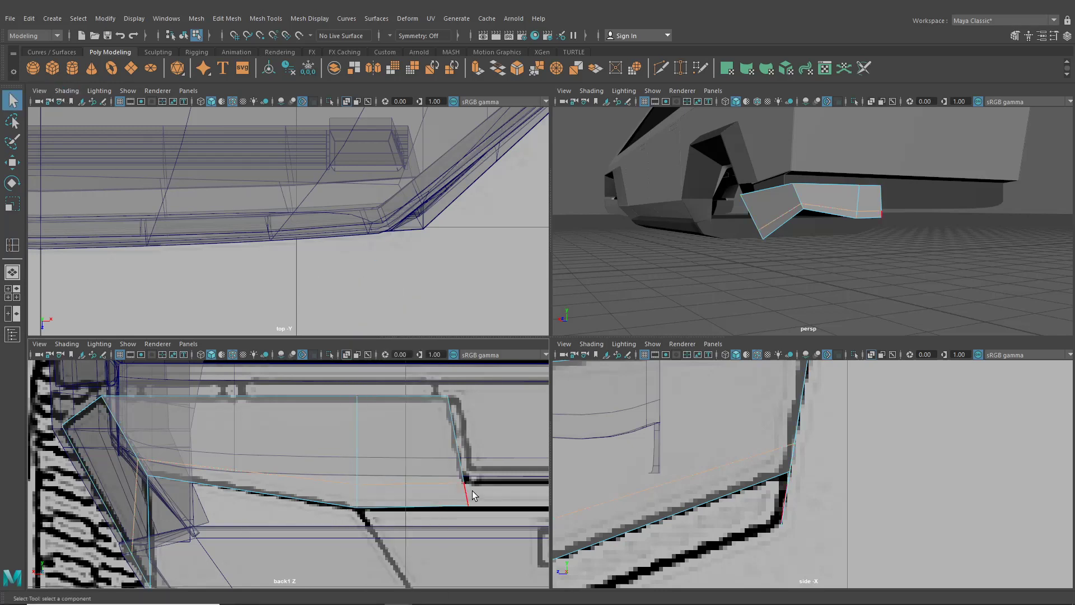
scroll(468, 493, up, 5)
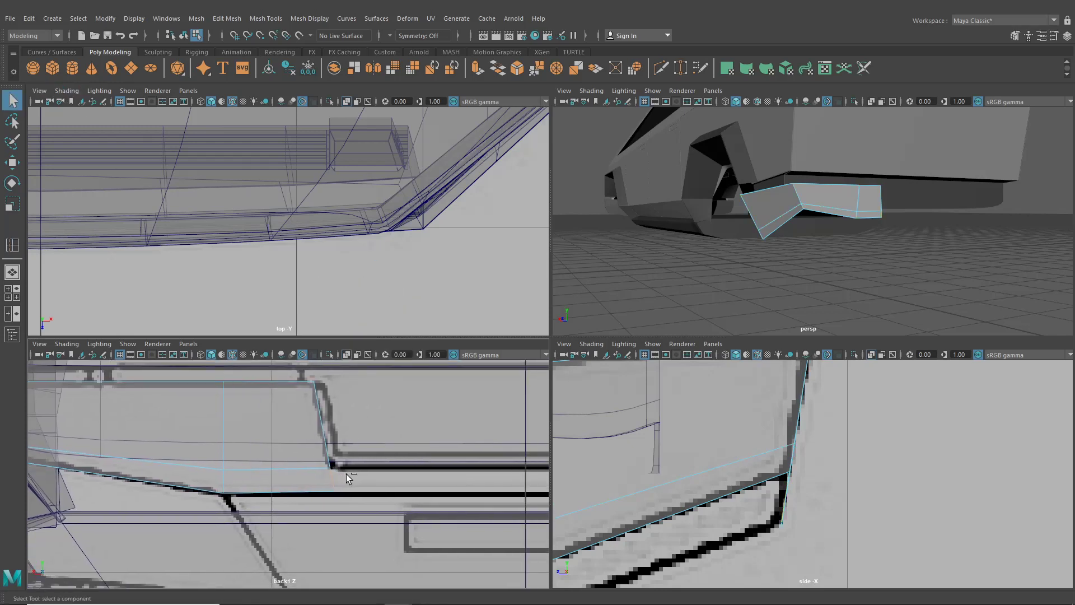
key(ctrl+e)
drag(336, 480, 411, 496)
alt+middle_drag(412, 497, 367, 478)
key(r)
drag(368, 477, 435, 494)
click(12, 163)
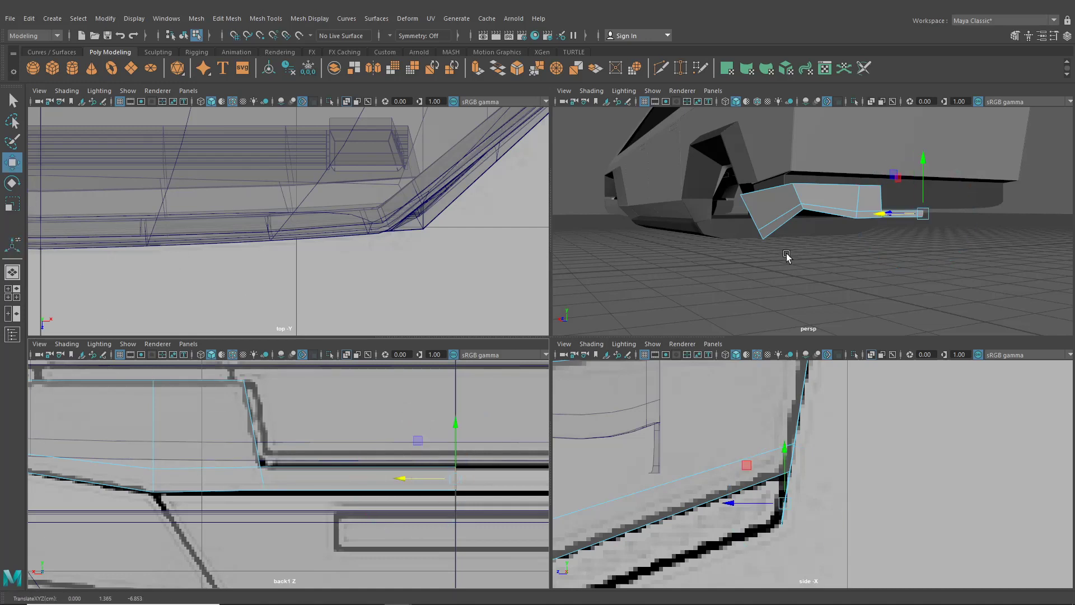
- Extrude the bumper's upper edges, including the notch side and the low center section, inward toward the truck body
alt+drag(851, 254, 761, 251)
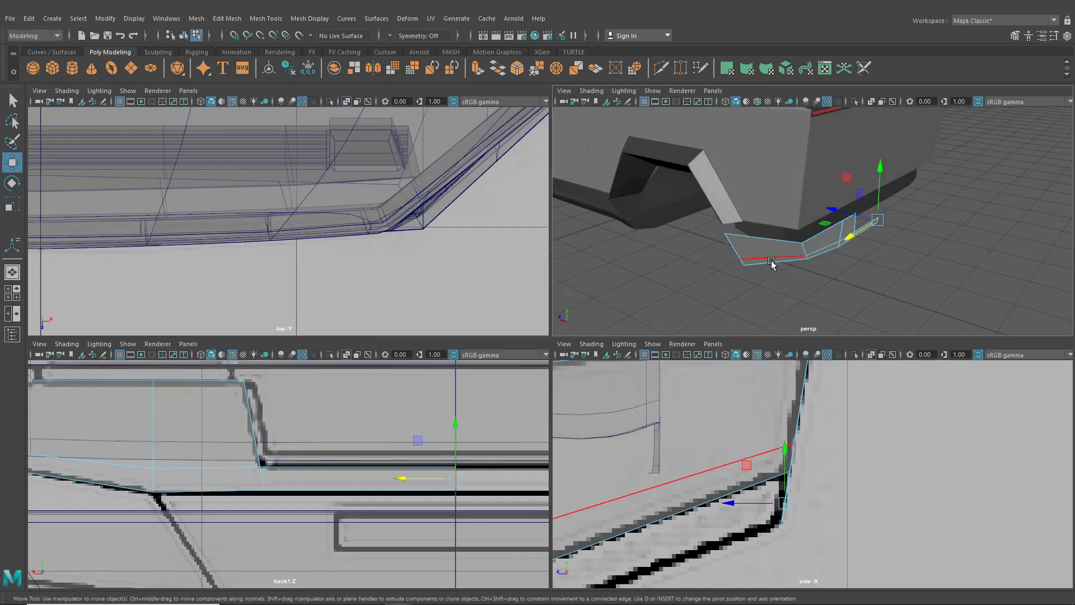
key(space)
alt+middle_drag(622, 263, 776, 224)
scroll(777, 225, up, 3)
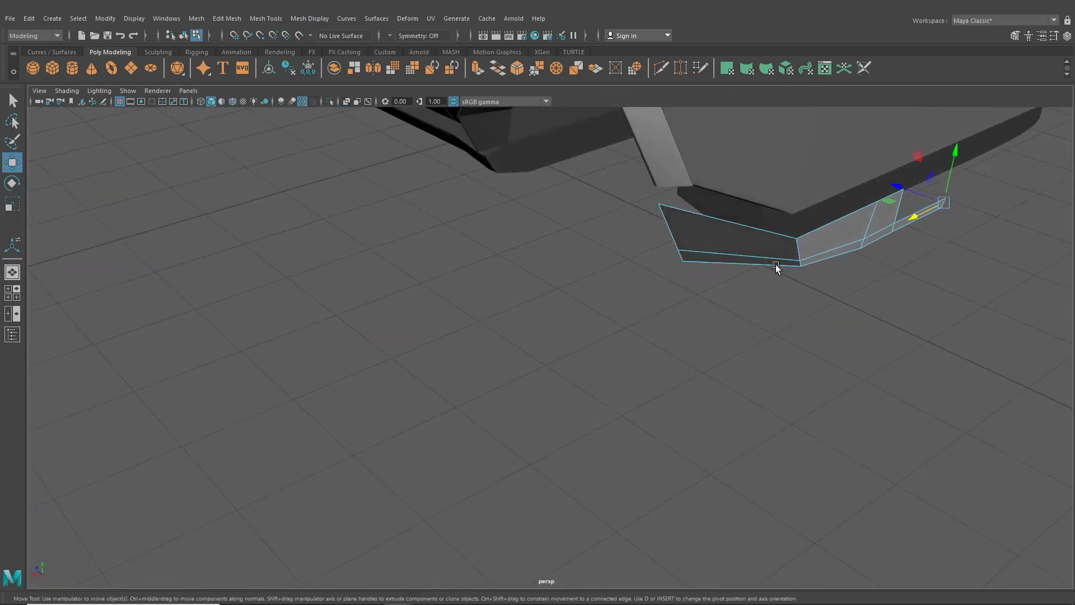
alt+middle_drag(776, 269, 650, 268)
click(640, 226)
shift+click(827, 210)
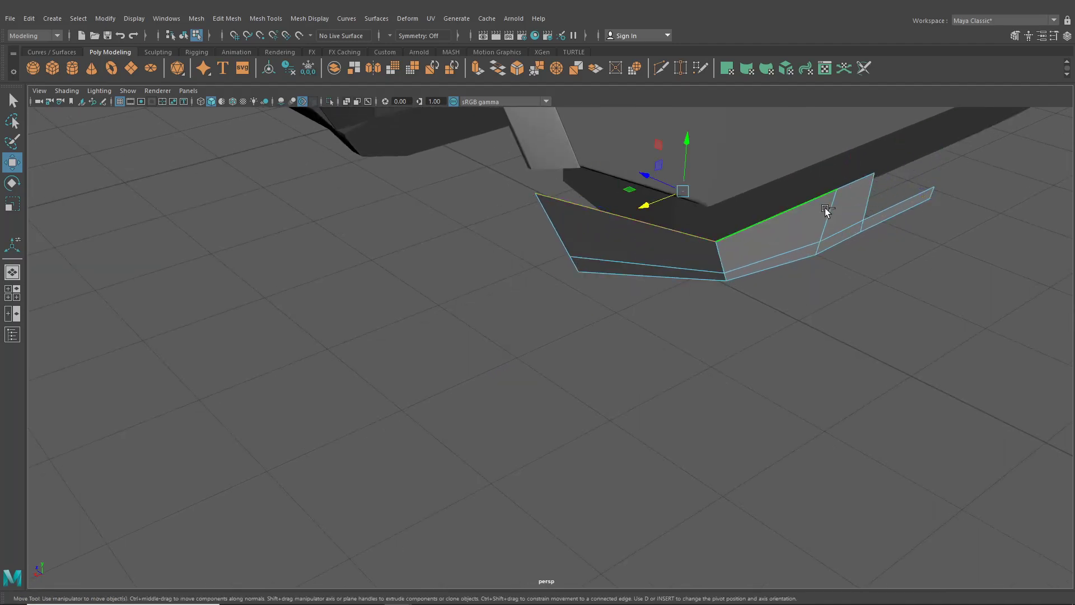
shift+click(880, 205)
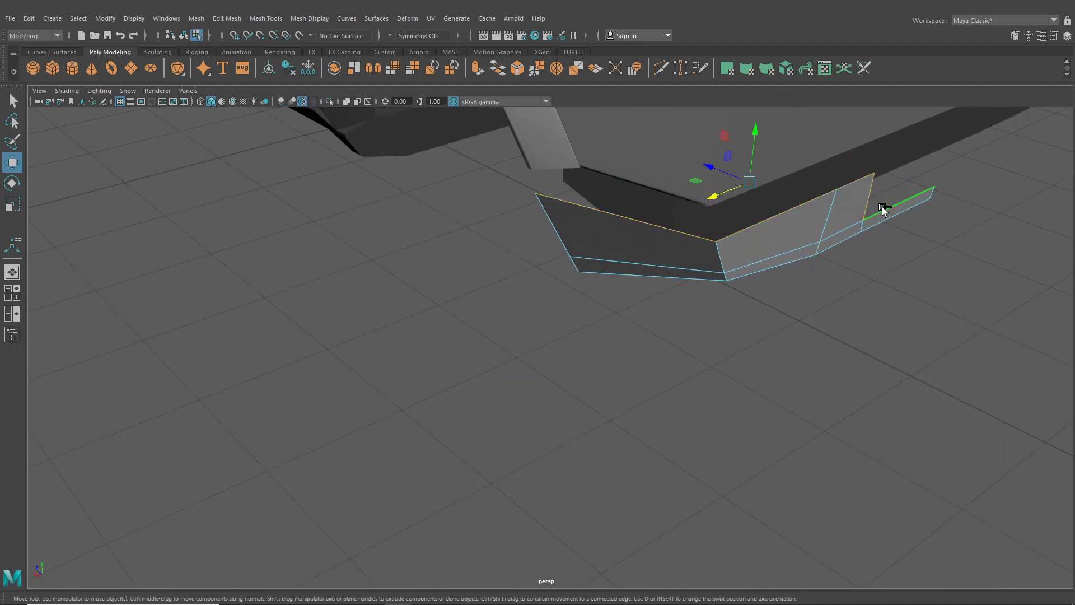
key(ctrl+e)
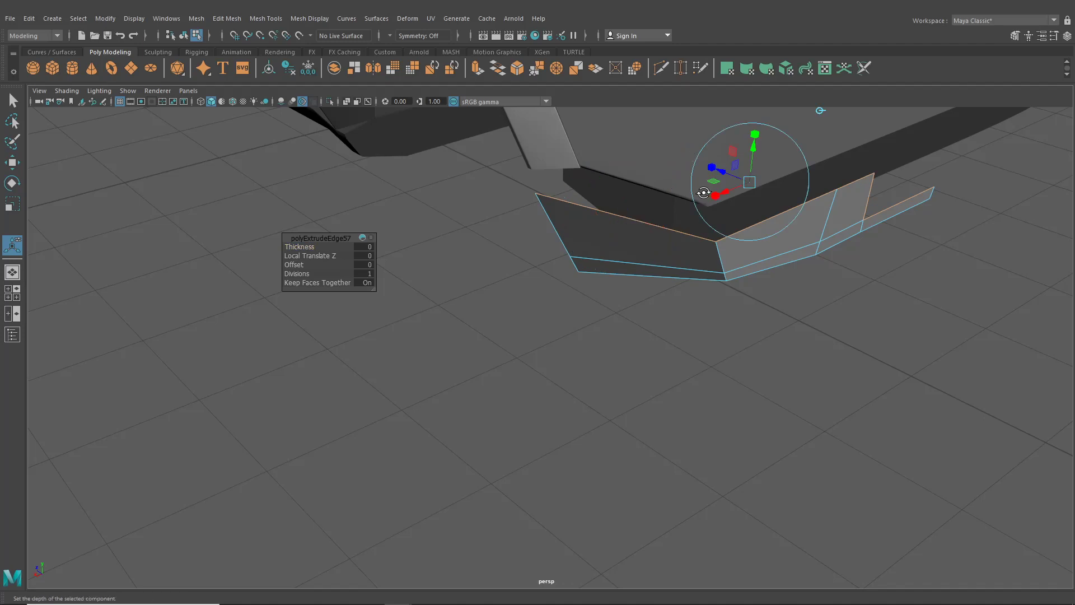
alt+drag(687, 148, 731, 133)
drag(732, 173, 648, 299)
click(633, 238)
alt+middle_drag(648, 298, 592, 350)
drag(655, 212, 623, 171)
alt+drag(623, 171, 688, 325)
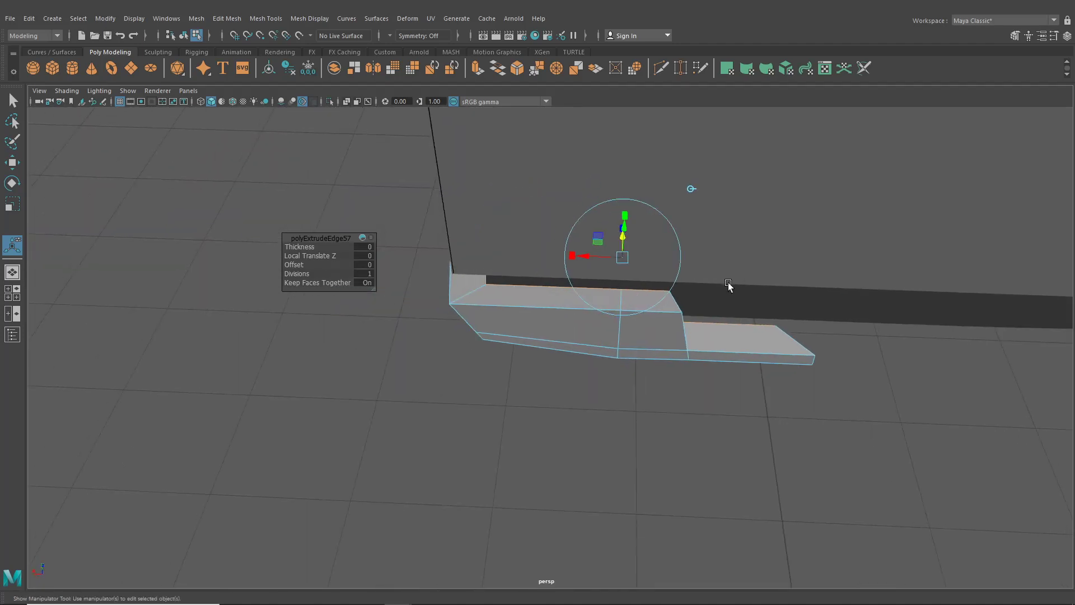
- Align the two inner vertices of the notch's side wall along X by snapping them to the bumper's vertices
right_drag(688, 325, 660, 317)
alt+drag(660, 317, 620, 306)
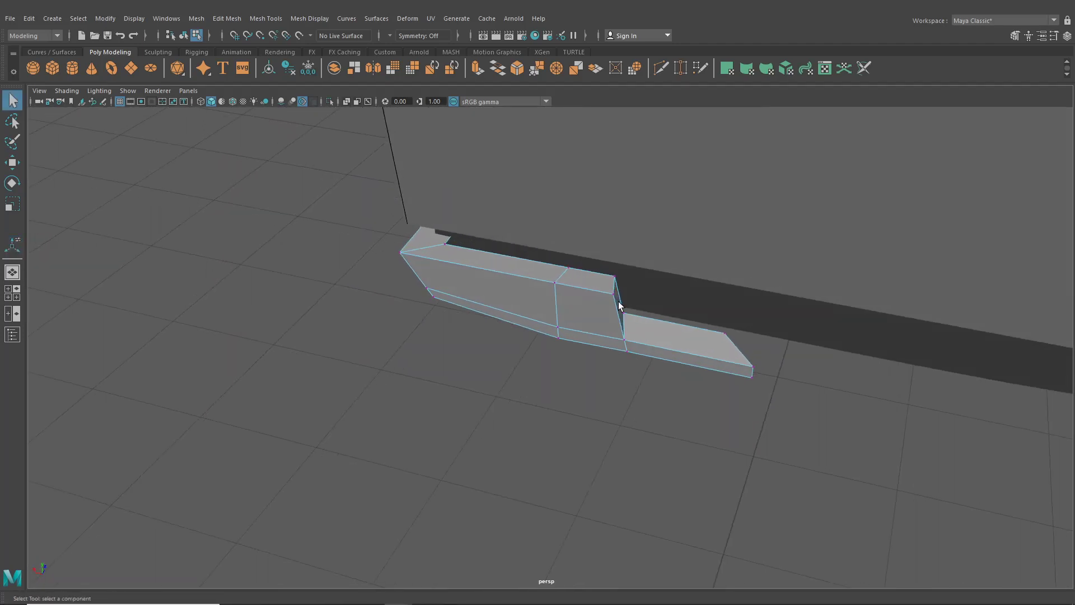
click(12, 163)
alt+drag(571, 280, 616, 287)
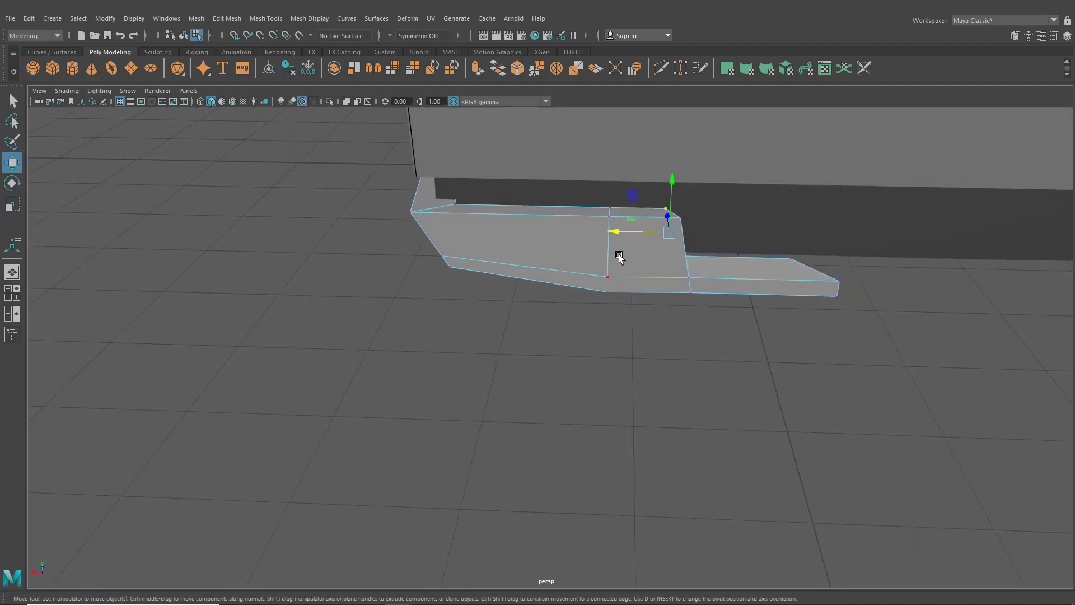
key(v)
drag(628, 232, 554, 262)
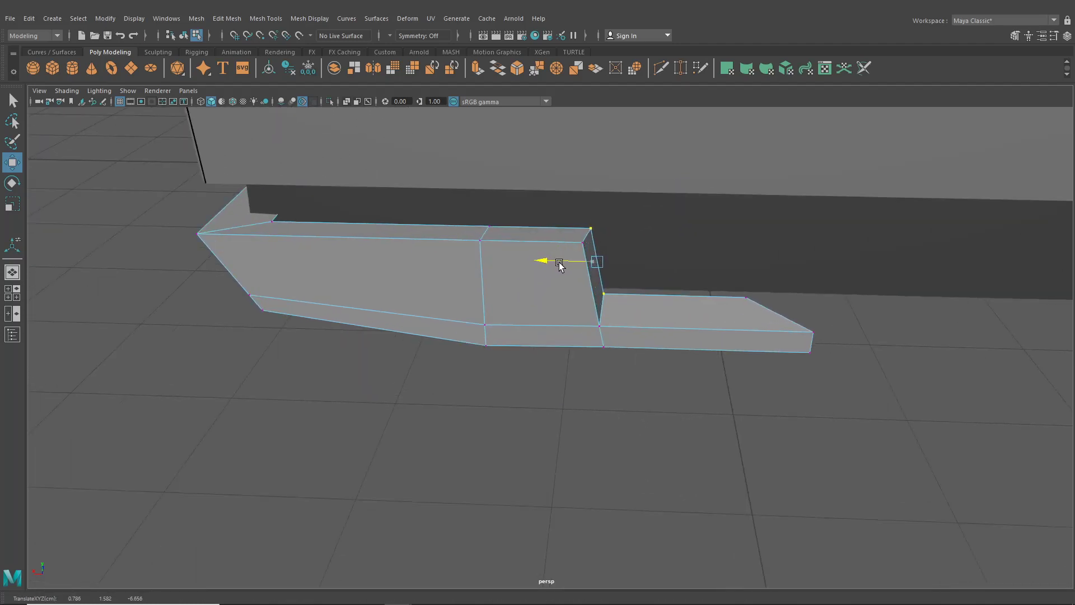
- Snap the inner end vertex of the low center ledge along X to the truck's centerline
click(753, 297)
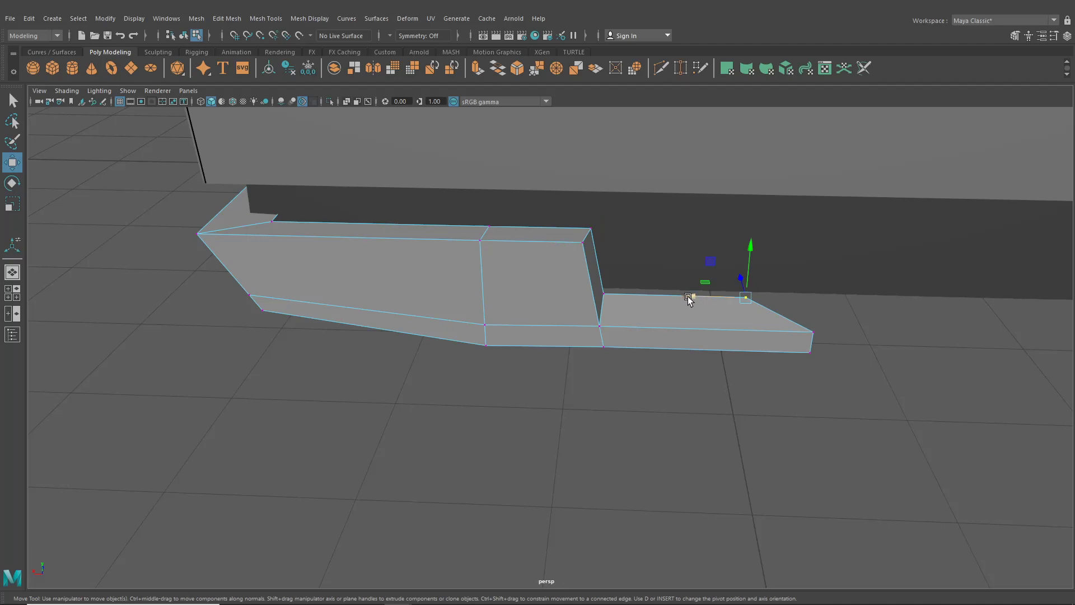
key(x)
drag(688, 296, 805, 306)
- Adjust the inner vertices of the upper flange along Z, including the corner vertex, so they reach under the truck body
alt+drag(524, 249, 477, 263)
click(434, 205)
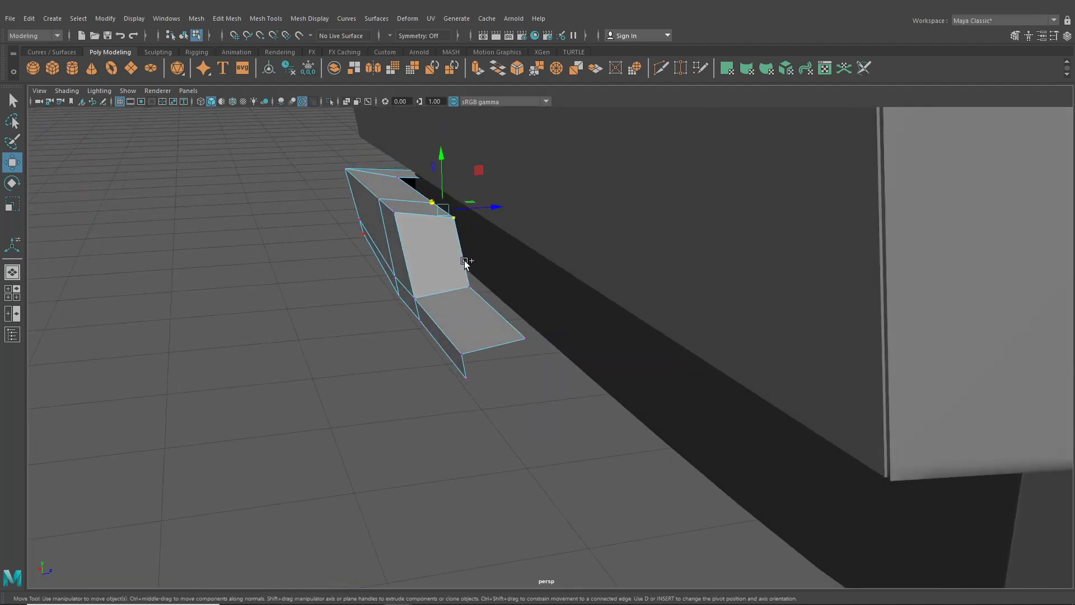
drag(525, 261, 667, 343)
click(493, 247)
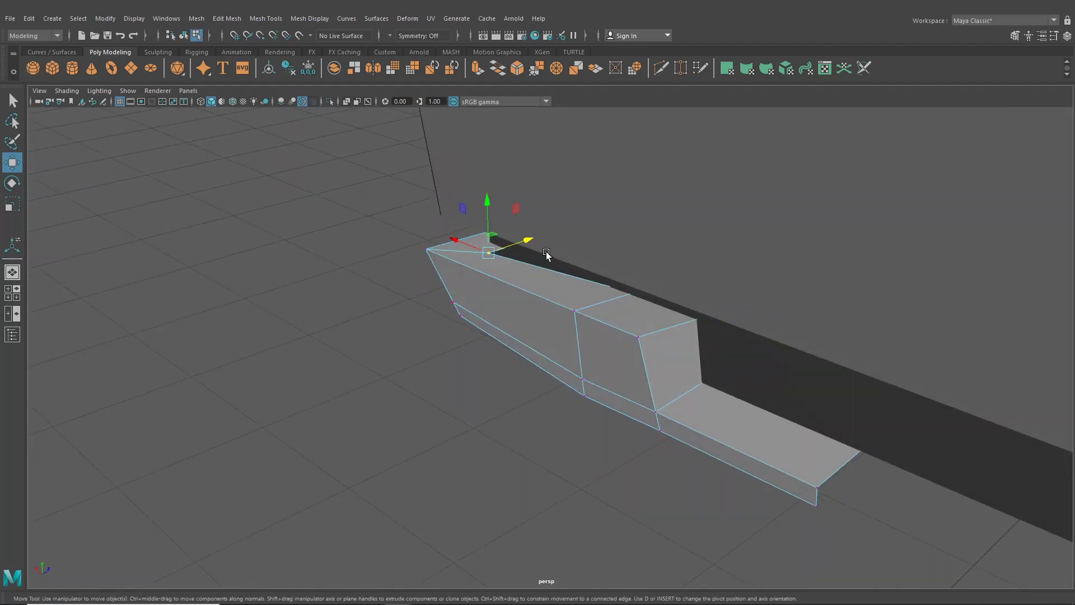
drag(528, 242, 535, 238)
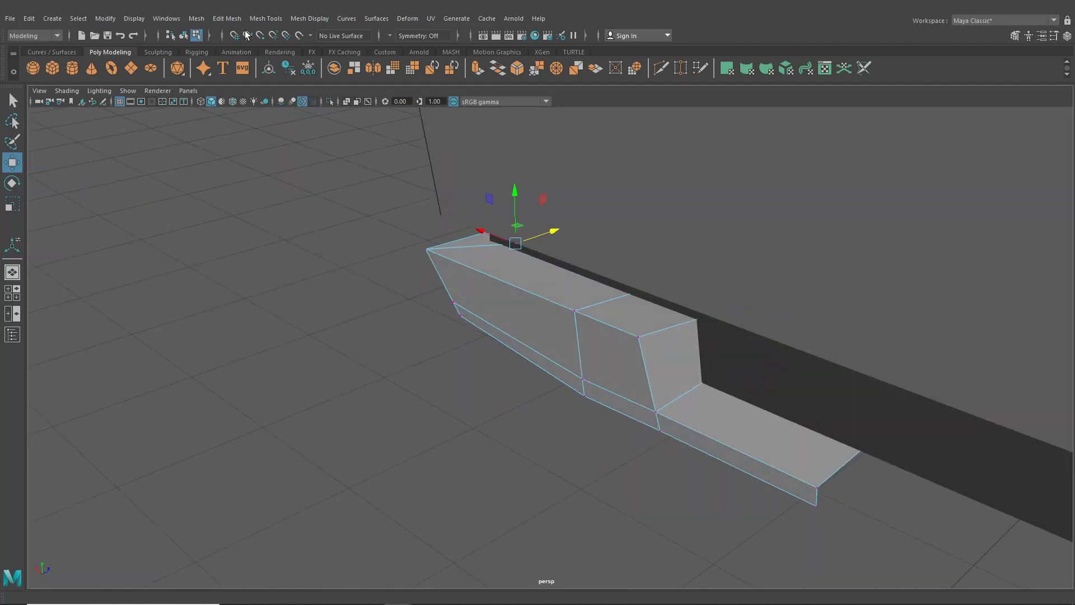
- Isolate the whole bumper mesh in the perspective view
click(183, 35)
click(329, 101)
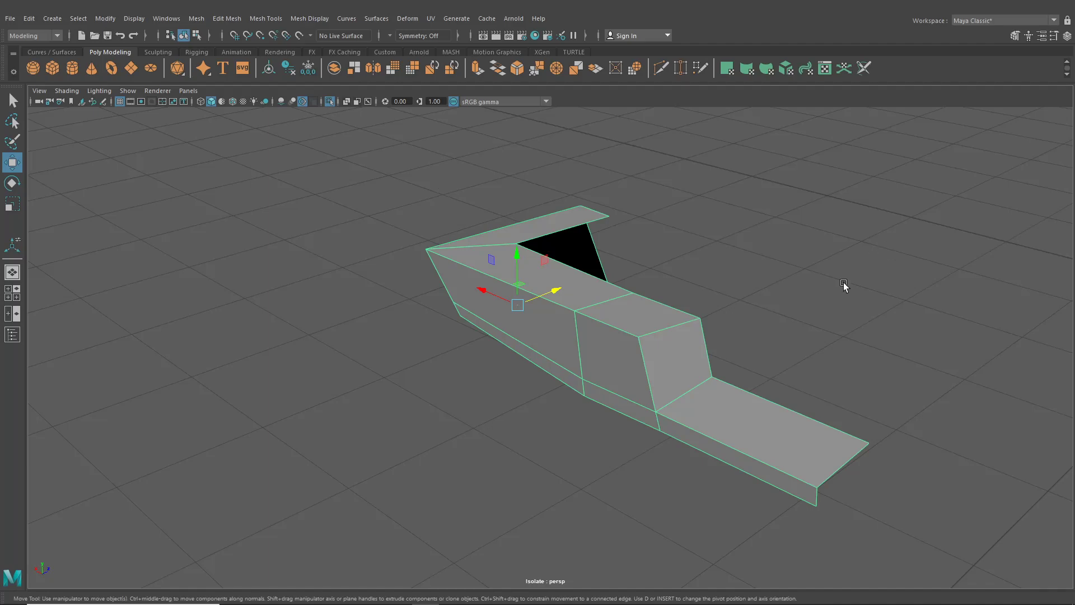
mouse_move(844, 285)
alt+mouse_down()
mouse_move(744, 319)
mouse_move(727, 300)
mouse_move(859, 298)
mouse_move(846, 296)
alt+mouse_up()
- Set the transform constraint to Edge Slide and slide the lower loop's vertex at the bumper corner upward along its edge
right_drag(653, 272, 535, 285)
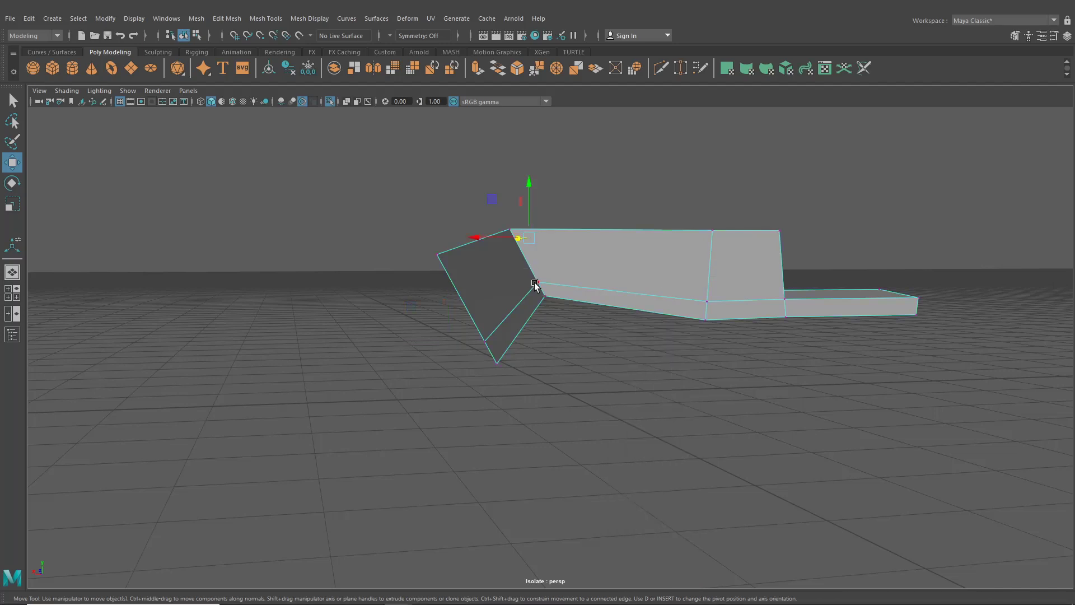
click(1015, 35)
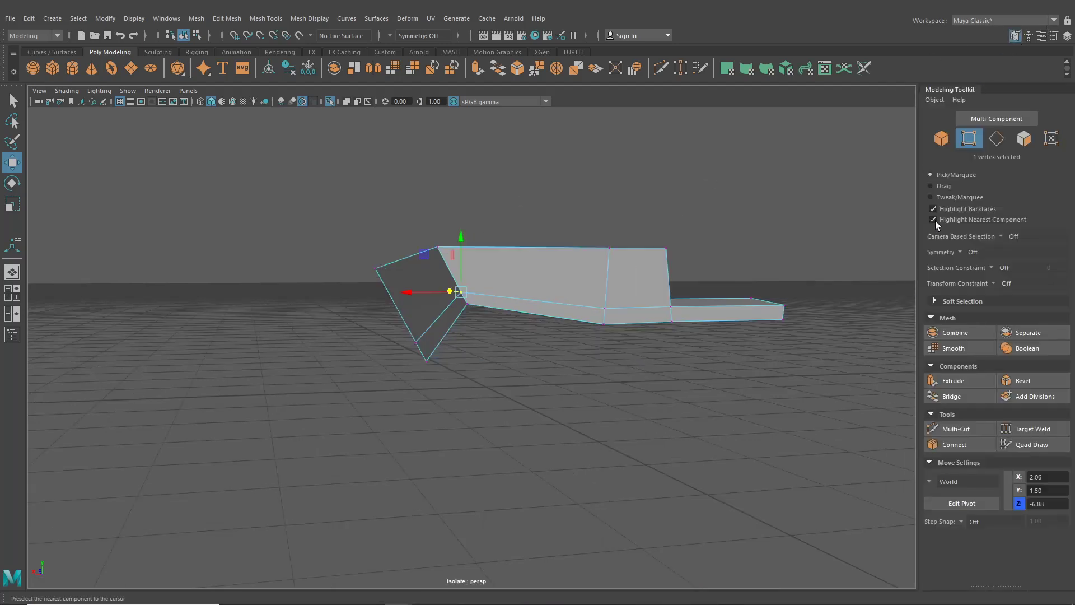
click(998, 268)
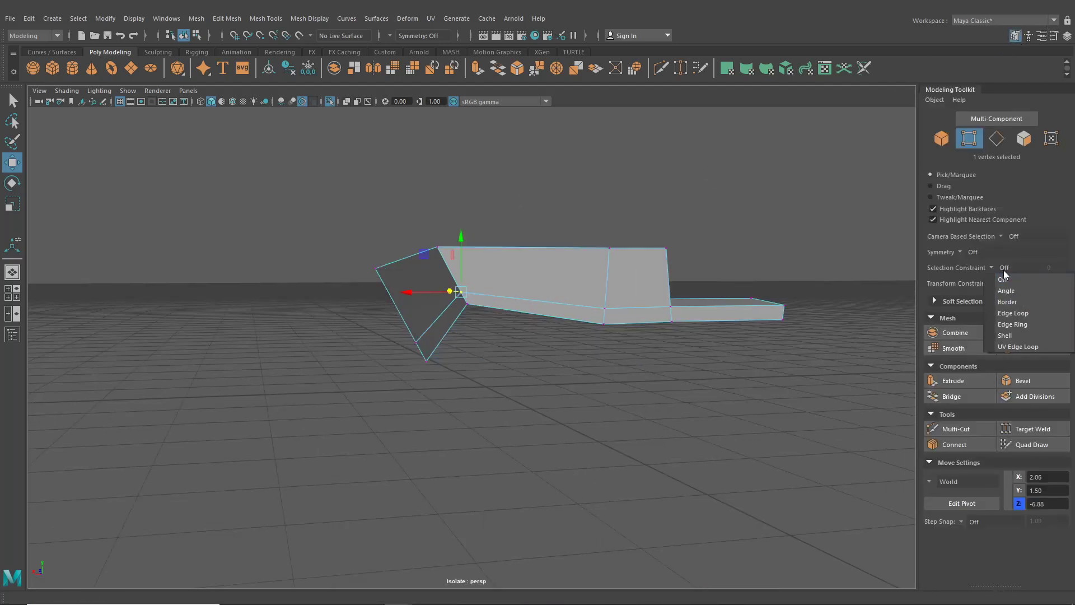
click(967, 284)
click(1001, 285)
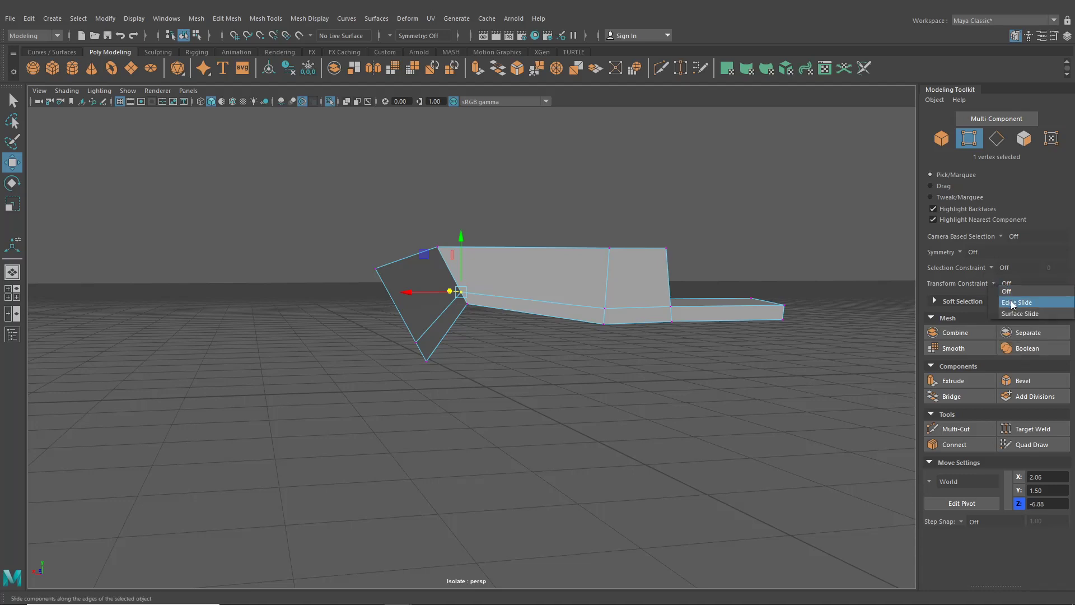
click(1008, 299)
scroll(502, 269, up, 3)
drag(503, 269, 501, 261)
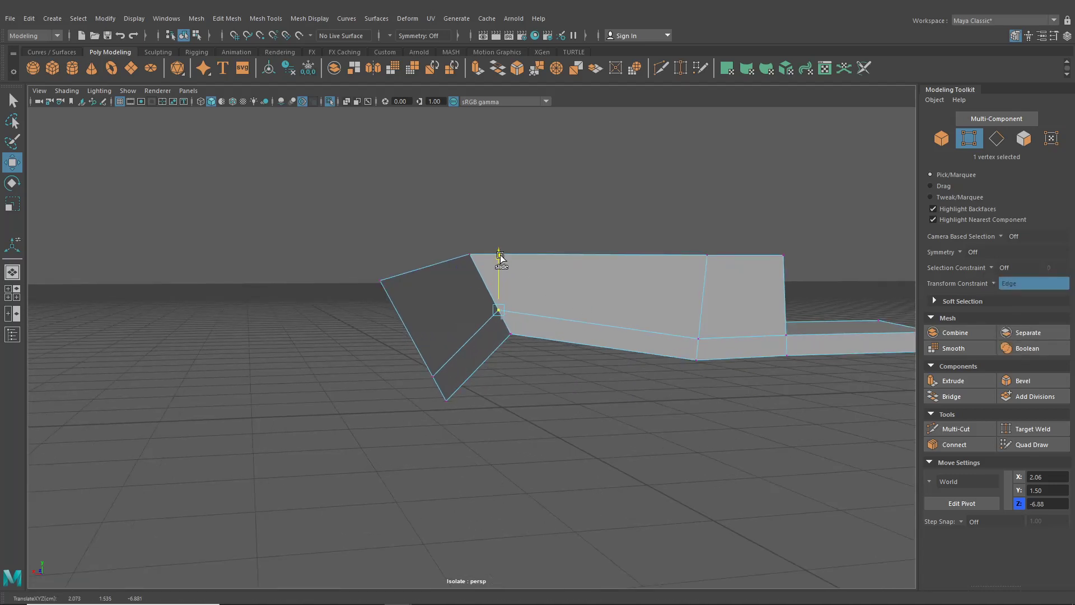
- Select the loop vertex at the bumper's bend, return to the four-view layout and replace the front view with the back view
click(697, 338)
alt+drag(718, 326, 669, 325)
click(13, 292)
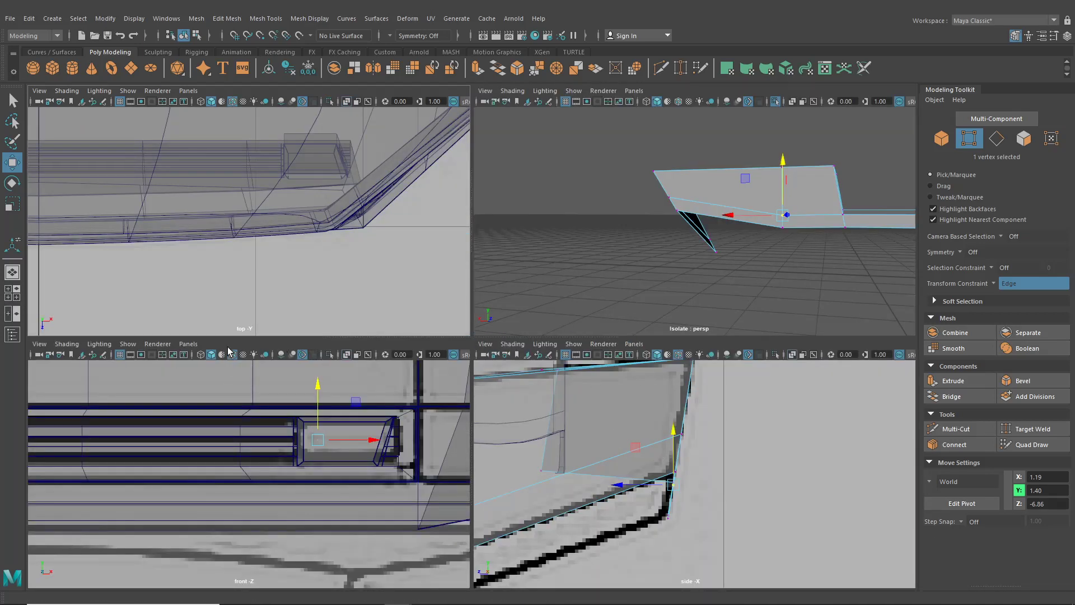
click(188, 344)
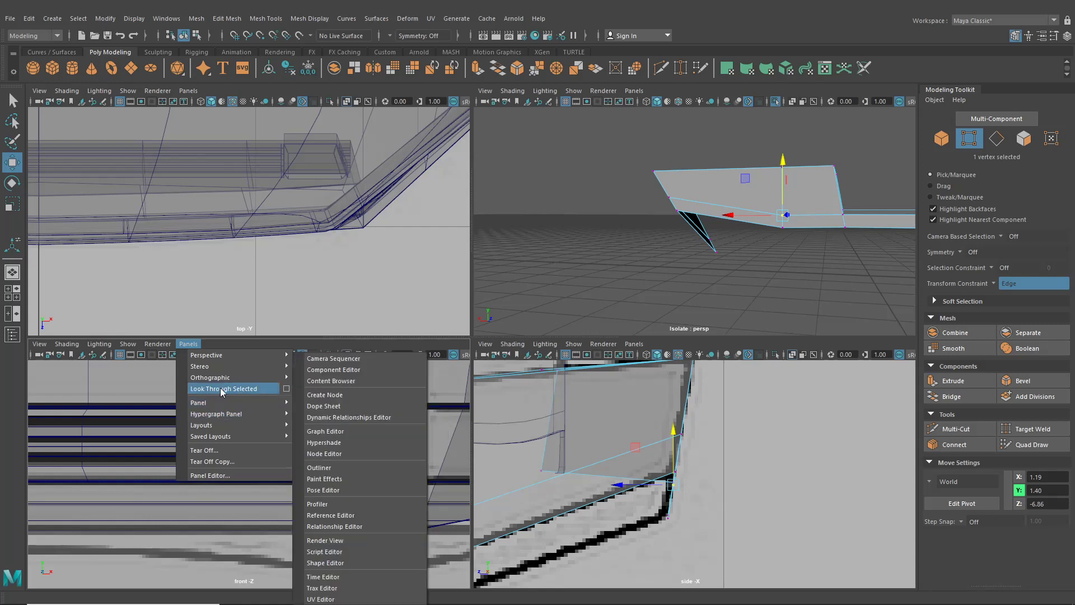
click(311, 378)
alt+middle_drag(278, 453, 354, 445)
- Select the three bottom vertices of the bumper's center part and scale them vertically to one level
right_drag(289, 457, 246, 287)
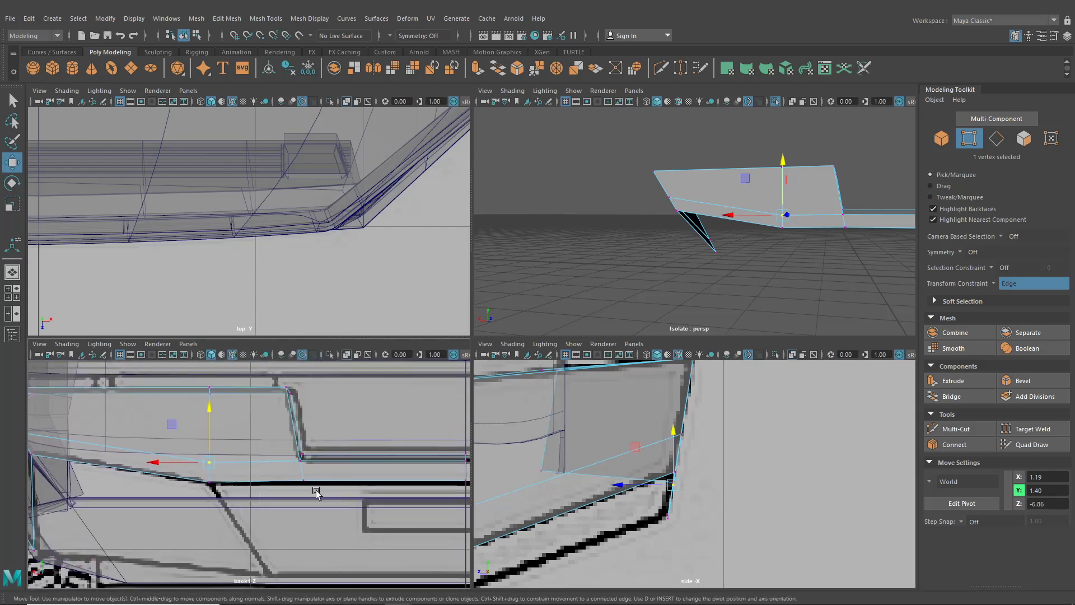
drag(360, 508, 361, 508)
alt+middle_drag(360, 508, 290, 500)
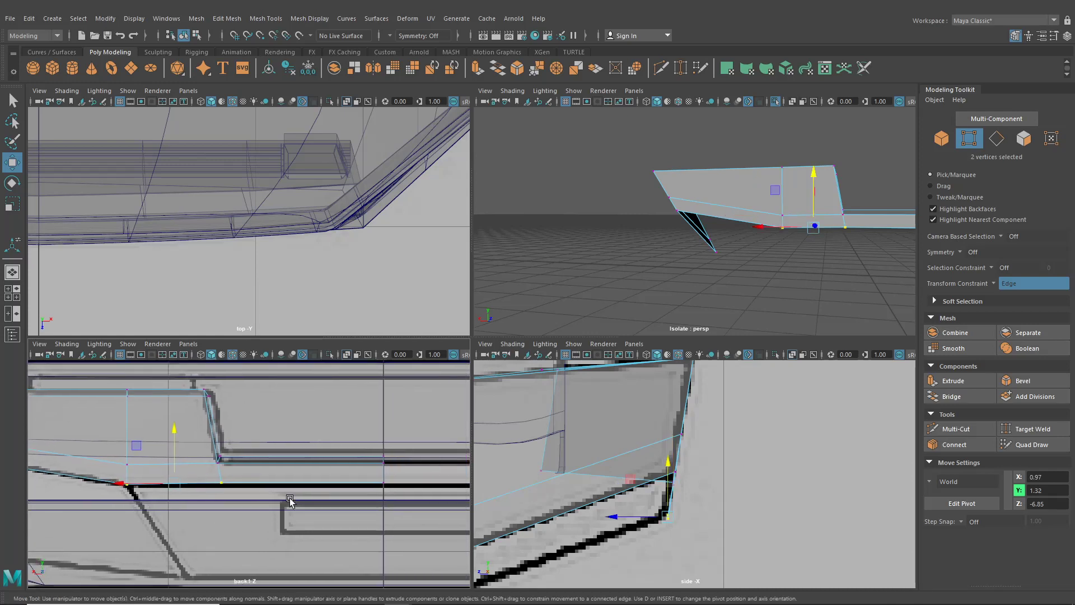
shift+click(360, 477)
click(10, 207)
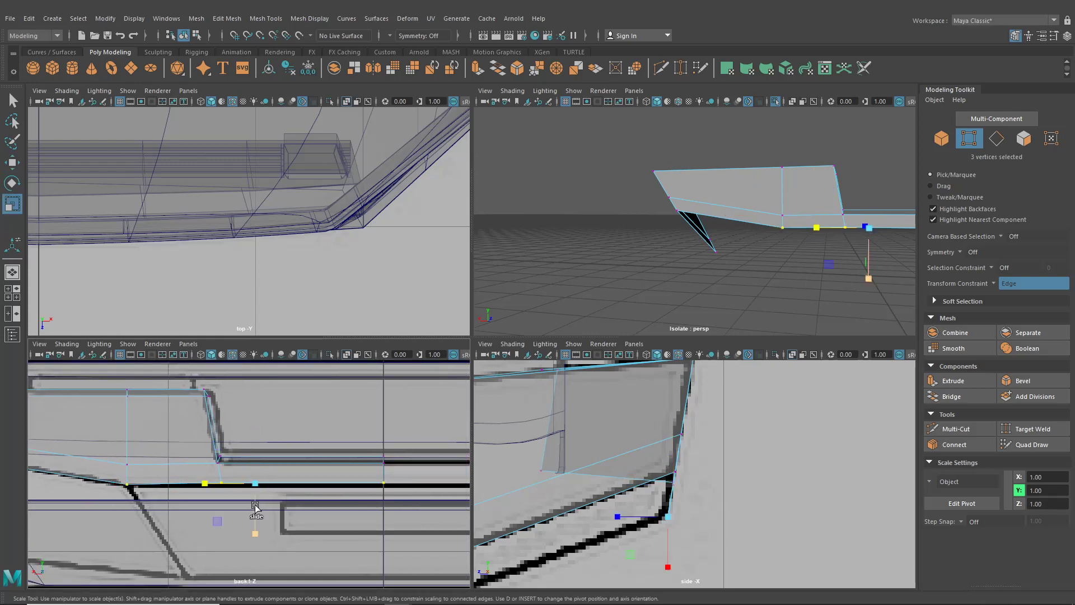
drag(255, 529, 256, 525)
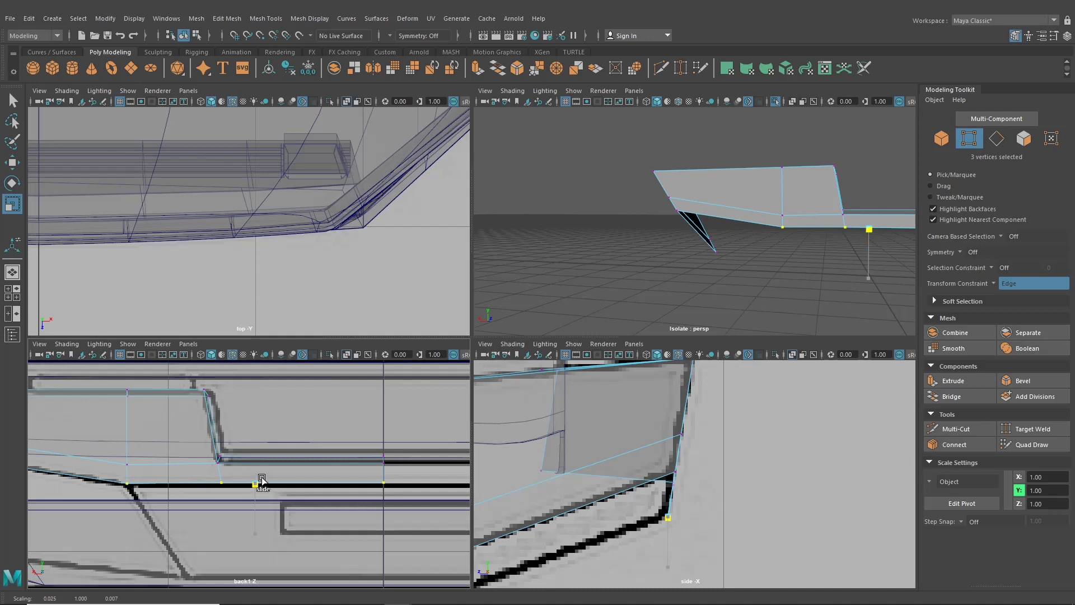
drag(261, 474, 261, 474)
- Extrude the three bottom edges of the bumper's center part inward under the bumper and flatten the new edges along the depth axis
mouse_move(724, 484)
alt+middle_down()
mouse_move(732, 464)
mouse_move(738, 470)
alt+middle_up()
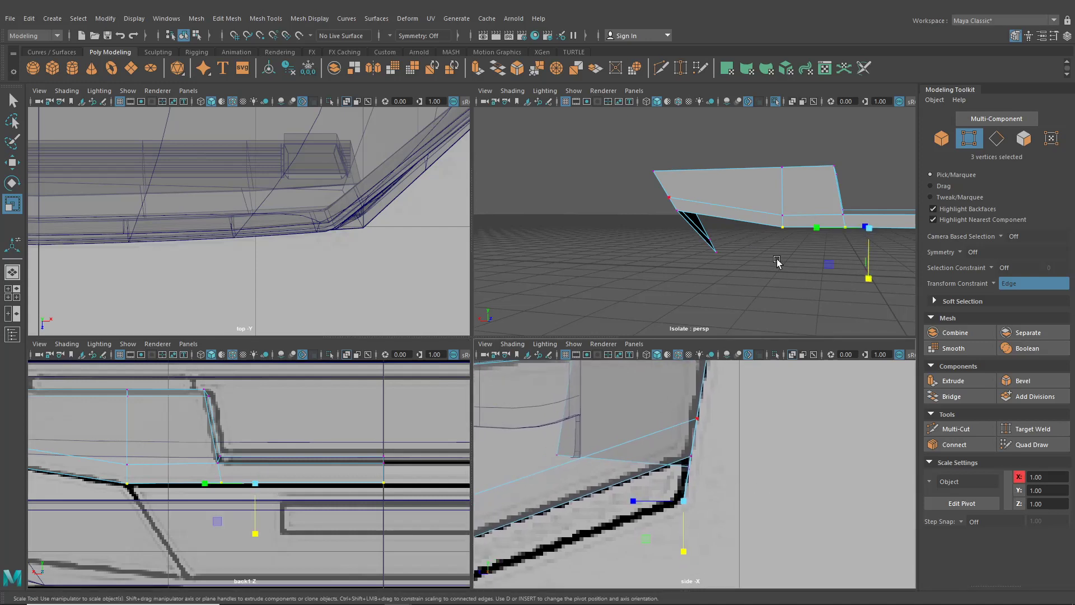
alt+middle_drag(765, 253, 743, 275)
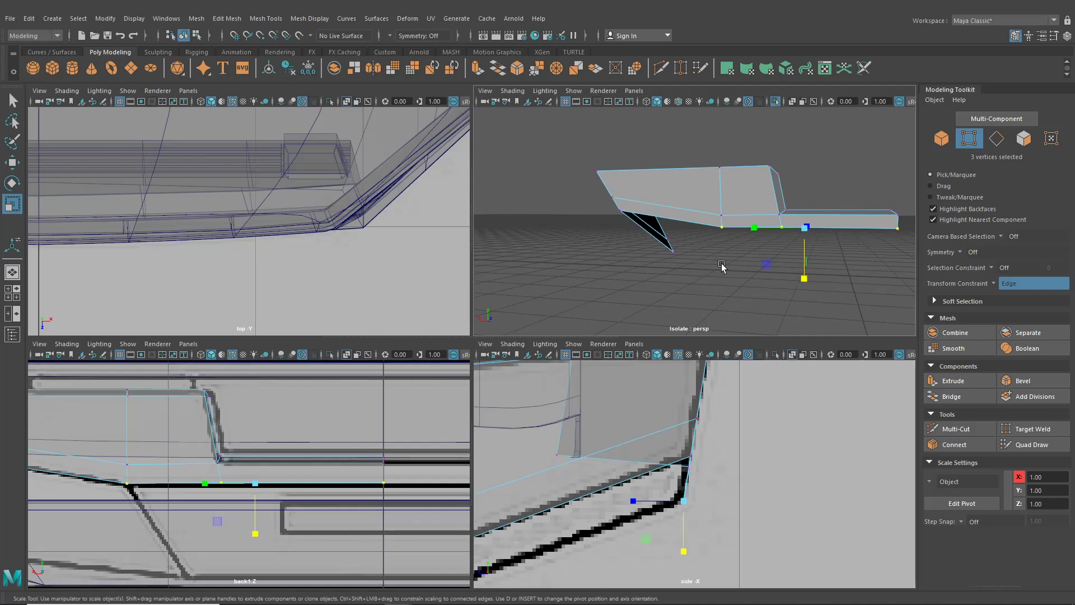
scroll(306, 509, down, 6)
alt+middle_drag(315, 506, 325, 503)
scroll(341, 507, up, 2)
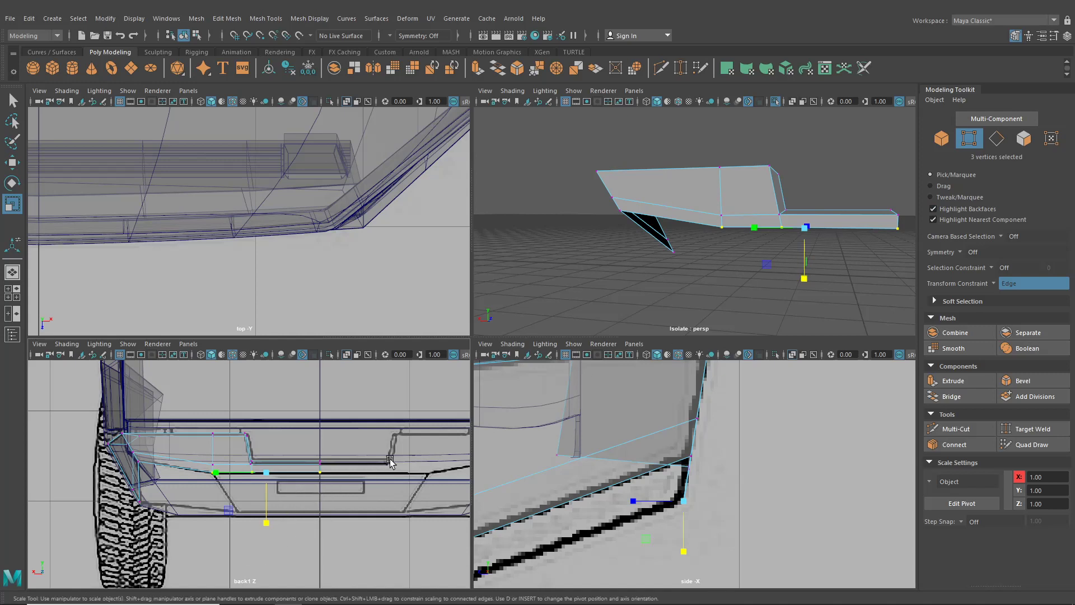
right_drag(740, 203, 745, 173)
alt+drag(684, 223, 728, 212)
click(701, 214)
shift+click(787, 223)
shift+click(840, 224)
key(ctrl+e)
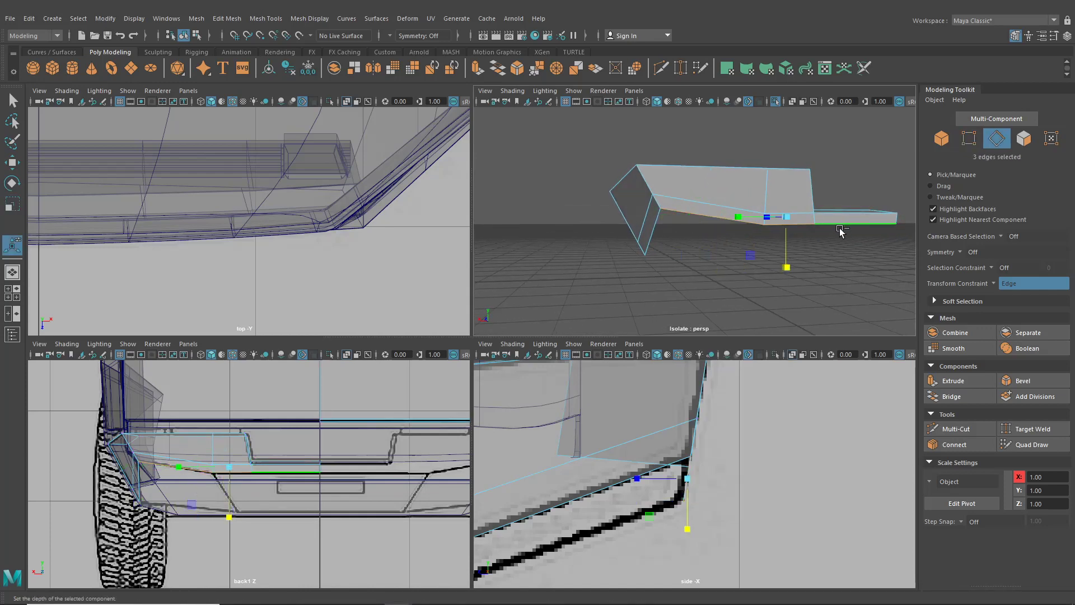
key(space)
key(f)
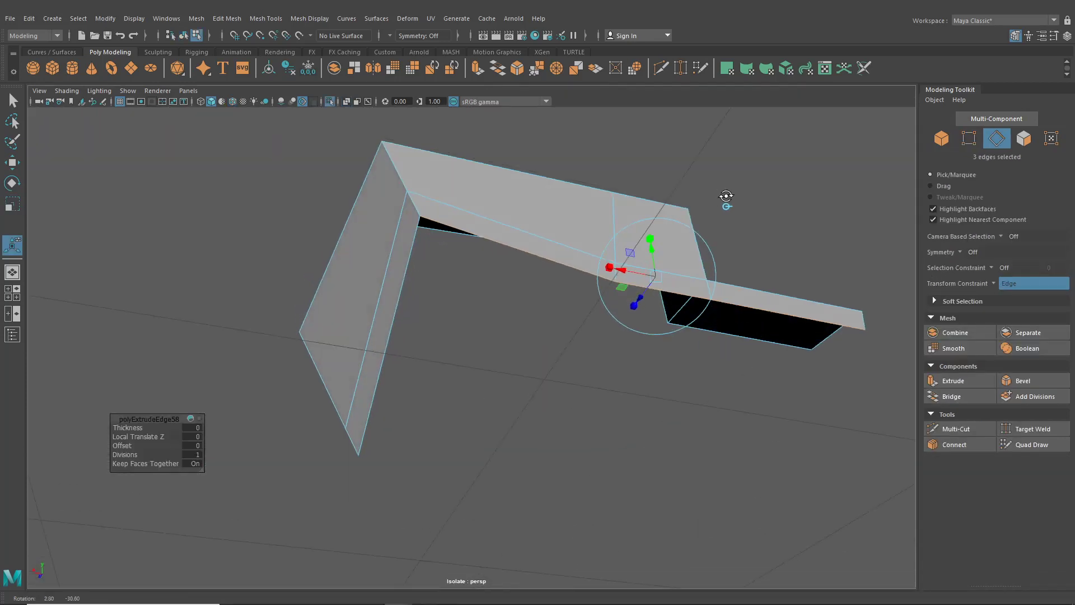
drag(641, 292, 577, 399)
click(583, 389)
click(569, 397)
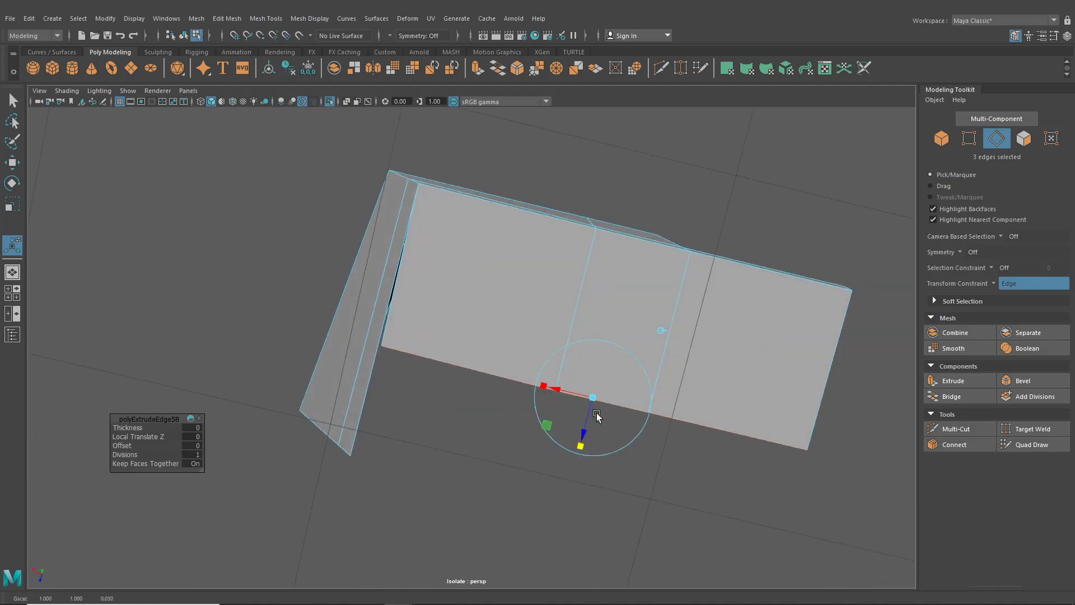
- Lower the extruded edges to the bumper's bottom line on the blueprint, replacing the front view with the back view
alt+drag(581, 442, 550, 363)
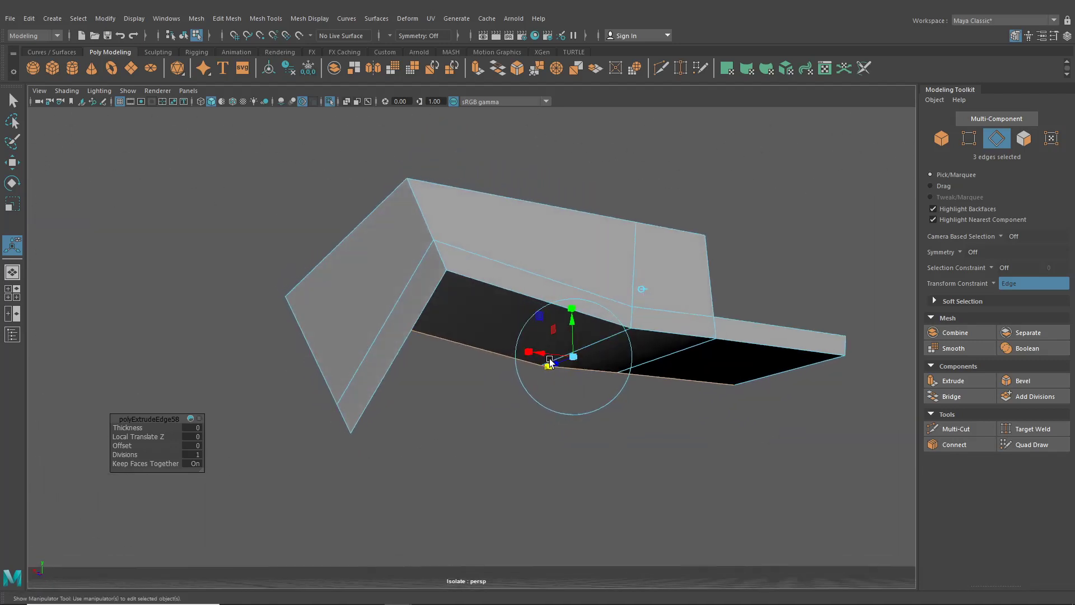
drag(570, 327, 572, 406)
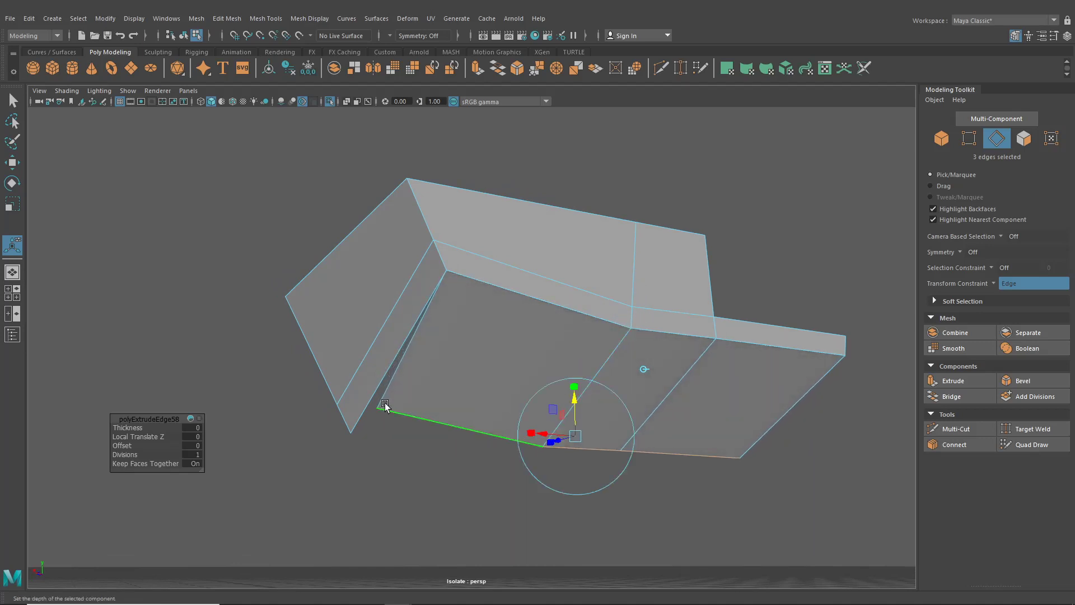
click(16, 300)
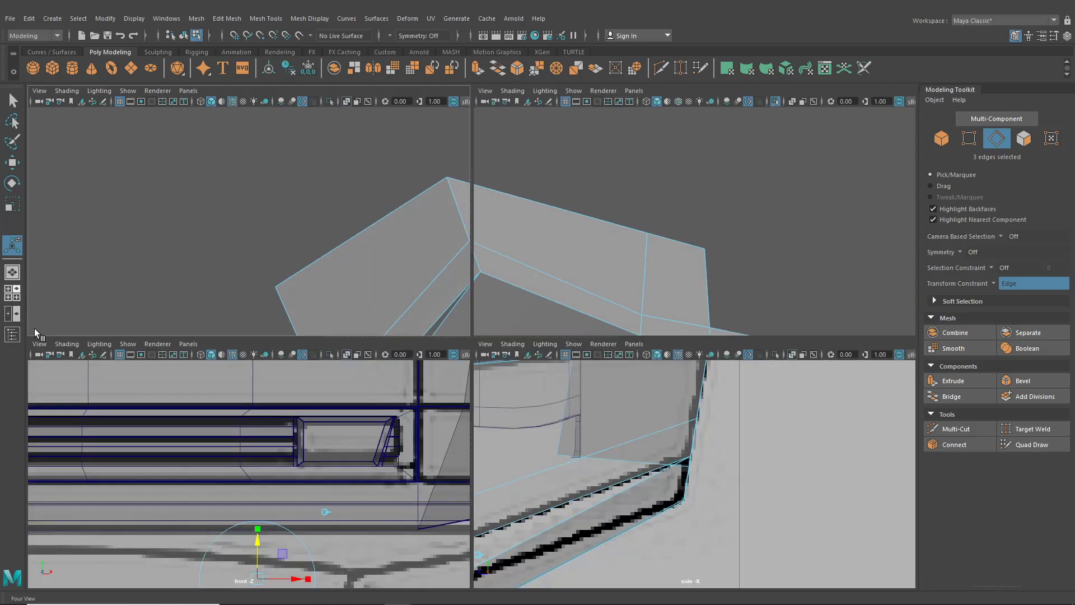
click(188, 343)
mouse_move(241, 377)
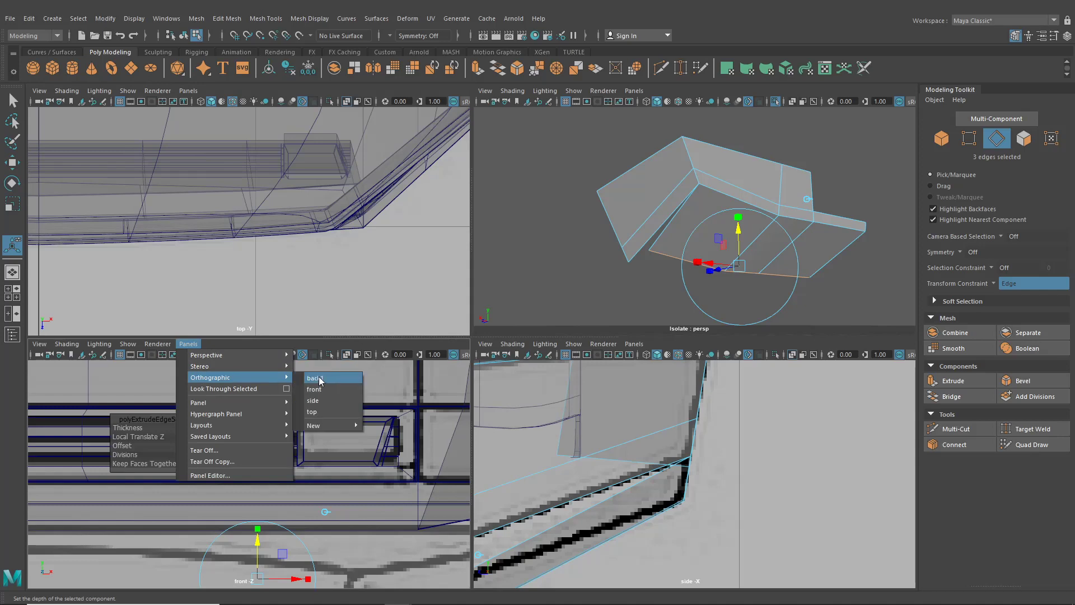
click(317, 378)
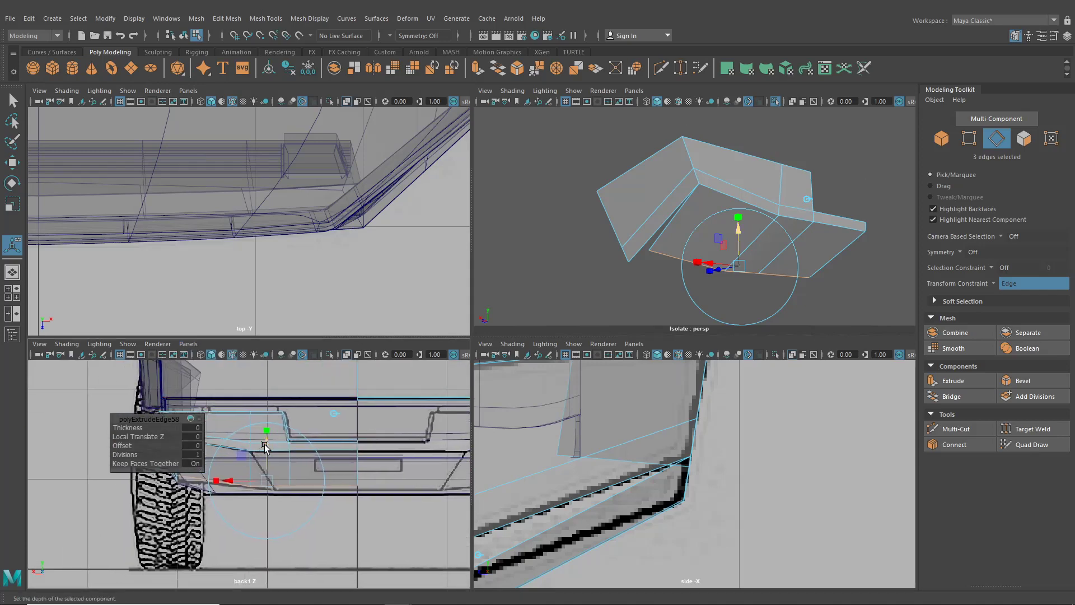
drag(265, 446, 266, 450)
alt+middle_drag(266, 449, 332, 448)
alt+right_drag(331, 448, 387, 467)
alt+middle_drag(395, 466, 275, 448)
drag(294, 437, 294, 440)
- Turn off the transform constraint and move the bottom edge's two middle vertices sideways along X to the blueprint's slanted line
right_drag(350, 433, 304, 287)
key(q)
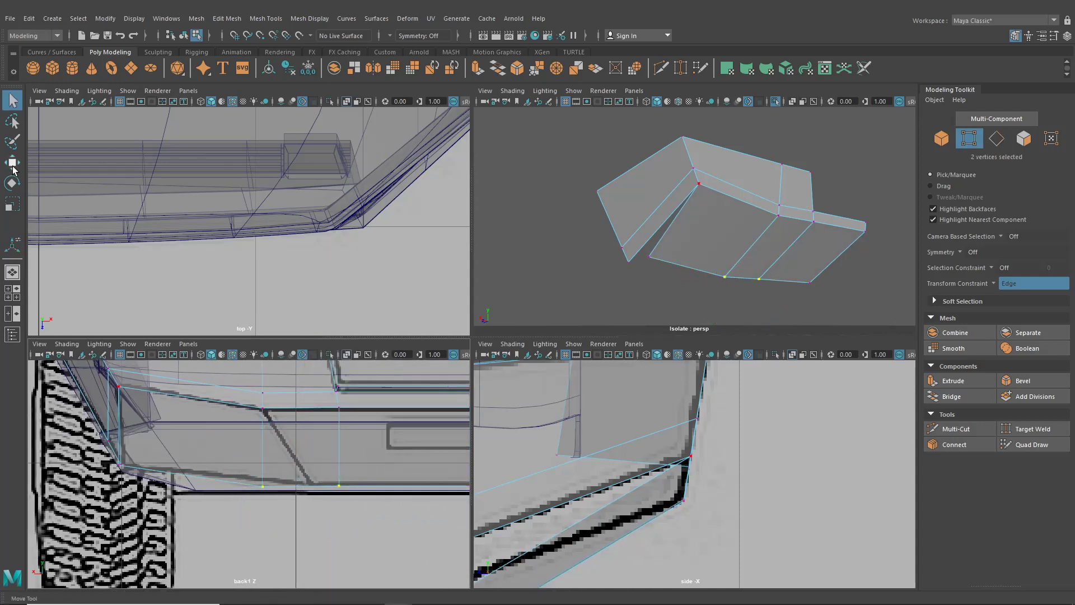
click(12, 164)
drag(241, 483, 271, 485)
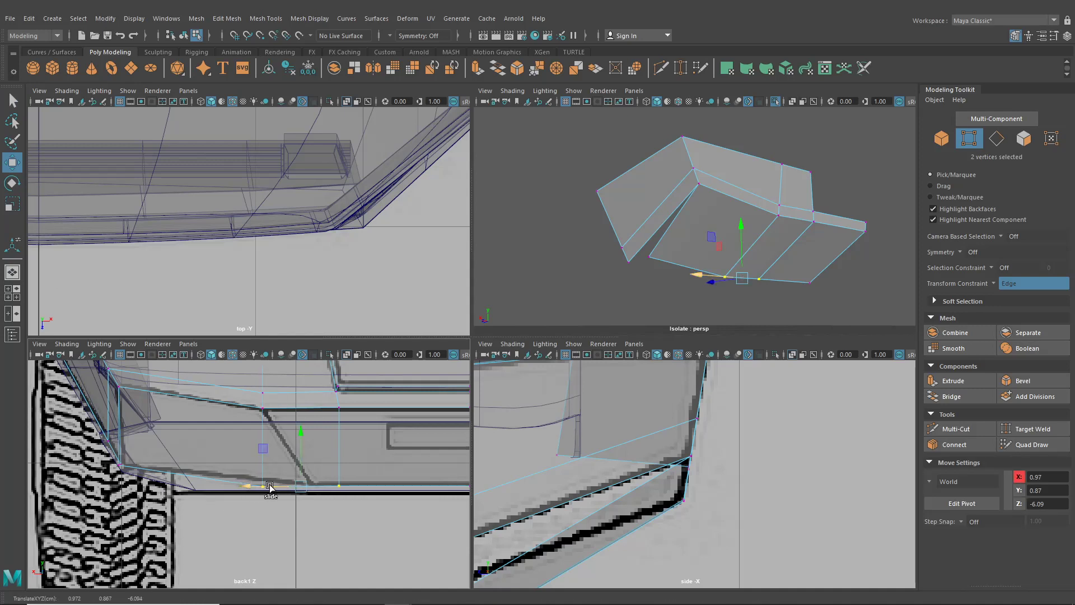
click(995, 285)
click(1003, 291)
drag(258, 490, 288, 485)
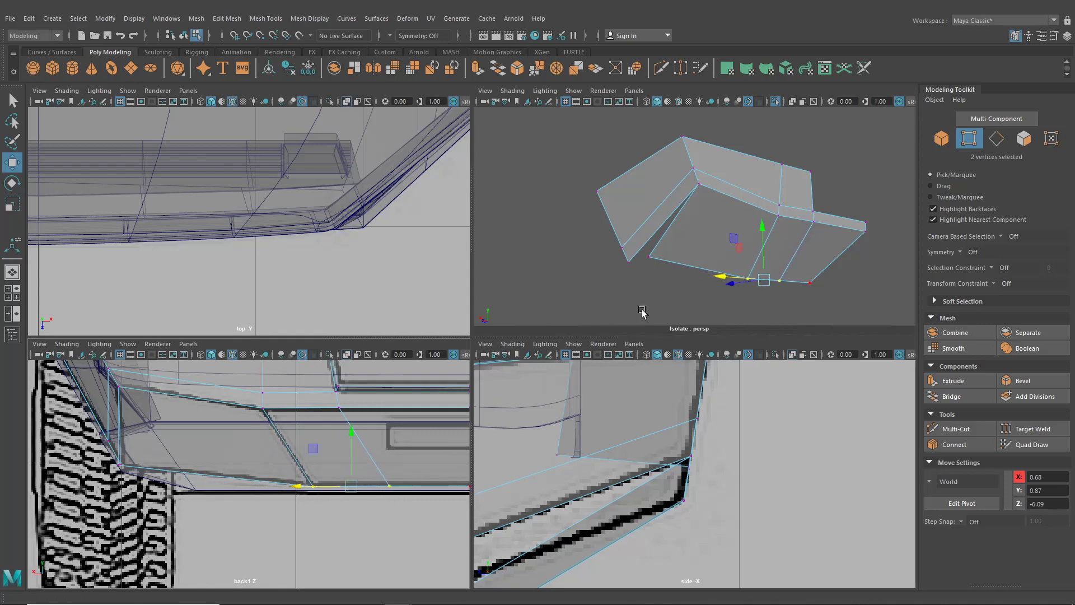
- Select all four vertices of the bottom panel's free edge and move them along Z toward the side panel's lower end
alt+drag(643, 312, 674, 259)
key(space)
scroll(616, 305, down, 3)
alt+drag(616, 306, 548, 296)
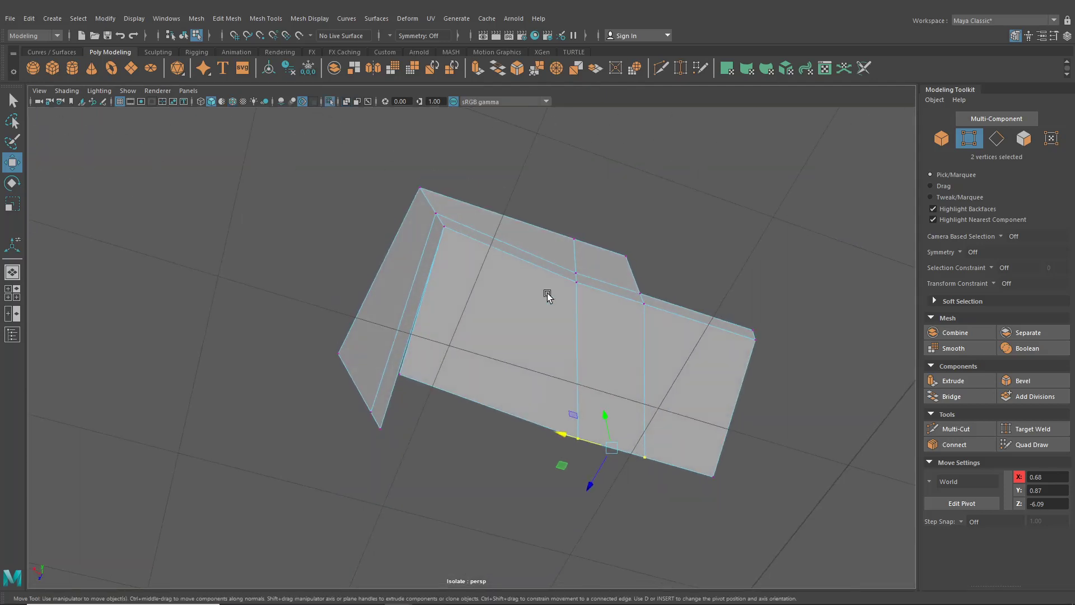
shift+click(411, 370)
alt+drag(597, 470, 533, 490)
key(ctrl+z)
shift+click(757, 385)
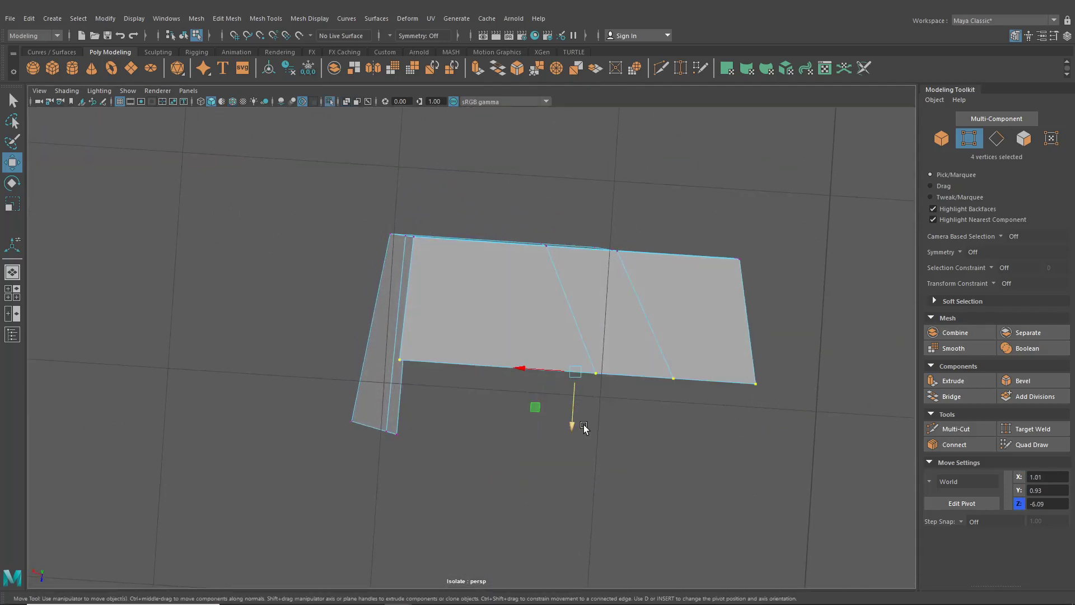
drag(571, 428, 501, 359)
- Weld the bottom panel's outer corner vertex to the side panel's lower end vertex with Target Weld
scroll(521, 305, up, 5)
scroll(504, 375, up, 4)
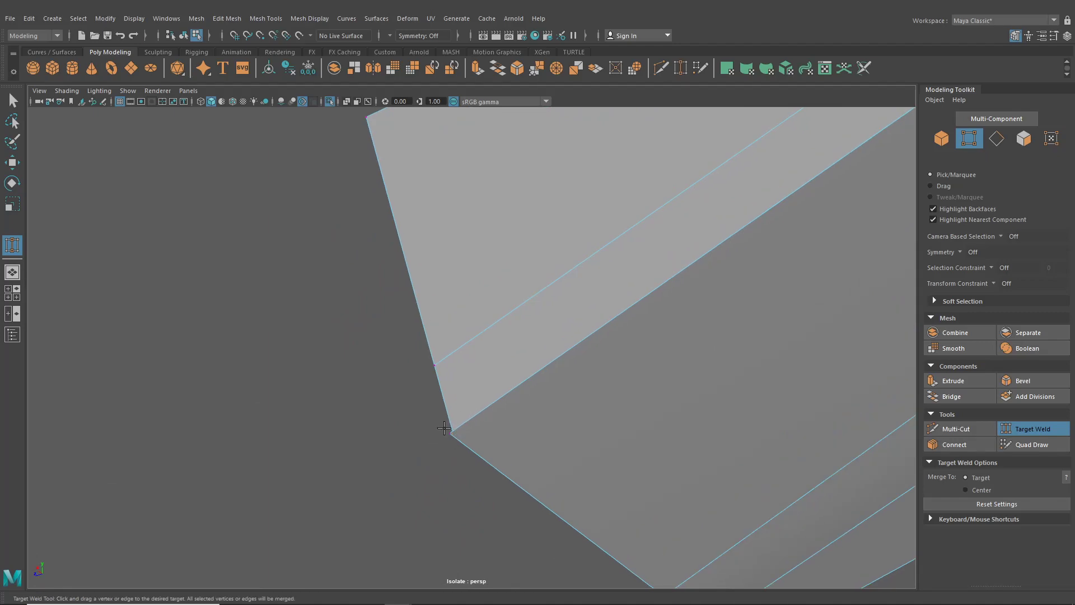
scroll(444, 428, down, 5)
alt+drag(444, 428, 442, 348)
scroll(432, 432, up, 4)
scroll(405, 407, down, 4)
key(q)
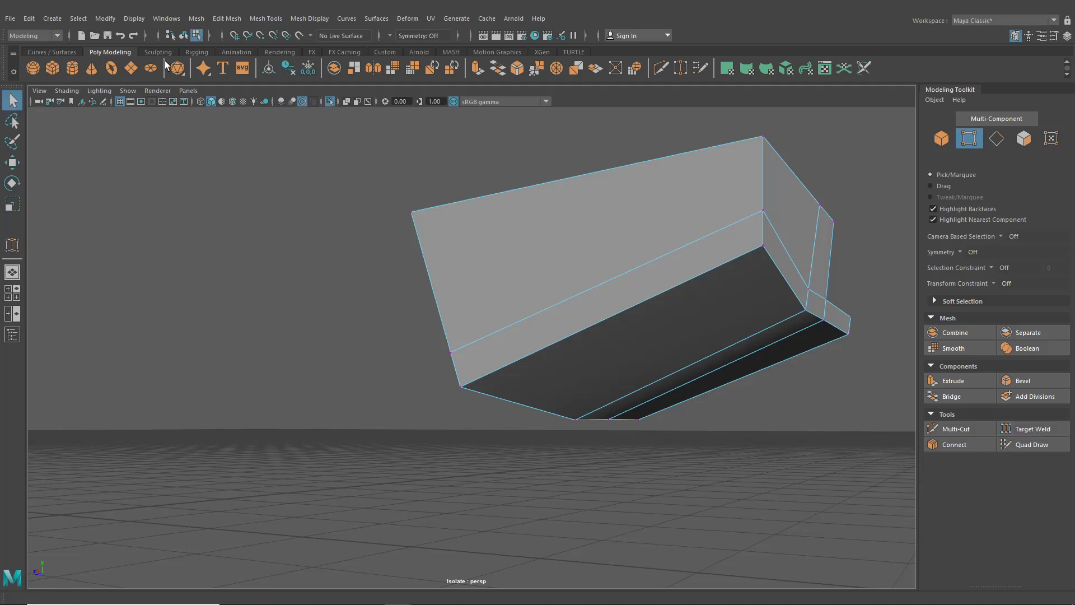
- Select the bumper's open border edges and reduce the selection to the two end edges of the side panel
click(183, 37)
scroll(663, 432, down, 4)
alt+drag(662, 432, 580, 391)
click(531, 319)
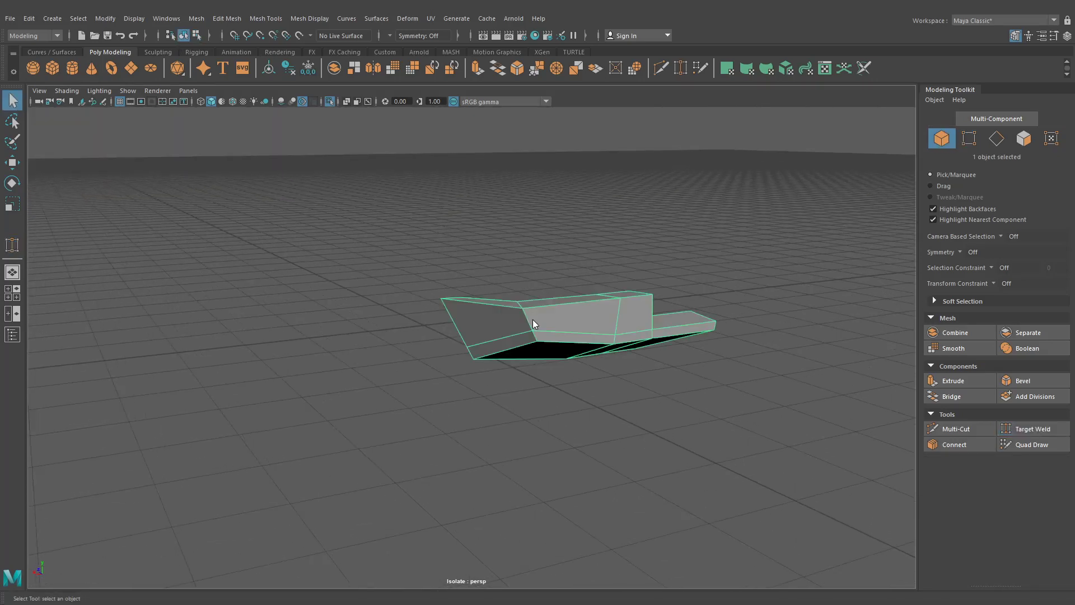
key(F10)
click(485, 305)
scroll(470, 314, up, 3)
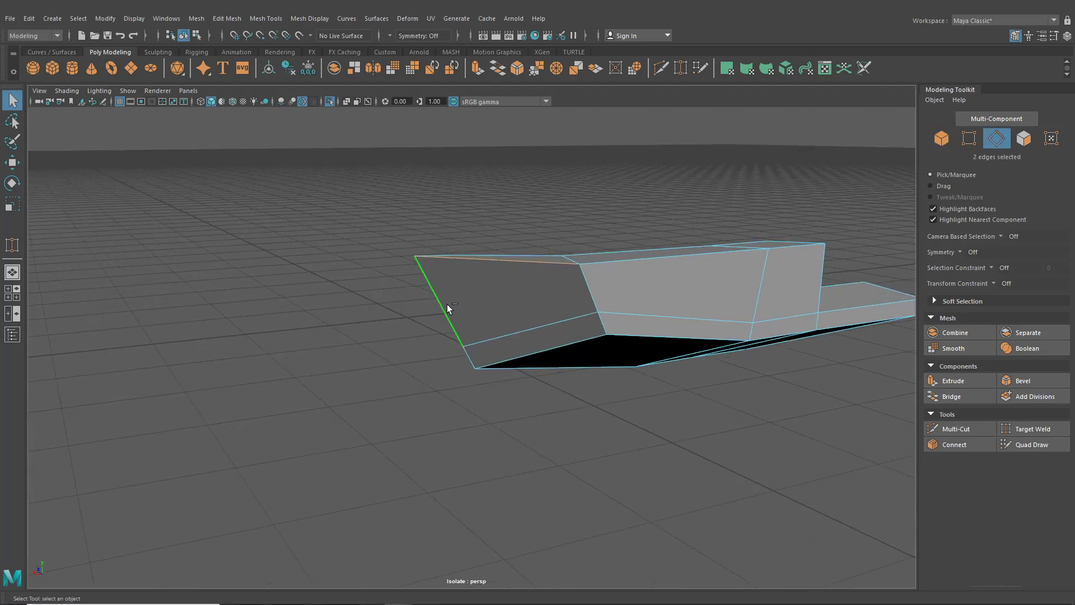
alt+drag(500, 345, 552, 375)
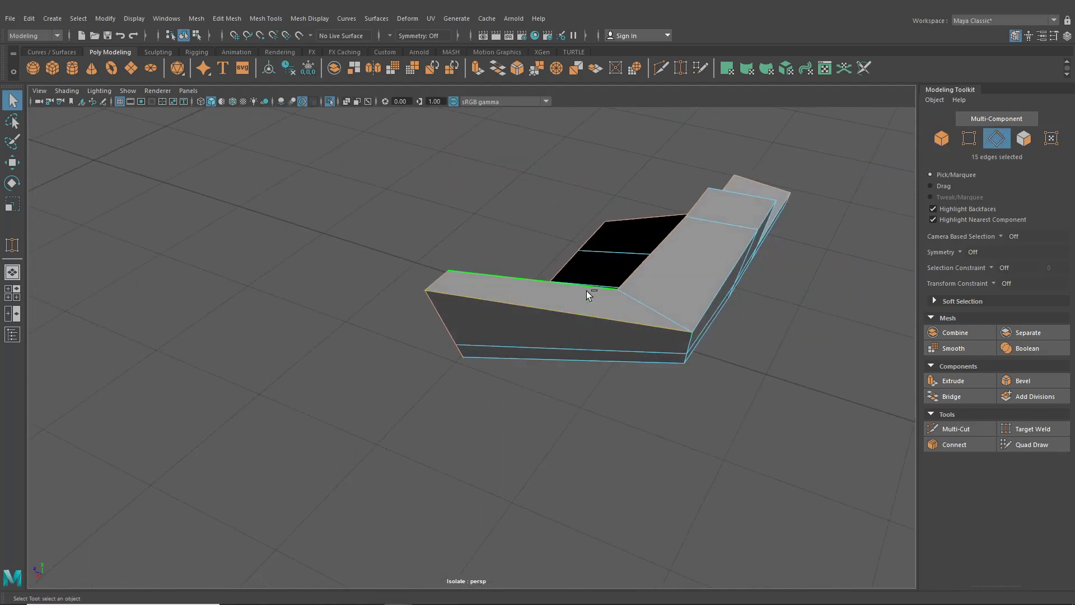
ctrl+click(586, 291)
ctrl+click(635, 275)
ctrl+drag(707, 184, 587, 297)
ctrl+drag(529, 354, 796, 501)
alt+drag(796, 501, 725, 343)
alt+drag(530, 297, 558, 325)
scroll(524, 287, up, 4)
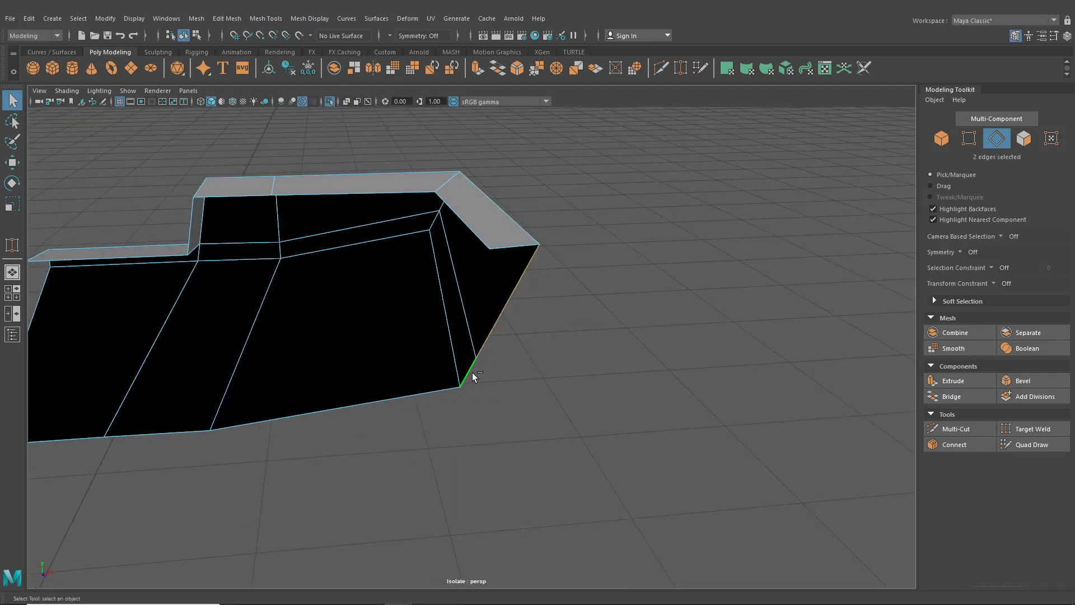
- Hide the Modeling Toolkit and insert an edge loop across the bumper's center part close to the corner bend
click(265, 18)
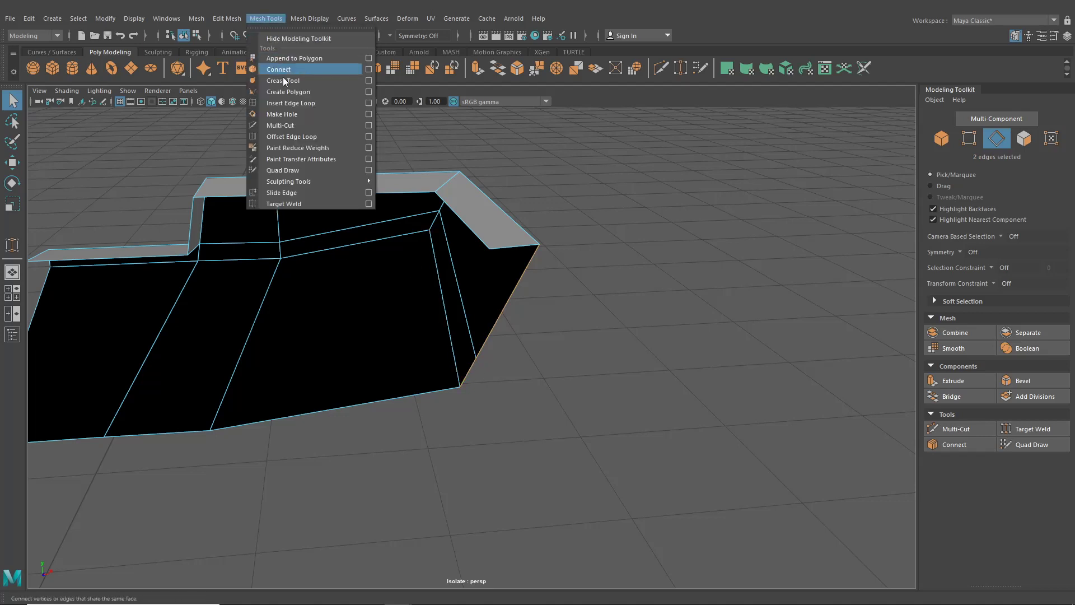
click(284, 105)
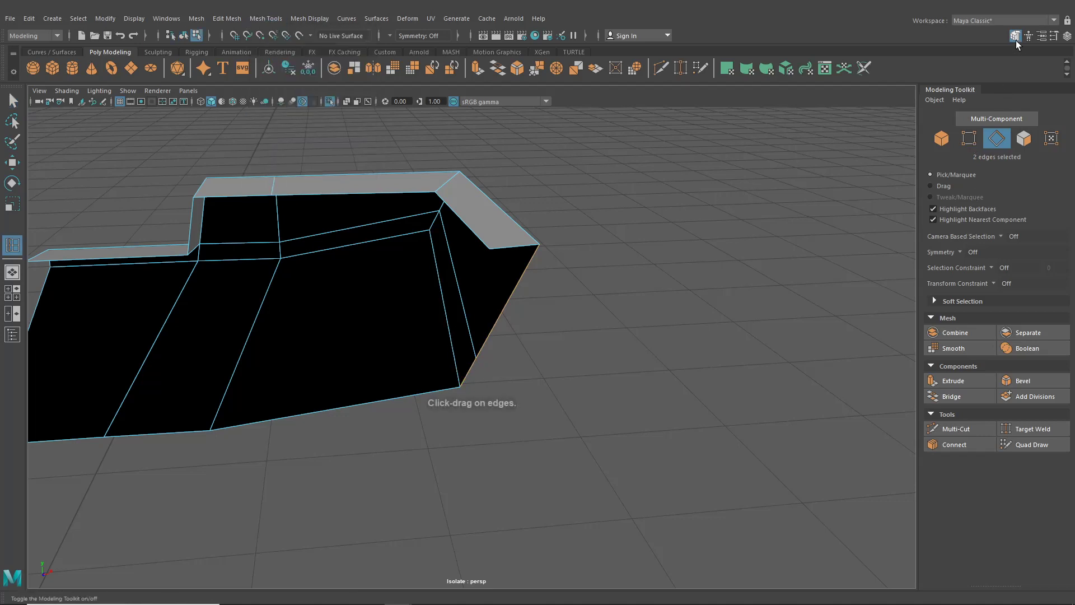
click(1016, 36)
drag(480, 213, 478, 213)
alt+drag(479, 213, 507, 247)
click(12, 101)
- Extrude the side panel's two end edges inward to form a narrow strip
right_drag(467, 285, 464, 235)
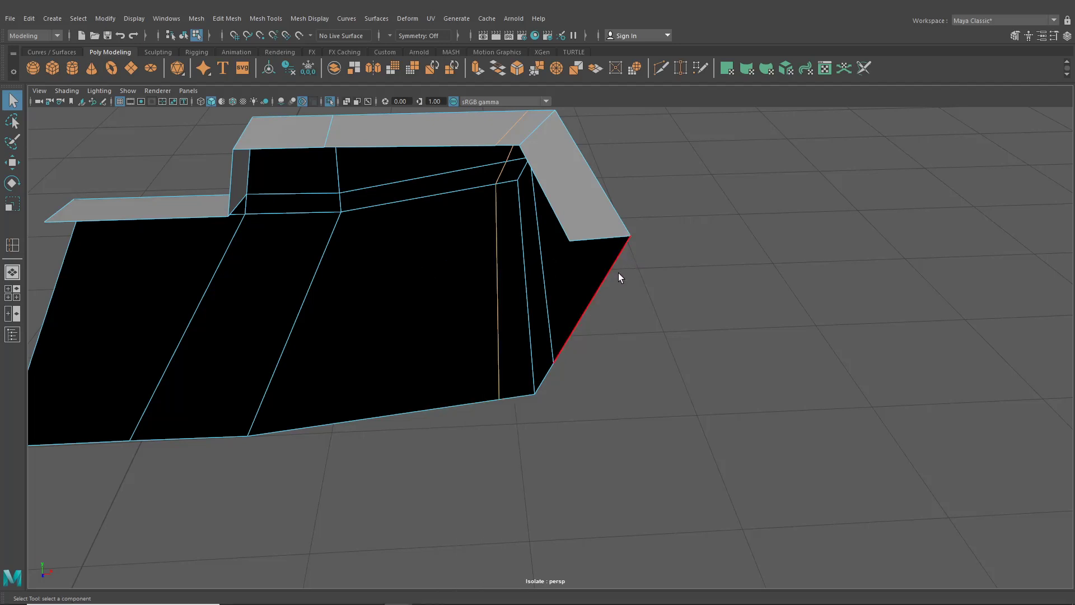
click(546, 381)
key(ctrl+e)
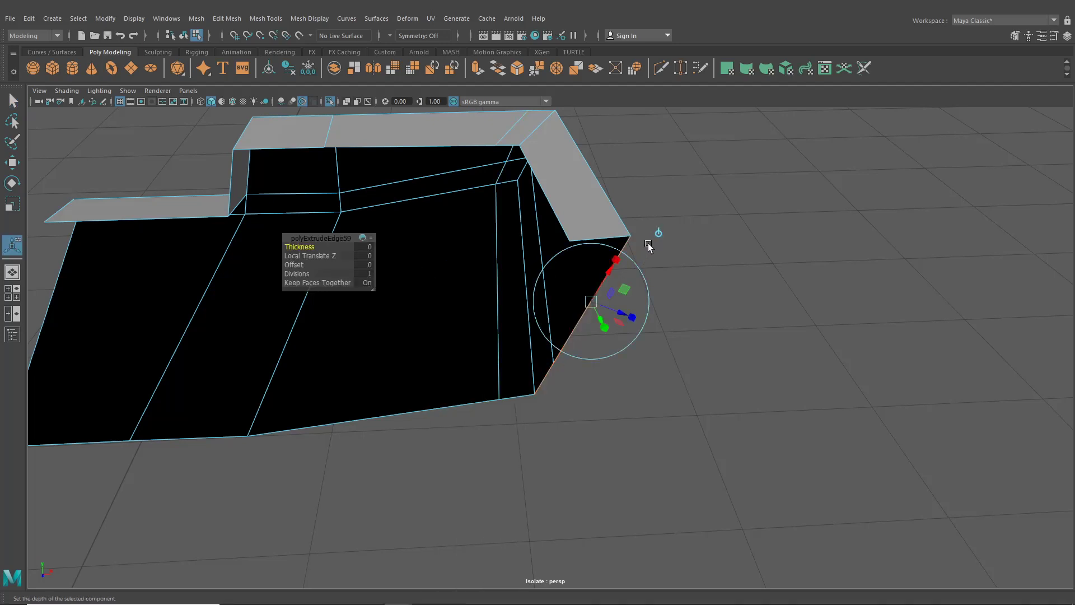
drag(605, 316, 553, 320)
- Target Weld the strip's top inner vertex to the top rim and its bottom inner vertex to the new loop's end
right_drag(563, 252, 549, 247)
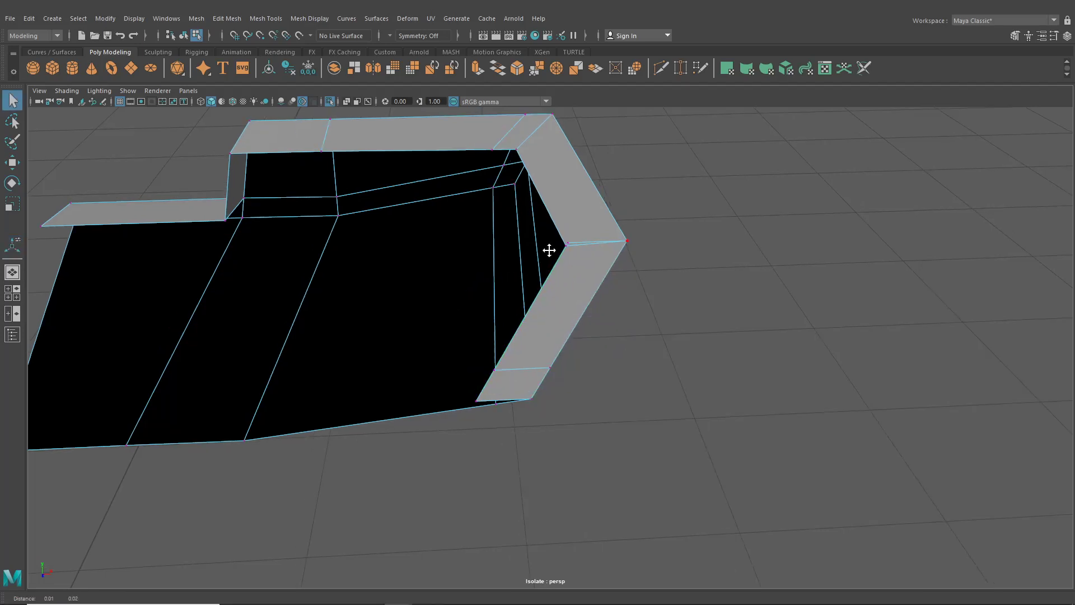
alt+drag(549, 247, 631, 95)
click(680, 67)
scroll(556, 193, up, 4)
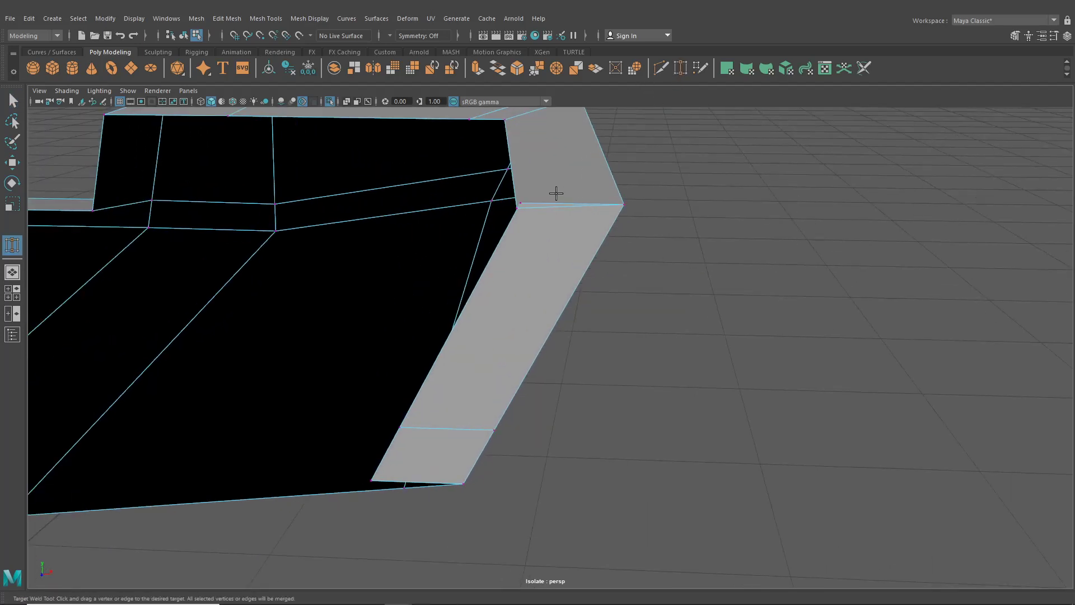
alt+drag(415, 420, 405, 481)
- Move the strip's middle inner vertex sideways so the strip keeps an even width
key(w)
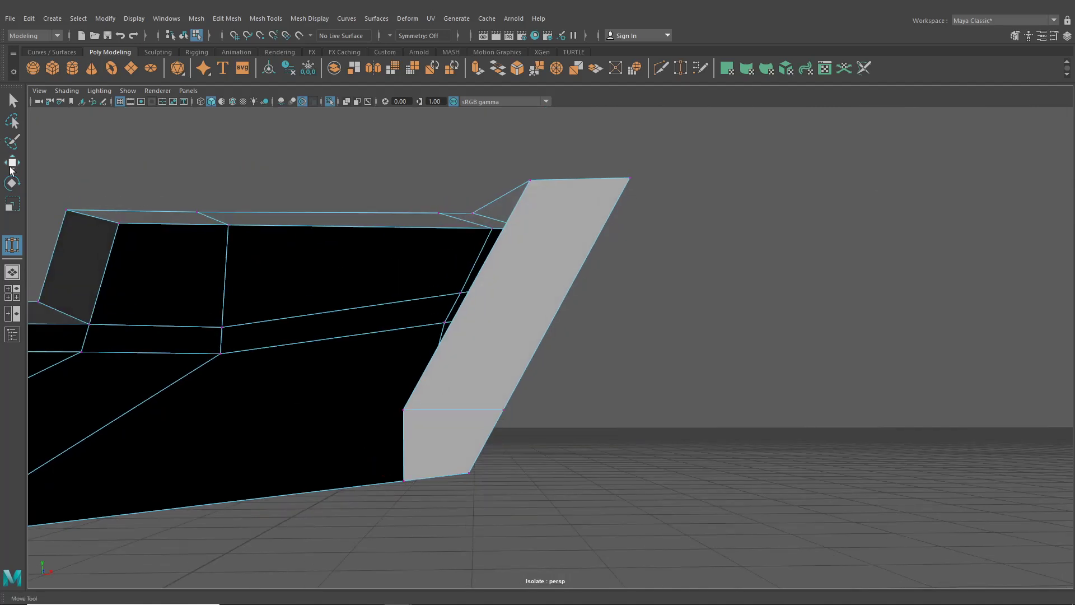
click(400, 407)
drag(453, 405, 483, 412)
- Select the outer rim edges of the bumper's side panel together with the bumper's upper outline and lower front edge
right_drag(515, 266, 511, 250)
alt+drag(511, 250, 455, 415)
click(478, 377)
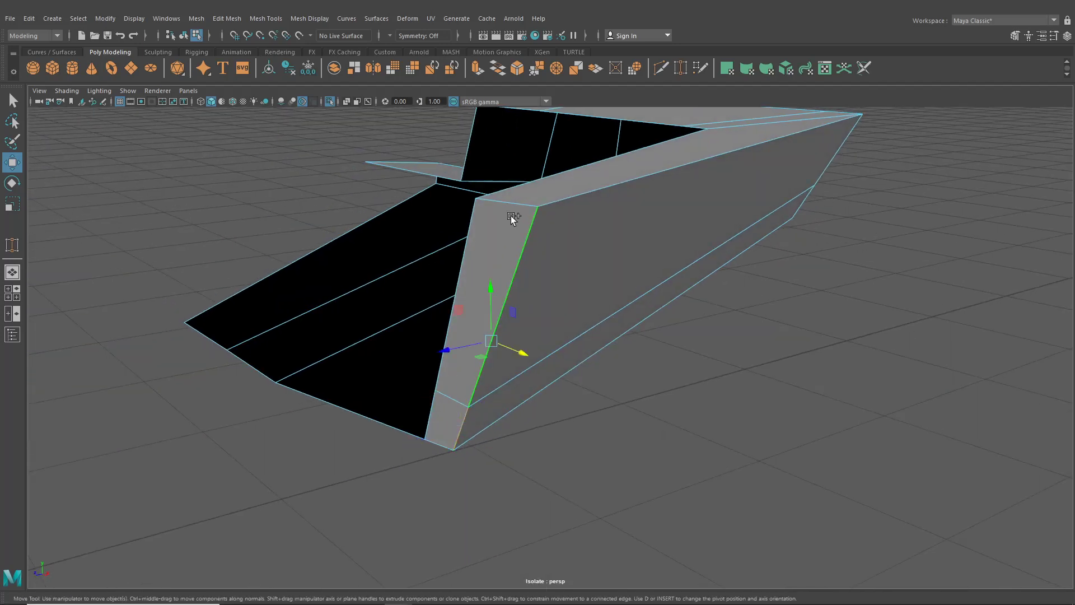
shift+click(575, 201)
alt+drag(629, 264, 567, 371)
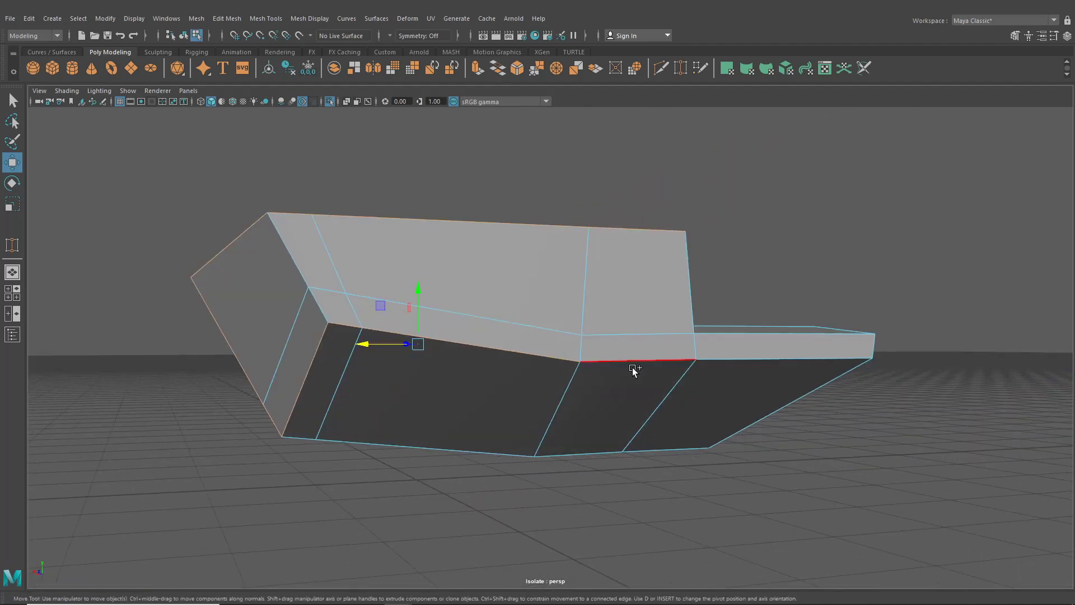
alt+drag(721, 361, 547, 377)
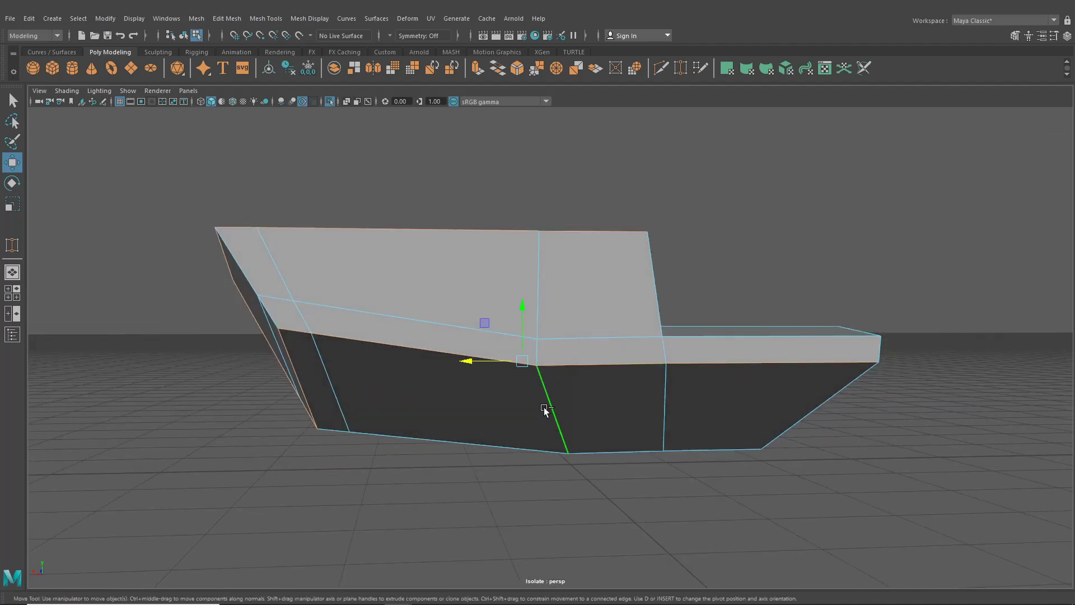
- Add the underside's bend edge, the edges around the raised step and the slanted corner edge to the edge selection
alt+drag(536, 423, 509, 413)
alt+drag(575, 274, 560, 299)
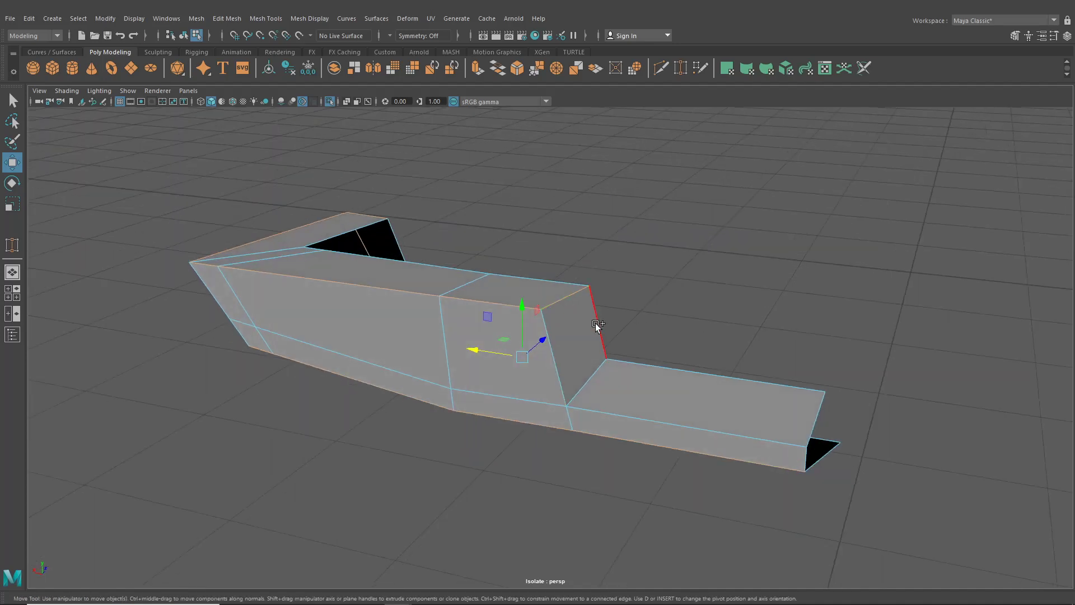
alt+drag(605, 408, 649, 375)
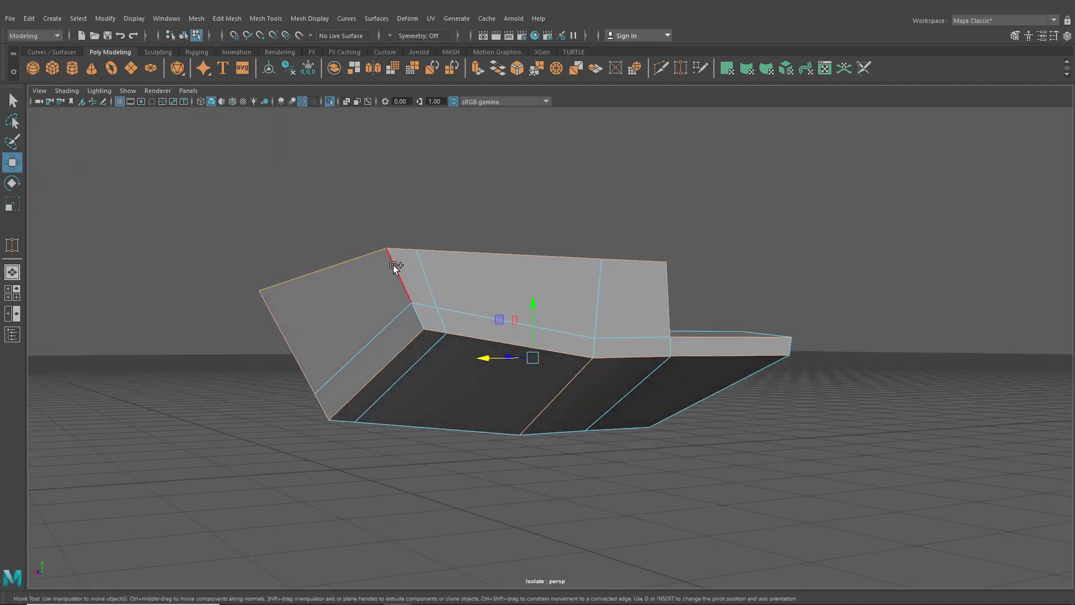
alt+drag(446, 359, 472, 372)
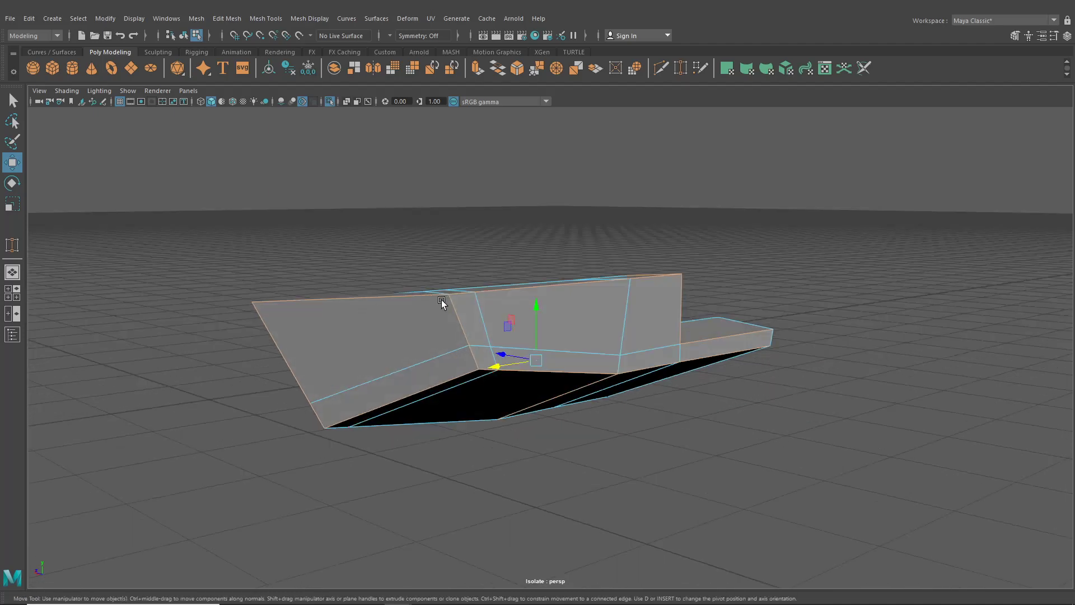
alt+drag(442, 302, 418, 280)
alt+drag(595, 354, 544, 392)
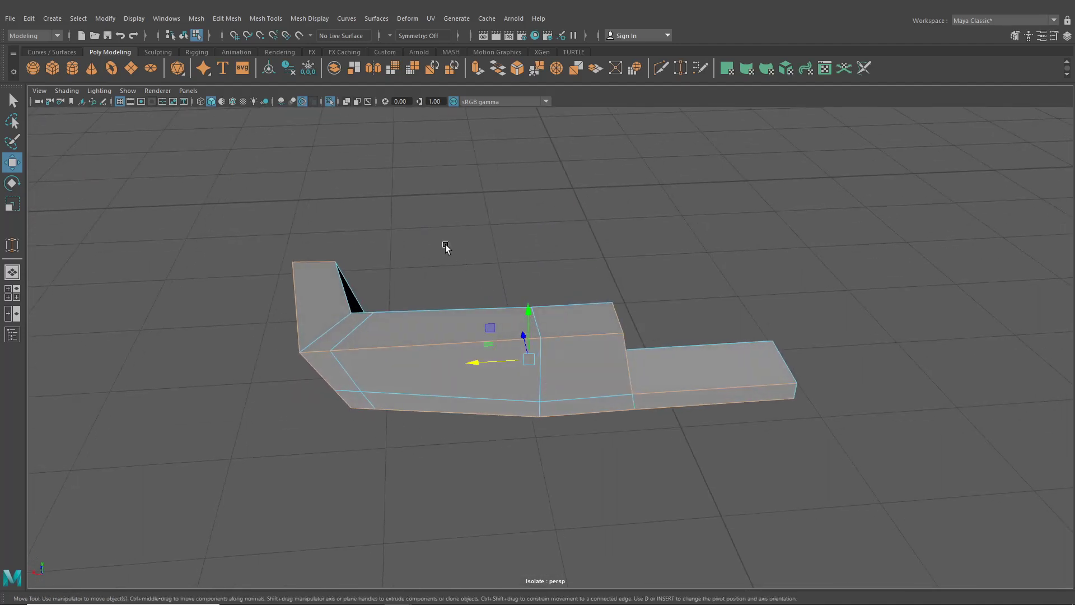
- Bevel the selected bumper edges with a fraction of 0.1 and 3 segments
click(227, 19)
click(247, 61)
scroll(499, 279, up, 3)
alt+drag(512, 263, 465, 270)
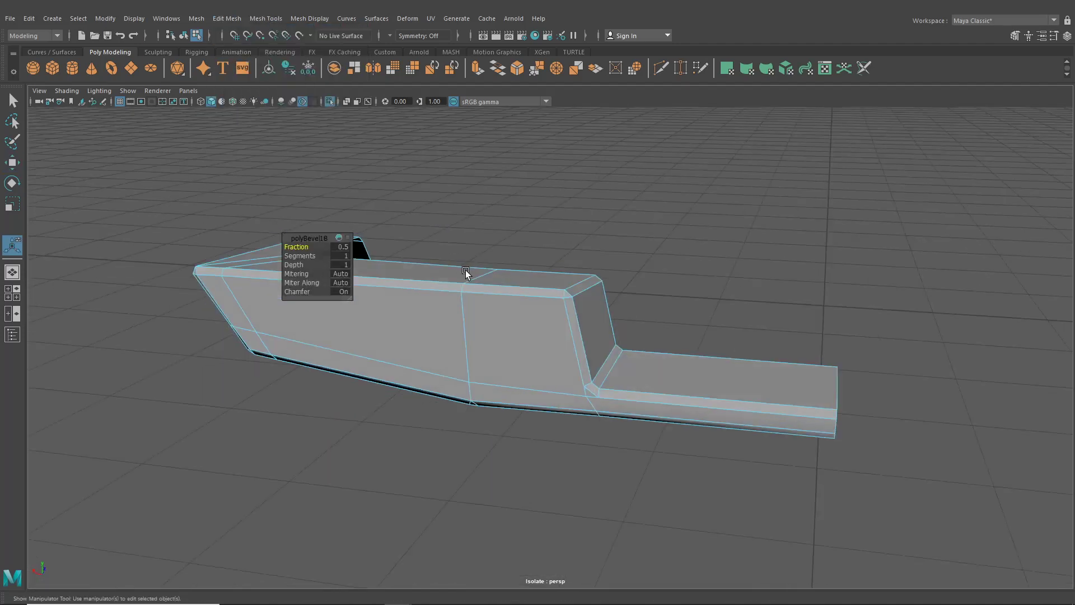
scroll(465, 270, up, 4)
alt+middle_drag(466, 270, 582, 307)
drag(301, 246, 330, 247)
click(336, 248)
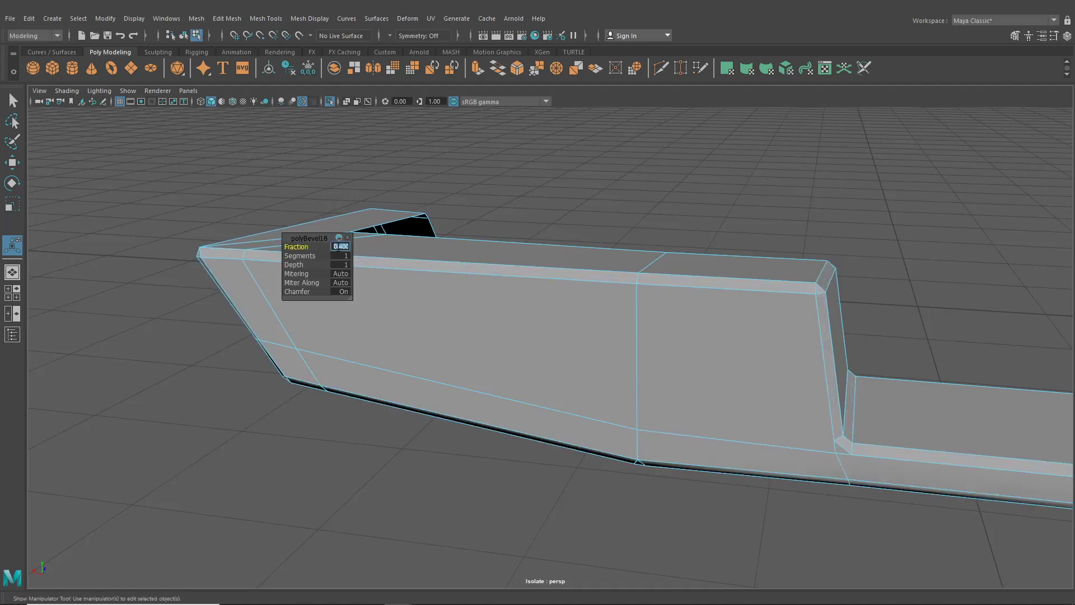
text(0.1)
key(Return)
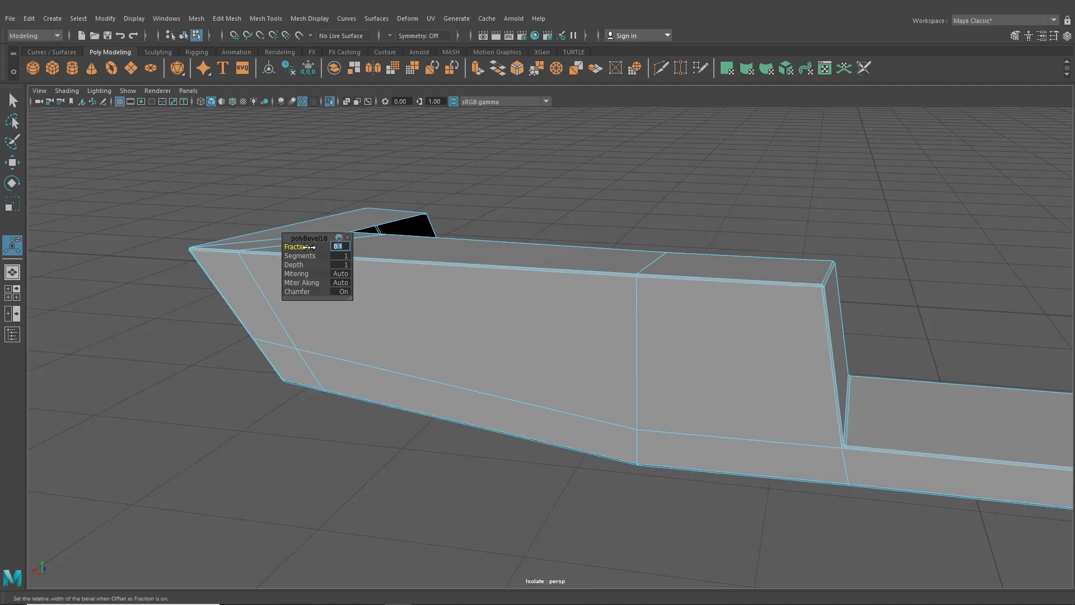
drag(304, 256, 307, 256)
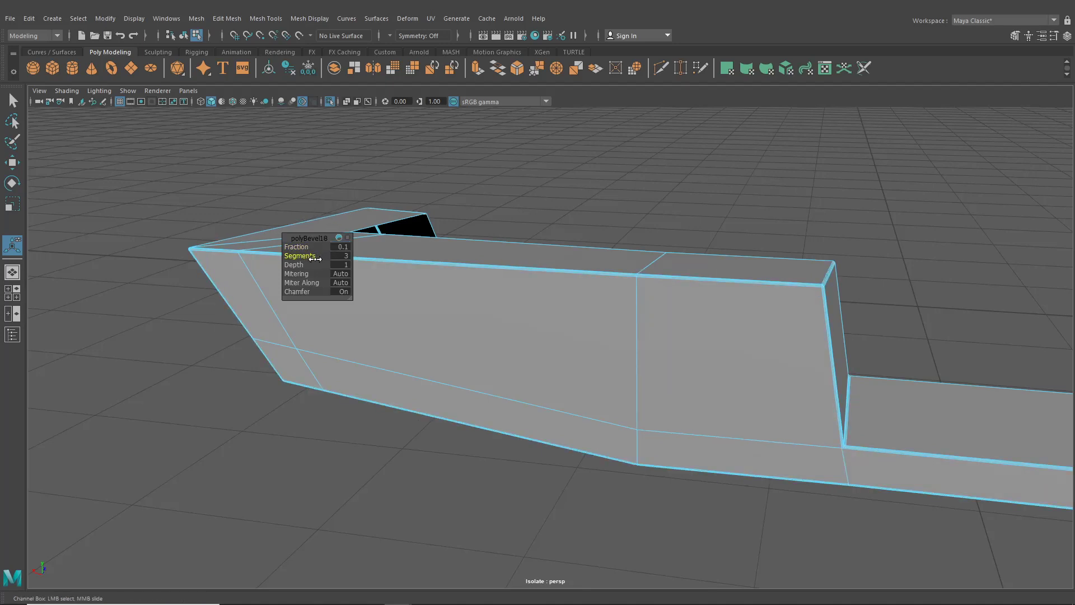
- Set the bumper bevel's fraction to 0.075
scroll(560, 324, up, 4)
alt+middle_drag(648, 315, 642, 341)
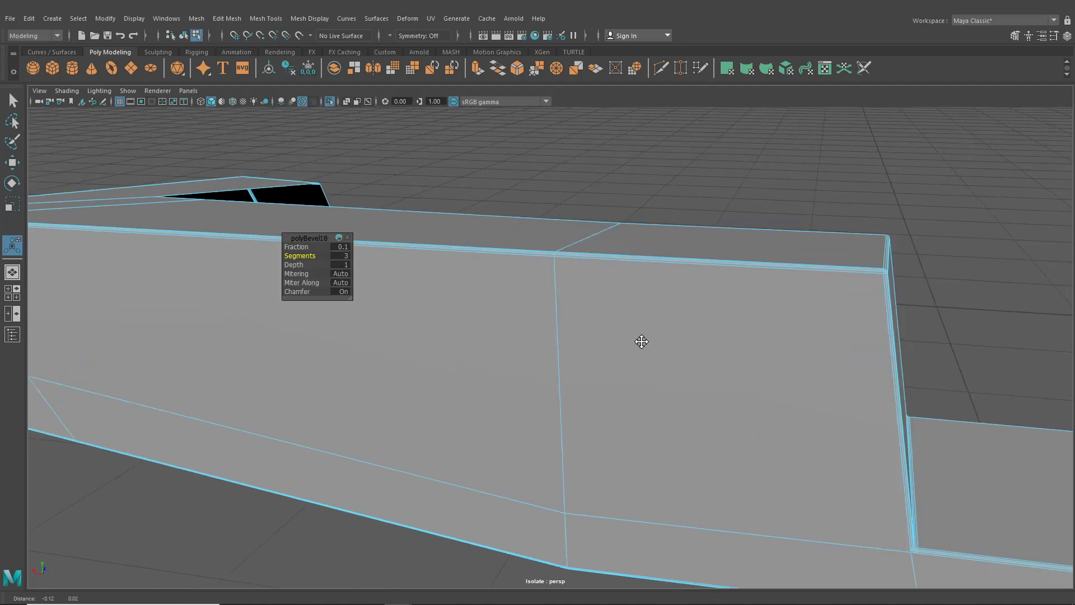
alt+drag(642, 342, 707, 350)
click(346, 247)
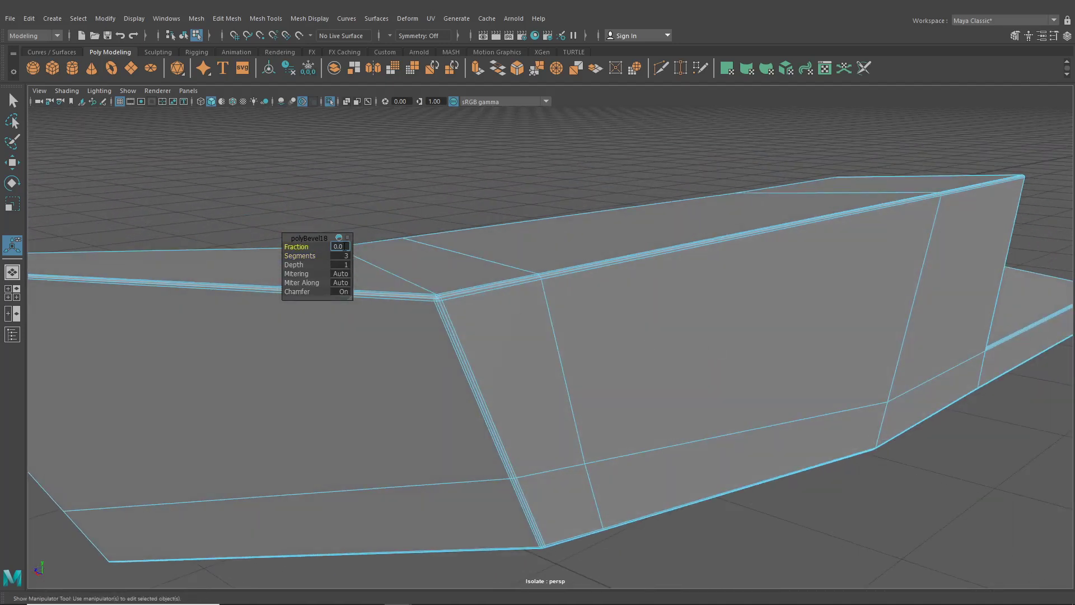
text(0.075)
key(Return)
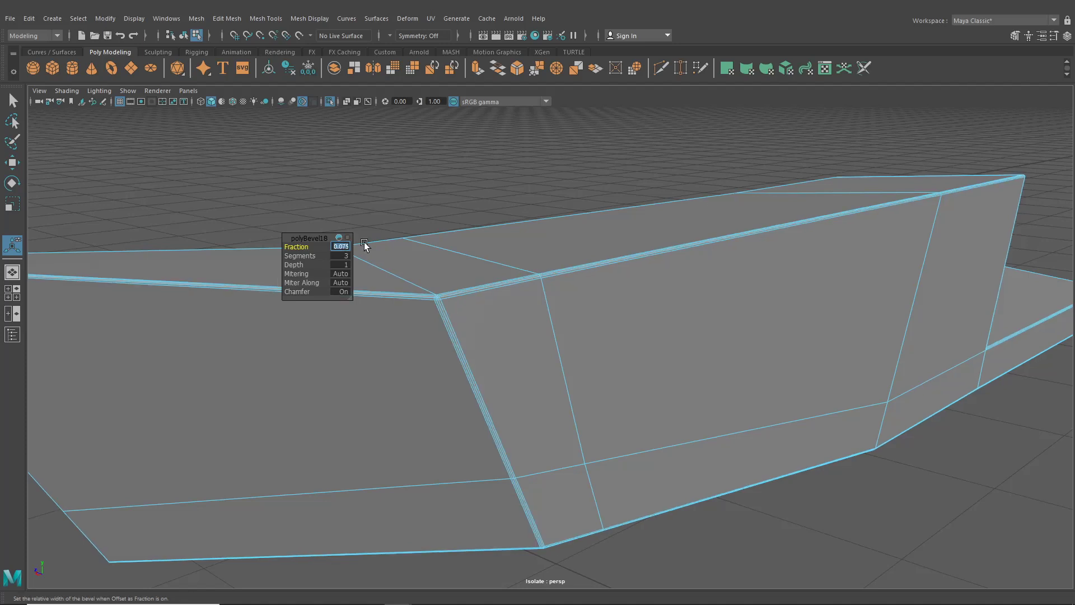
scroll(540, 300, down, 2)
scroll(566, 267, down, 2)
alt+drag(566, 264, 498, 258)
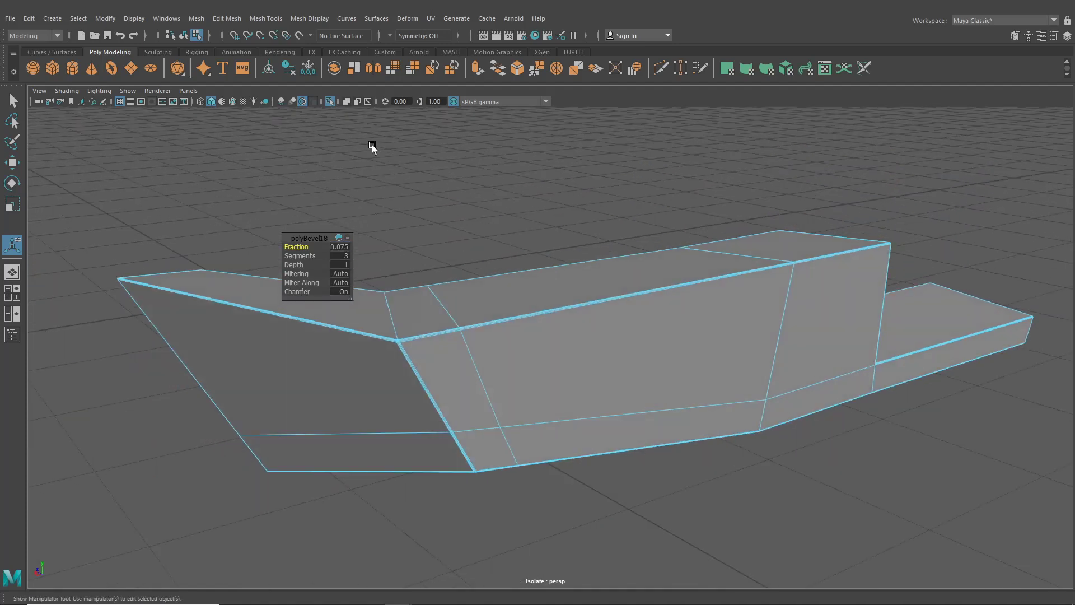
- Select the whole bumper as an object and assign it the blinn2 material from the Hypershade
click(185, 36)
click(347, 163)
scroll(480, 224, down, 3)
alt+drag(481, 223, 461, 149)
click(535, 35)
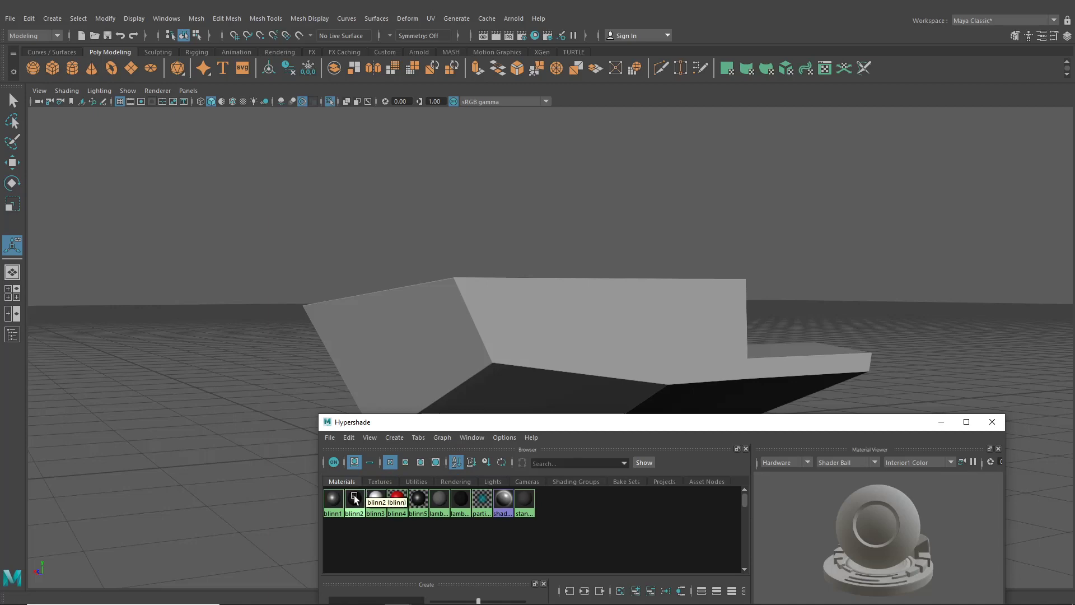
alt+drag(506, 364, 477, 375)
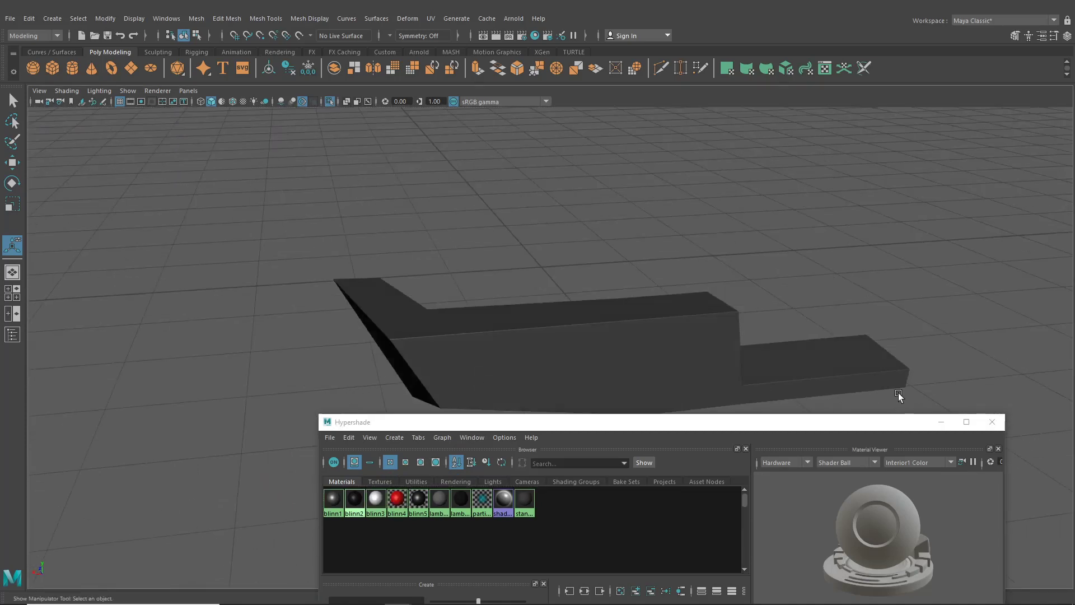
click(992, 423)
- Turn off isolation to show the whole truck and grid-snap the bumper's pivot to the truck's center line
click(330, 102)
alt+drag(504, 302, 524, 369)
click(527, 360)
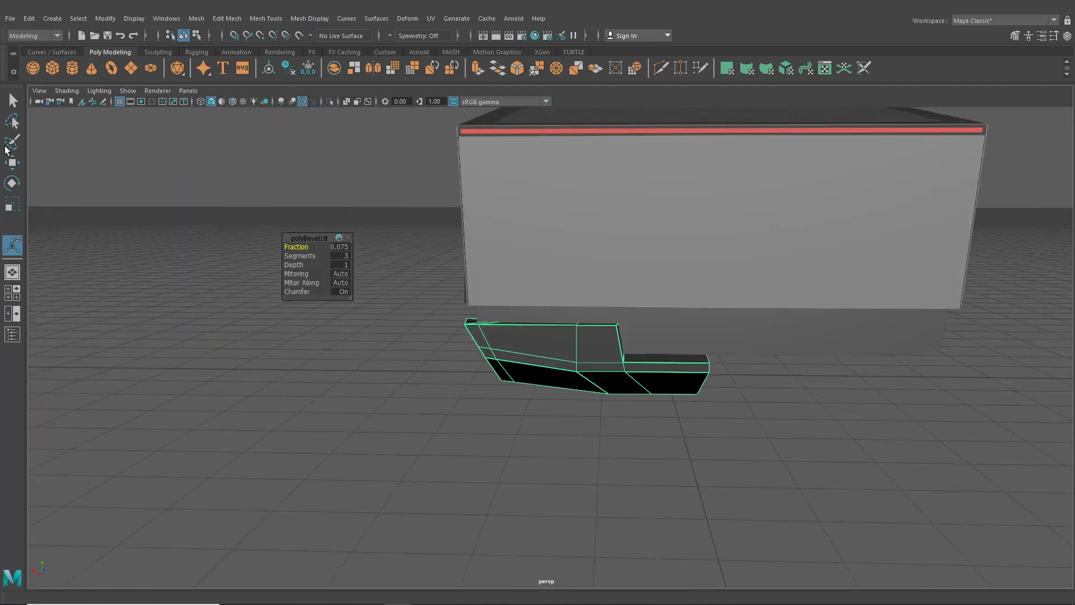
click(12, 162)
alt+drag(531, 319, 577, 312)
key(d)
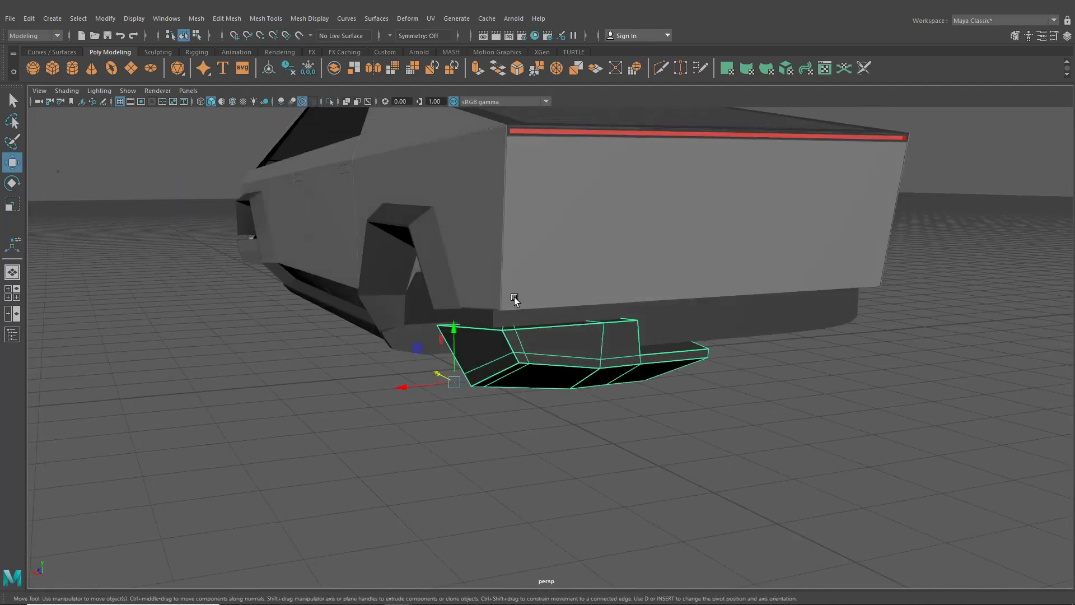
alt+drag(514, 300, 478, 303)
key(x)
drag(416, 377, 674, 376)
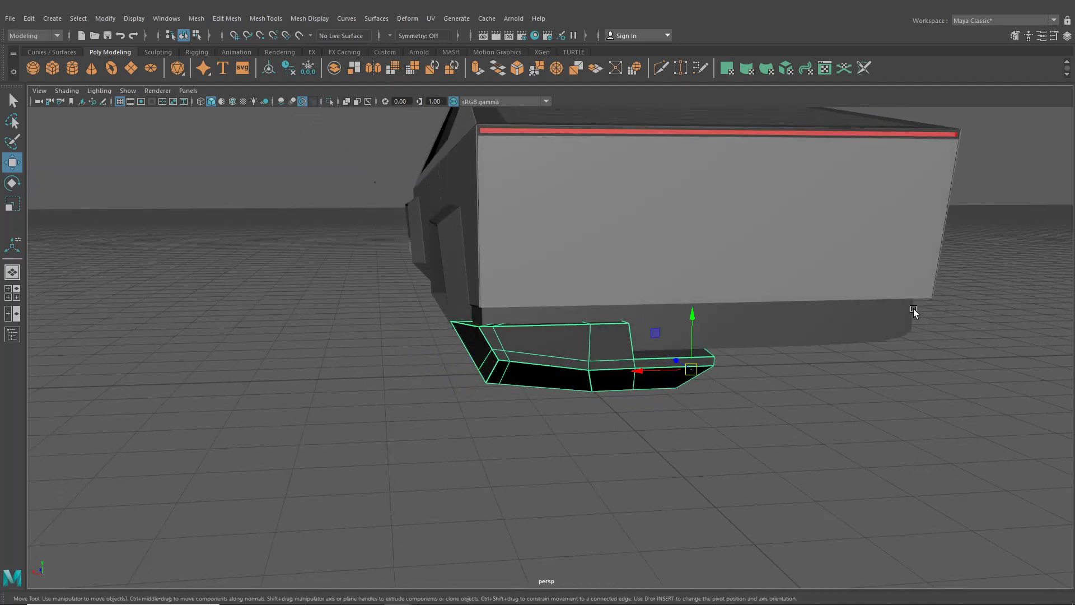
- Try to mirror the bumper with Duplicate Special and delete the resulting copy
alt+drag(914, 311, 885, 298)
click(29, 18)
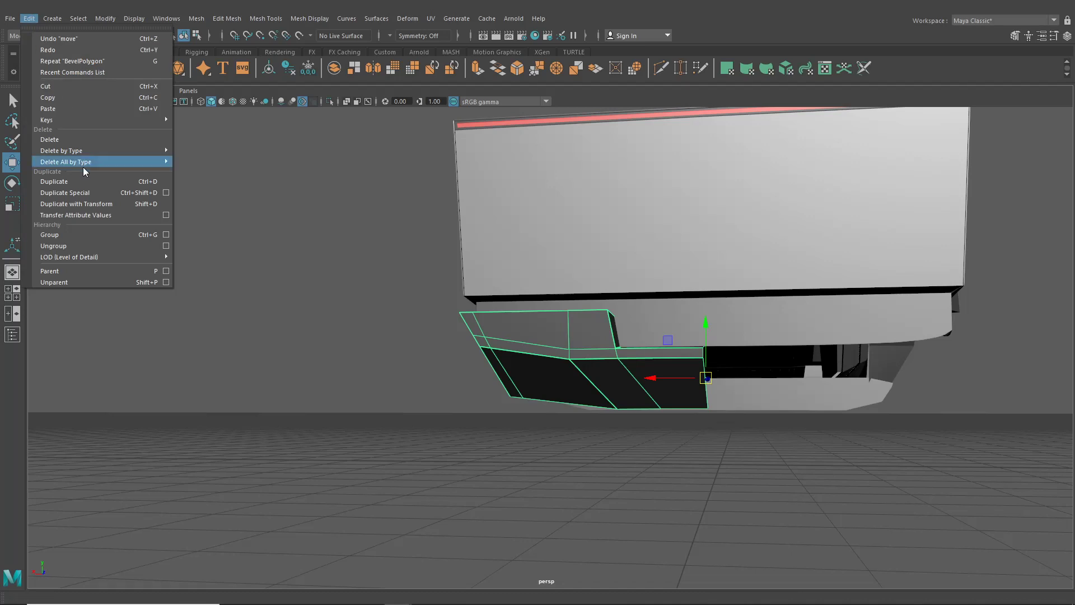
click(87, 192)
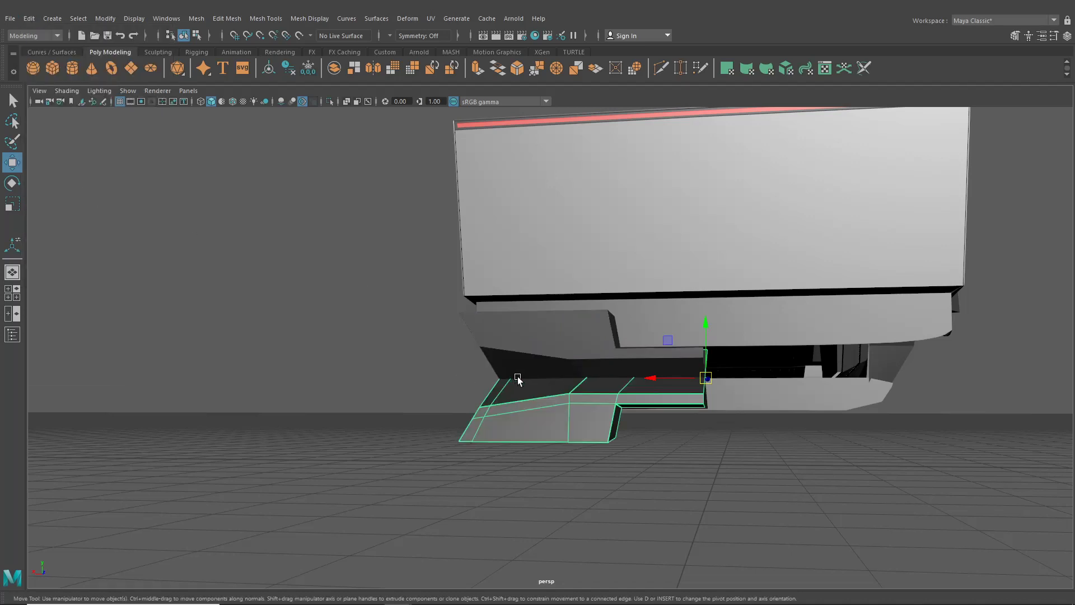
key(Delete)
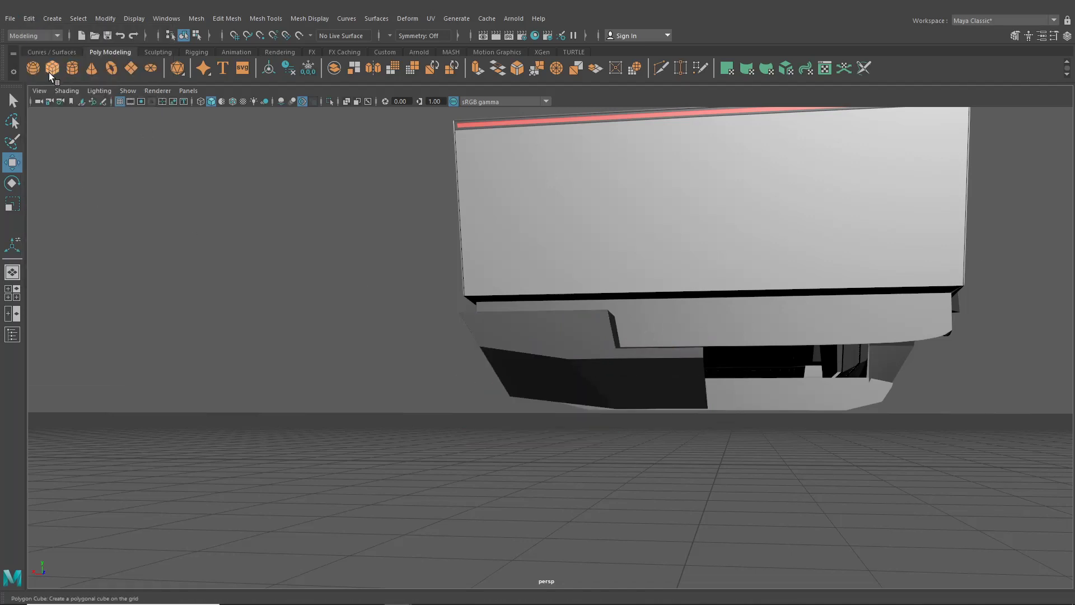
- Create a polygon cube and combine it with the bumper into one mesh
click(50, 70)
alt+drag(513, 327, 586, 368)
click(569, 368)
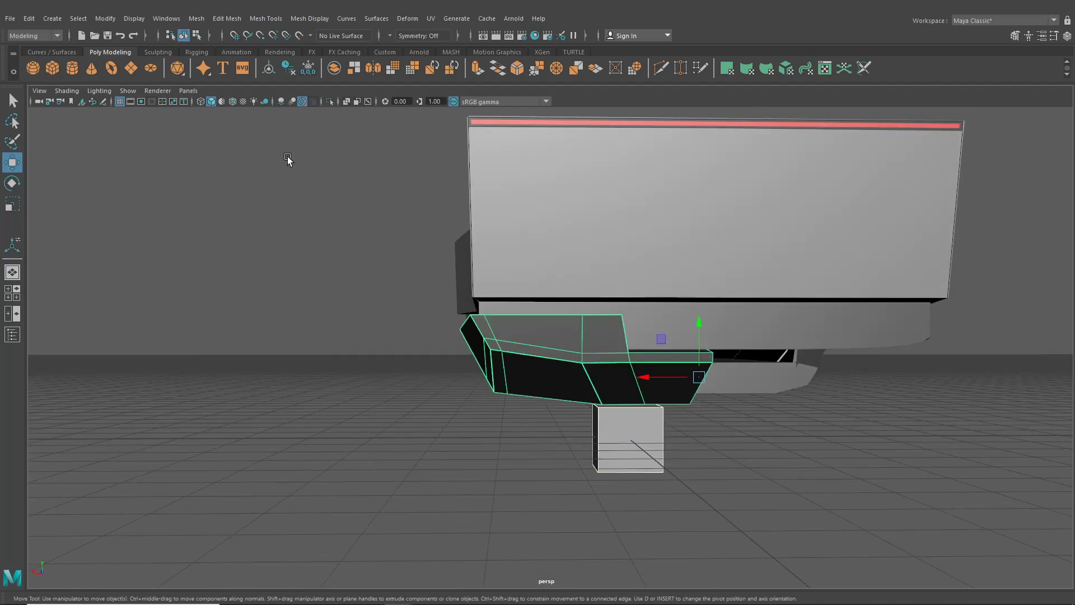
click(196, 19)
click(219, 58)
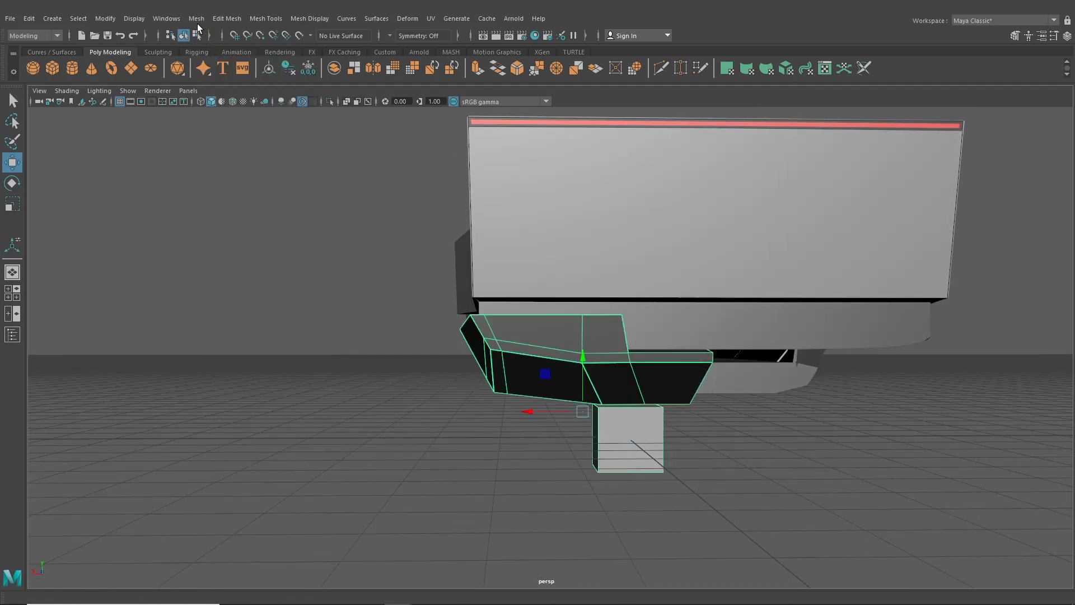
- Separate the combined mesh into its parts and select only the bumper
click(196, 20)
click(221, 70)
click(490, 399)
click(510, 382)
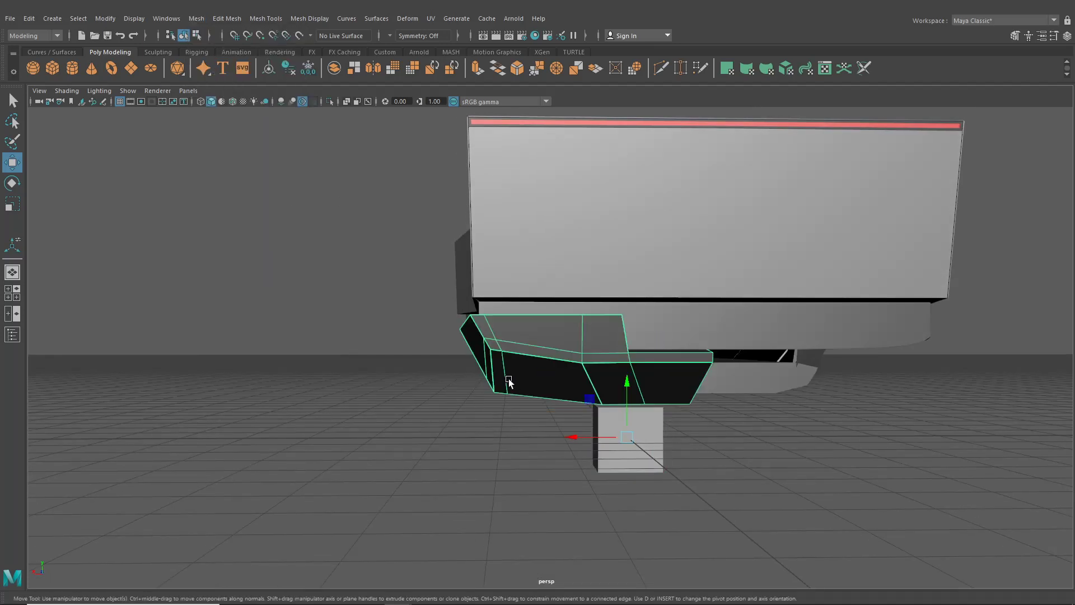
- Mirror the bumper to the truck's other side with Duplicate Special and delete the helper cube
click(17, 19)
mouse_move(29, 20)
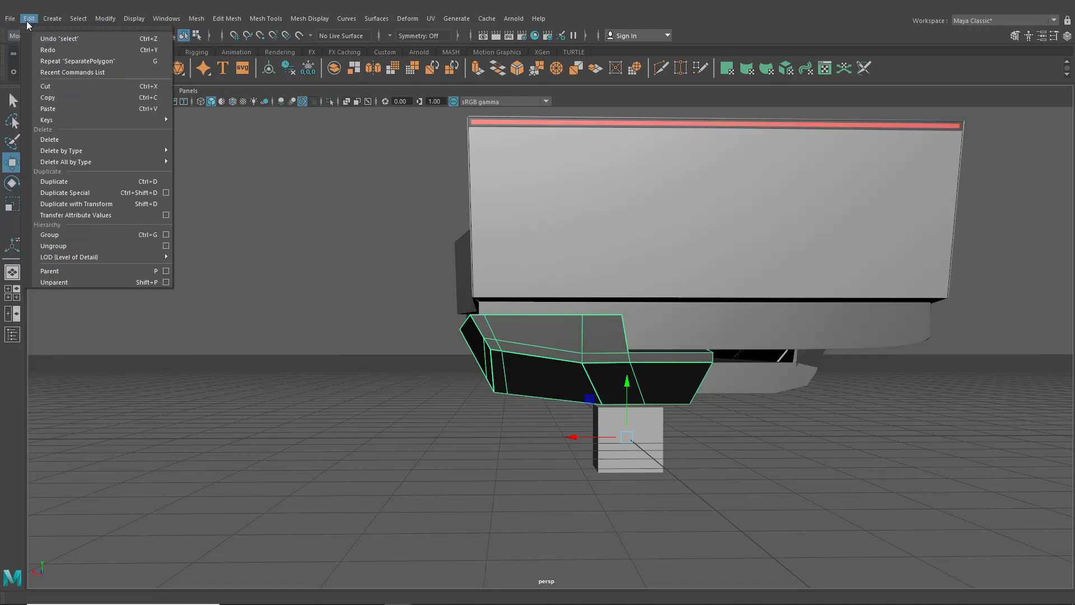
click(84, 192)
drag(749, 527, 616, 476)
key(Delete)
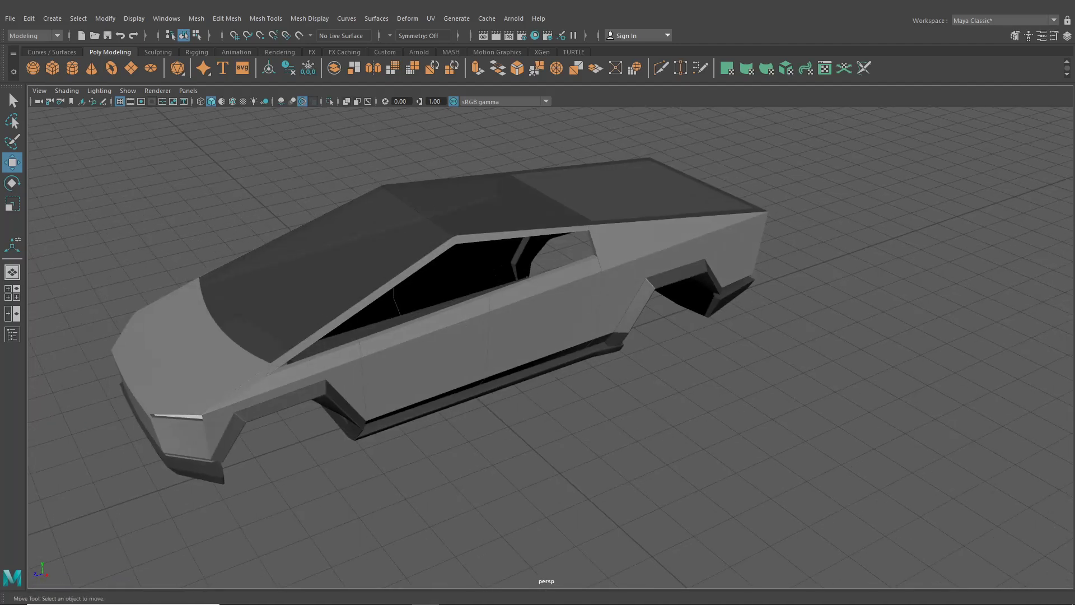
- Examine the truck body around the side windows, the underside and the front wheel arch
alt+middle_drag(486, 281, 552, 296)
alt+right_drag(553, 296, 572, 317)
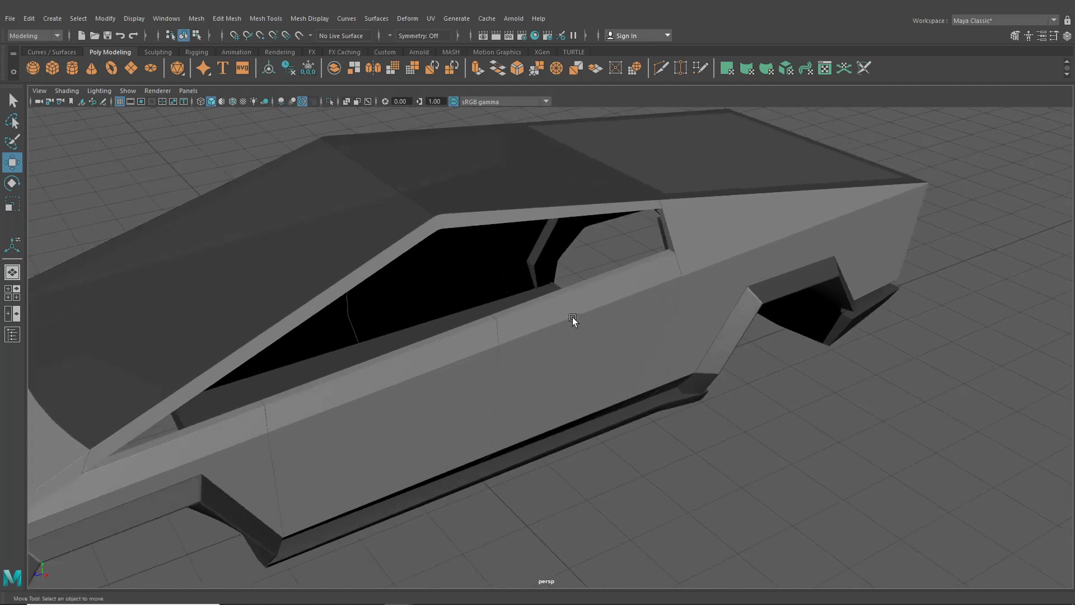
alt+drag(573, 317, 634, 265)
alt+drag(555, 283, 653, 142)
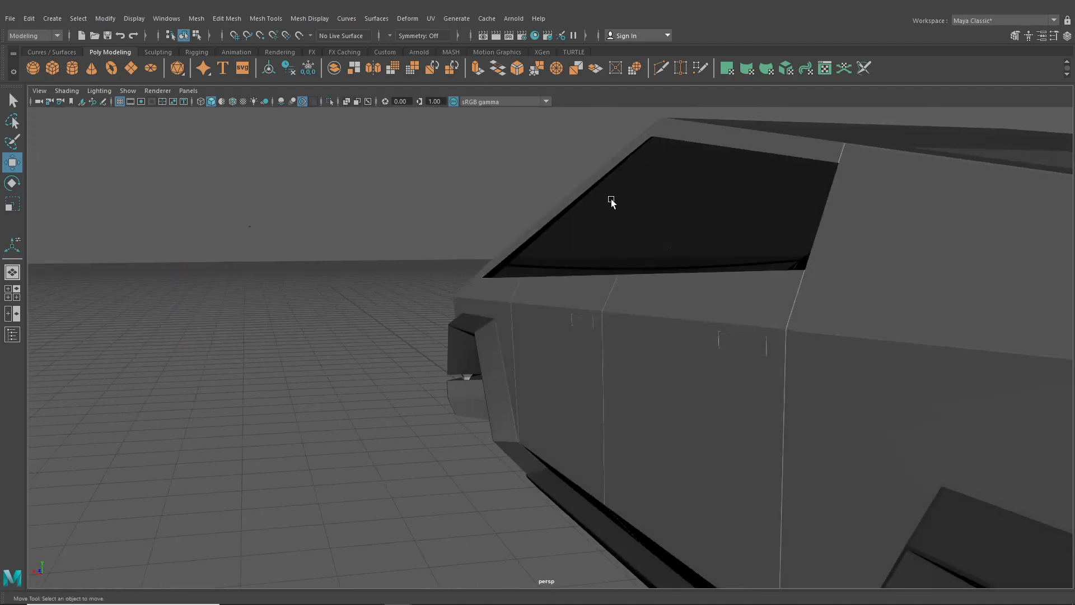
alt+drag(610, 200, 624, 307)
alt+right_drag(624, 307, 677, 303)
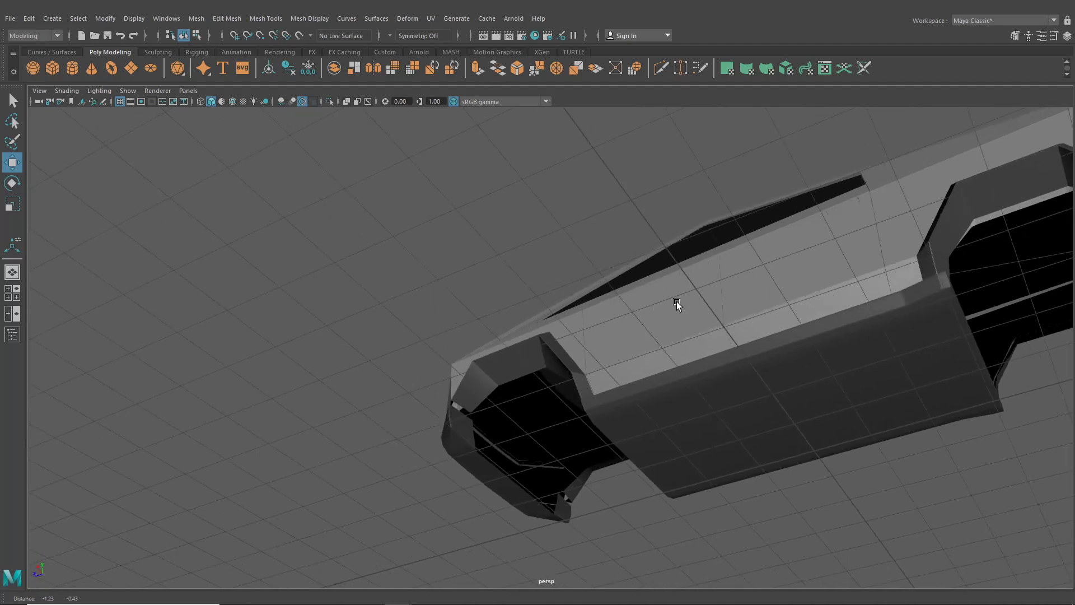
alt+drag(677, 303, 642, 446)
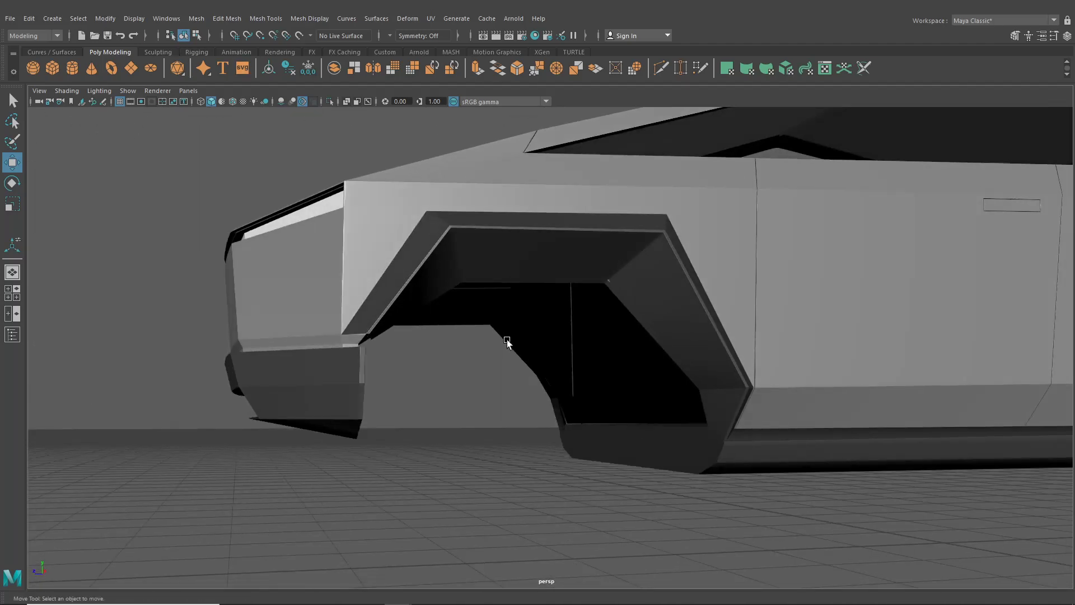
alt+drag(509, 344, 684, 267)
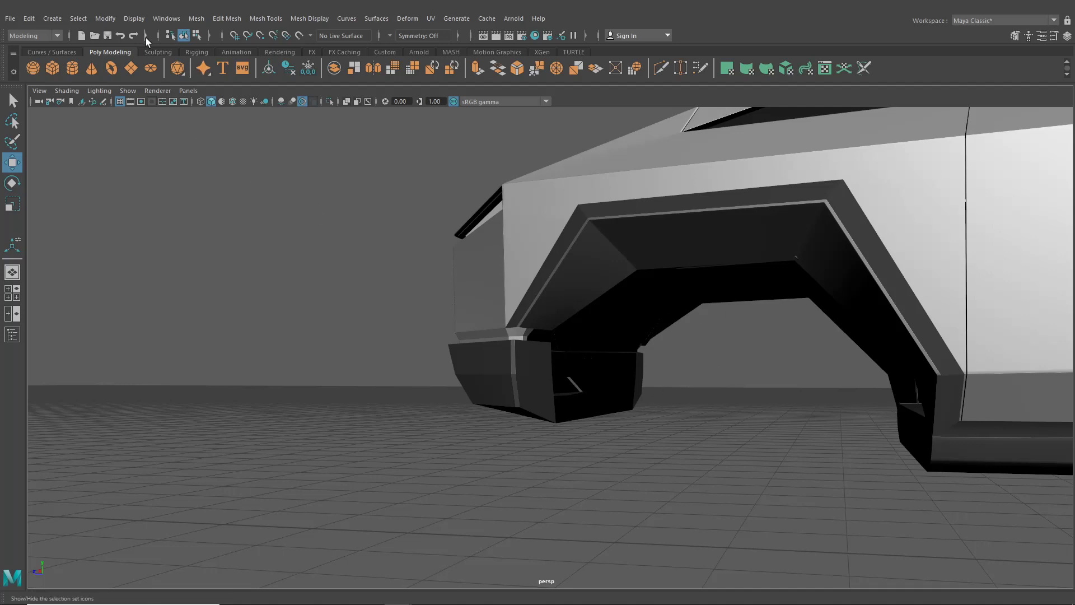
click(53, 22)
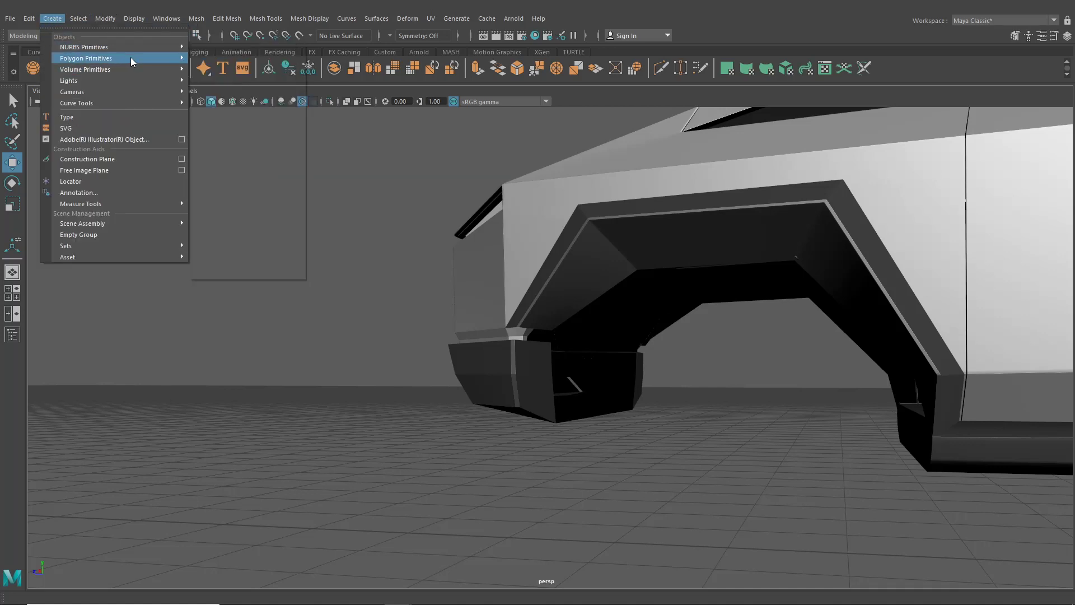
mouse_move(130, 57)
click(230, 173)
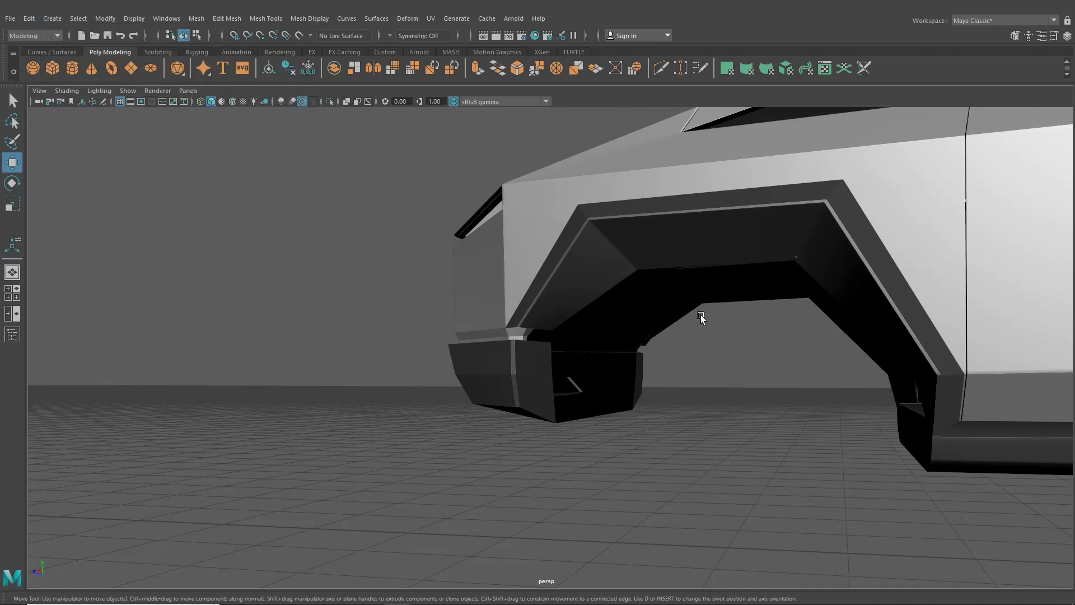
alt+right_drag(702, 315, 50, 191)
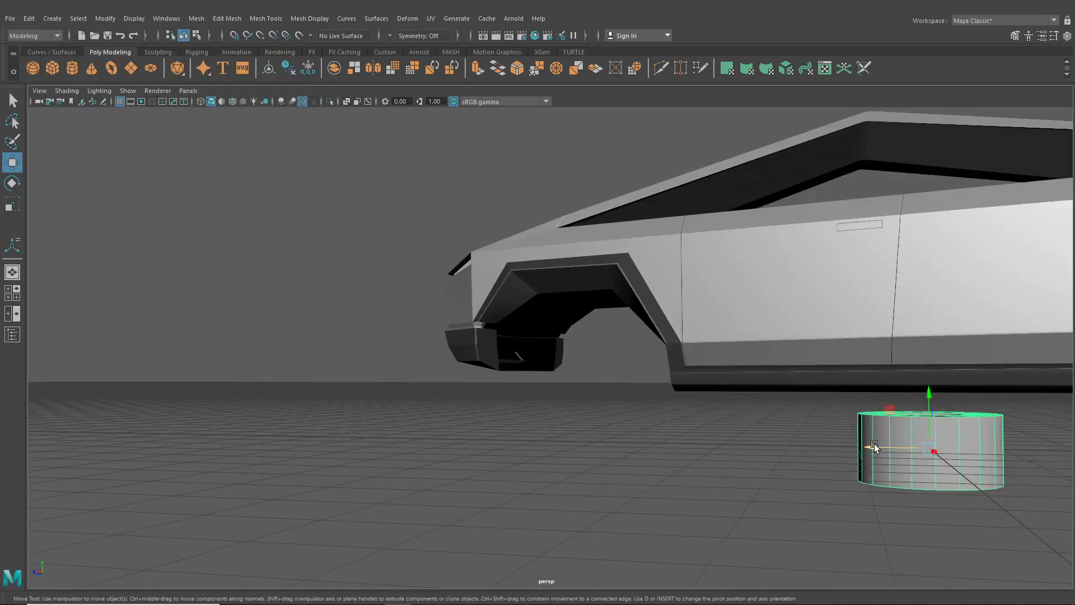
drag(874, 446, 511, 396)
drag(579, 386, 580, 288)
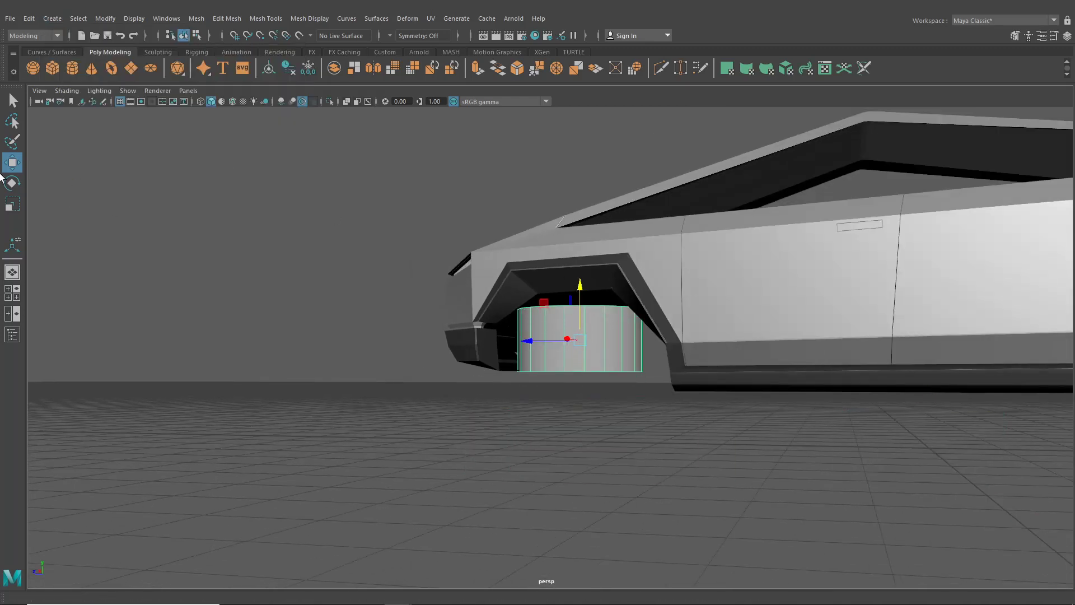
alt+drag(187, 230, 196, 245)
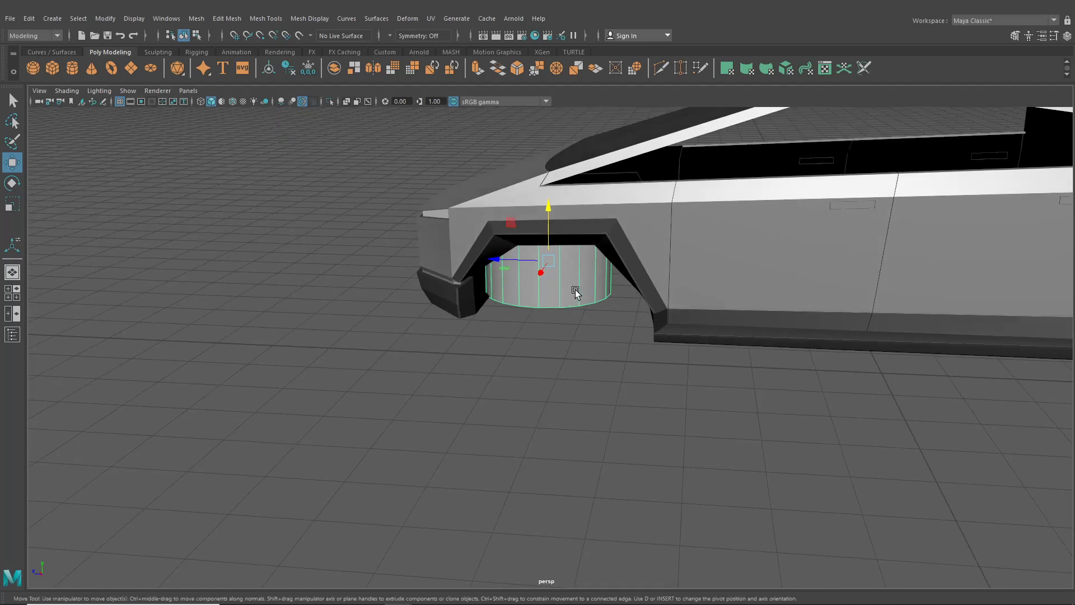
key(Delete)
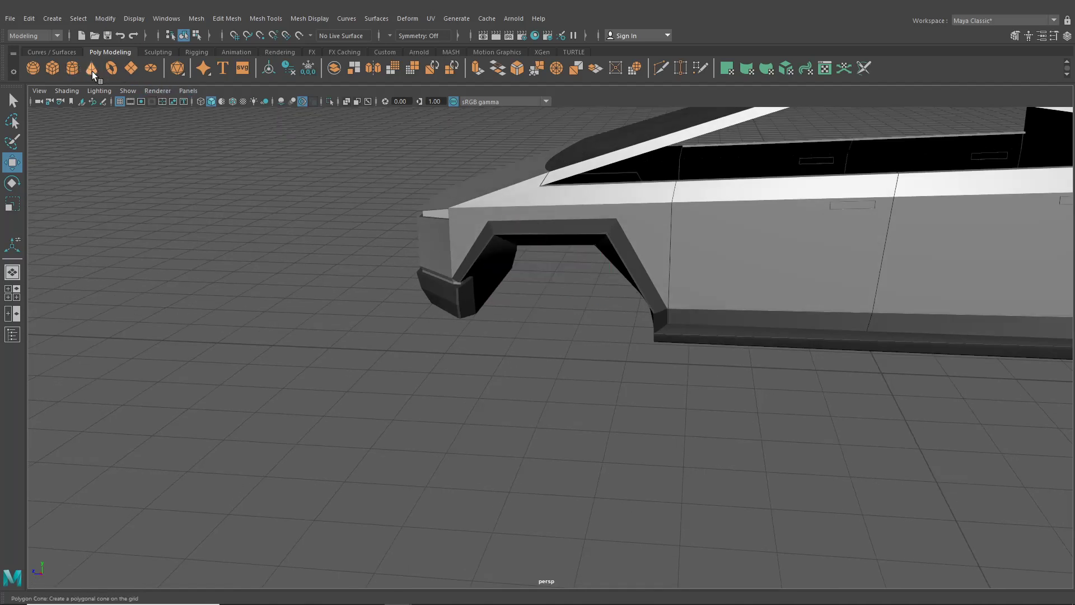
- Create a polygon cylinder, move it in line with the front wheel arch and set its Rotate Z to 90
click(74, 69)
alt+drag(526, 305, 559, 324)
drag(780, 325, 449, 307)
key(e)
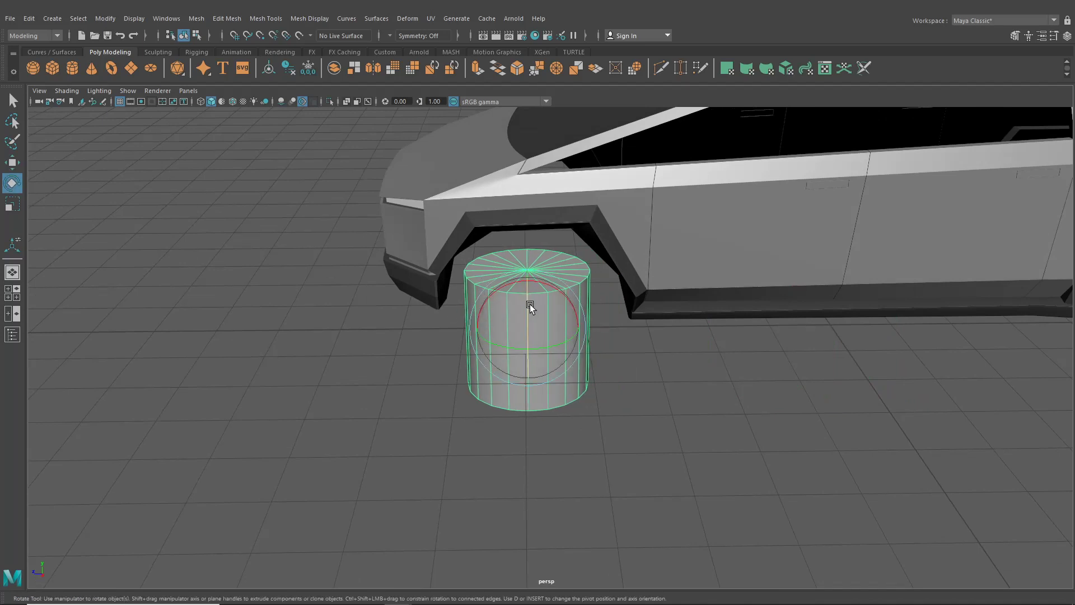
drag(530, 304, 552, 308)
click(1067, 36)
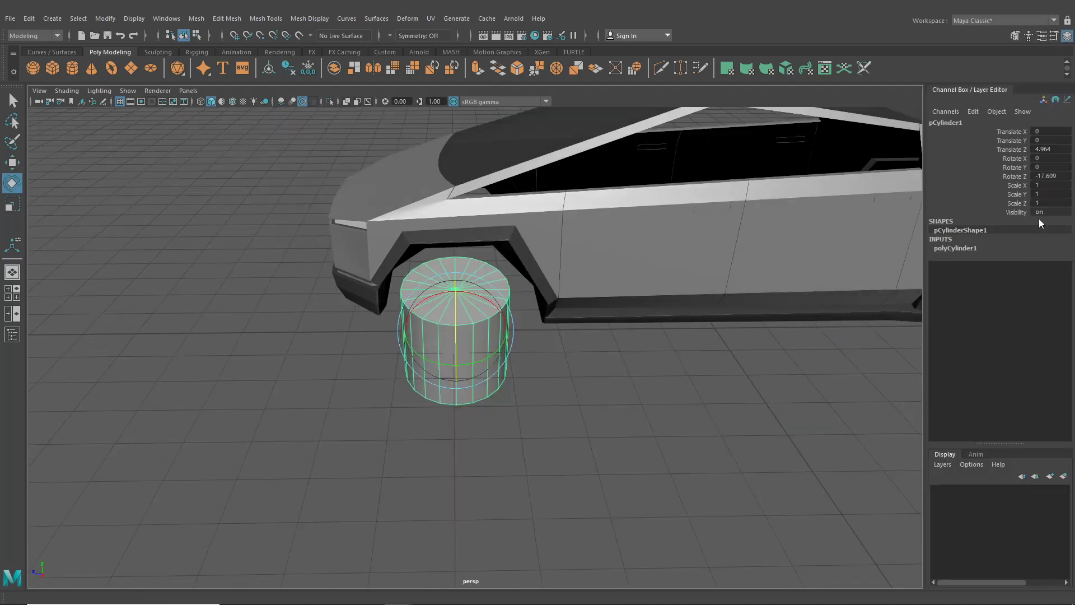
text(90)
key(Return)
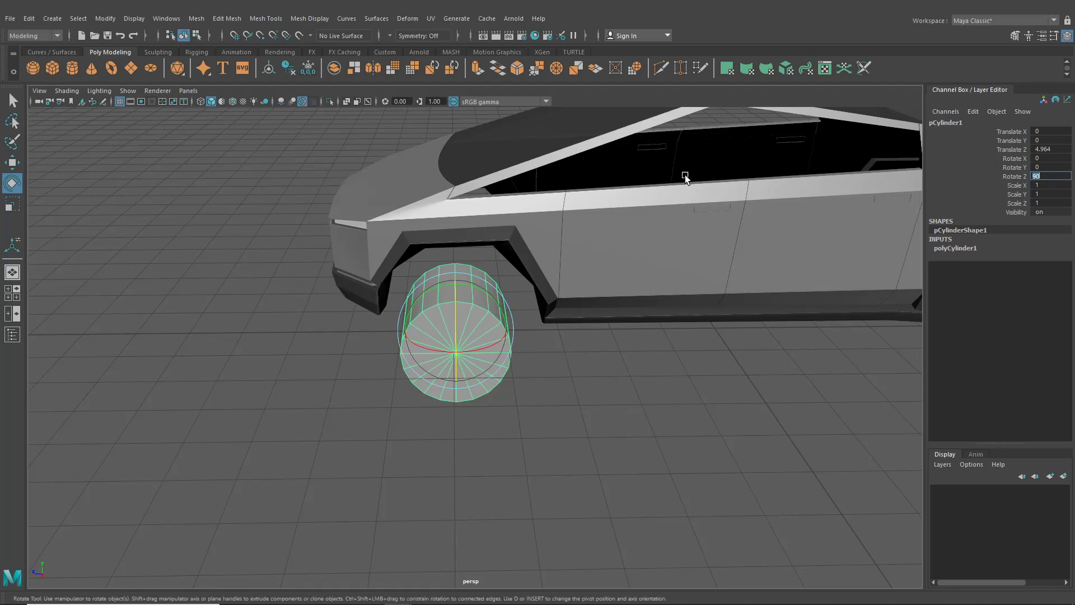
- Set the cylinder's axis subdivisions to 9 after trying 8 and 10
click(959, 248)
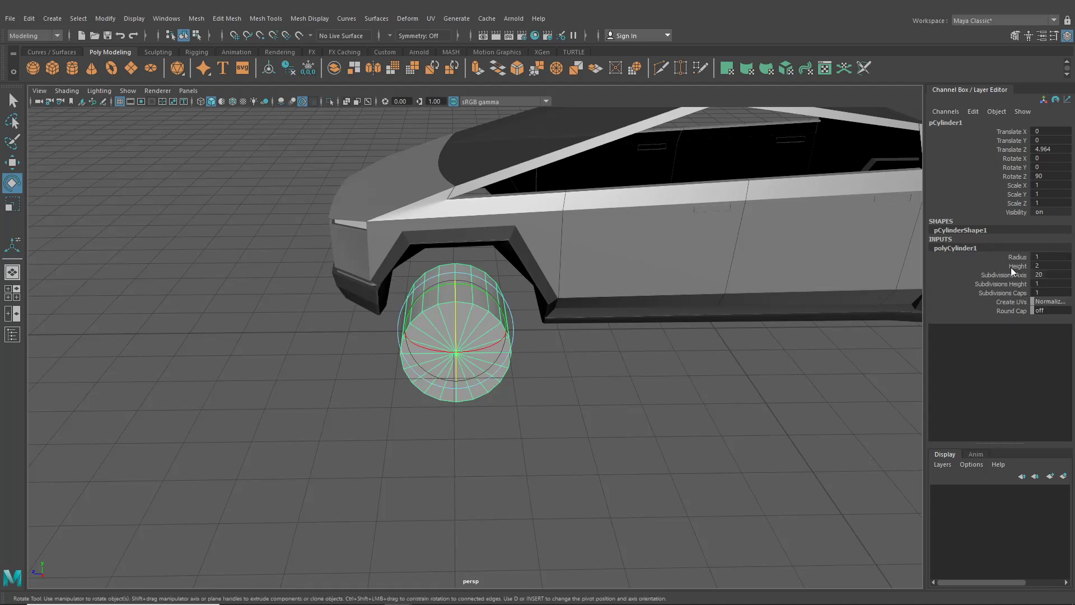
click(1046, 275)
text(8)
key(Return)
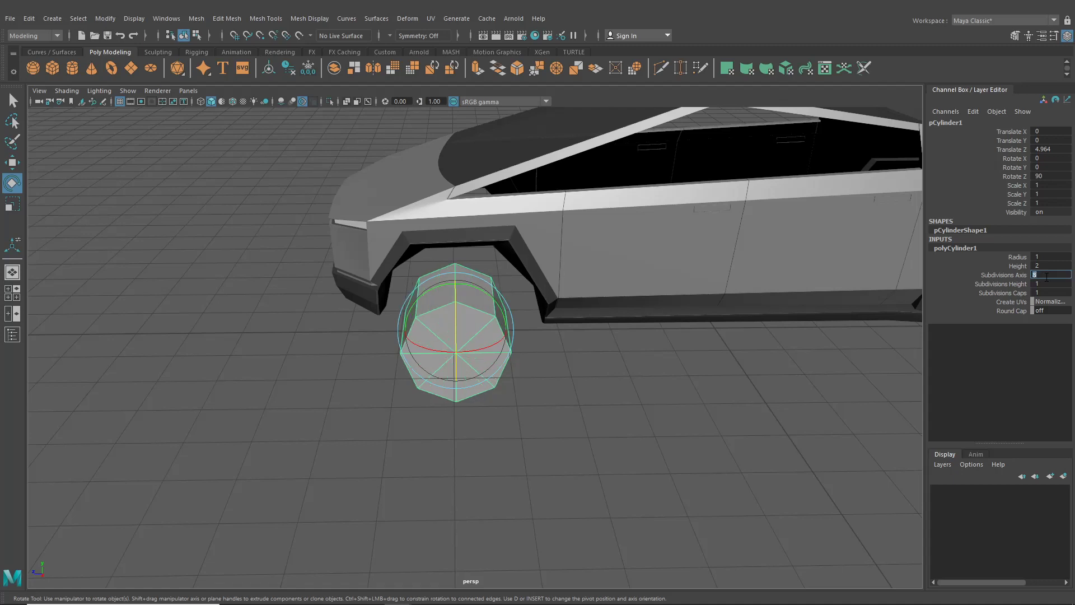
text(10)
key(Return)
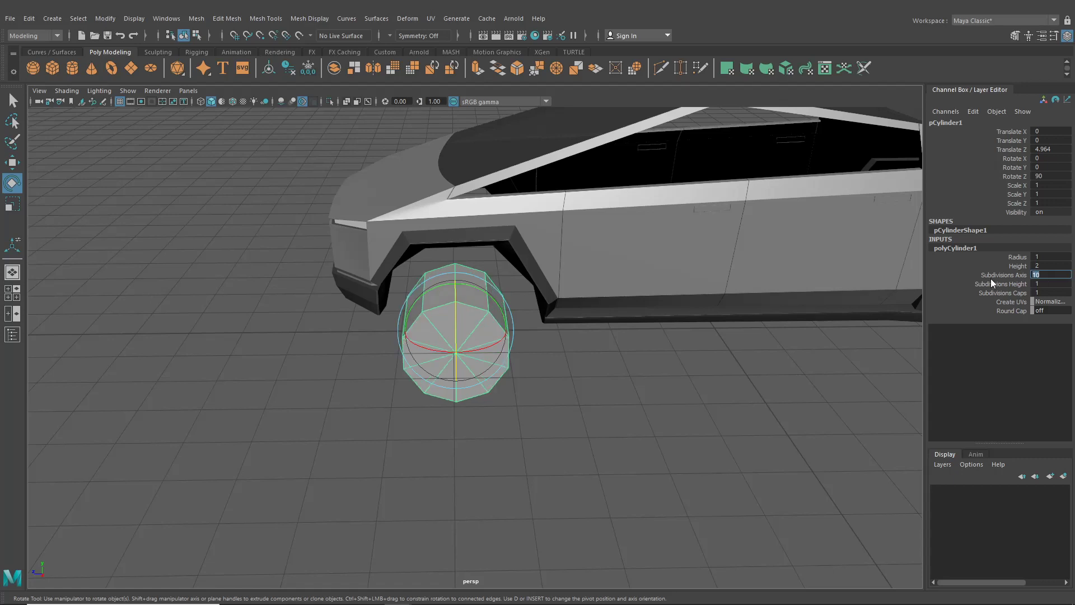
text(9)
key(Return)
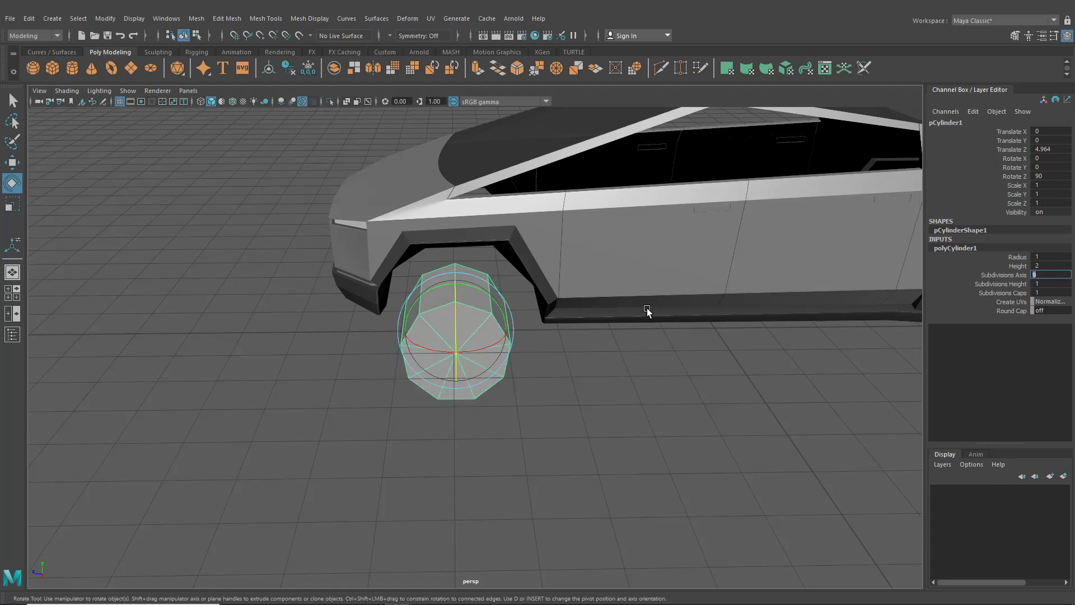
- Spin the cylinder around its own axis to a Rotate Y of about 101 so a flat side faces up
alt+drag(647, 311, 546, 318)
drag(475, 328, 581, 435)
scroll(577, 425, up, 3)
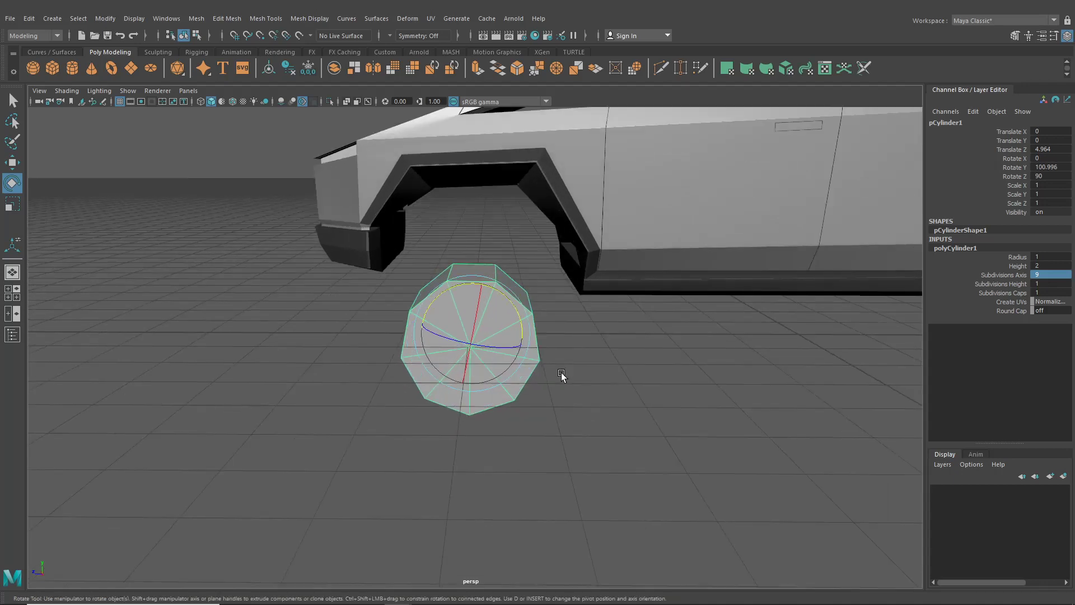
- Delete the cylinder's outer cap and lower faces to leave an arched half shell, and return to object selection
right_drag(476, 285, 481, 320)
alt+drag(506, 390, 487, 413)
key(Delete)
click(479, 407)
key(Delete)
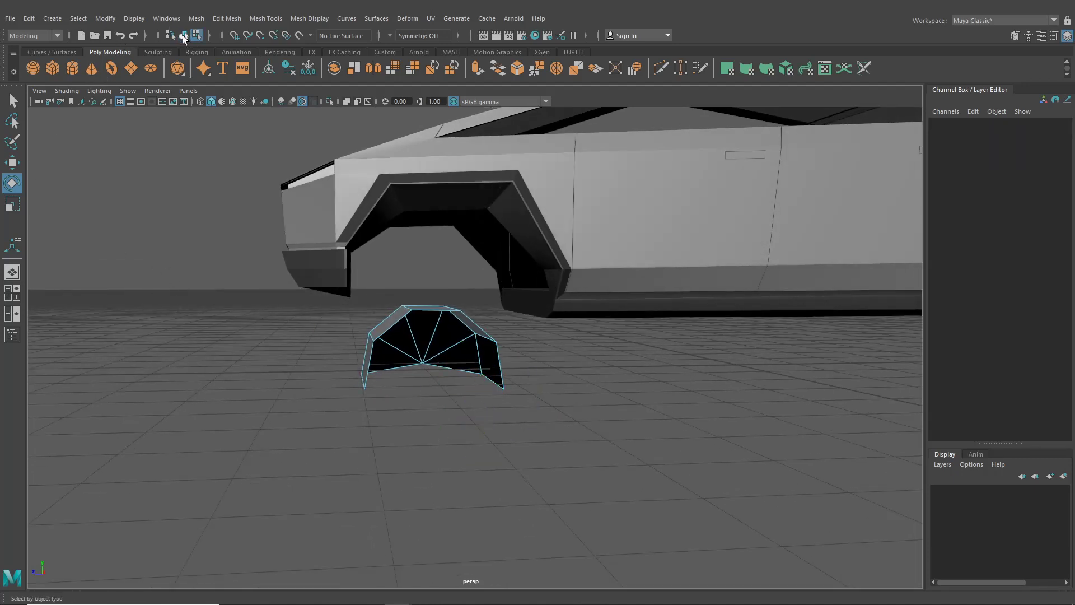
click(184, 35)
- In the side view, center the half shell on the front wheel and scale it uniformly to about 1.219 to enclose the tire
click(12, 293)
key(space)
alt+right_drag(604, 490, 434, 444)
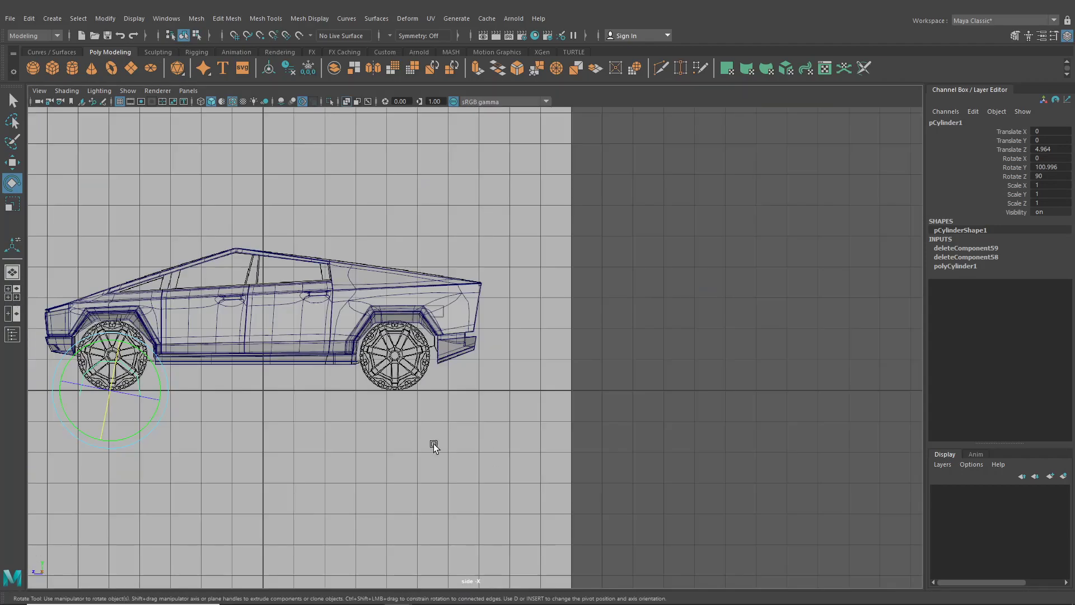
alt+middle_drag(433, 444, 679, 454)
key(w)
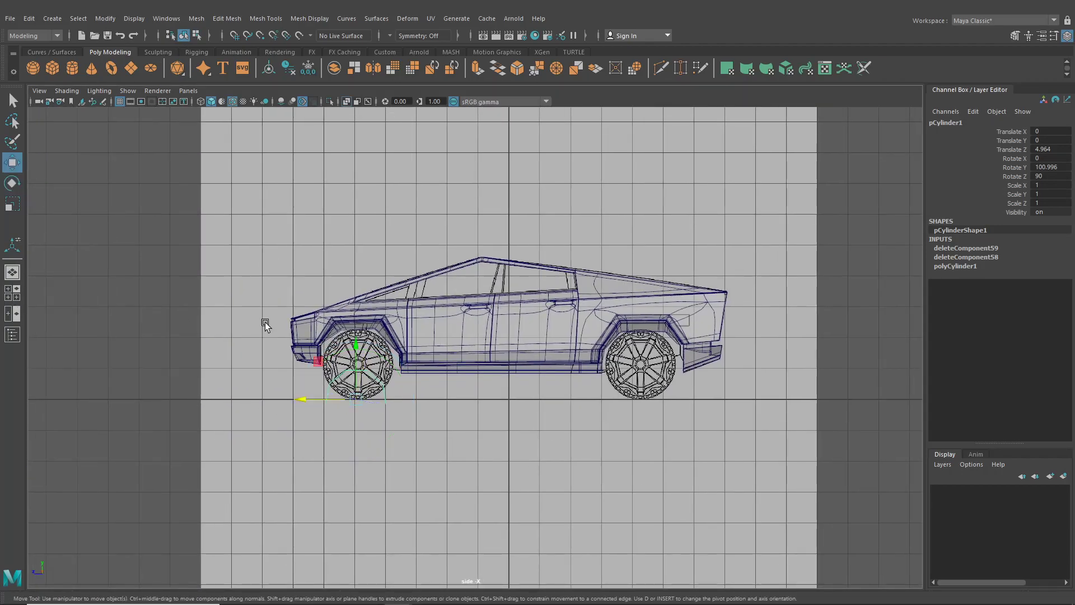
alt+right_drag(265, 321, 449, 432)
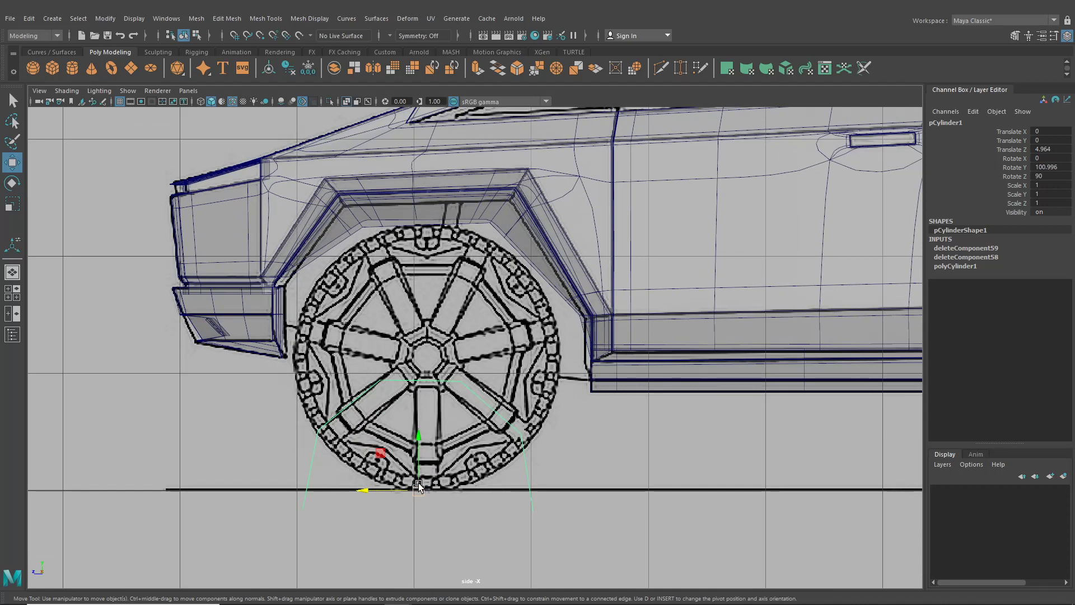
drag(419, 487, 480, 384)
key(r)
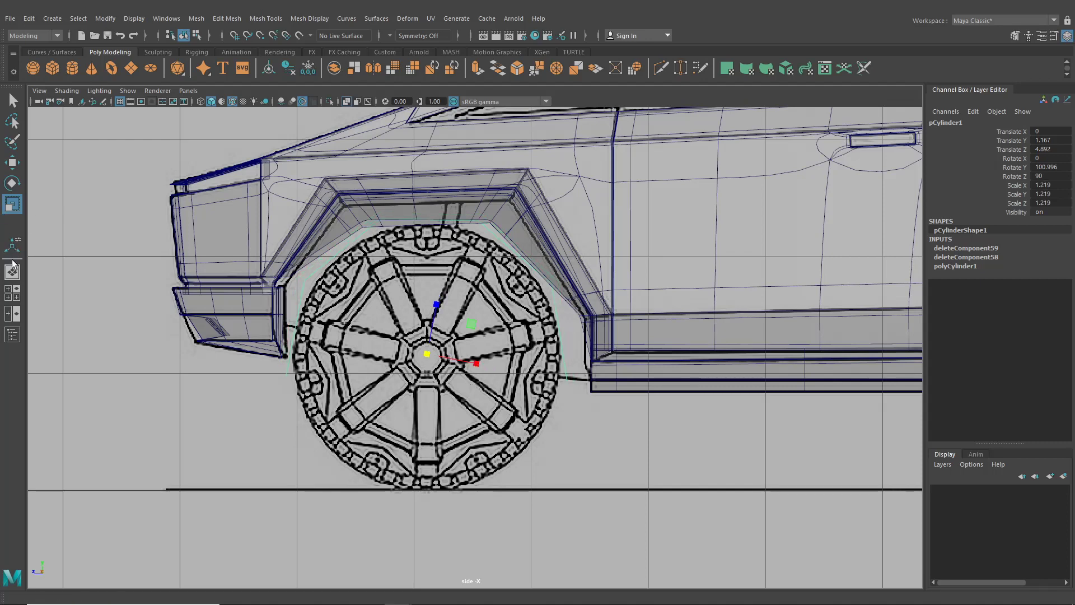
- Back in the perspective view, select all faces of the half shell and reverse their normals
click(12, 271)
alt+drag(462, 350, 336, 308)
key(F10)
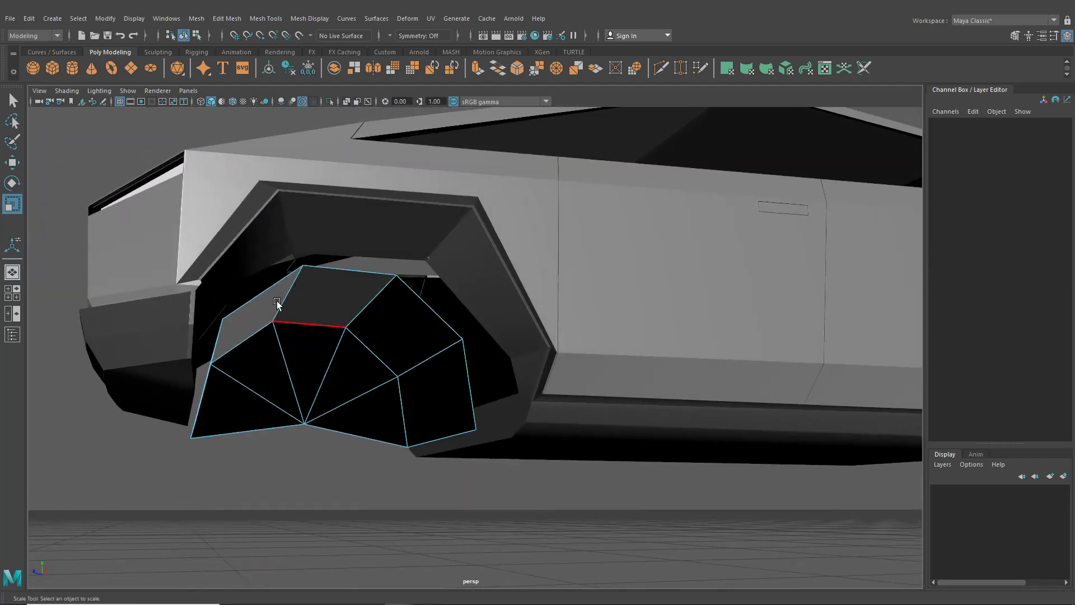
key(F11)
drag(173, 228, 580, 548)
click(321, 19)
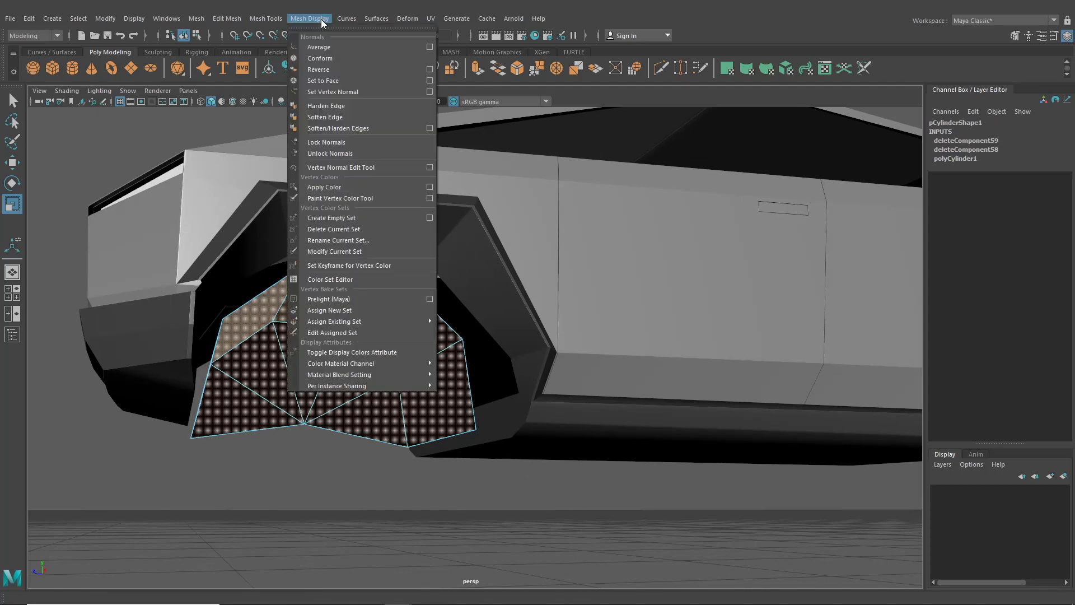
click(331, 70)
click(440, 506)
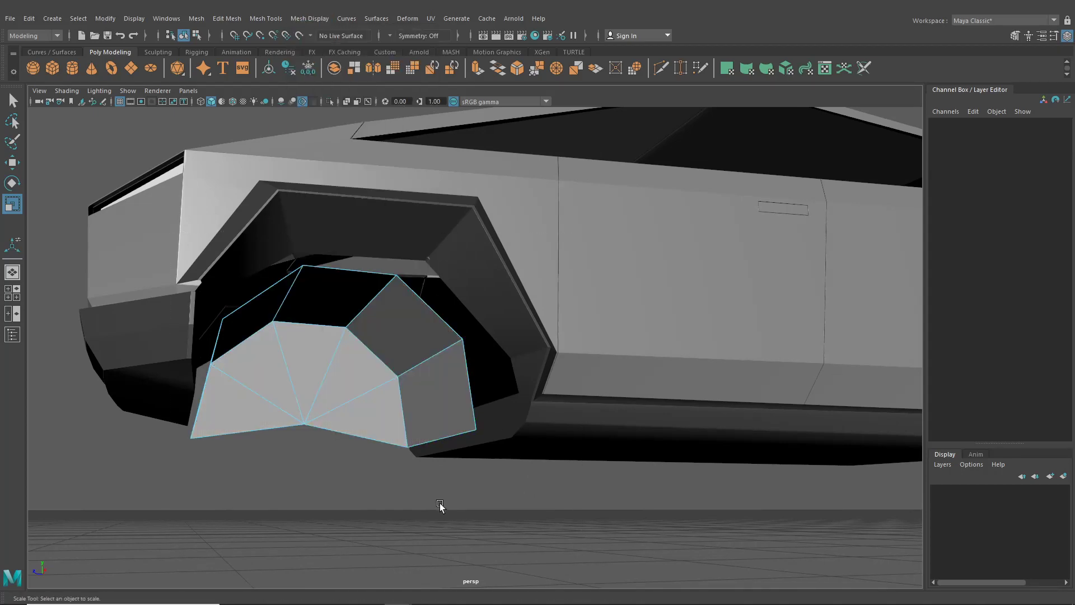
- Turn on wireframe display over the shaded models to reveal the vertices around the front wheel arch
alt+drag(439, 506, 431, 381)
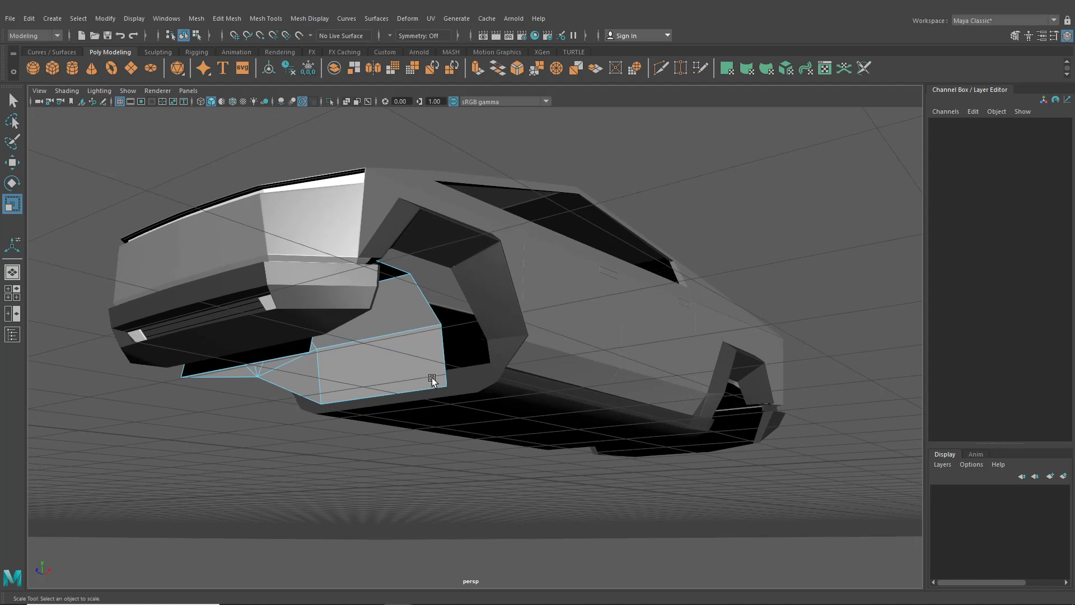
click(10, 164)
alt+drag(269, 269, 480, 302)
click(284, 356)
click(184, 35)
right_drag(465, 263, 410, 282)
click(382, 241)
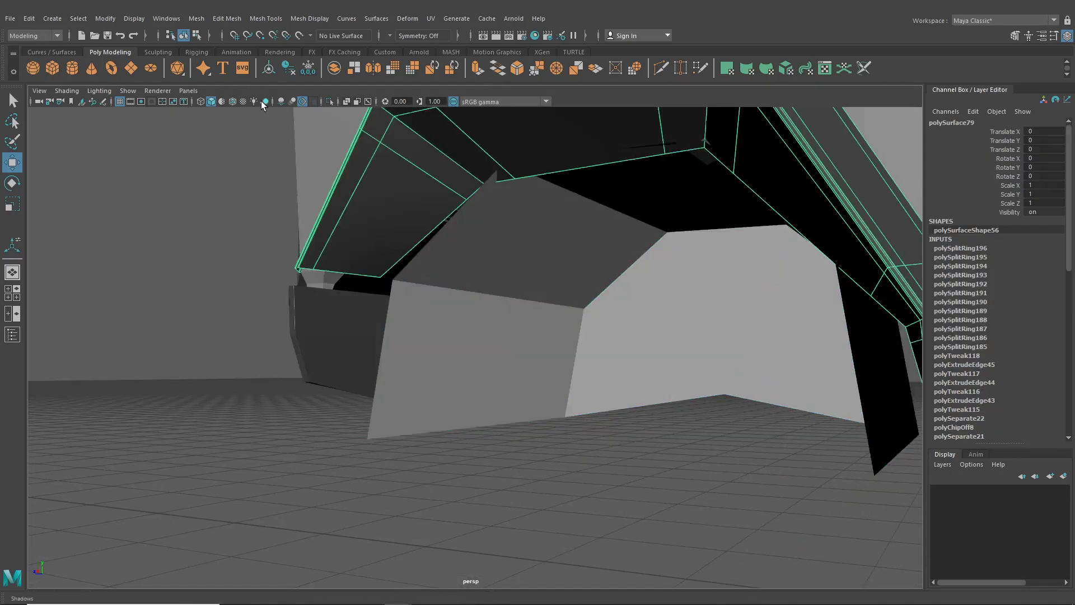
click(232, 101)
click(364, 345)
alt+drag(365, 345, 473, 363)
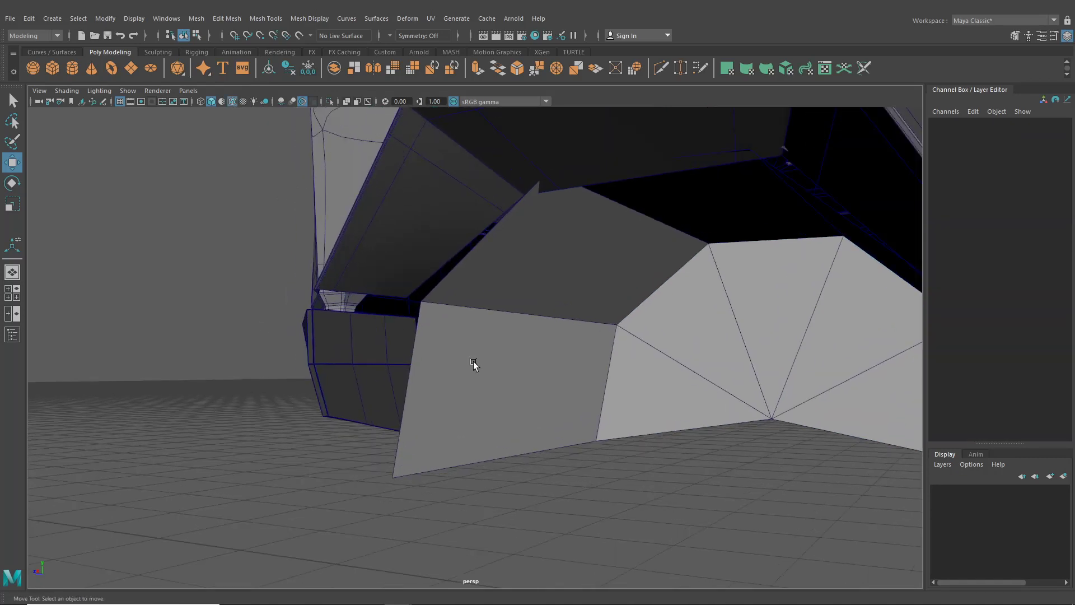
- Snap the half shell's two outer front vertices to the fender trim's lower inner corner and the bumper's lower rear corner
click(465, 327)
right_drag(465, 285, 402, 287)
scroll(402, 288, up, 3)
click(397, 281)
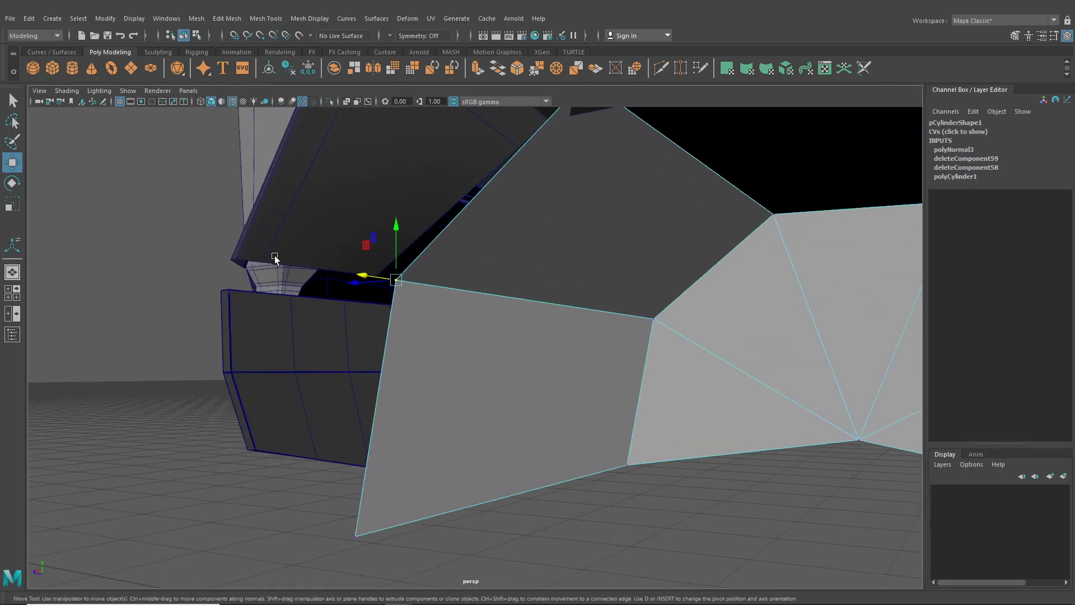
drag(397, 287, 380, 278)
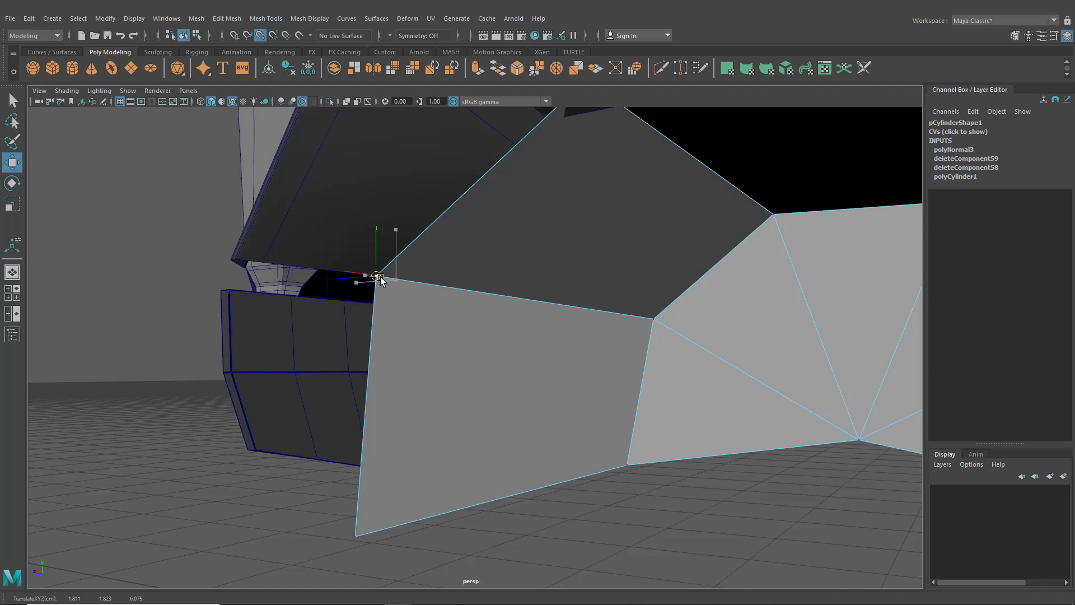
click(341, 533)
drag(365, 529, 423, 472)
alt+drag(424, 471, 495, 444)
- Snap the half shell's two upper outer vertices to the upper inner corners of the wheel arch trim
drag(583, 223, 583, 224)
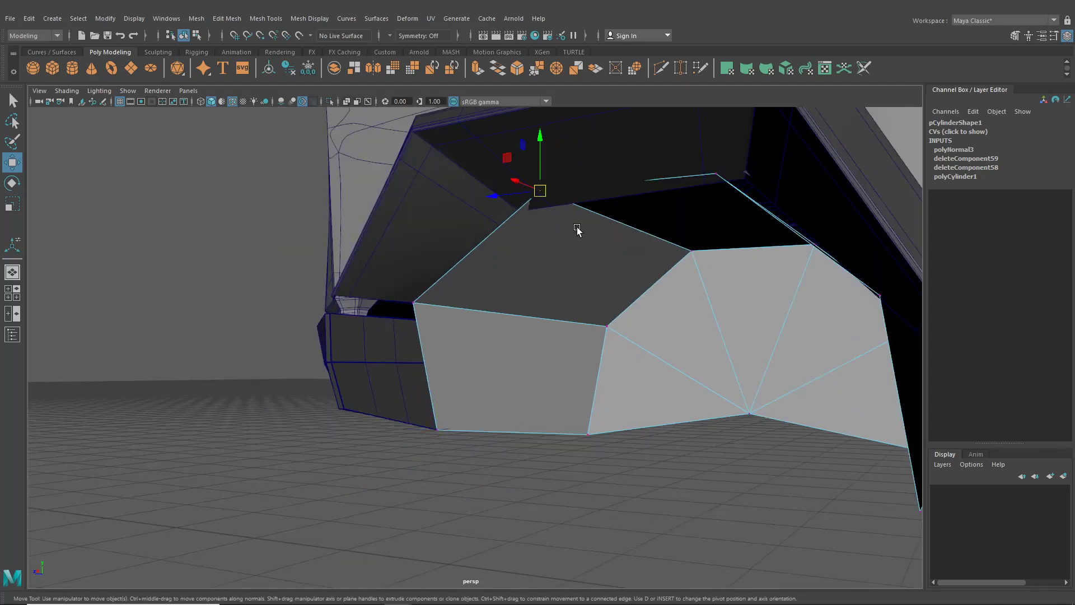
drag(543, 195, 522, 213)
click(715, 174)
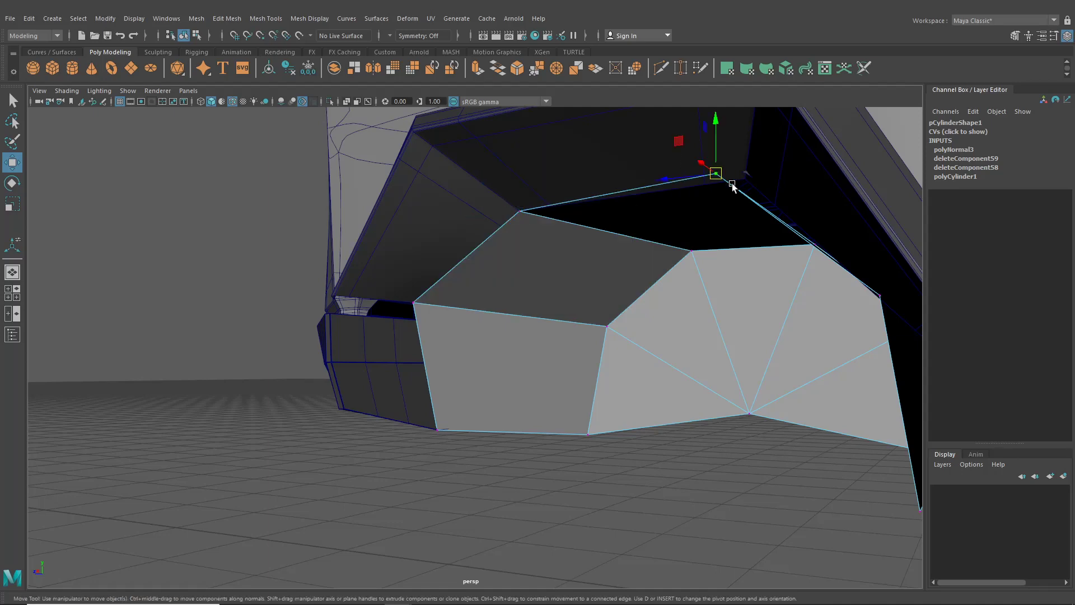
drag(710, 178, 737, 183)
- Snap the half shell's two outer rear vertices to the rear inner corners of the wheel arch trim
scroll(736, 232, down, 3)
alt+drag(736, 232, 767, 308)
alt+middle_drag(768, 307, 627, 268)
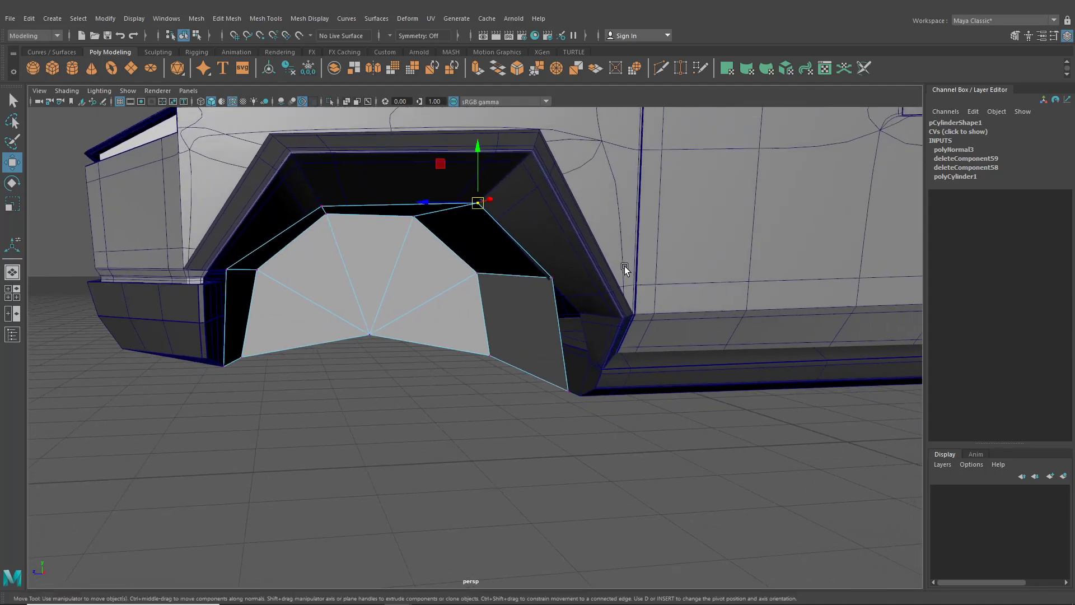
scroll(605, 257, up, 3)
drag(584, 250, 621, 299)
drag(592, 391, 623, 447)
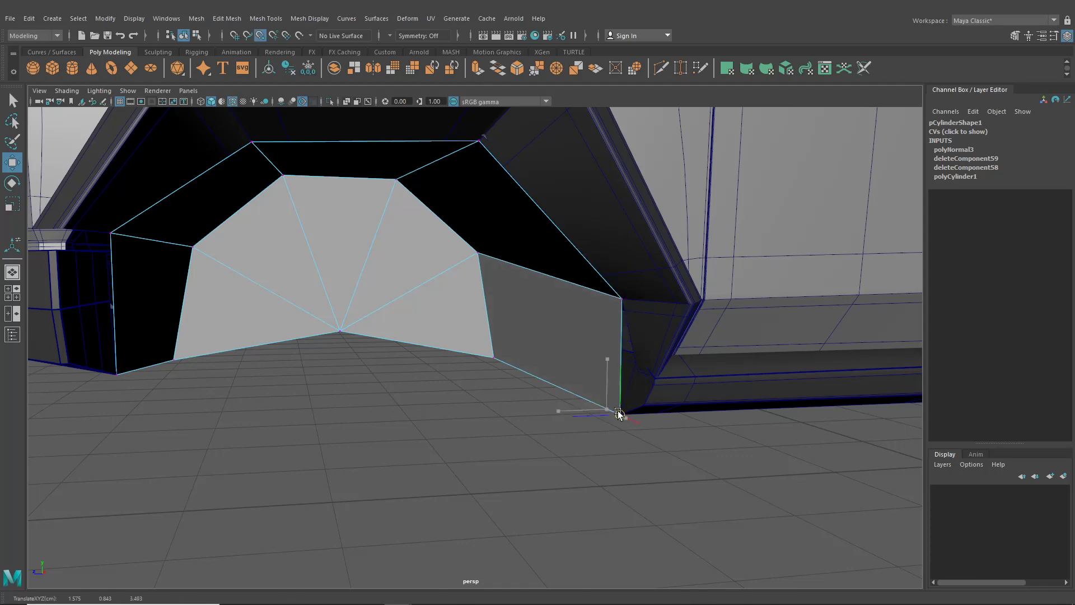
drag(617, 410, 482, 358)
- Move the half shell's inner lower front vertex forward toward the bumper and isolate the selection in the view
scroll(520, 364, up, 2)
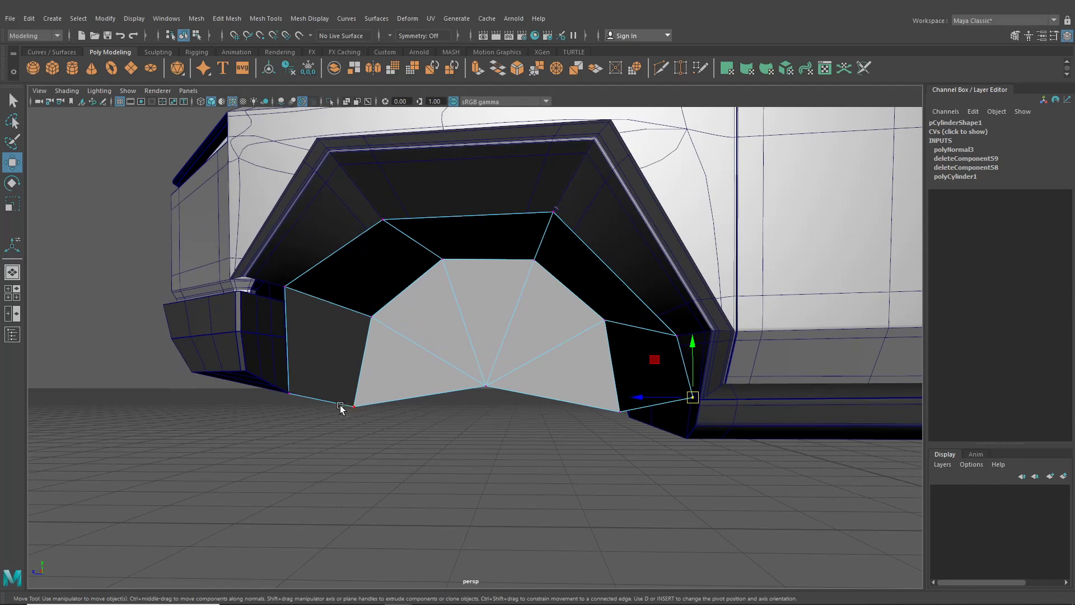
alt+drag(340, 408, 540, 385)
click(587, 373)
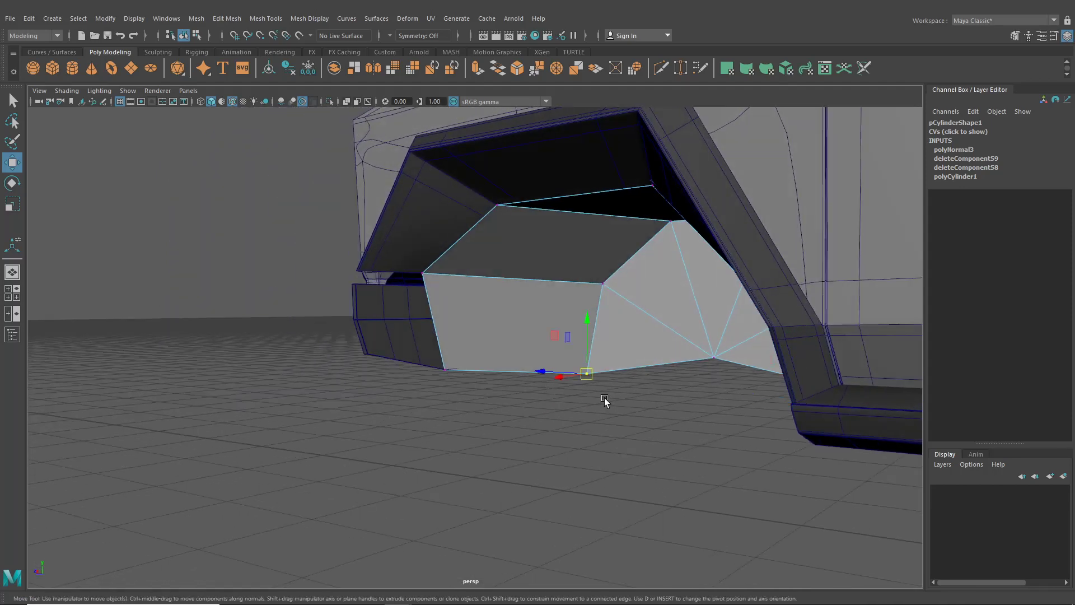
drag(587, 374, 448, 376)
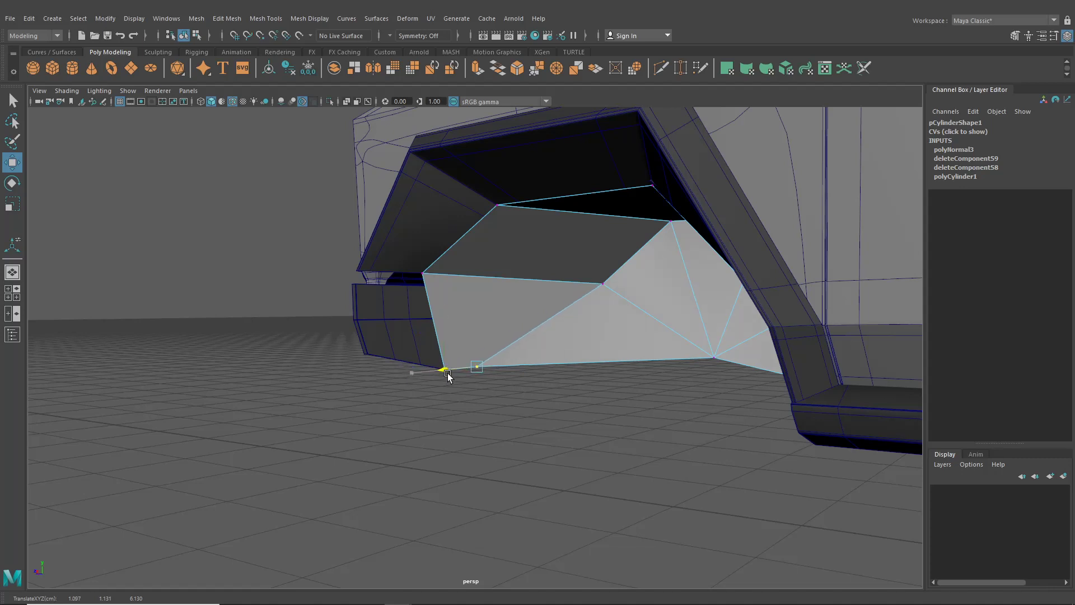
click(329, 102)
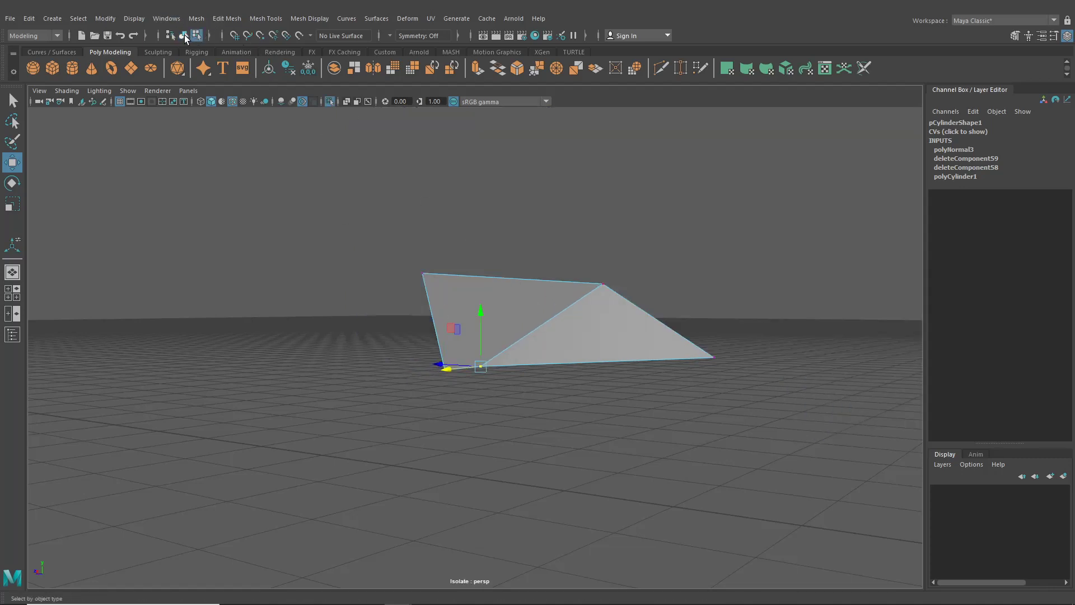
- Isolate the whole half shell and move its inner front and upper front vertices outward toward the outer rim
click(184, 35)
double_click(332, 99)
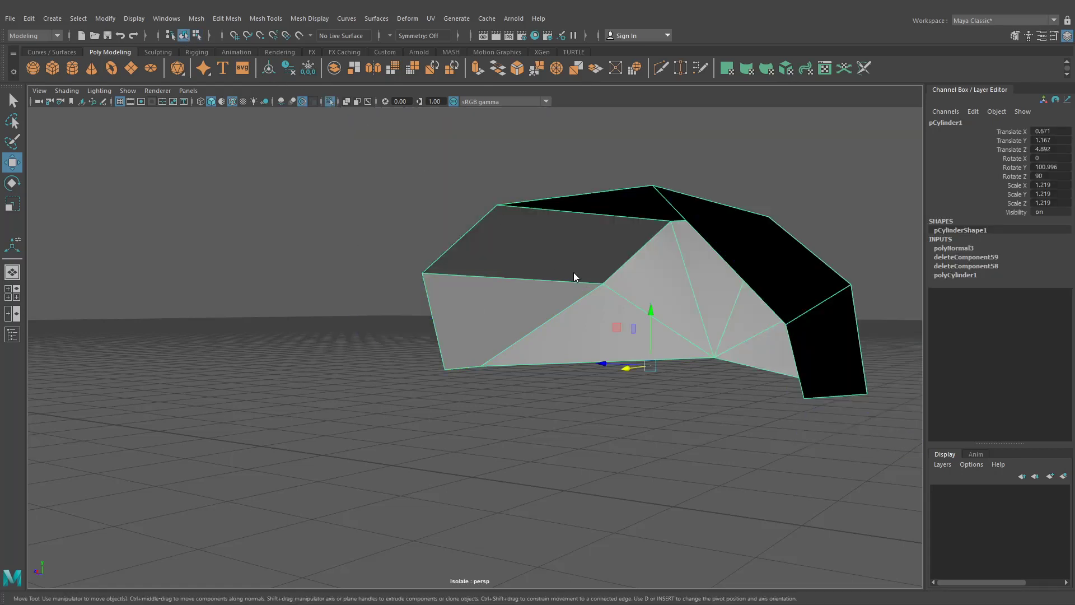
key(F9)
click(604, 284)
drag(604, 286, 487, 276)
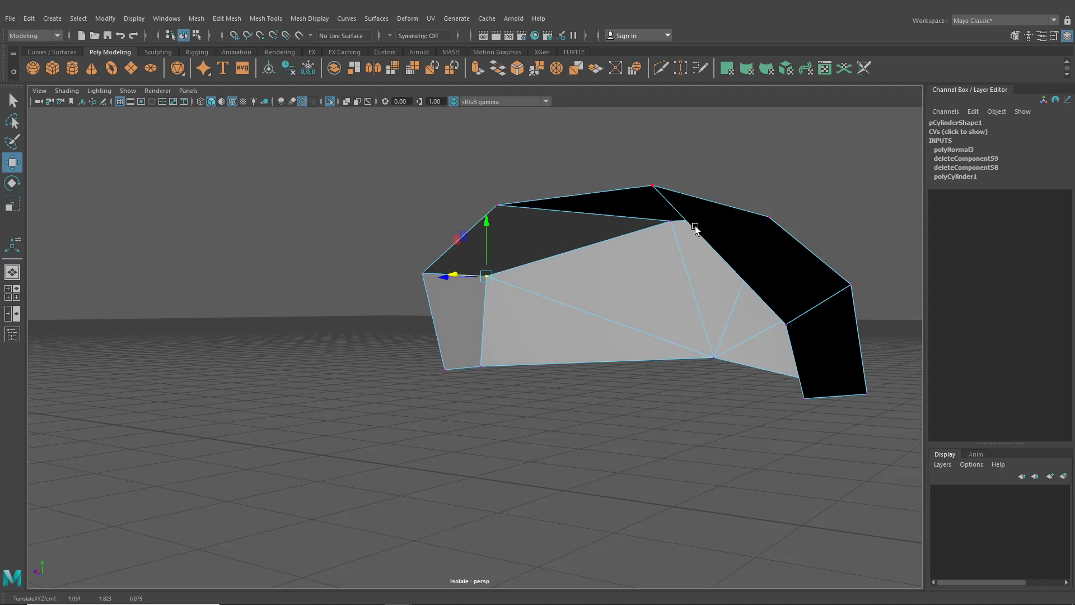
click(671, 220)
mouse_move(671, 221)
mouse_down()
mouse_move(498, 218)
mouse_move(553, 345)
mouse_up()
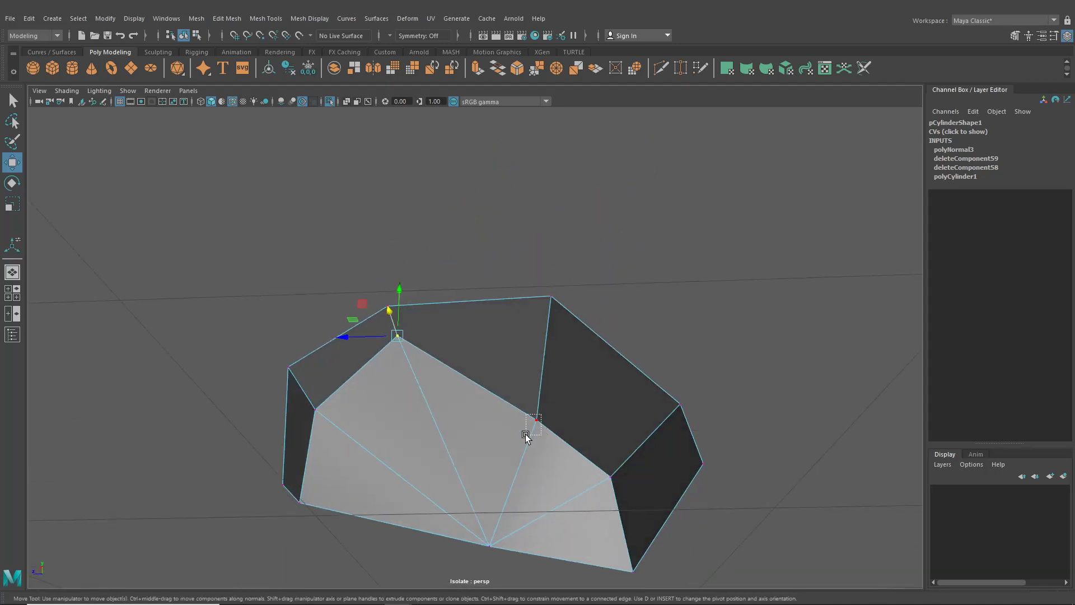
- Move the shell's inner upper rear, rear and lower rear vertices outward so the inner face follows the outer rim
drag(538, 433, 536, 335)
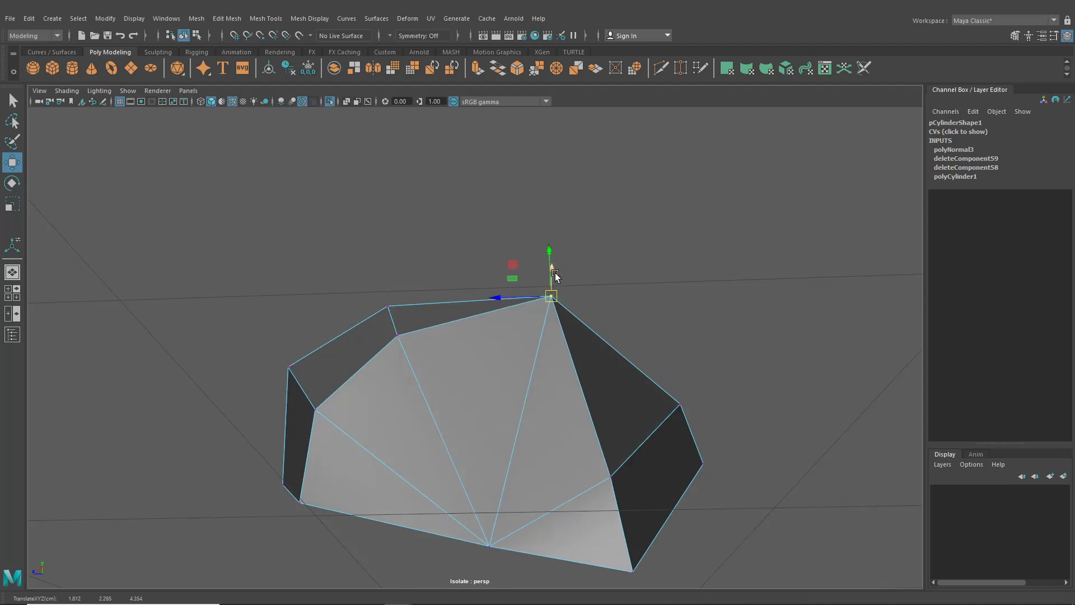
drag(555, 276, 550, 302)
click(611, 477)
drag(617, 480, 659, 428)
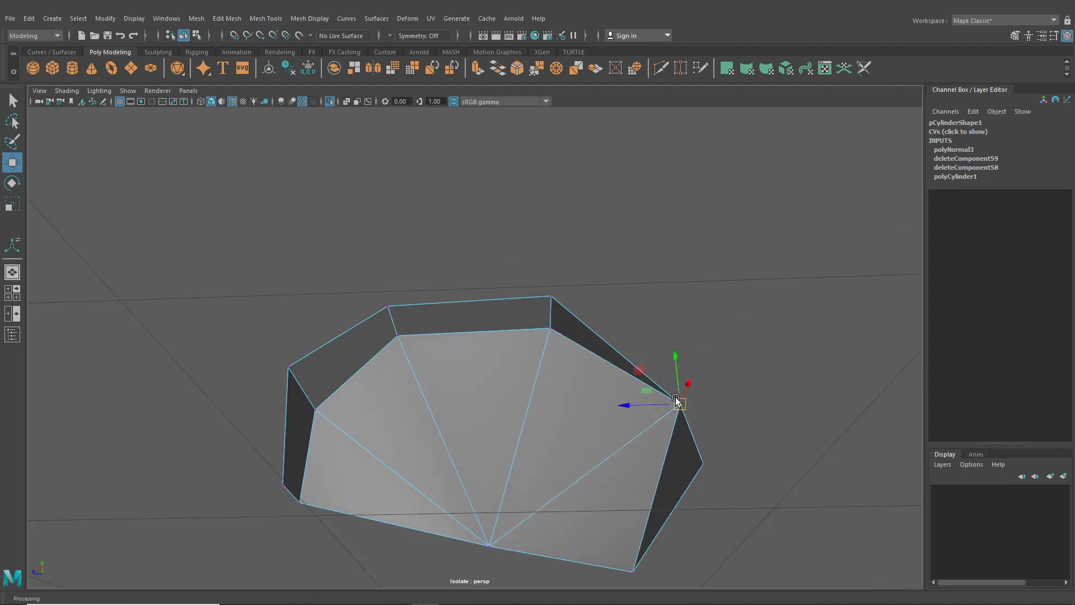
drag(688, 384, 676, 415)
drag(624, 549, 412, 405)
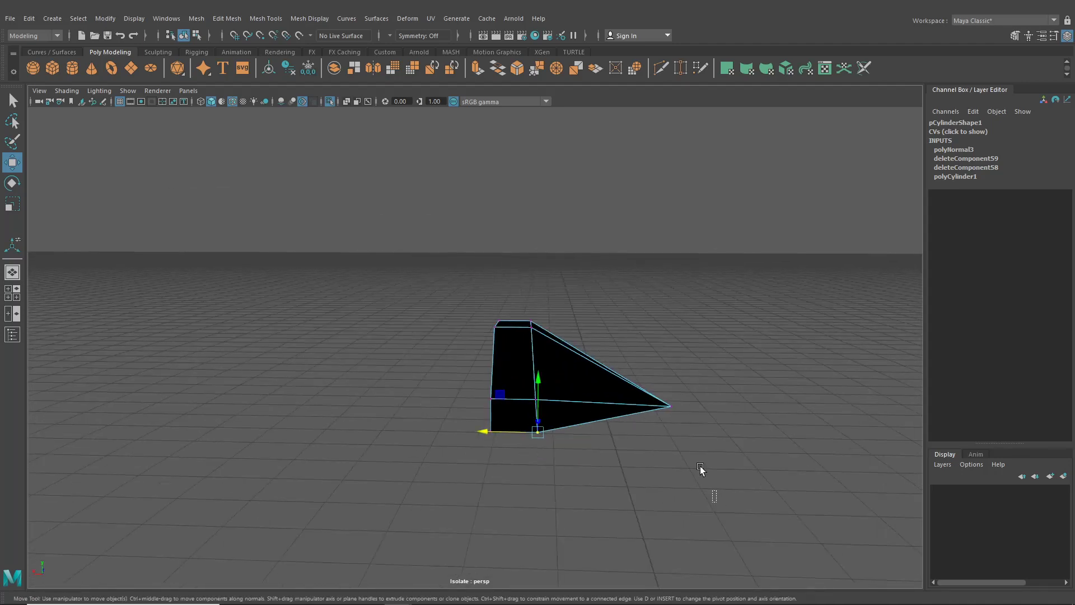
- Select all inner vertices, including the centre one, and scale them flat across the truck's width
drag(714, 502, 525, 295)
click(16, 206)
alt+drag(528, 395, 558, 397)
mouse_move(653, 358)
mouse_down()
mouse_move(610, 365)
mouse_move(635, 364)
mouse_up()
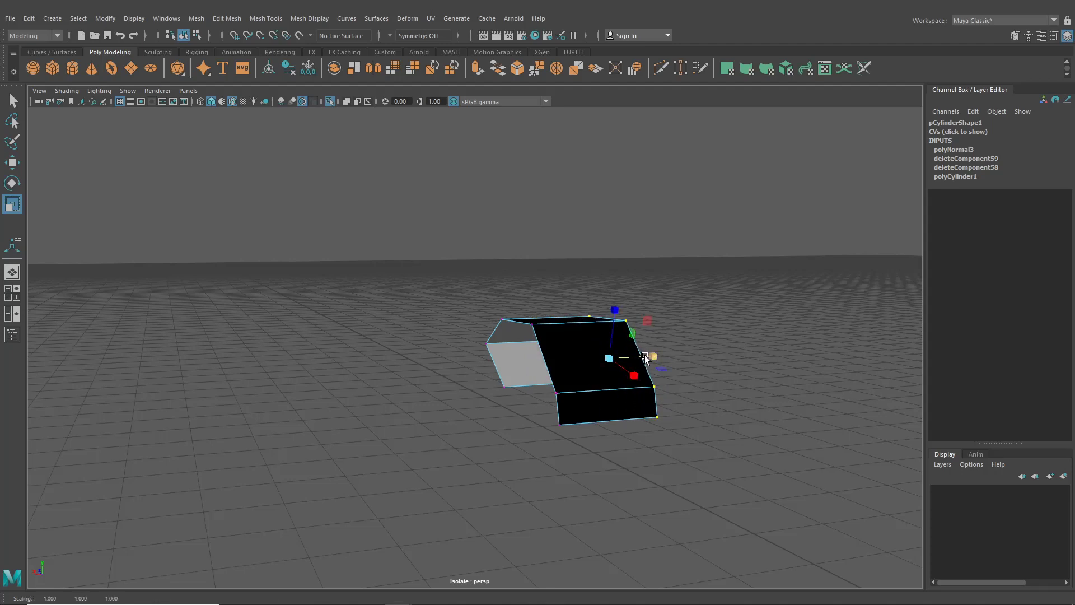
- Bring back the whole truck and move the liner's flattened inner vertices sideways to adjust the liner's depth
click(18, 298)
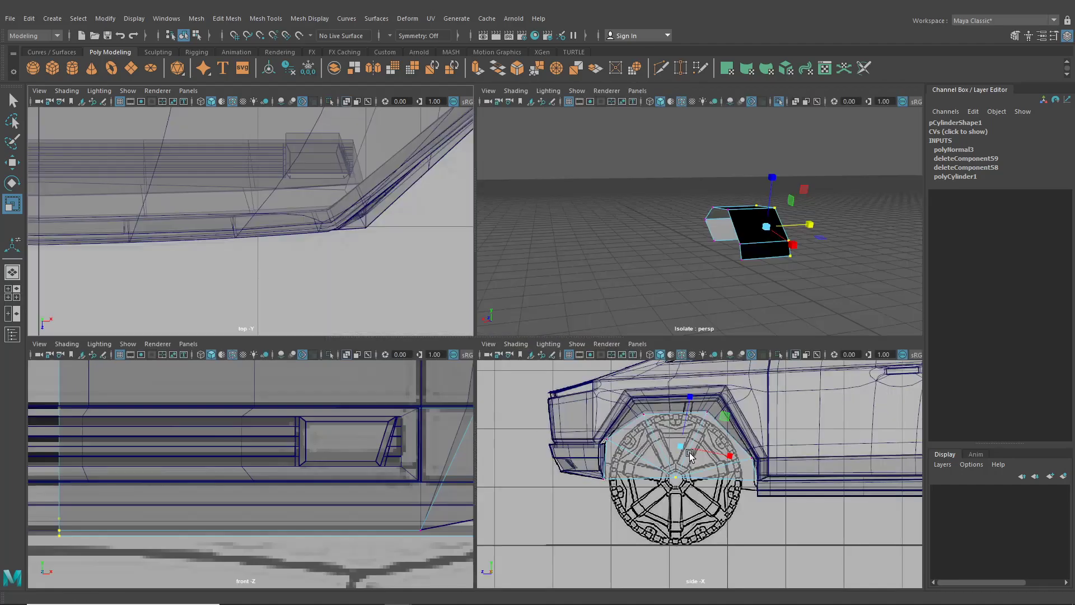
key(space)
click(12, 273)
alt+drag(443, 336, 433, 277)
click(331, 102)
alt+drag(518, 334, 490, 312)
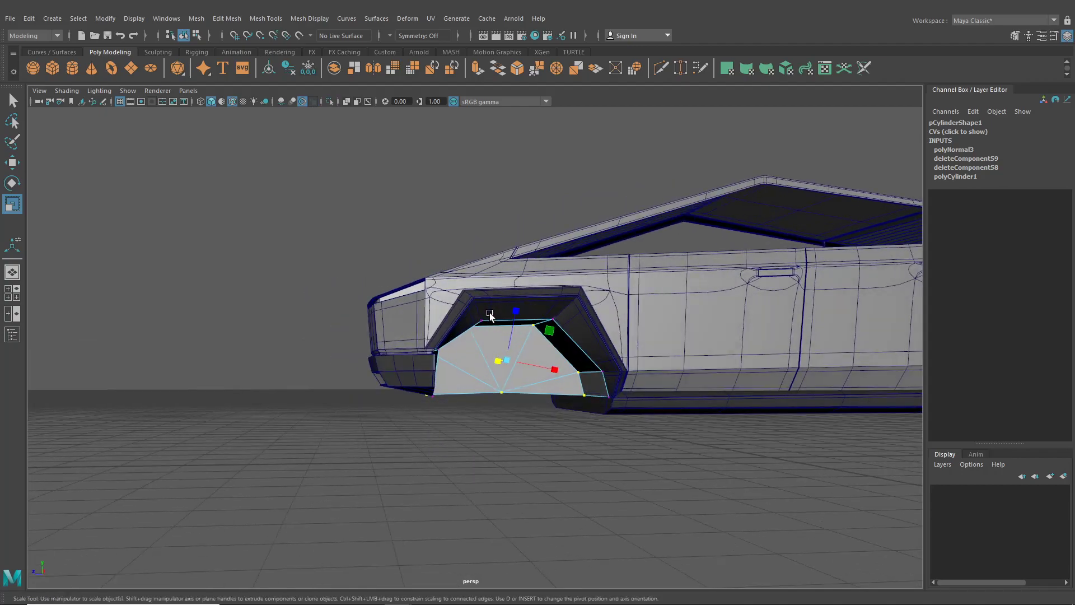
scroll(490, 312, up, 4)
alt+drag(491, 358, 616, 320)
scroll(417, 398, down, 4)
alt+drag(417, 398, 501, 382)
click(12, 162)
alt+drag(500, 382, 322, 478)
drag(488, 330, 520, 357)
- Adjust the height of the inner face's lower centre vertex to line up with the liner's bottom edge, and return to object selection
scroll(518, 346, up, 5)
right_click(477, 267)
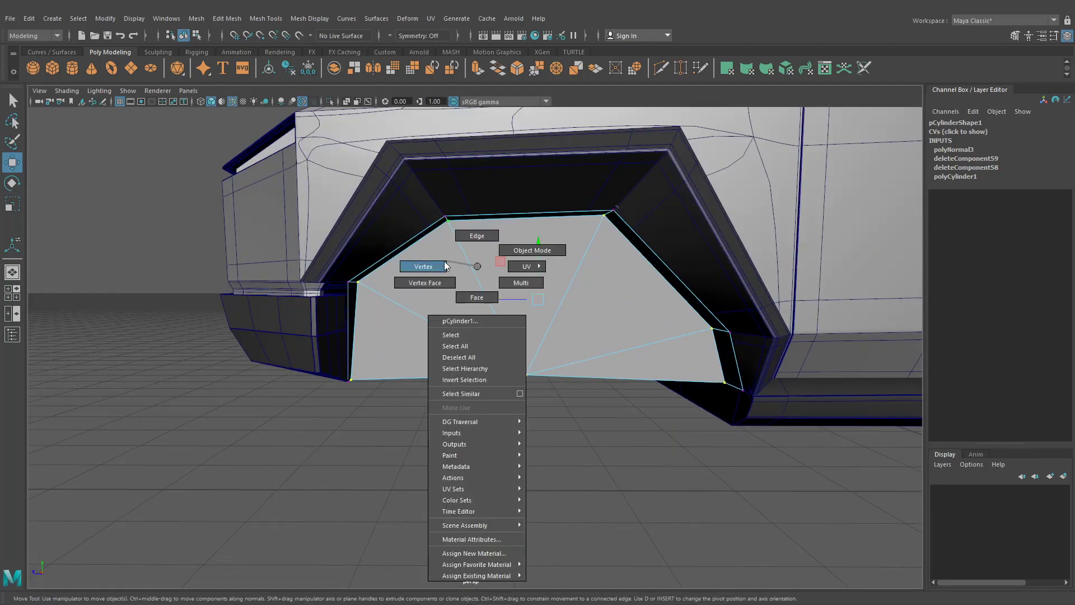
right_drag(445, 265, 442, 266)
scroll(488, 325, down, 5)
alt+drag(477, 341, 480, 329)
click(500, 362)
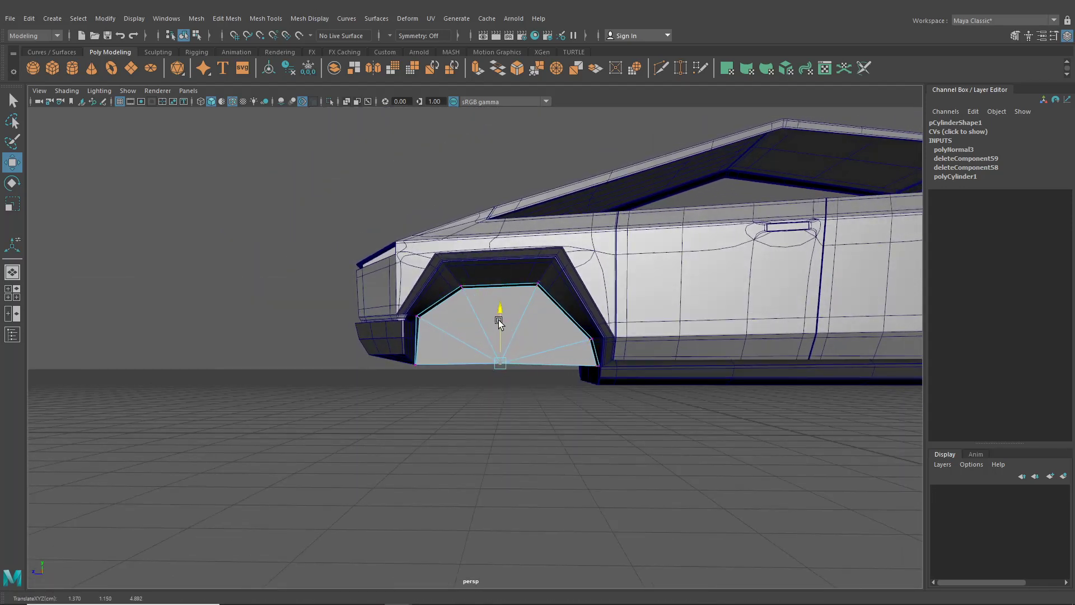
click(195, 35)
click(183, 35)
click(314, 224)
scroll(466, 353, down, 6)
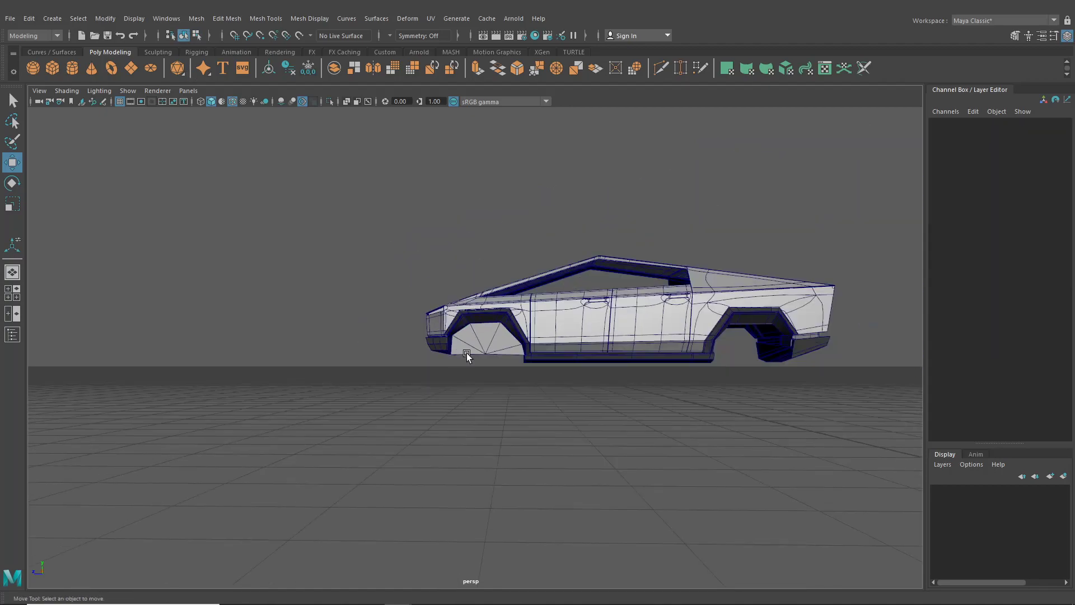
- Extrude the liner's inner bottom edges -1.37 along X to the truck's centreline
mouse_move(454, 362)
alt+mouse_down()
mouse_move(556, 351)
mouse_move(535, 303)
mouse_move(459, 357)
alt+mouse_up()
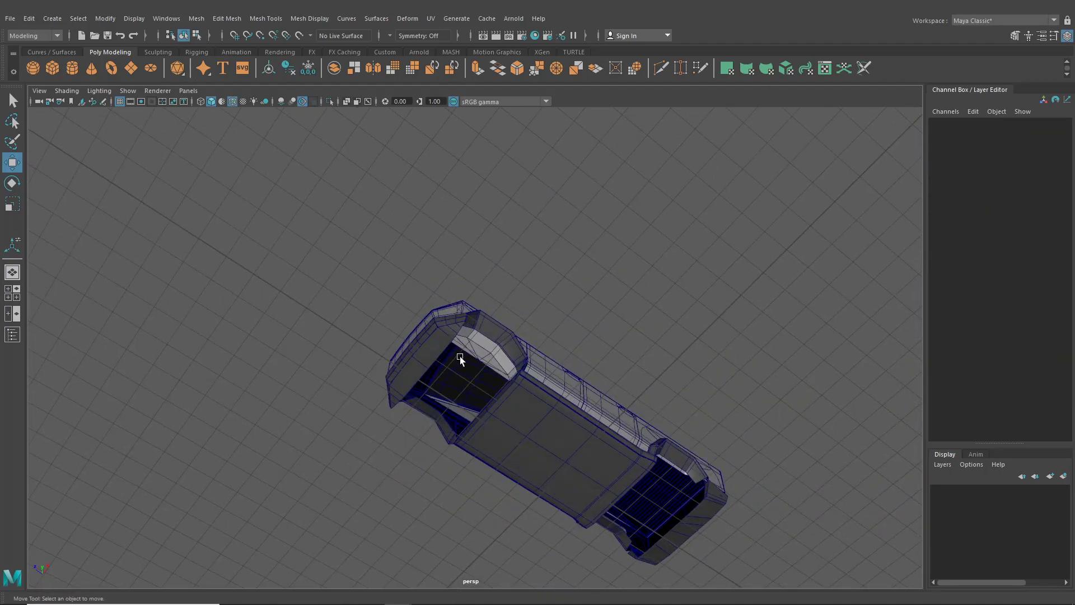
scroll(461, 355, up, 5)
right_drag(461, 285, 458, 255)
click(441, 345)
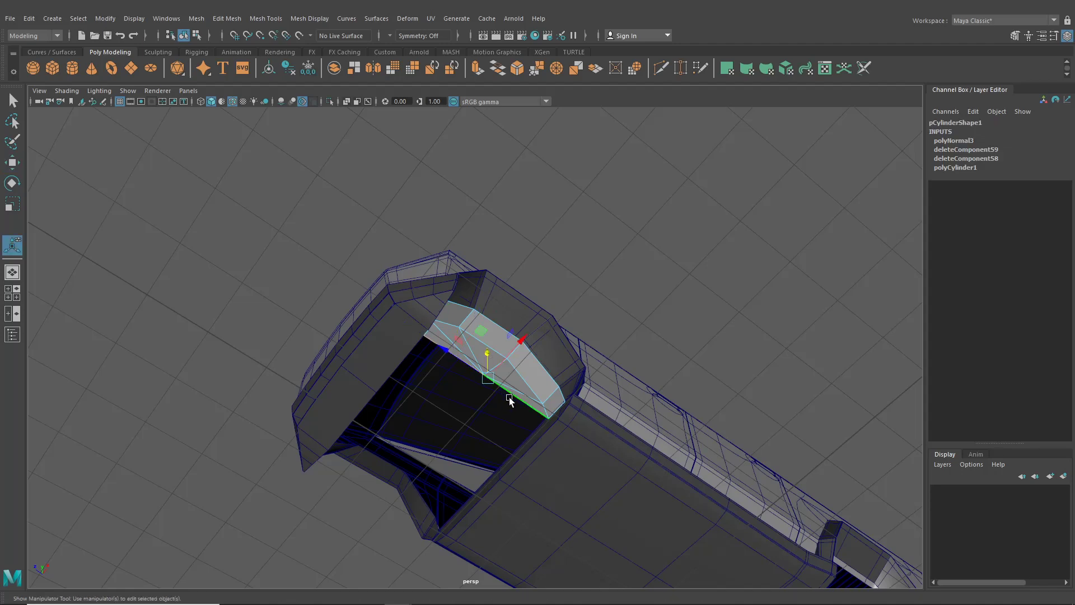
key(ctrl+e)
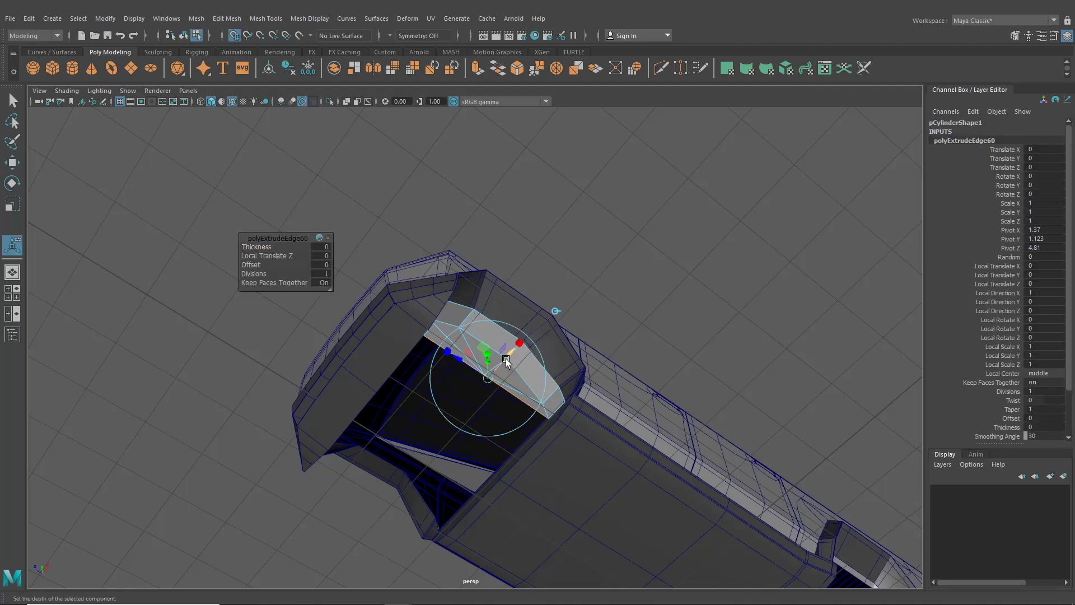
drag(506, 358, 532, 395)
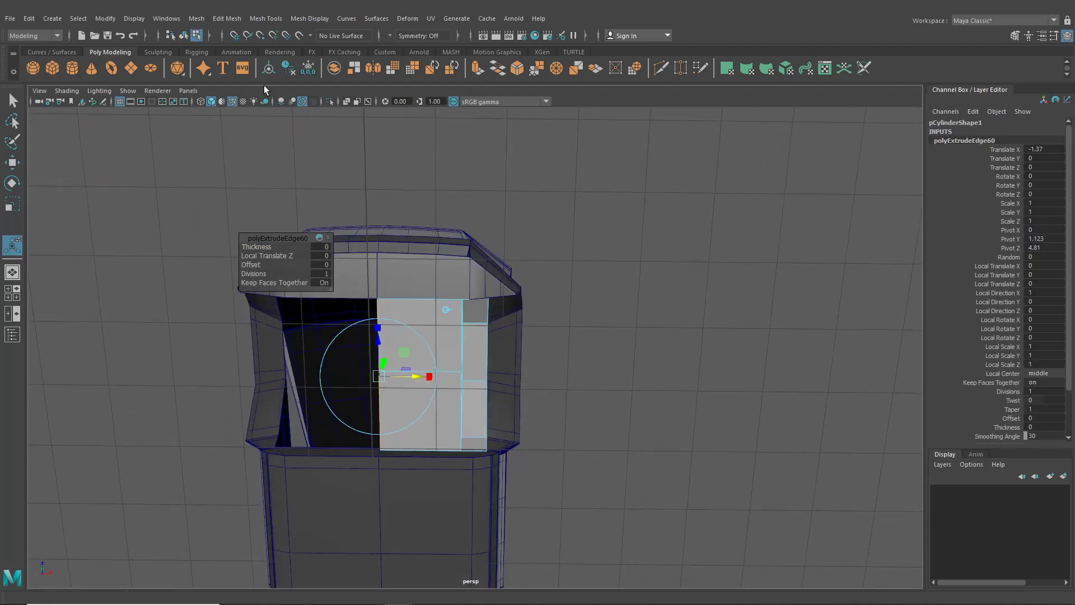
click(183, 36)
click(686, 298)
scroll(687, 297, down, 5)
alt+drag(686, 298, 512, 392)
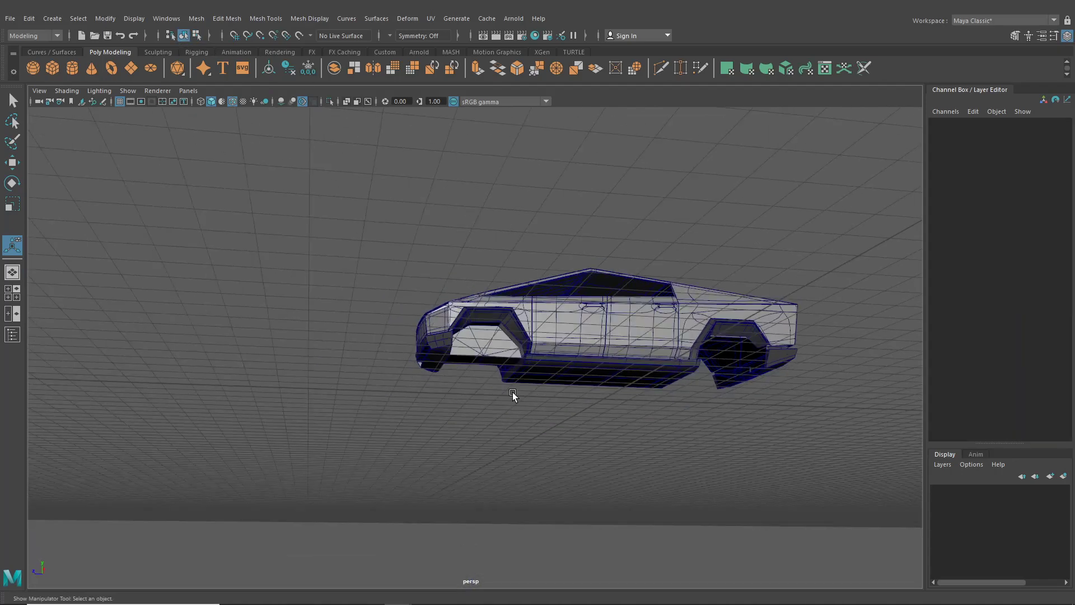
- Duplicate the front wheel-well liner and move the copy along Z to -4.362 in the rear wheel arch
click(488, 345)
click(11, 162)
key(ctrl+d)
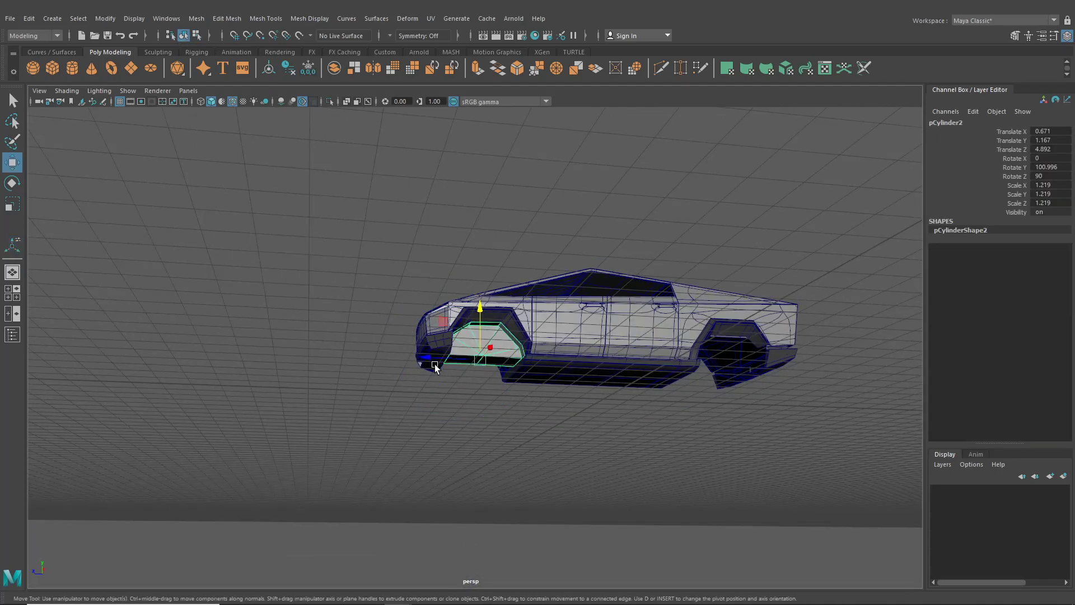
drag(435, 364, 669, 374)
alt+middle_drag(667, 370, 433, 373)
scroll(431, 373, up, 7)
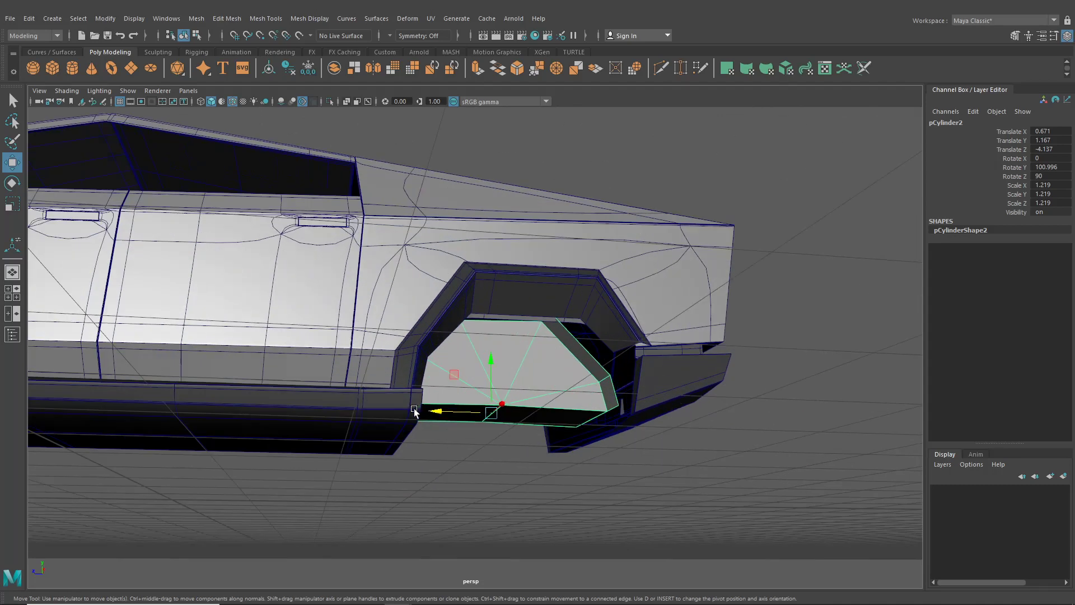
mouse_move(448, 413)
mouse_down()
mouse_move(475, 415)
mouse_move(463, 419)
mouse_up()
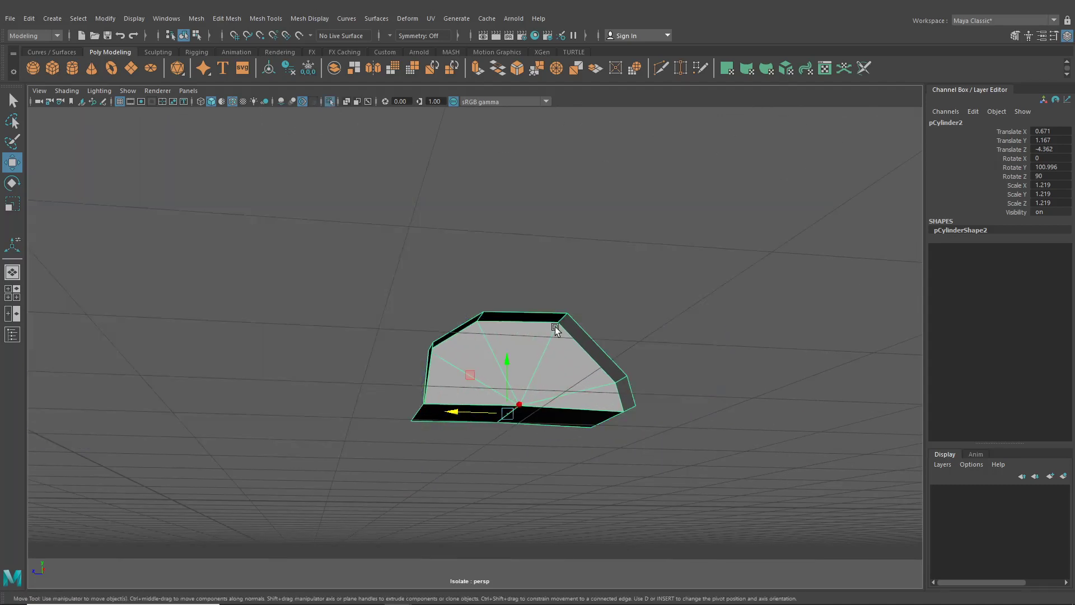
click(329, 102)
key(f)
click(329, 102)
- Snap the rear liner's two upper outer vertices to the upper inner corners of the rear wheel arch trim
alt+drag(535, 251, 509, 298)
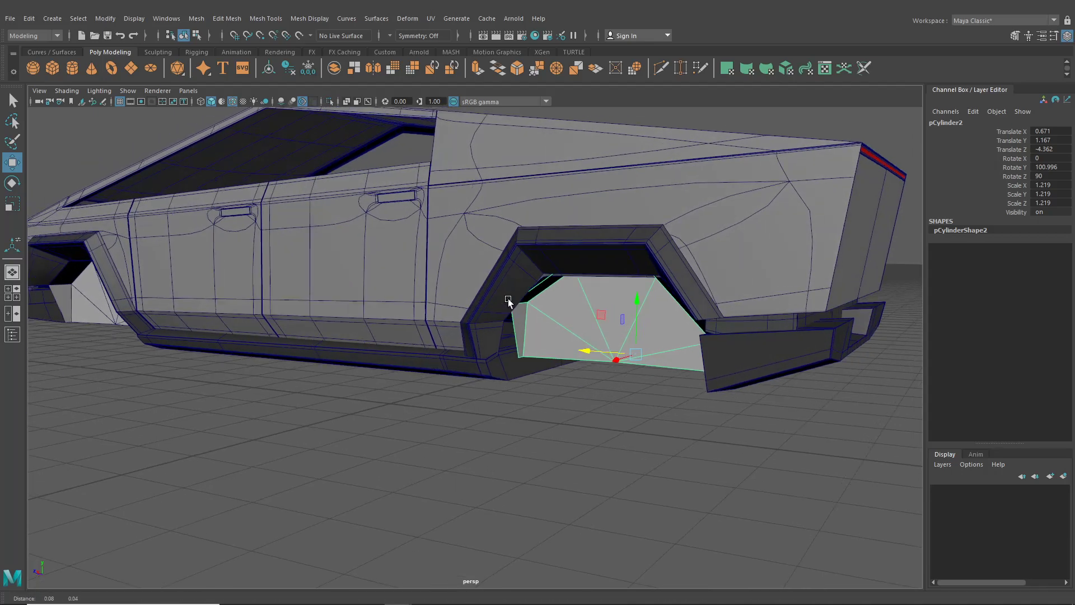
scroll(509, 298, up, 5)
right_drag(487, 341, 424, 284)
scroll(435, 300, up, 3)
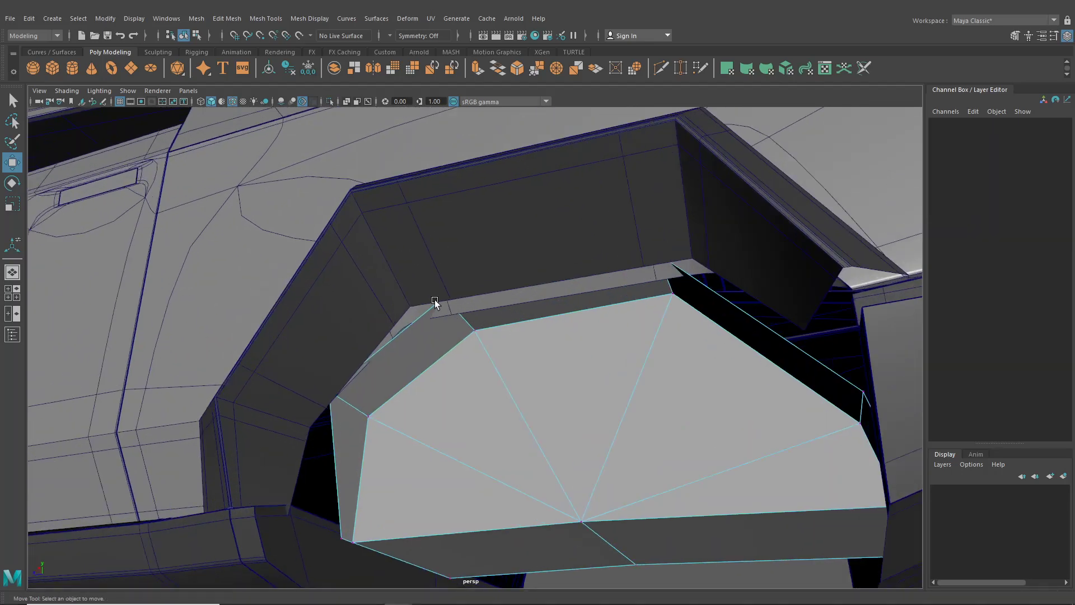
click(452, 330)
drag(444, 301, 409, 308)
click(504, 345)
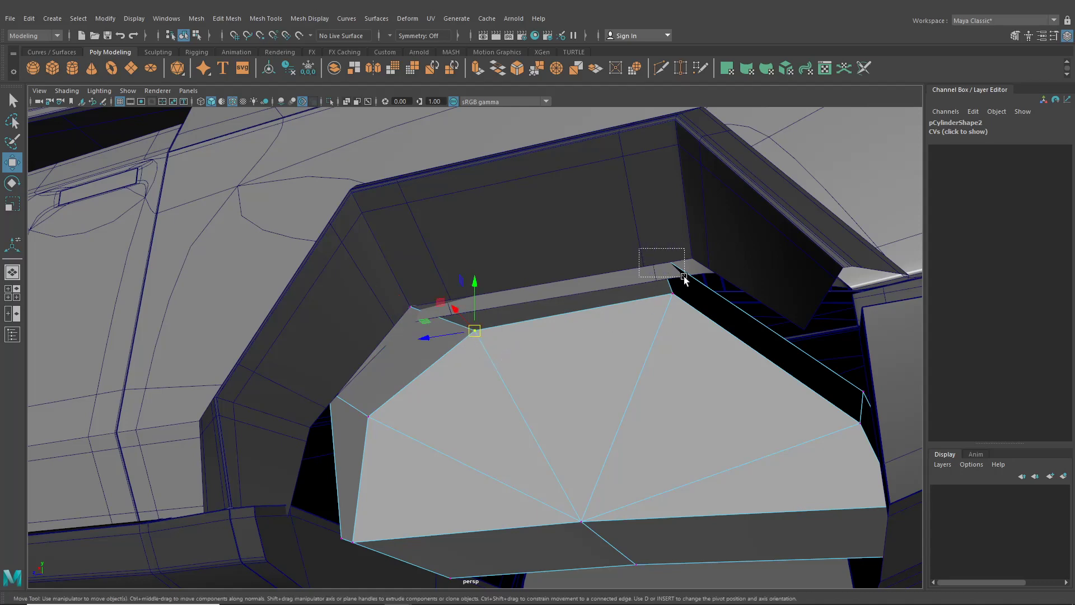
drag(685, 276, 692, 264)
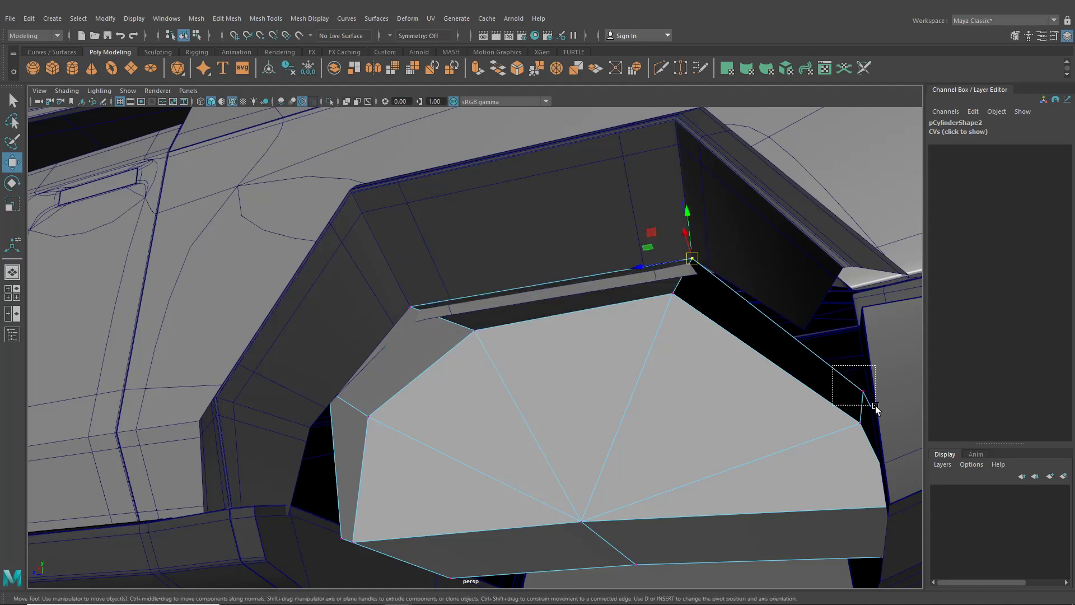
- Snap the rear liner's two outer rear vertices to the upper and lower front corners of the rear bumper
alt+drag(877, 392, 650, 350)
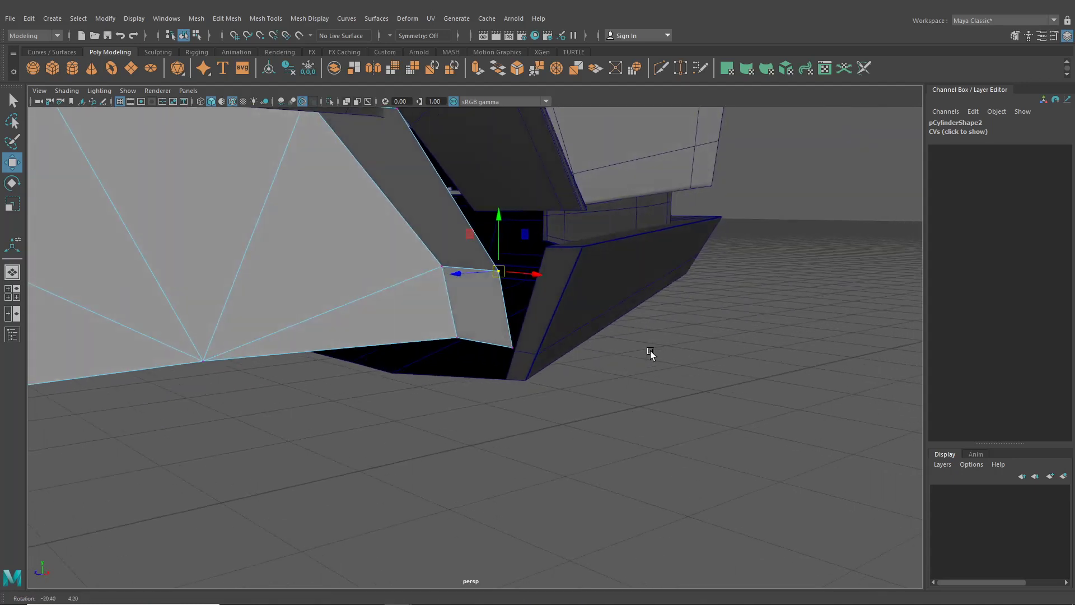
drag(507, 280, 547, 246)
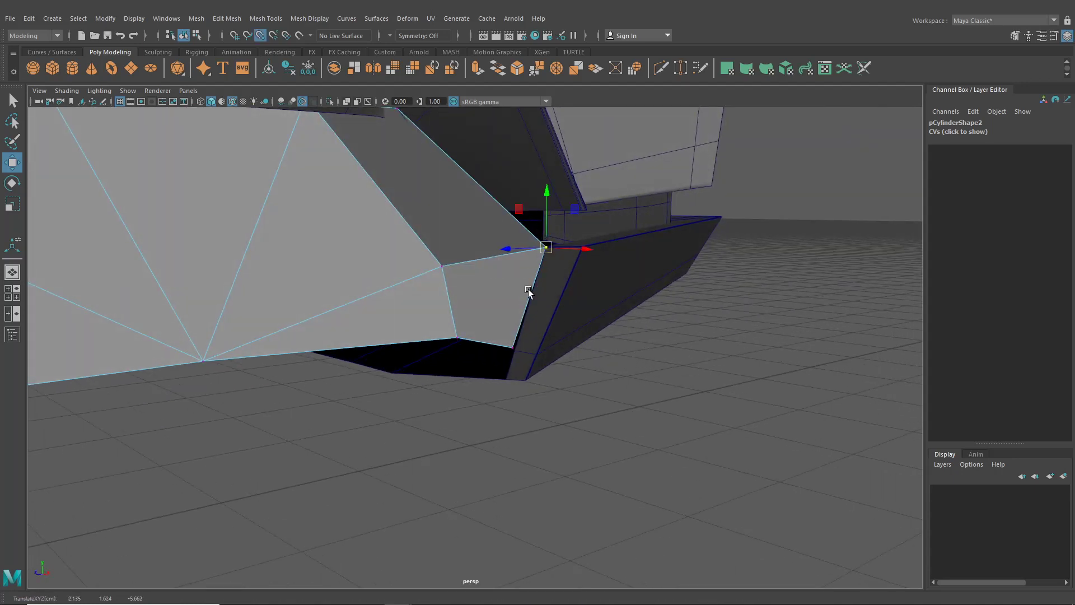
drag(501, 332, 514, 375)
scroll(418, 333, up, 2)
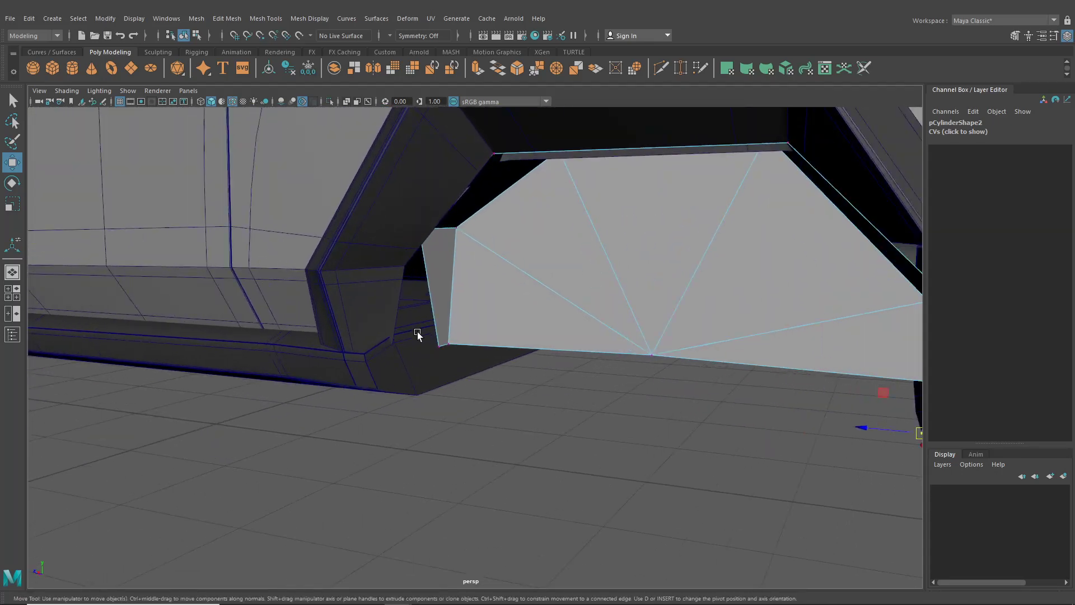
- Snap the rear liner's two outer front vertices to the side sill's lower rear corner and the arch trim's front inner corner
drag(442, 363, 441, 361)
key(v)
middle_drag(441, 361, 424, 386)
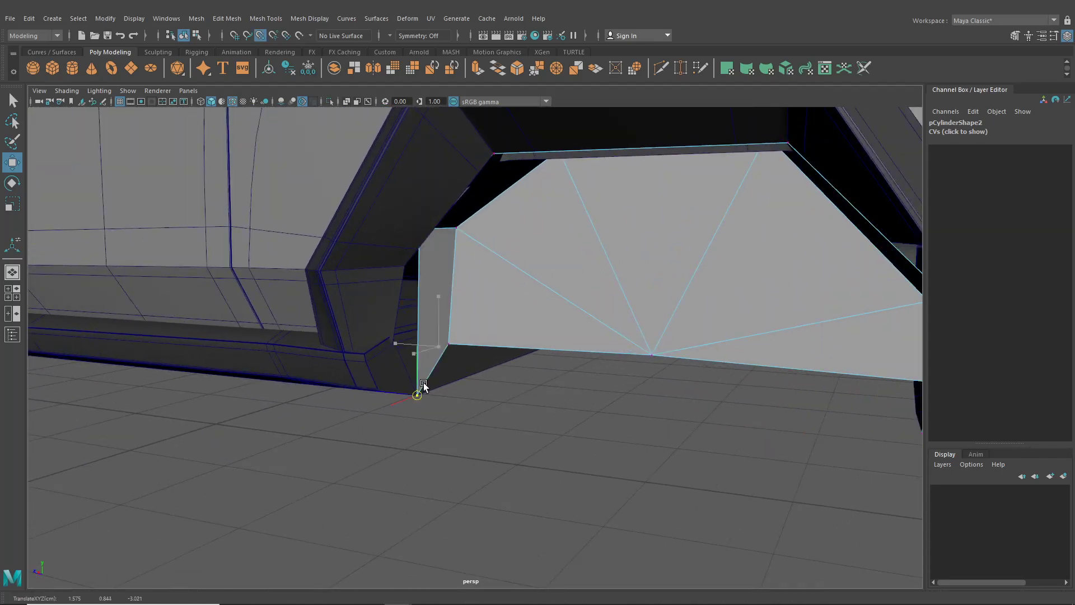
key(F8)
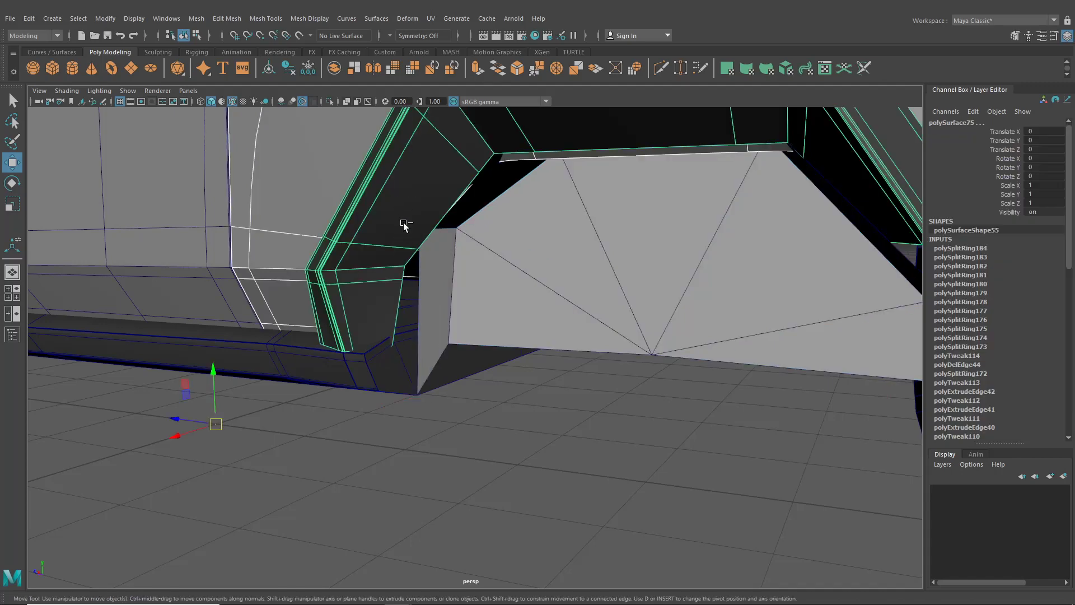
key(ctrl+z)
drag(432, 257, 434, 258)
key(v)
middle_drag(427, 250, 405, 265)
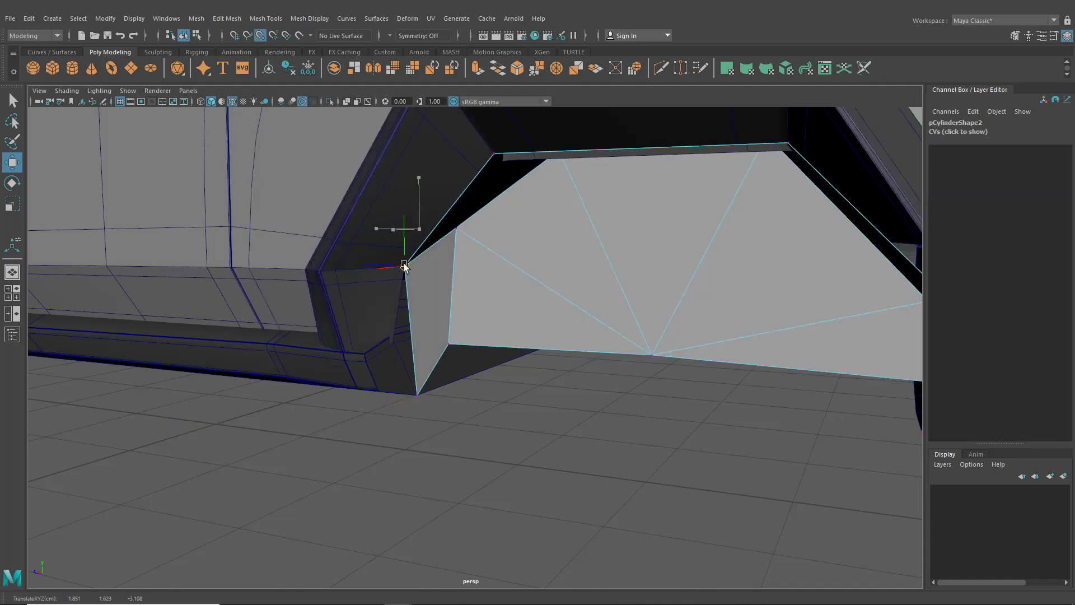
- Isolate the rear side panel, raise the two upper inner vertices of its wheel arch, and show the whole truck again
scroll(497, 299, down, 4)
alt+drag(498, 302, 524, 189)
click(507, 164)
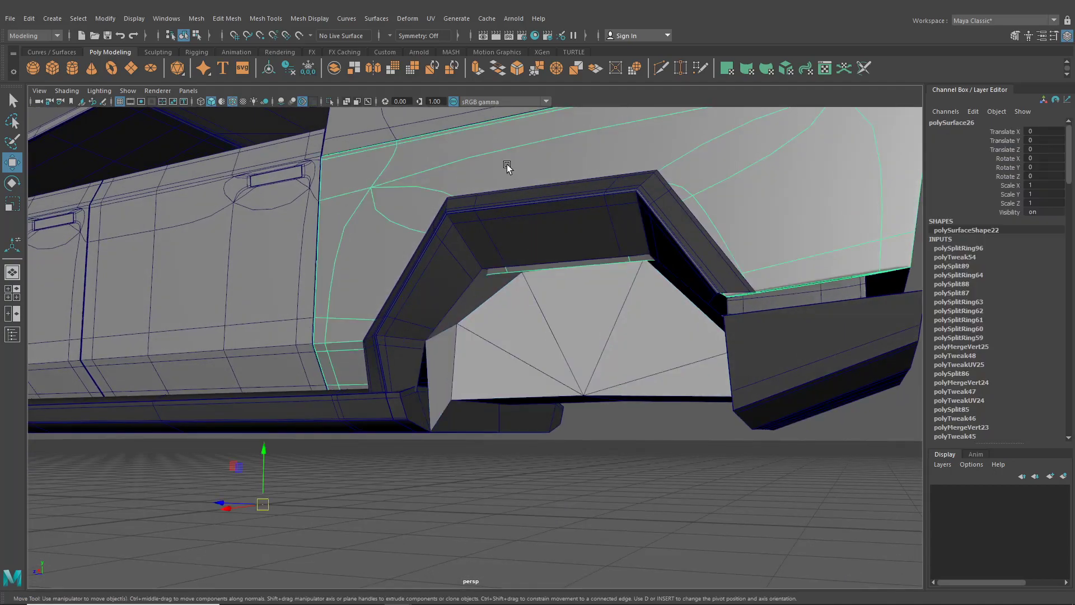
alt+middle_drag(514, 166, 502, 174)
right_drag(503, 174, 458, 176)
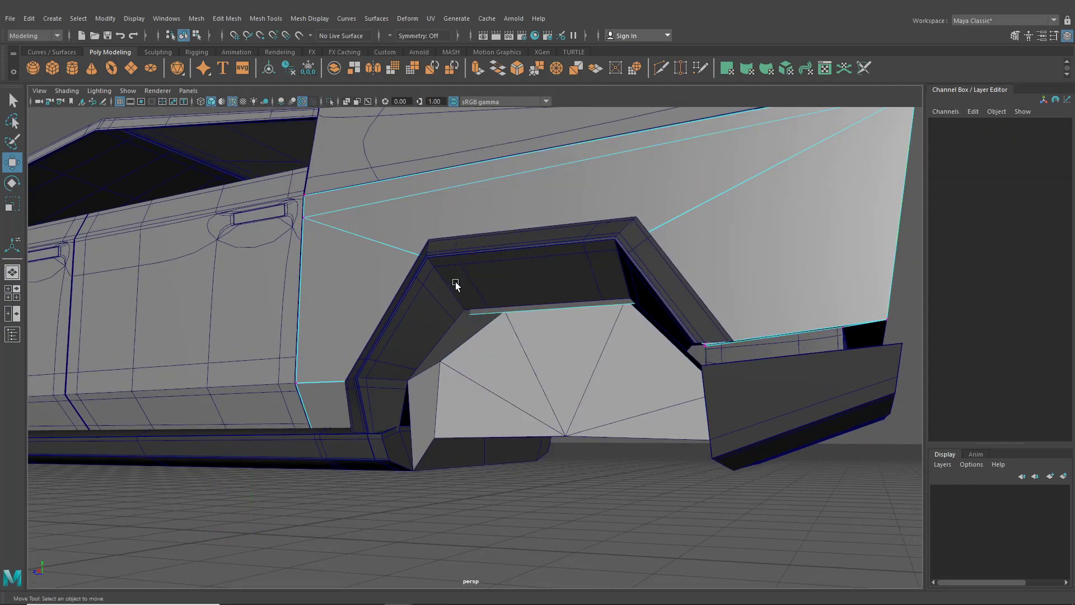
click(184, 36)
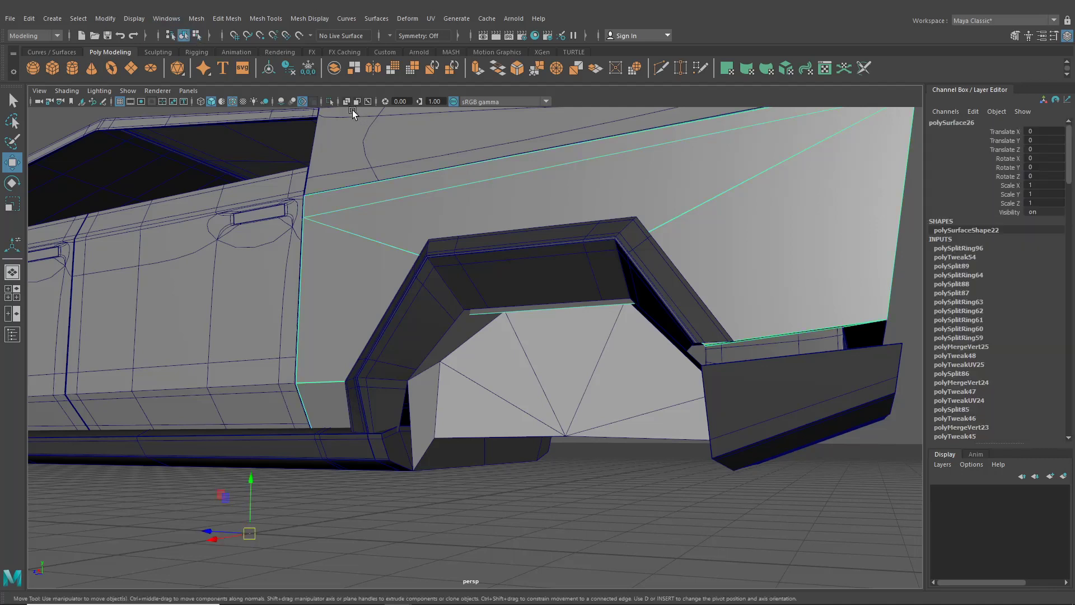
click(329, 102)
right_drag(455, 202, 407, 197)
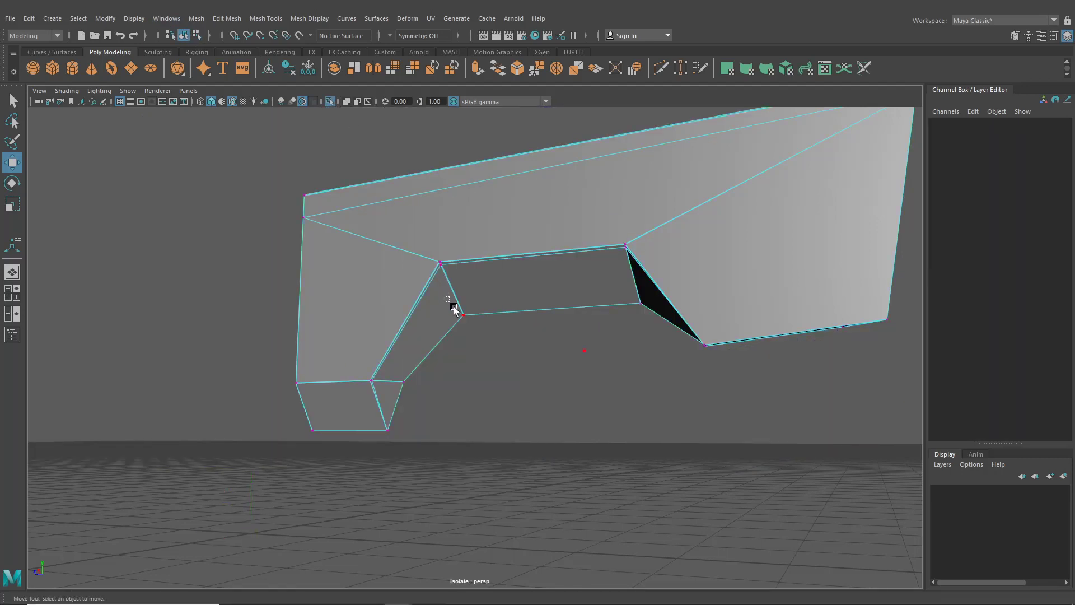
click(464, 314)
shift+click(640, 302)
drag(549, 257, 557, 233)
click(329, 101)
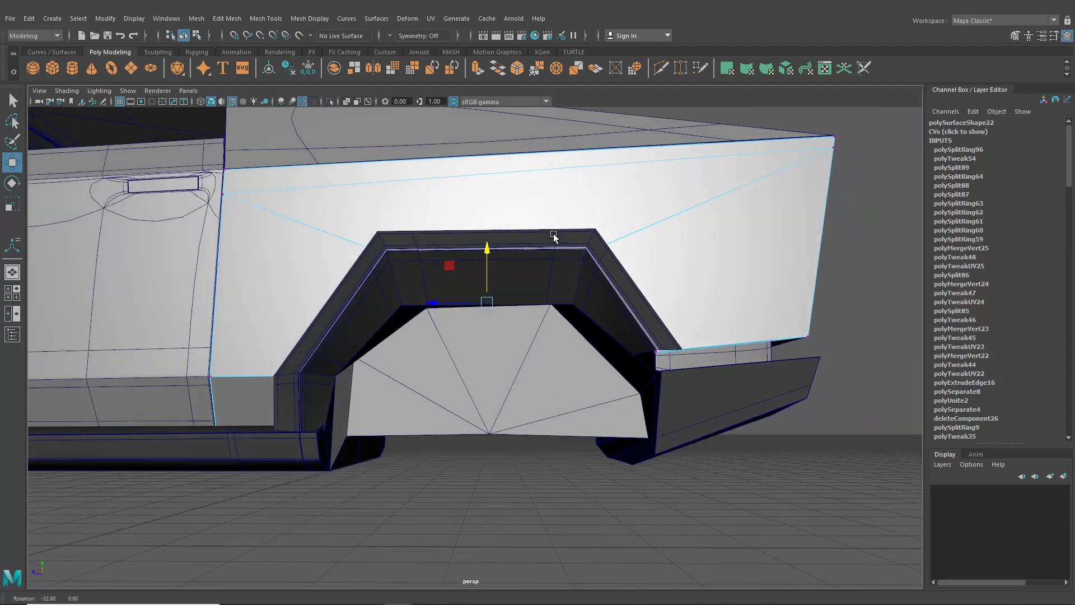
- Insert an edge loop across the lower front face of the rear wheel-well liner
click(540, 480)
scroll(539, 459, up, 3)
alt+drag(538, 459, 552, 321)
right_drag(551, 313, 499, 300)
alt+drag(569, 460, 514, 469)
alt+drag(682, 497, 568, 464)
click(275, 18)
click(294, 103)
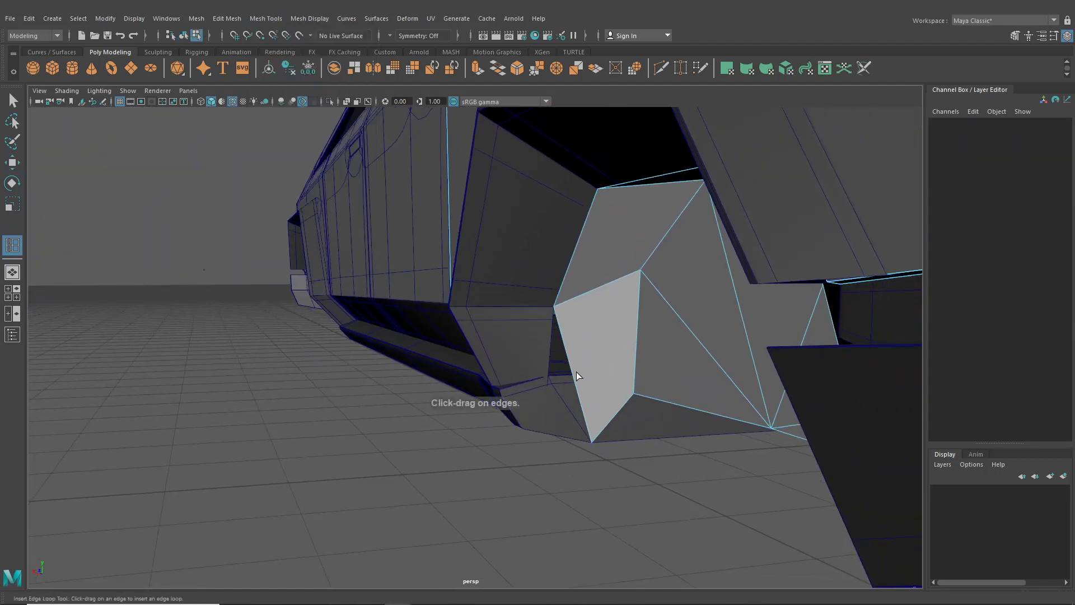
click(570, 372)
click(11, 166)
scroll(513, 325, up, 3)
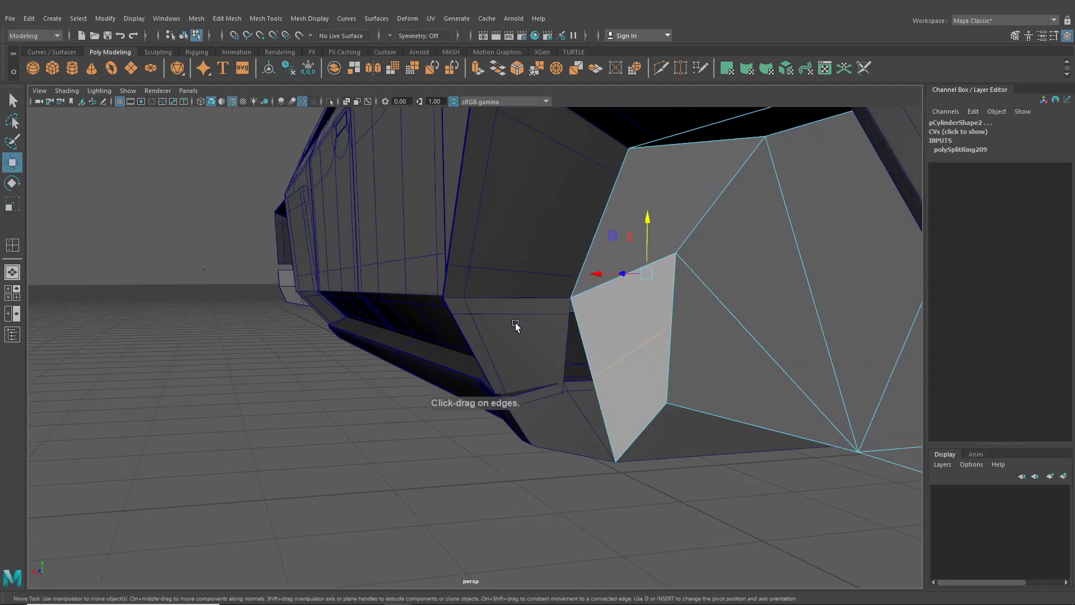
right_drag(588, 302, 580, 295)
drag(584, 353, 604, 367)
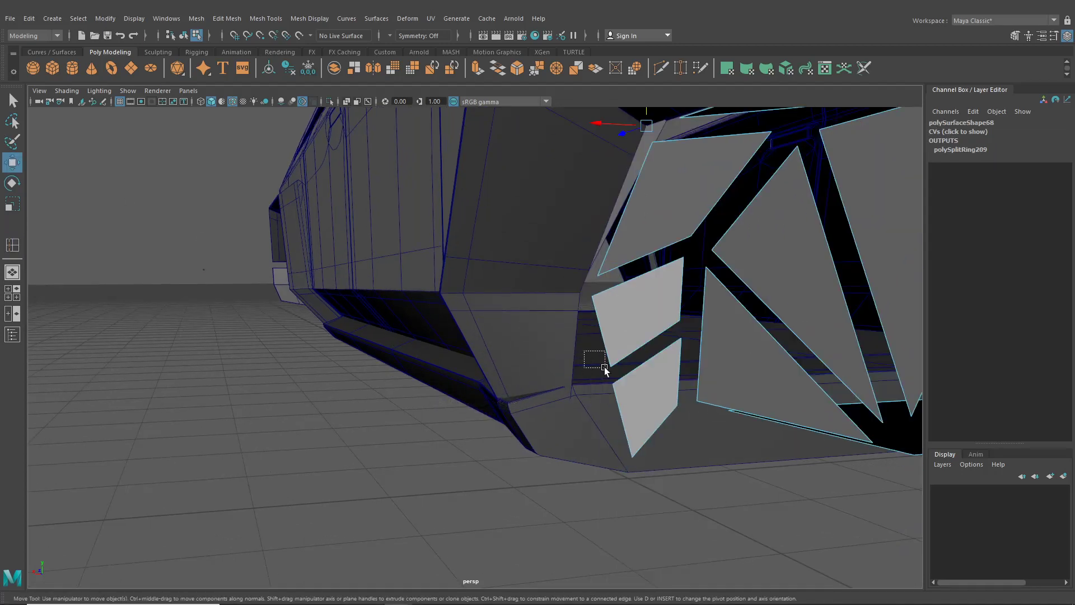
key(ctrl+z)
- Move the new loop's outer vertex on the rear liner onto the rear corner of the side sill
right_drag(652, 331, 610, 278)
click(604, 385)
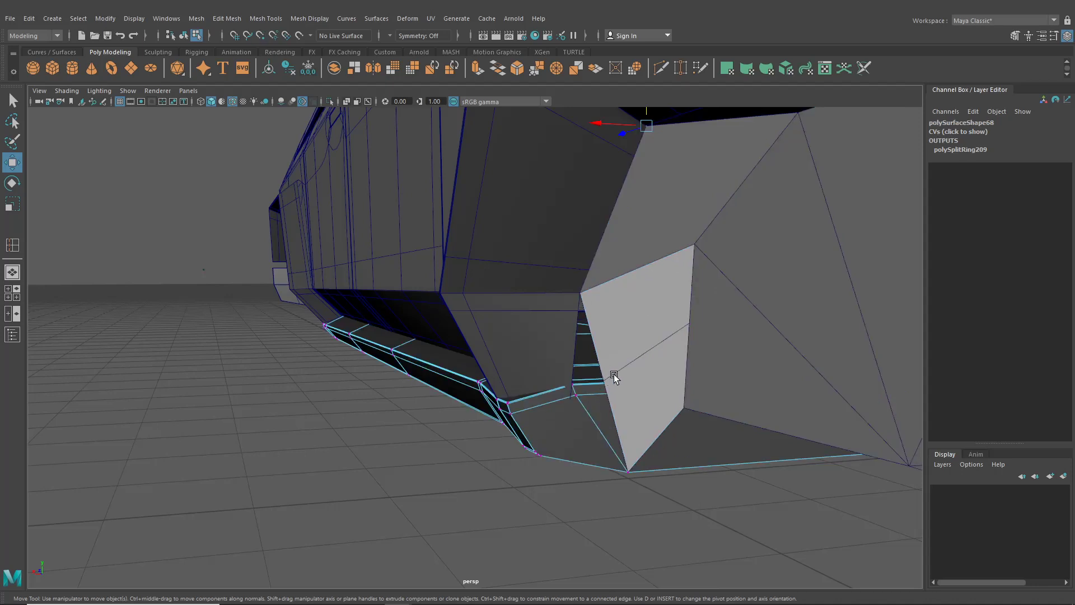
click(723, 329)
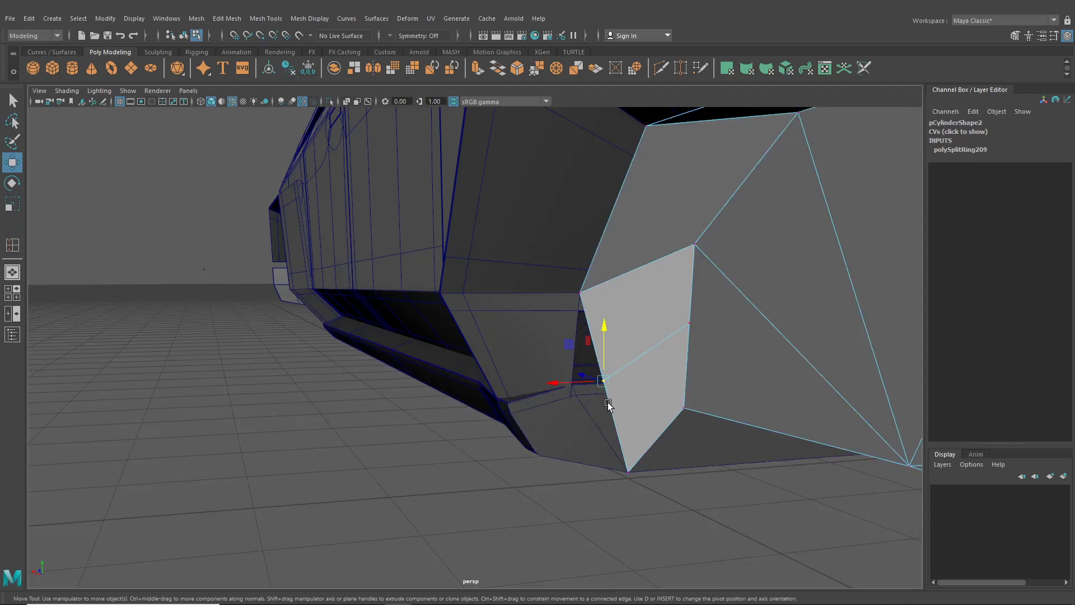
drag(605, 381, 716, 398)
- Move the rear liner's upper outer rear vertex sideways onto the rear bumper's upper front corner
scroll(714, 396, up, 1)
alt+middle_drag(557, 387, 614, 382)
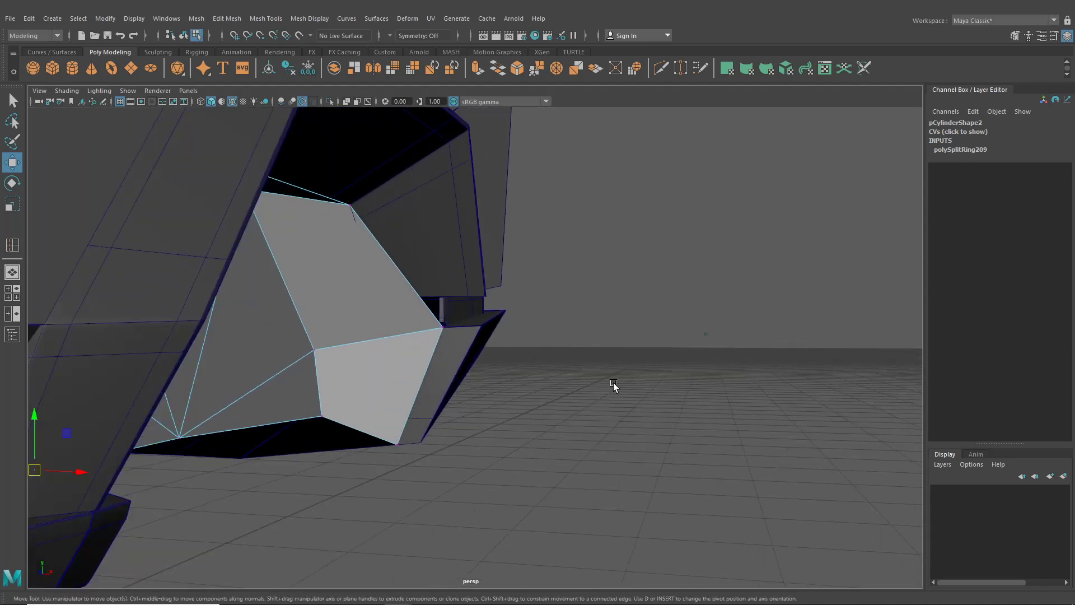
scroll(589, 374, up, 2)
drag(460, 327, 447, 326)
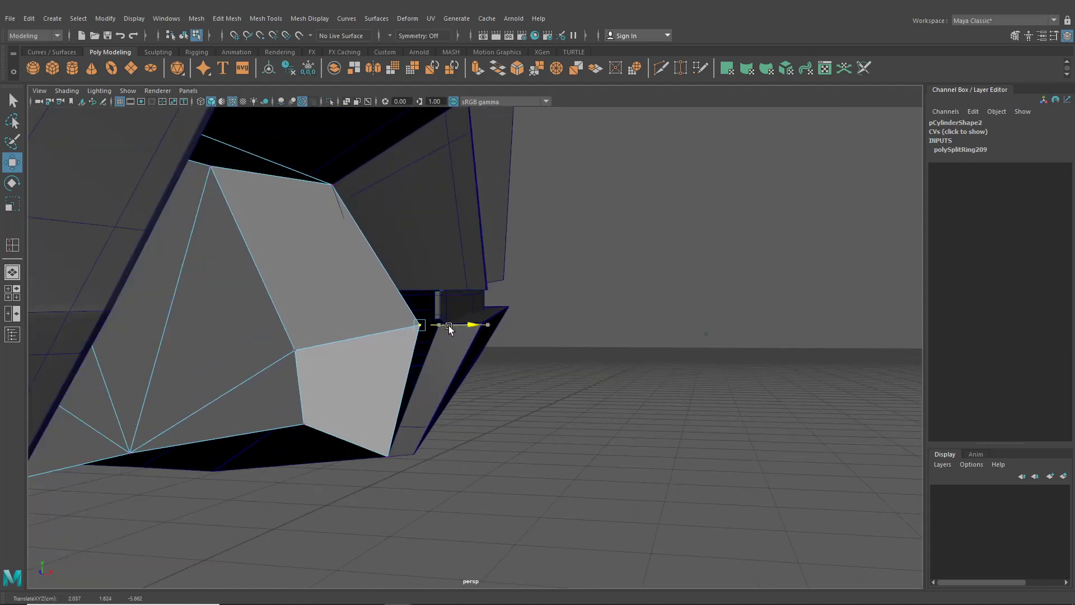
right_drag(449, 340, 538, 375)
alt+drag(538, 374, 516, 272)
alt+drag(516, 273, 550, 274)
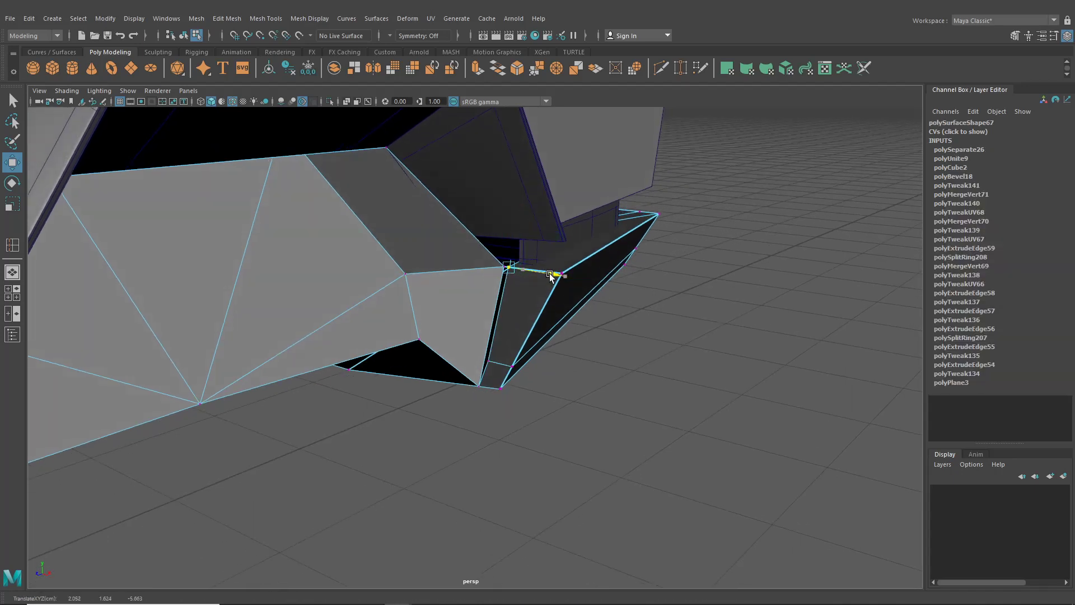
click(499, 369)
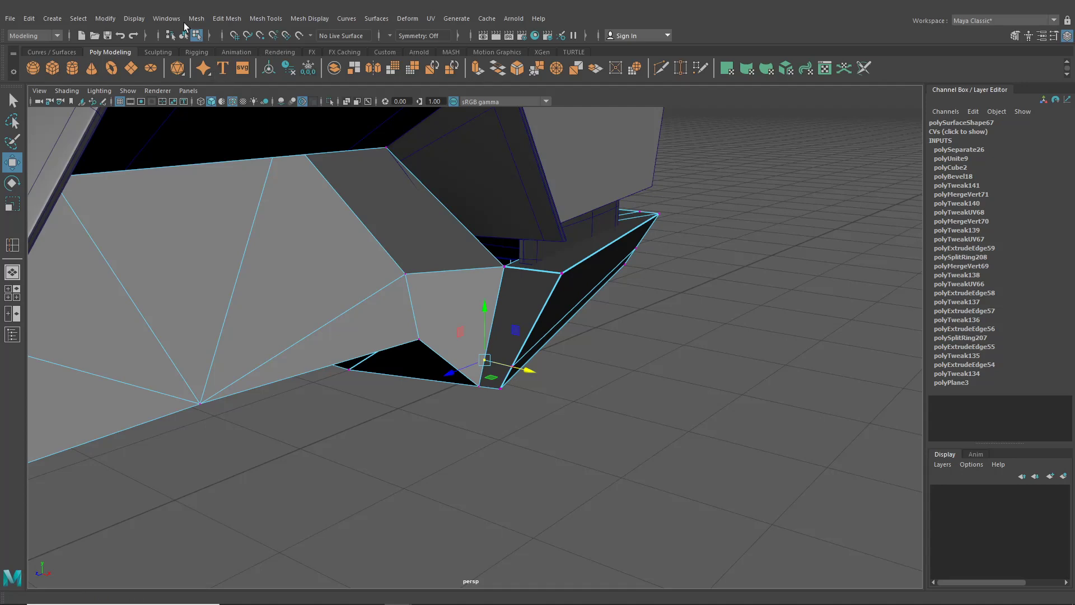
click(184, 36)
click(673, 383)
- Isolate the rear liner and align its lower inner front vertex with the height of the lower outer front vertex
scroll(673, 383, down, 5)
alt+drag(673, 386, 549, 372)
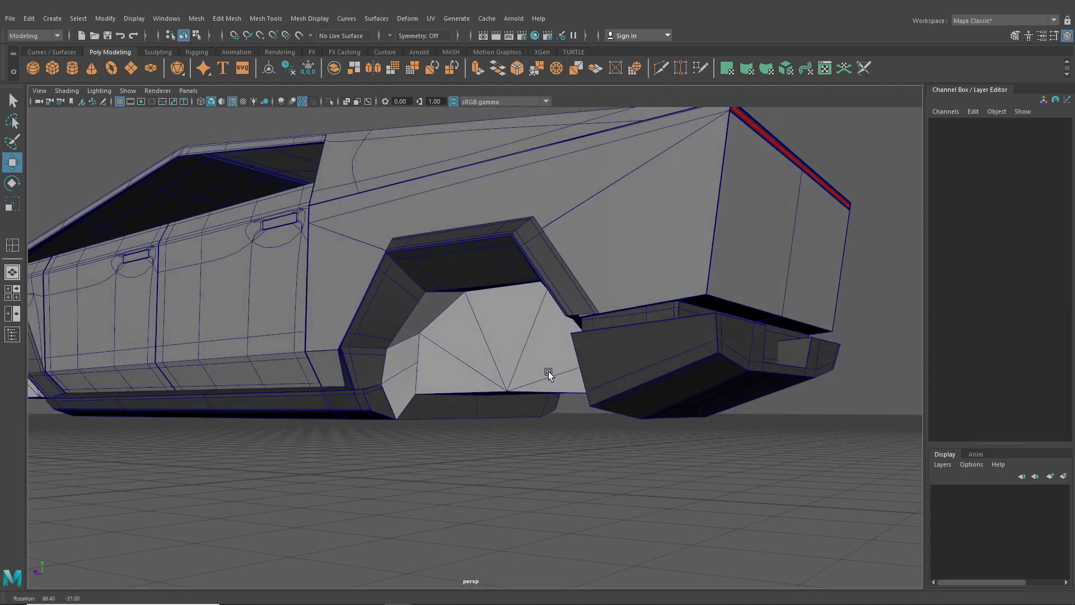
scroll(549, 371, up, 3)
click(486, 354)
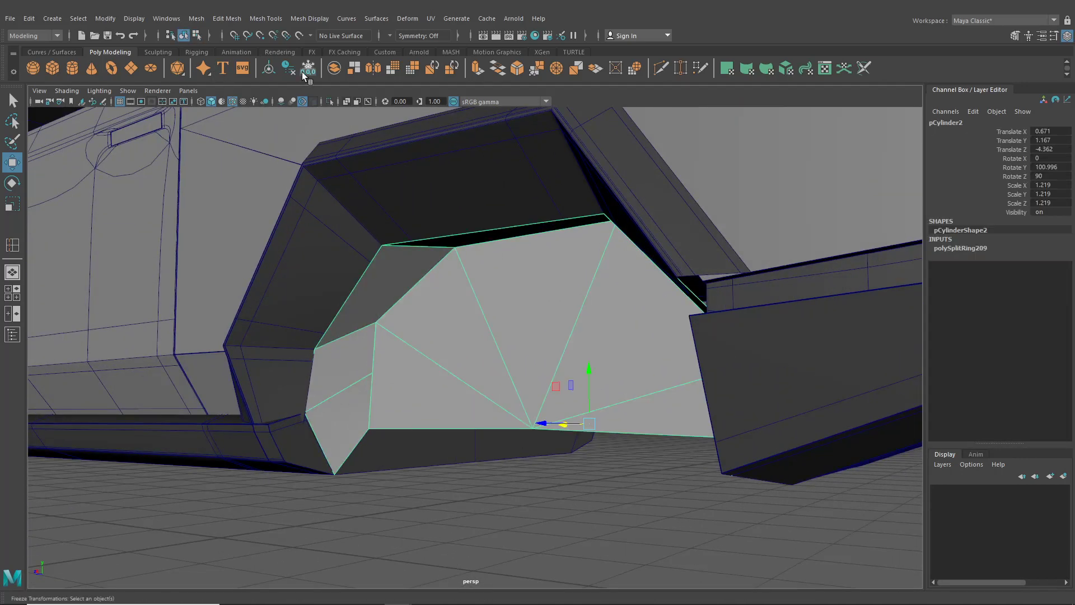
click(329, 103)
right_drag(414, 291, 361, 289)
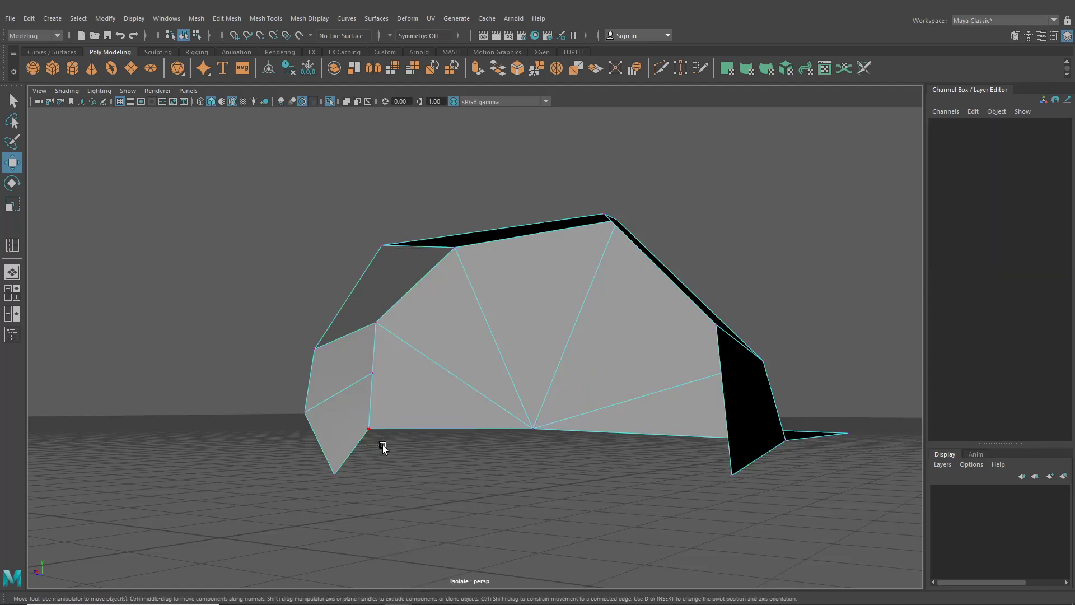
click(371, 432)
key(v)
drag(370, 432, 362, 476)
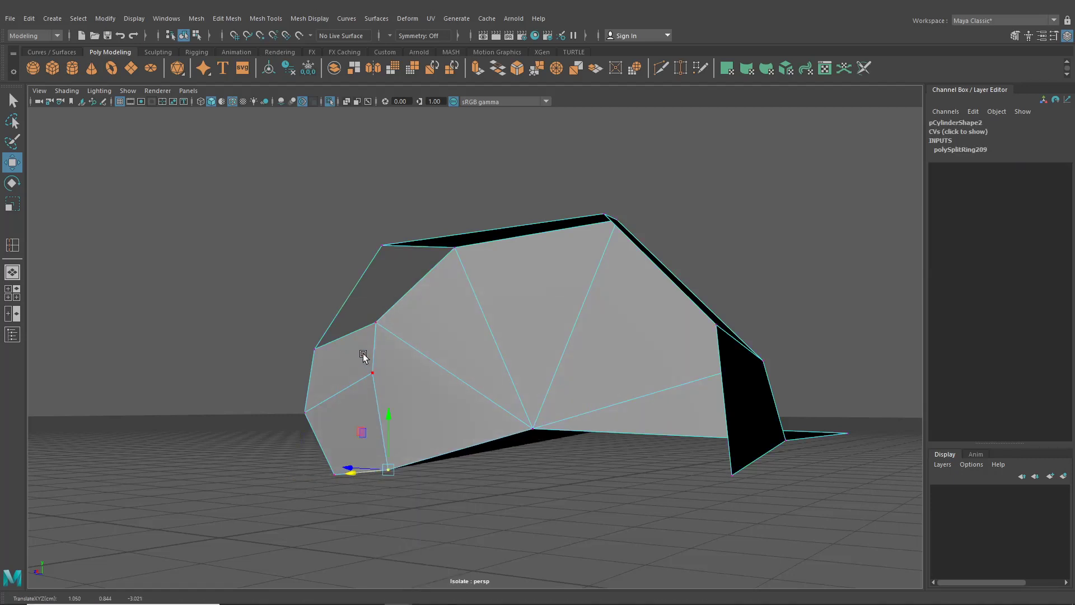
- Align the middle inner front vertex of the liner with its outer counterpart in both length and height
click(364, 368)
key(v)
drag(362, 369, 304, 414)
key(v)
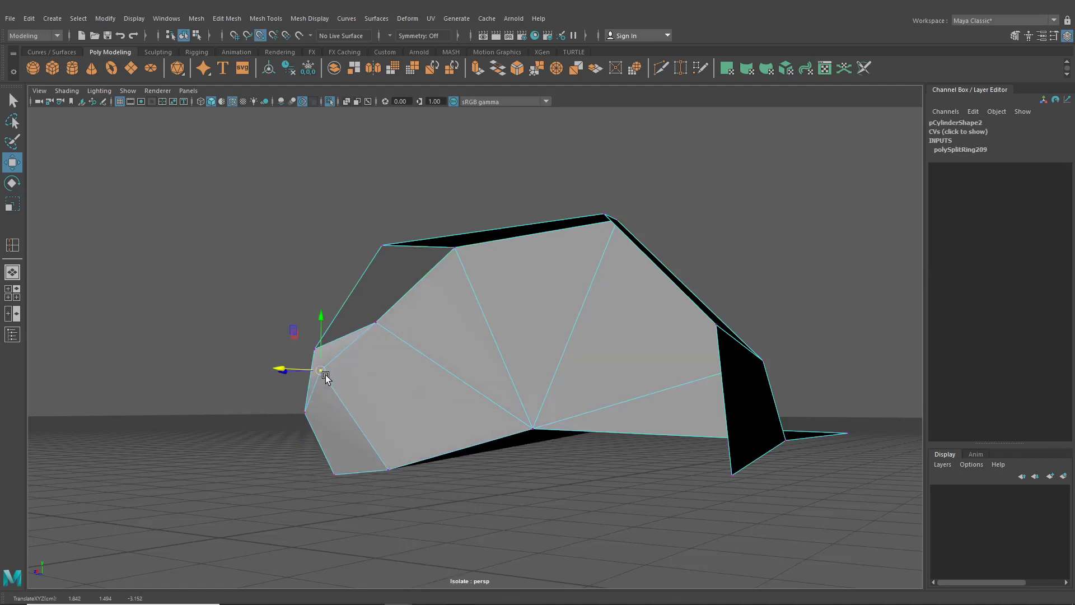
key(v)
drag(325, 374, 335, 415)
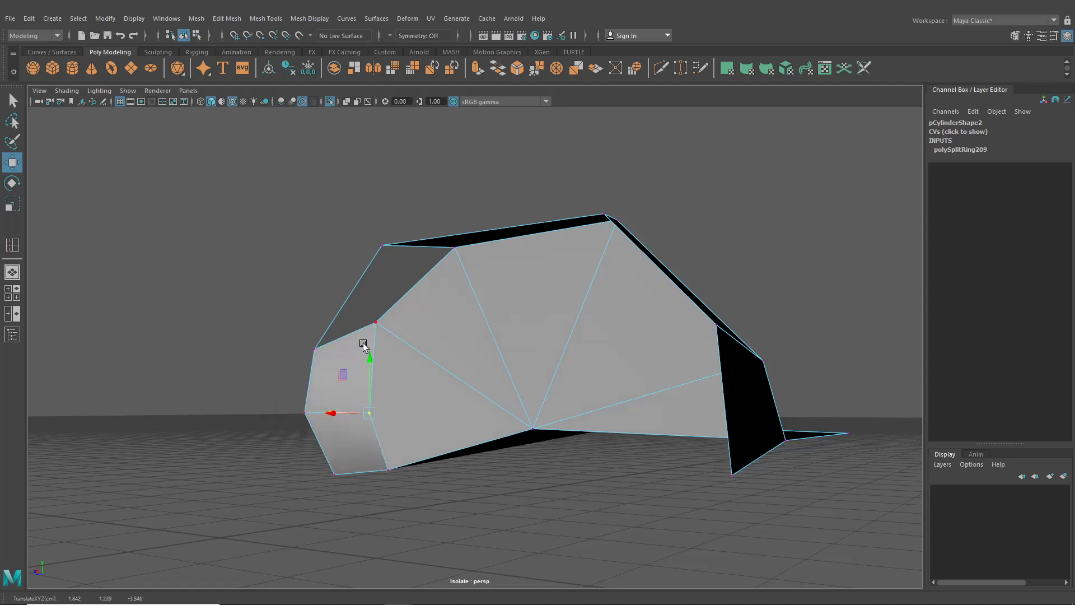
- Align the liner's upper front and top front inner vertices with their matching outer vertices
click(375, 337)
key(v)
drag(377, 338, 317, 349)
click(465, 246)
key(v)
drag(456, 251, 385, 249)
- Align the liner's top, upper and lower rear inner vertices with their matching outer vertices
alt+drag(597, 223, 614, 255)
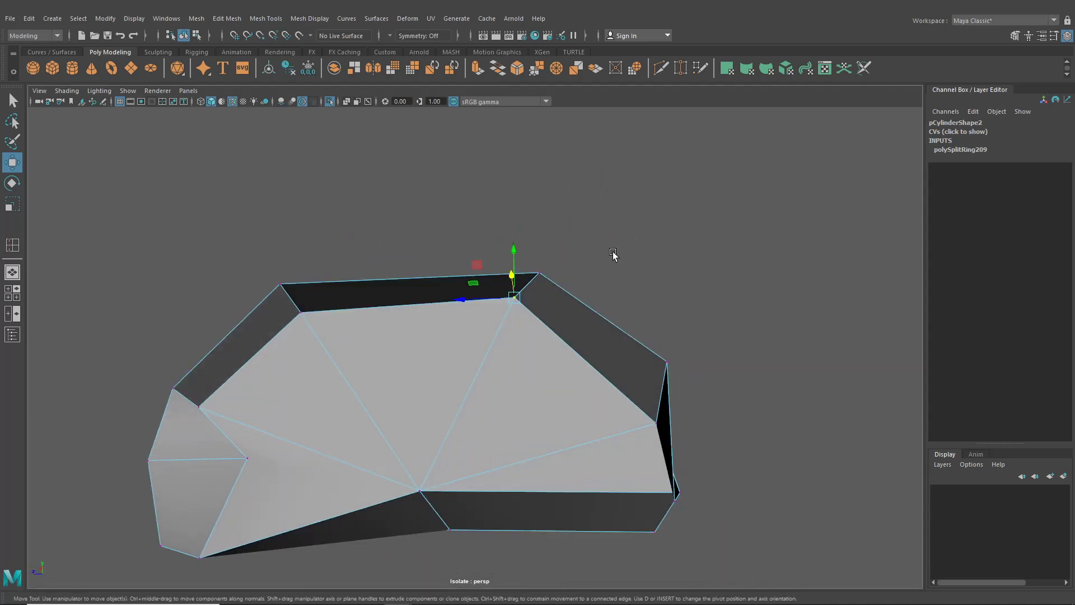
key(v)
drag(521, 323, 516, 301)
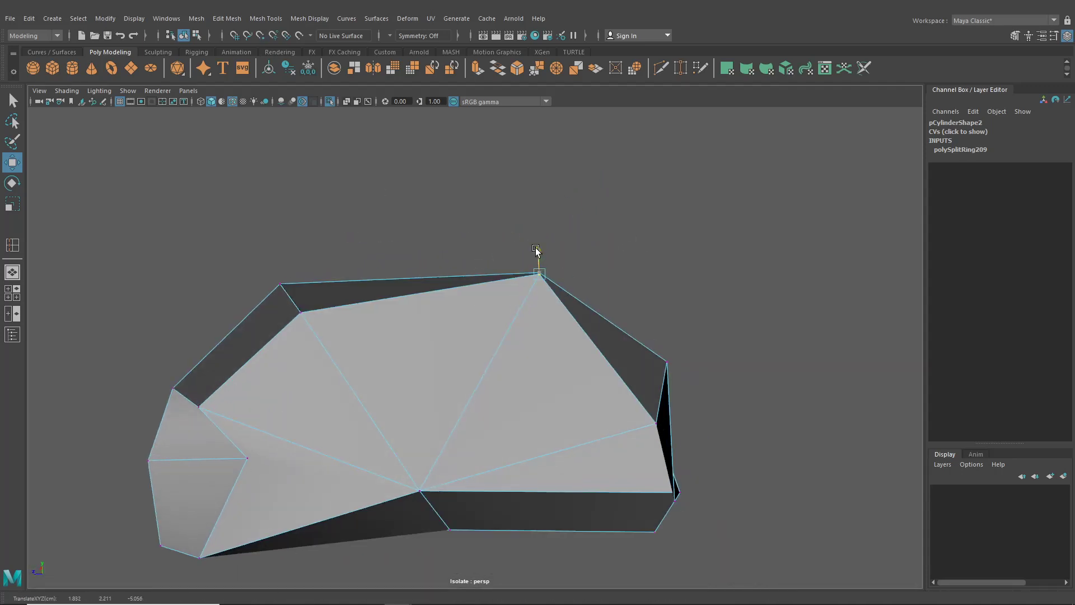
key(ctrl+z)
click(654, 424)
key(v)
drag(655, 429, 641, 319)
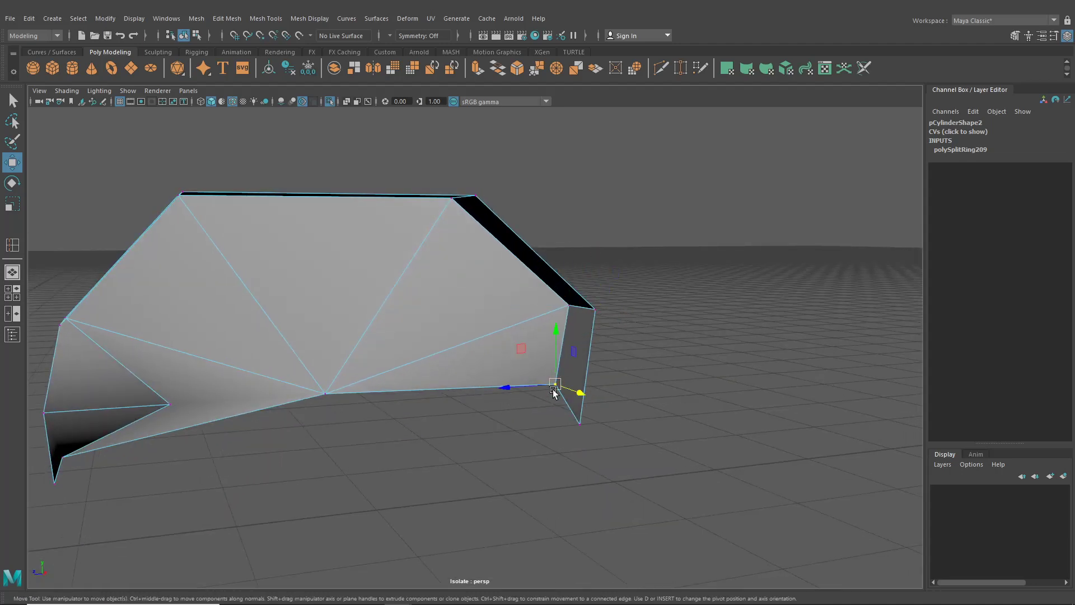
key(v)
drag(554, 390, 563, 405)
- Delete the bottom faces of the rear liner
scroll(594, 418, down, 5)
drag(604, 437, 435, 421)
alt+drag(535, 424, 704, 391)
mouse_move(704, 287)
right_down()
mouse_move(697, 341)
mouse_move(709, 303)
right_up()
drag(796, 484, 794, 485)
key(Delete)
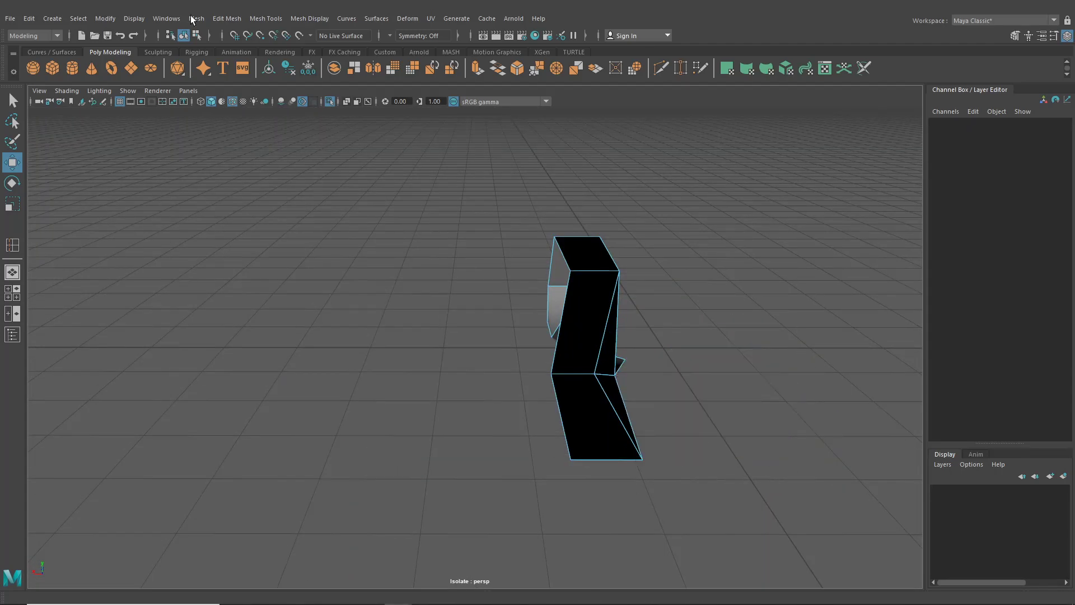
- Move the rear liner's out-of-line inner vertices sideways to line up with the rest of its inner wall
click(193, 39)
click(183, 40)
alt+drag(399, 270, 439, 260)
right_drag(577, 285, 527, 286)
click(508, 343)
drag(463, 350, 505, 349)
alt+drag(609, 389, 566, 401)
drag(597, 234, 594, 234)
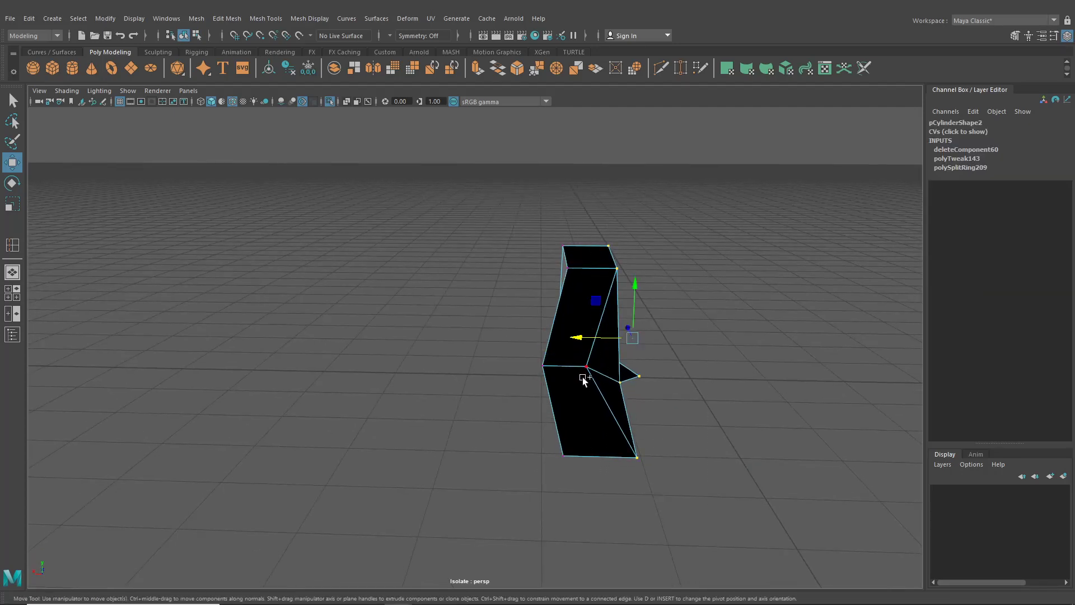
alt+drag(582, 377, 570, 307)
key(r)
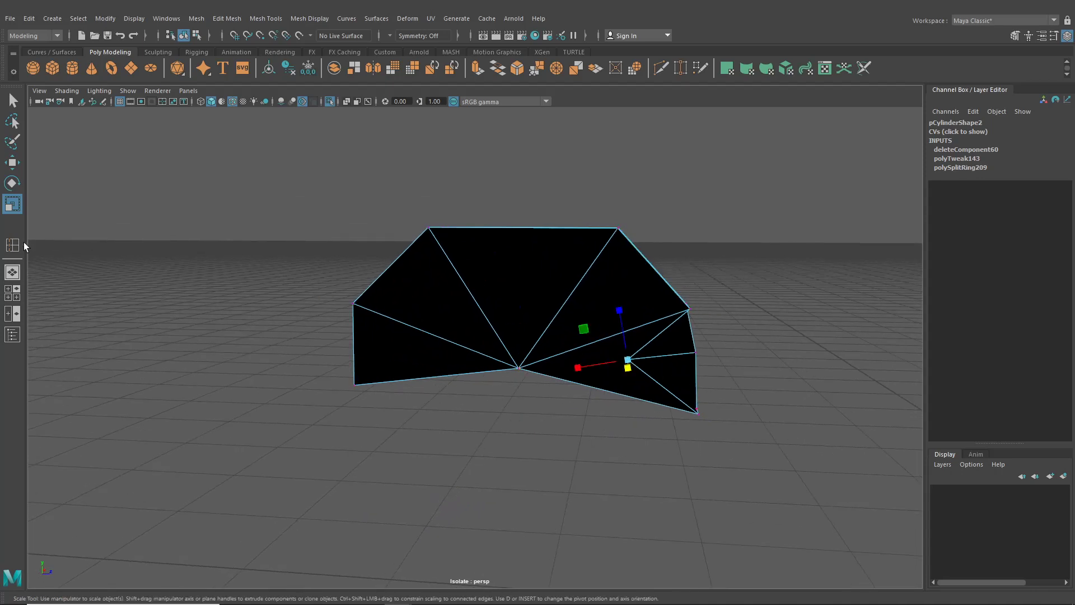
click(12, 163)
alt+middle_drag(510, 341, 348, 336)
scroll(347, 336, up, 3)
drag(451, 354, 476, 417)
drag(552, 368, 447, 370)
- Flatten the liner's inner wall by scaling its vertices sideways, and lower its centre vertex into line with the bottom edge
alt+drag(338, 243, 321, 162)
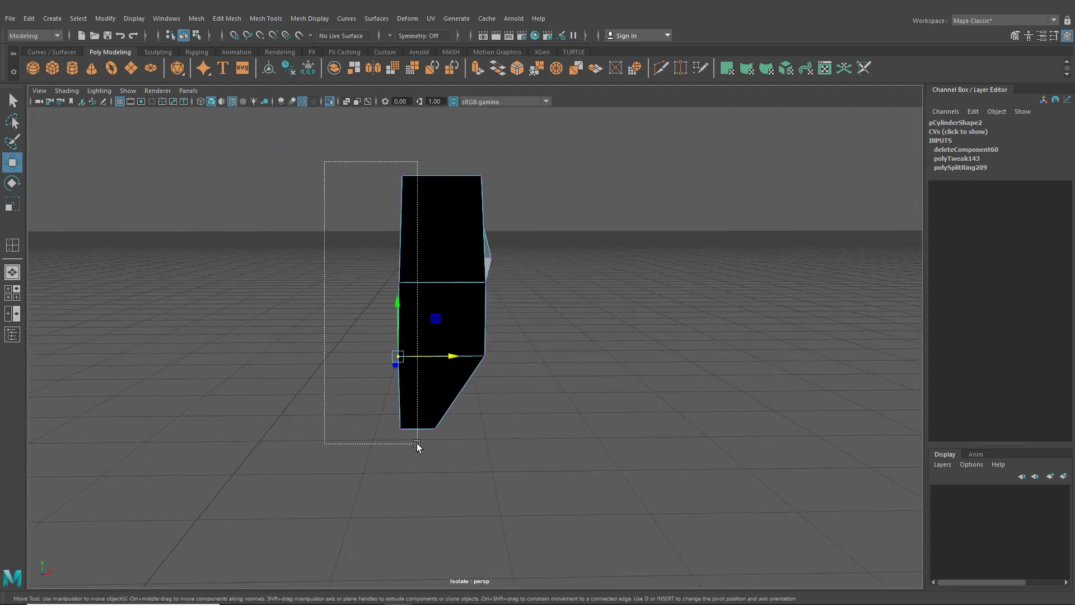
click(13, 210)
drag(407, 286, 593, 355)
key(w)
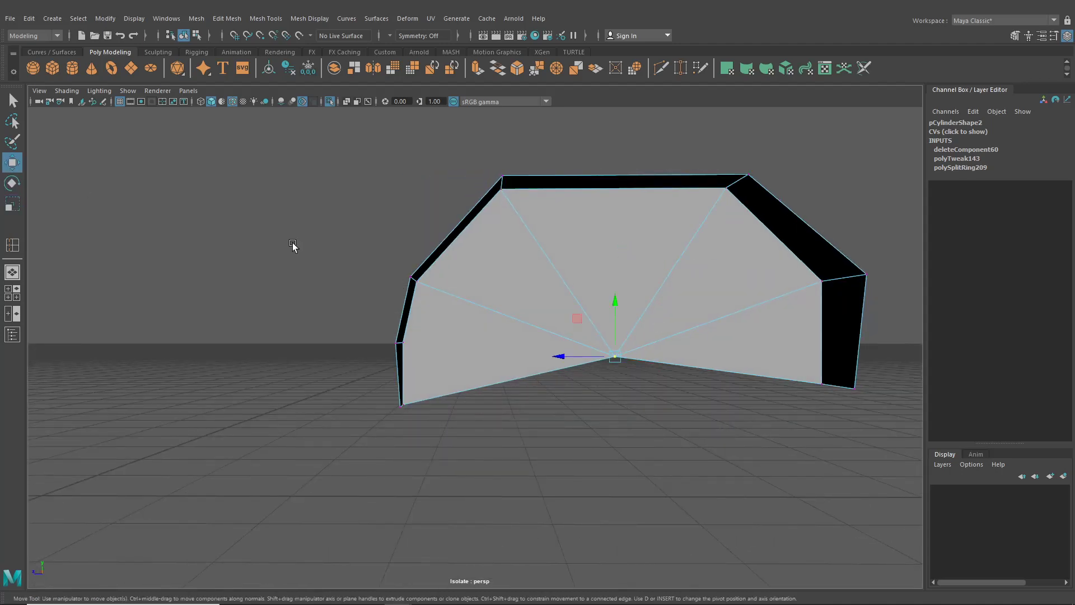
drag(609, 300, 462, 376)
- Extrude the inner wall's bottom edges towards the truck's centre line and show the whole truck again
scroll(623, 339, down, 4)
right_drag(462, 285, 461, 259)
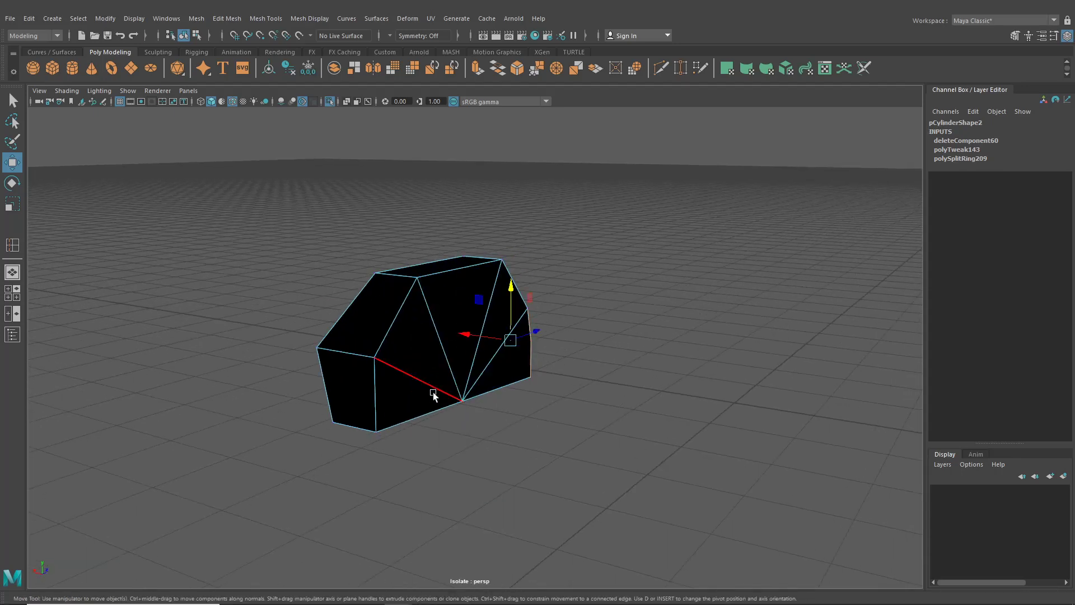
click(497, 392)
key(ctrl+e)
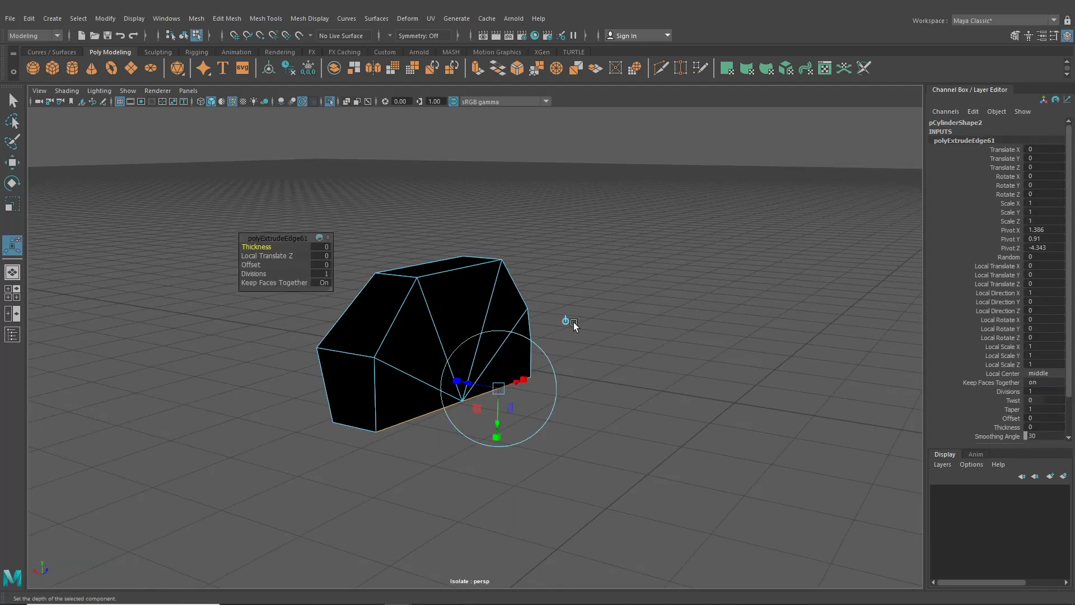
alt+drag(574, 322, 578, 415)
drag(482, 431, 619, 431)
click(182, 37)
click(330, 102)
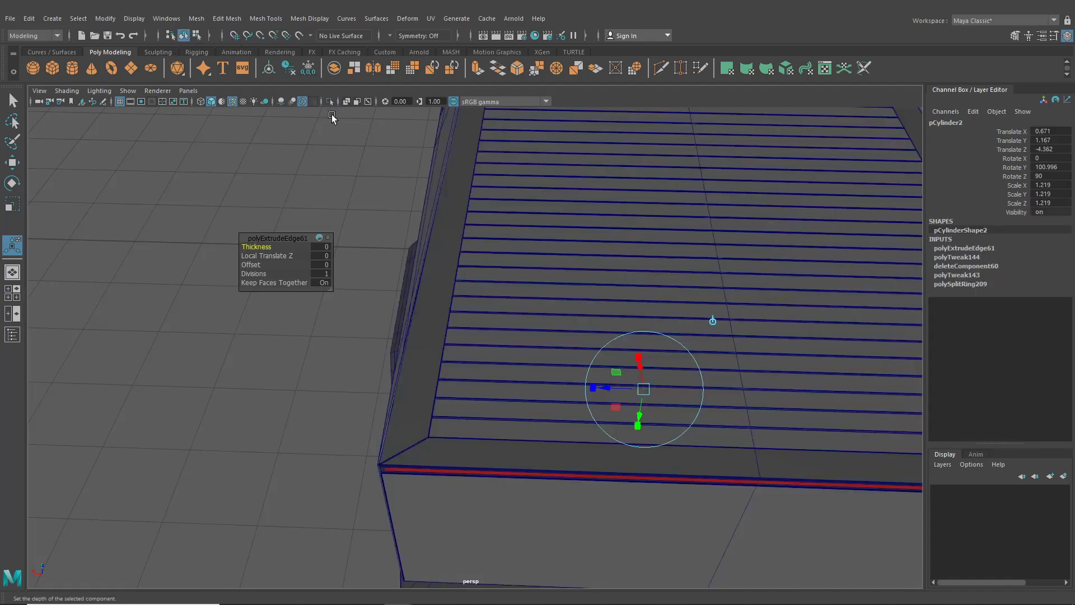
- Combine the front and rear wheel-well liners into one mesh
scroll(415, 314, down, 5)
alt+drag(434, 342, 552, 238)
click(416, 439)
alt+drag(417, 439, 298, 321)
click(293, 321)
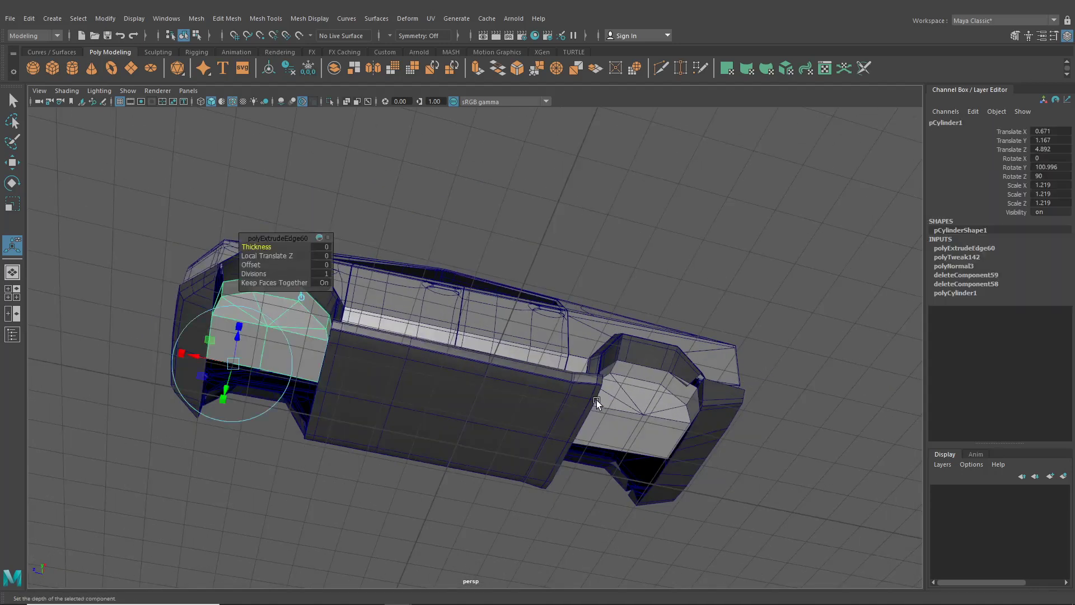
shift+click(604, 403)
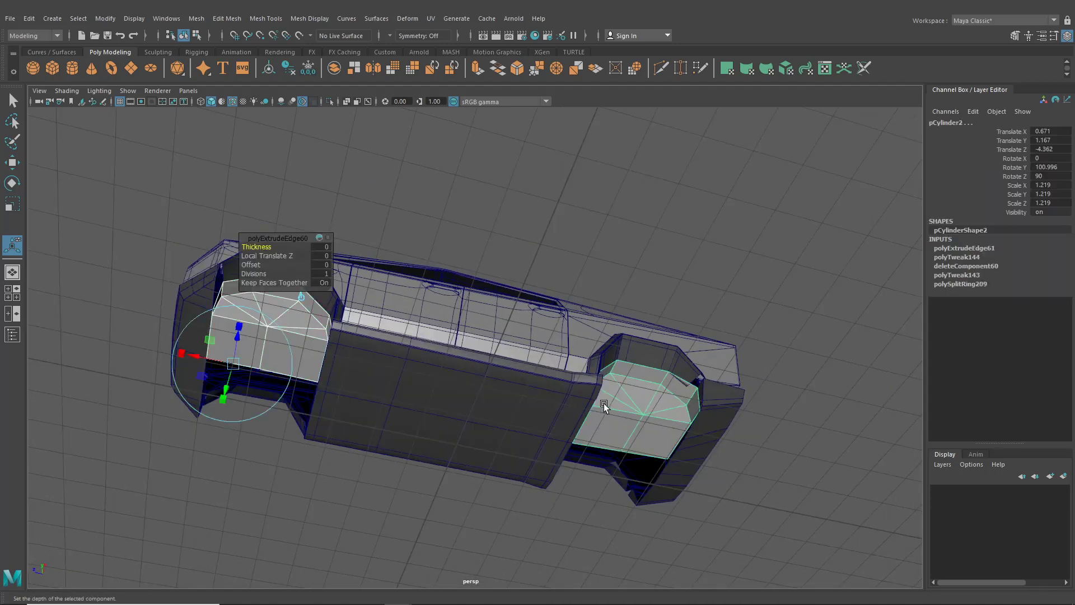
click(197, 20)
click(208, 58)
key(w)
- Try to mirror the combined liners along X with Duplicate Special
alt+drag(334, 238, 369, 217)
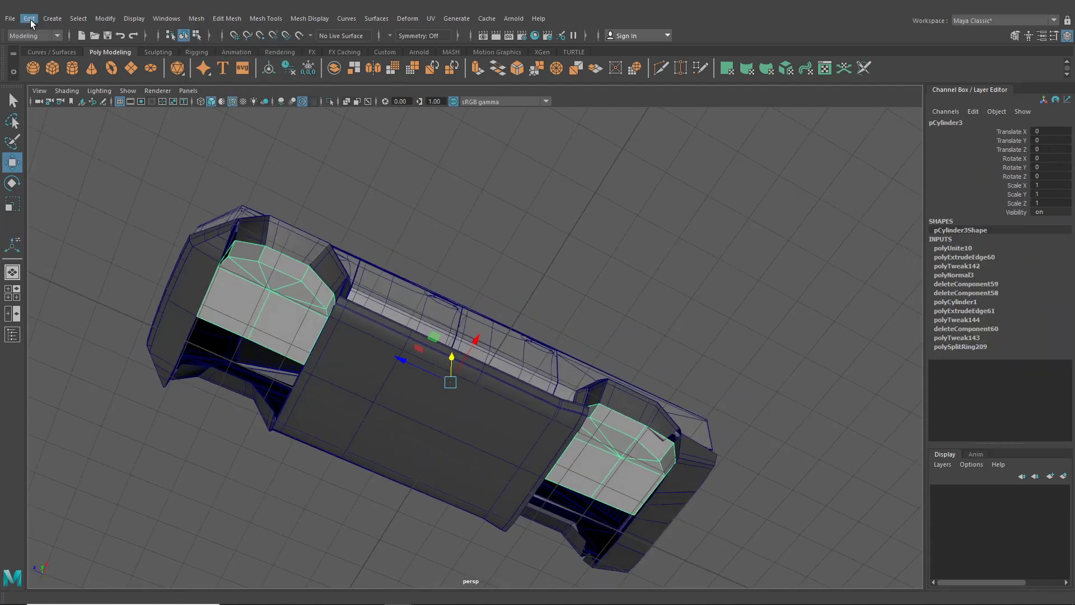
click(29, 19)
click(89, 194)
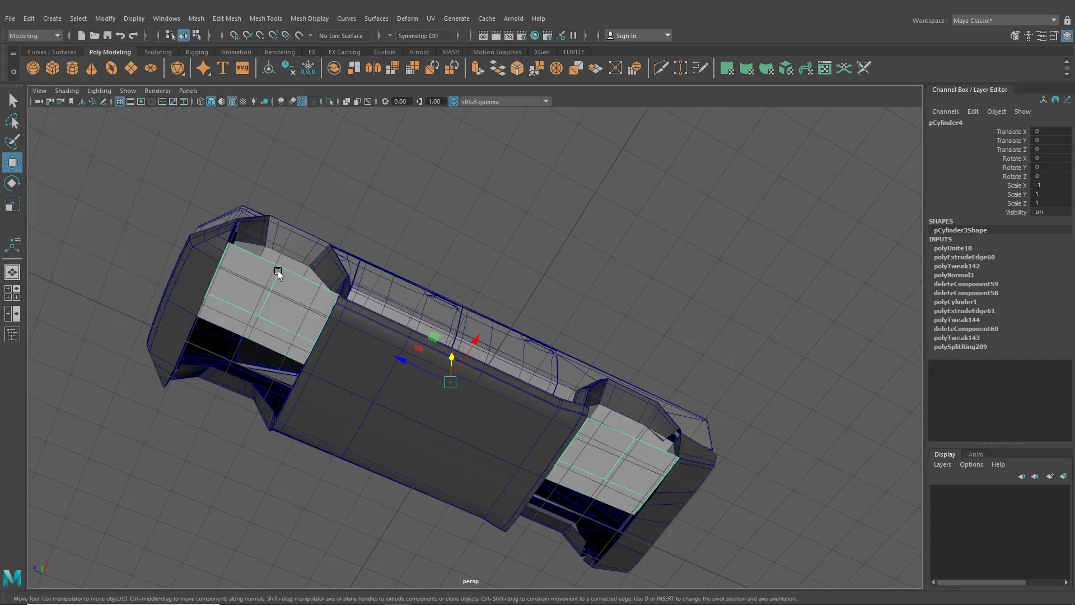
key(Delete)
- Snap the combined liners' pivot to the truck's centre line and mirror them along X with Duplicate Special
click(242, 297)
alt+drag(242, 297, 366, 331)
key(d)
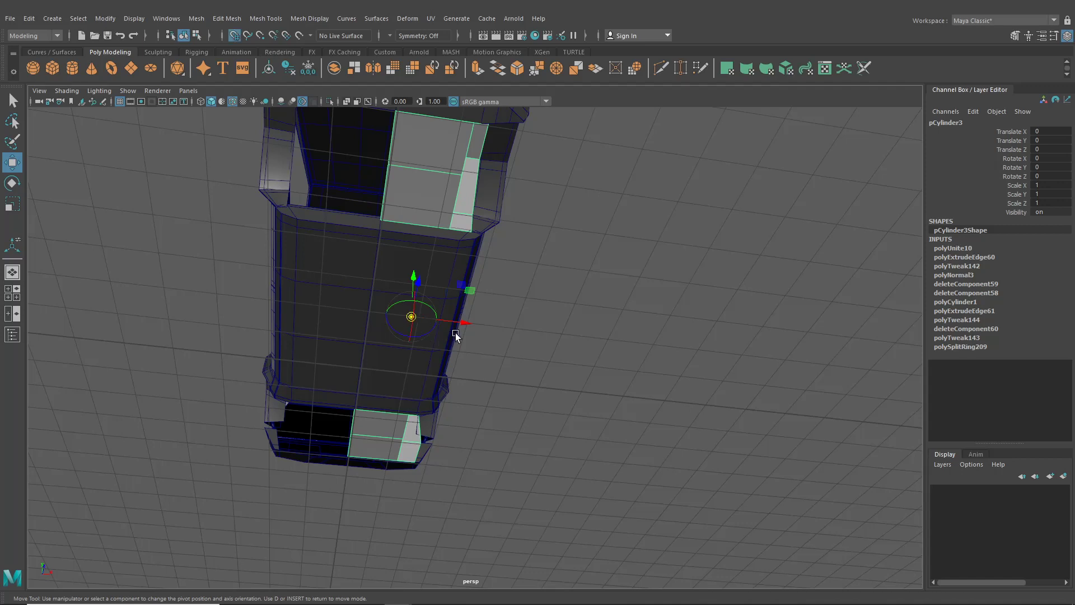
click(29, 19)
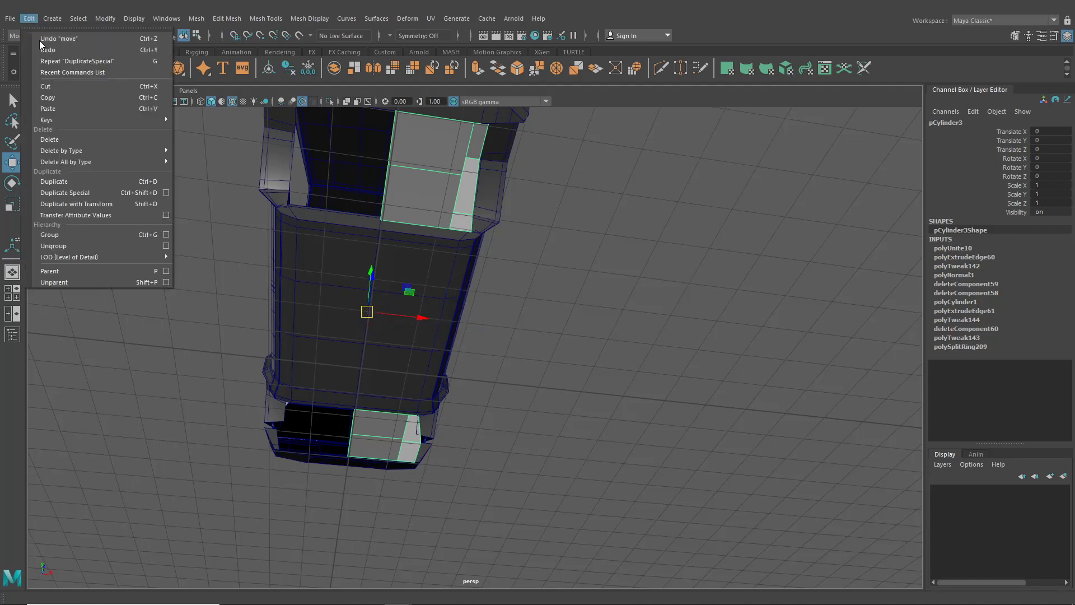
click(89, 193)
alt+drag(89, 193, 139, 254)
click(139, 256)
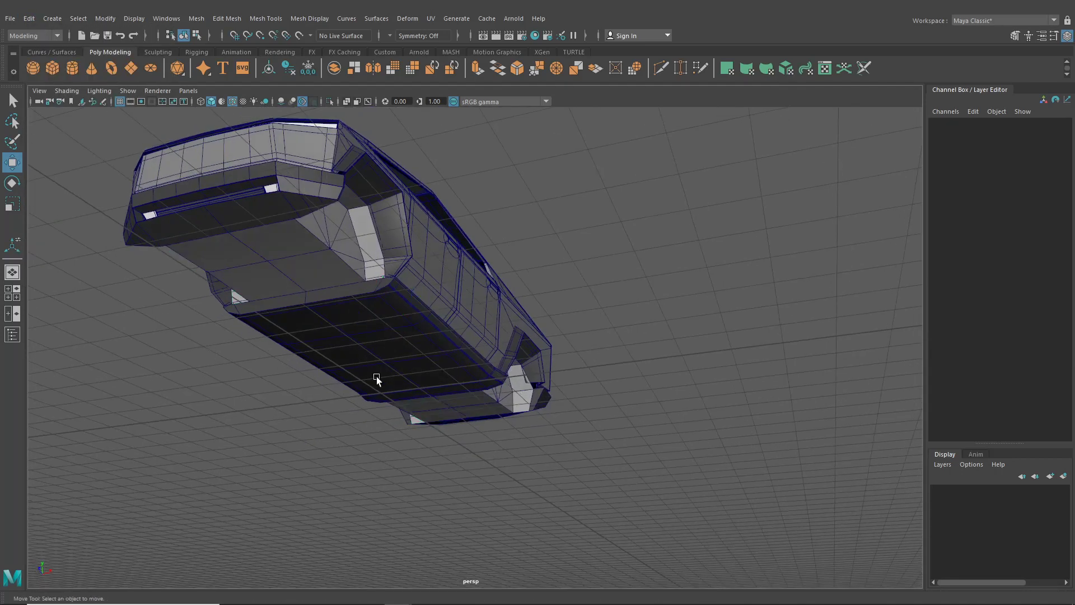
- Assign the blinn2 material to the liners on both sides and close the Hypershade
click(223, 264)
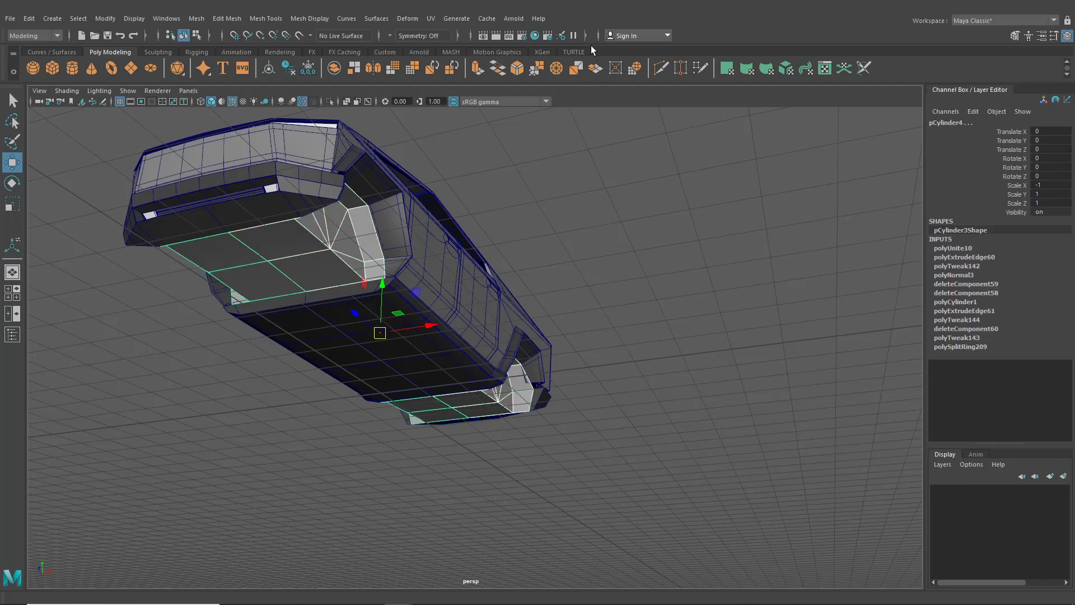
click(536, 35)
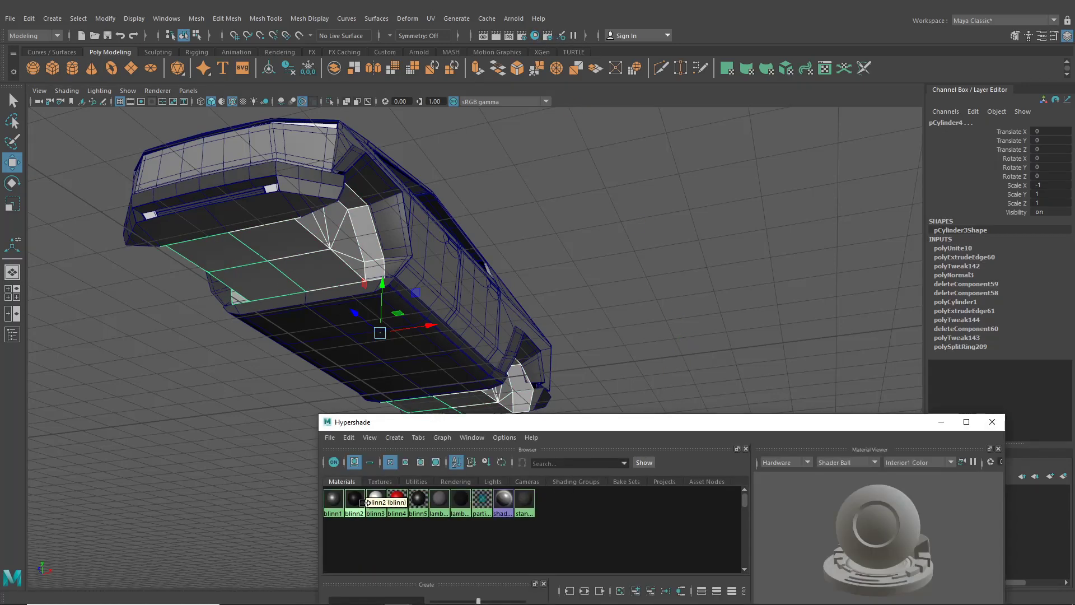
right_drag(361, 502, 339, 416)
click(693, 332)
alt+drag(696, 332, 685, 312)
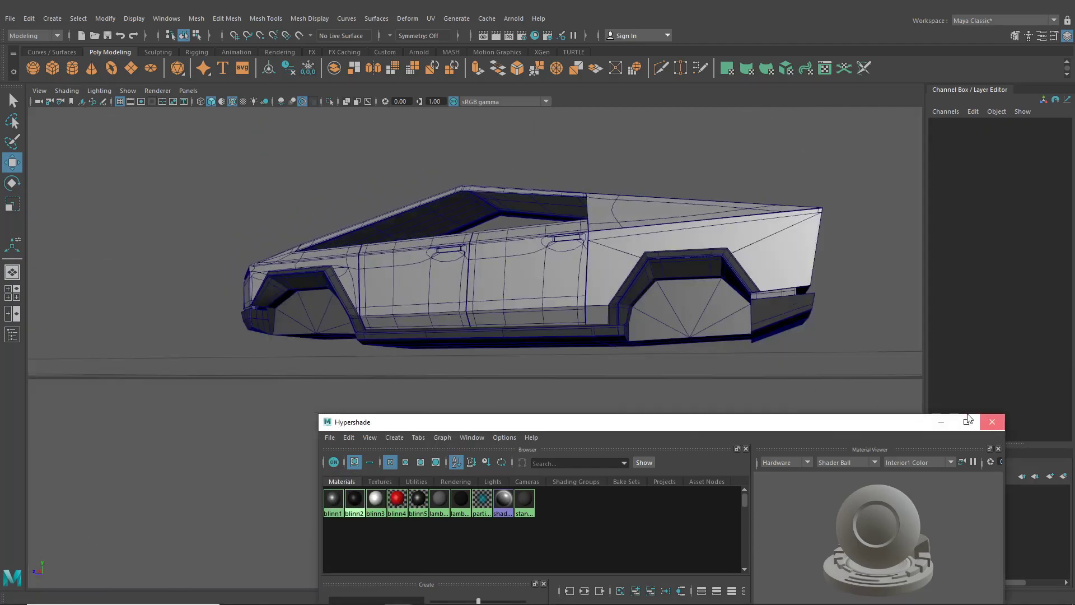
click(993, 422)
- Hide the wireframe on the shaded model and examine the truck body from all around
mouse_move(549, 330)
alt+mouse_down()
mouse_move(473, 351)
mouse_move(257, 124)
mouse_move(427, 309)
mouse_move(515, 336)
mouse_move(530, 307)
mouse_move(543, 312)
mouse_move(529, 351)
mouse_move(475, 354)
mouse_move(590, 379)
mouse_move(485, 357)
mouse_move(513, 384)
mouse_move(353, 375)
mouse_move(418, 391)
mouse_move(453, 379)
mouse_move(458, 429)
mouse_move(404, 438)
mouse_move(617, 304)
alt+mouse_up()
click(233, 101)
alt+drag(516, 230, 451, 401)
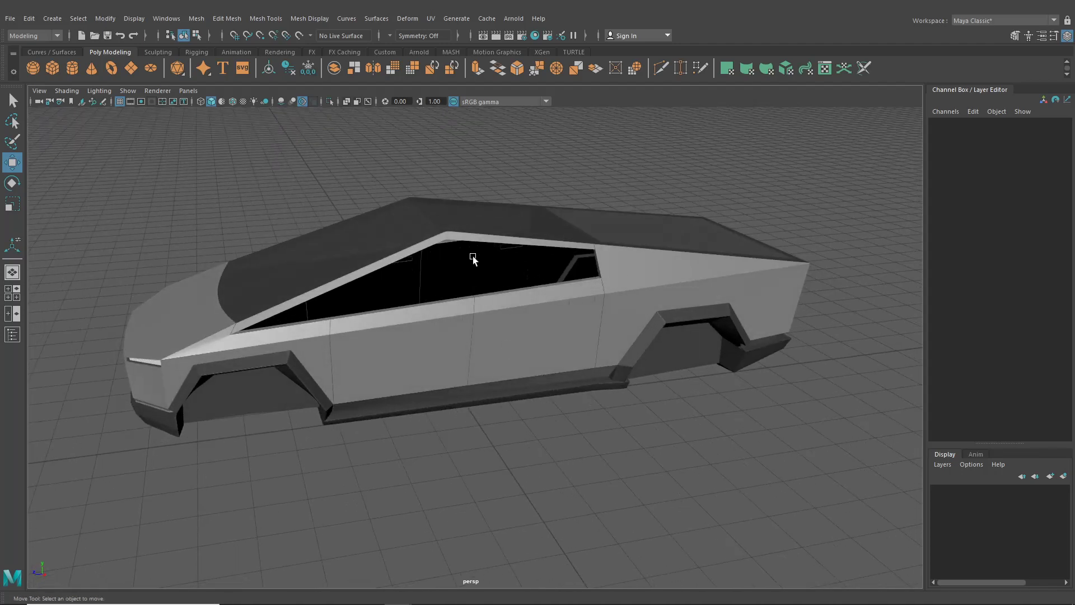
alt+drag(473, 259, 633, 375)
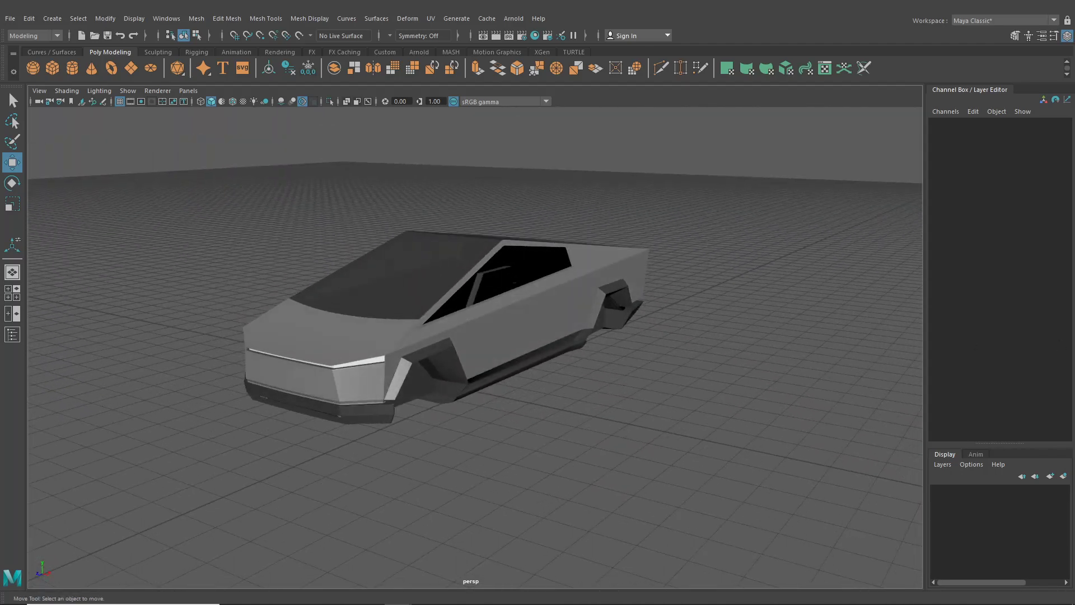